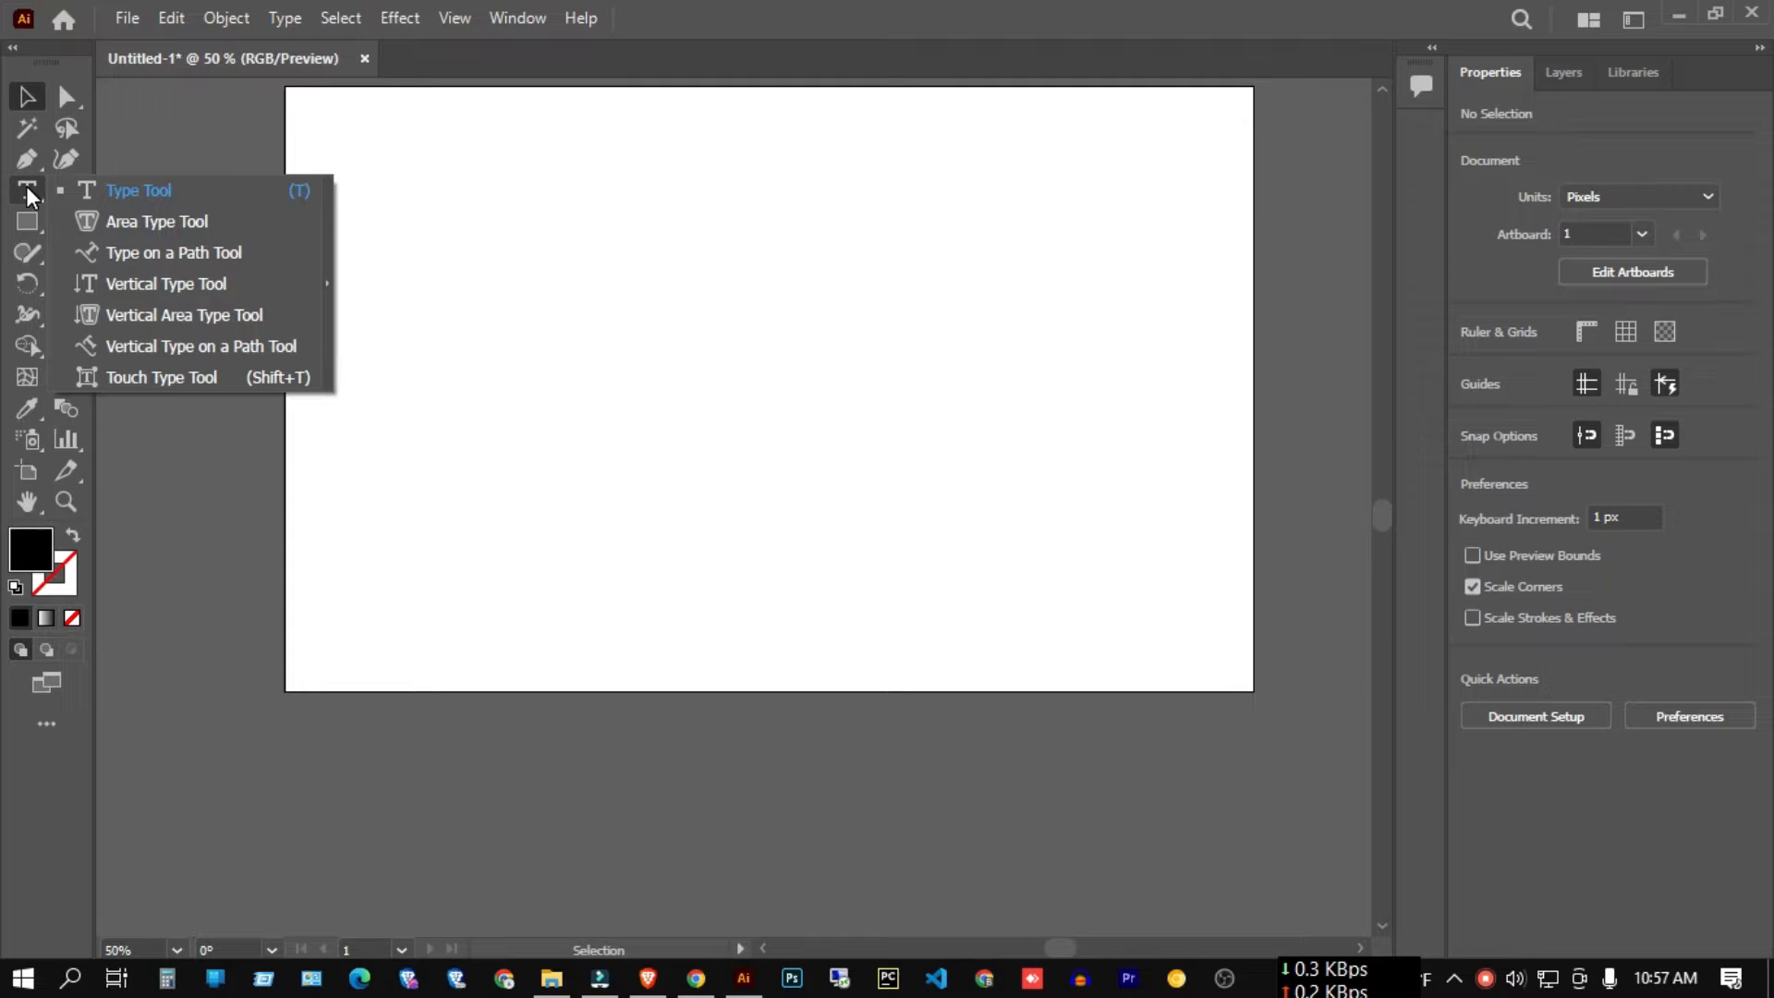
Pick the plain Type Tool and place a text insertion point near the top of the artboard.
{"action": "left_click", "coordinate": [803, 365]}
{"action": "scroll", "coordinate": [826, 358], "scroll_direction": "up", "scroll_amount": 2}
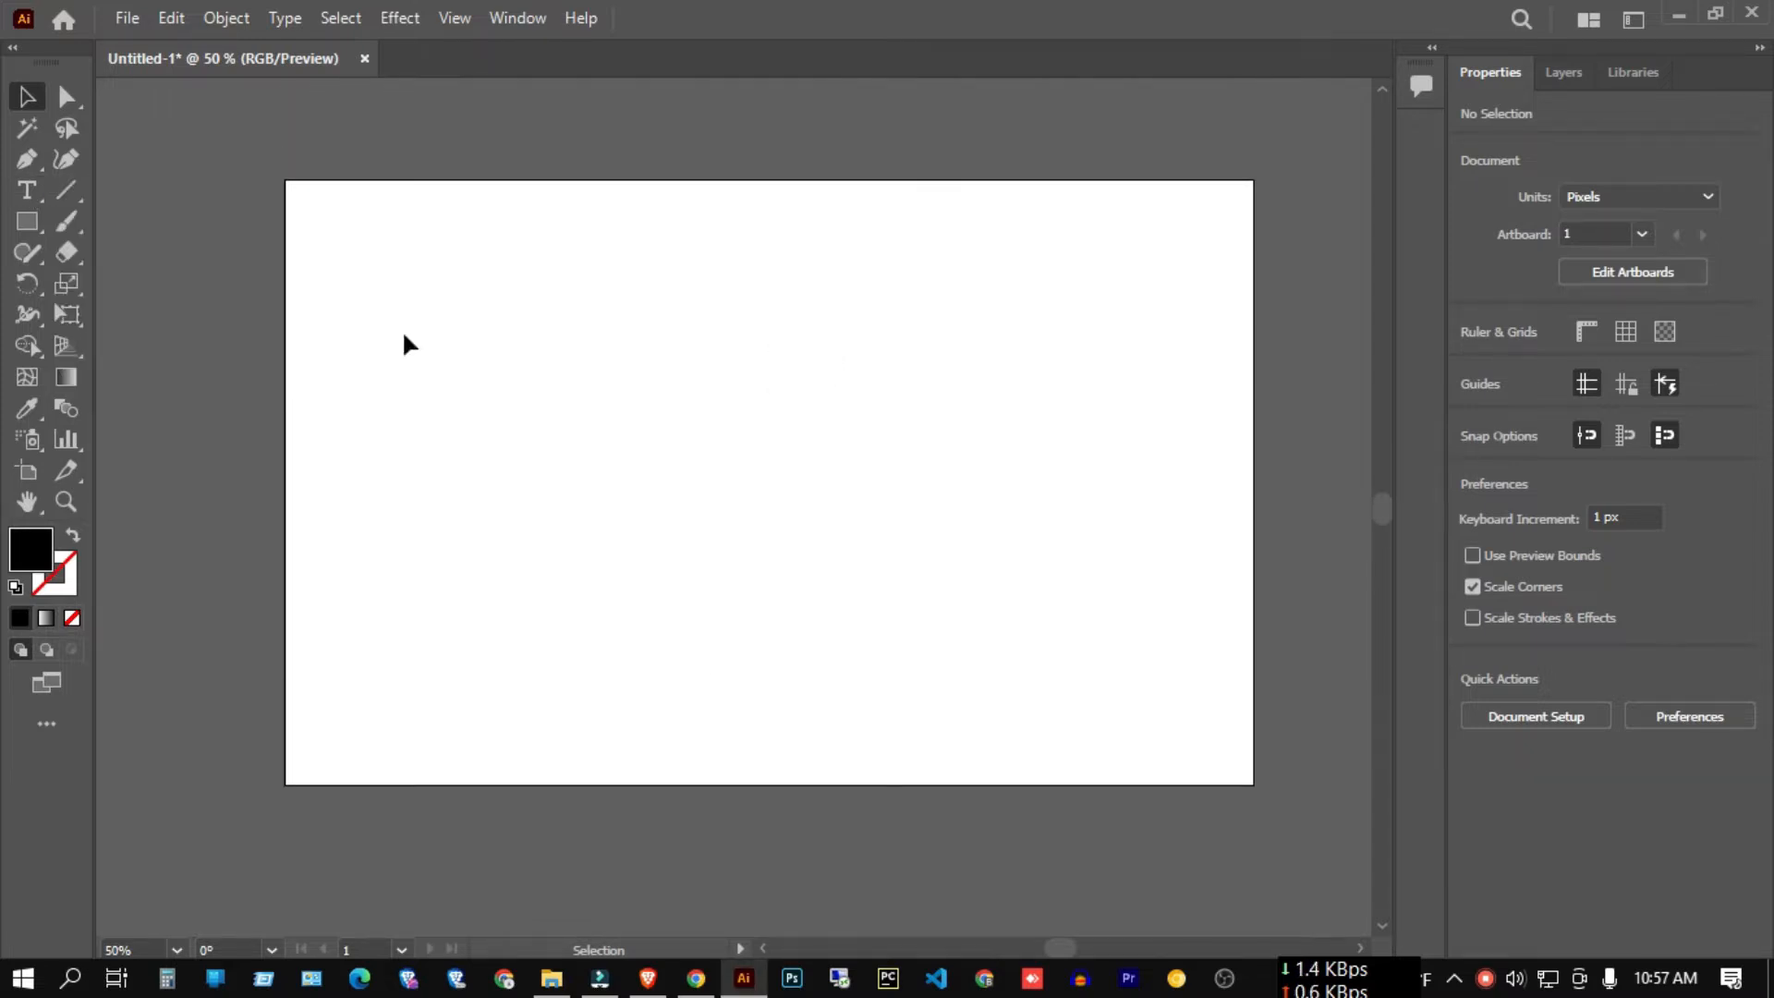
{"action": "left_click", "coordinate": [26, 194]}
{"action": "left_click", "coordinate": [131, 194]}
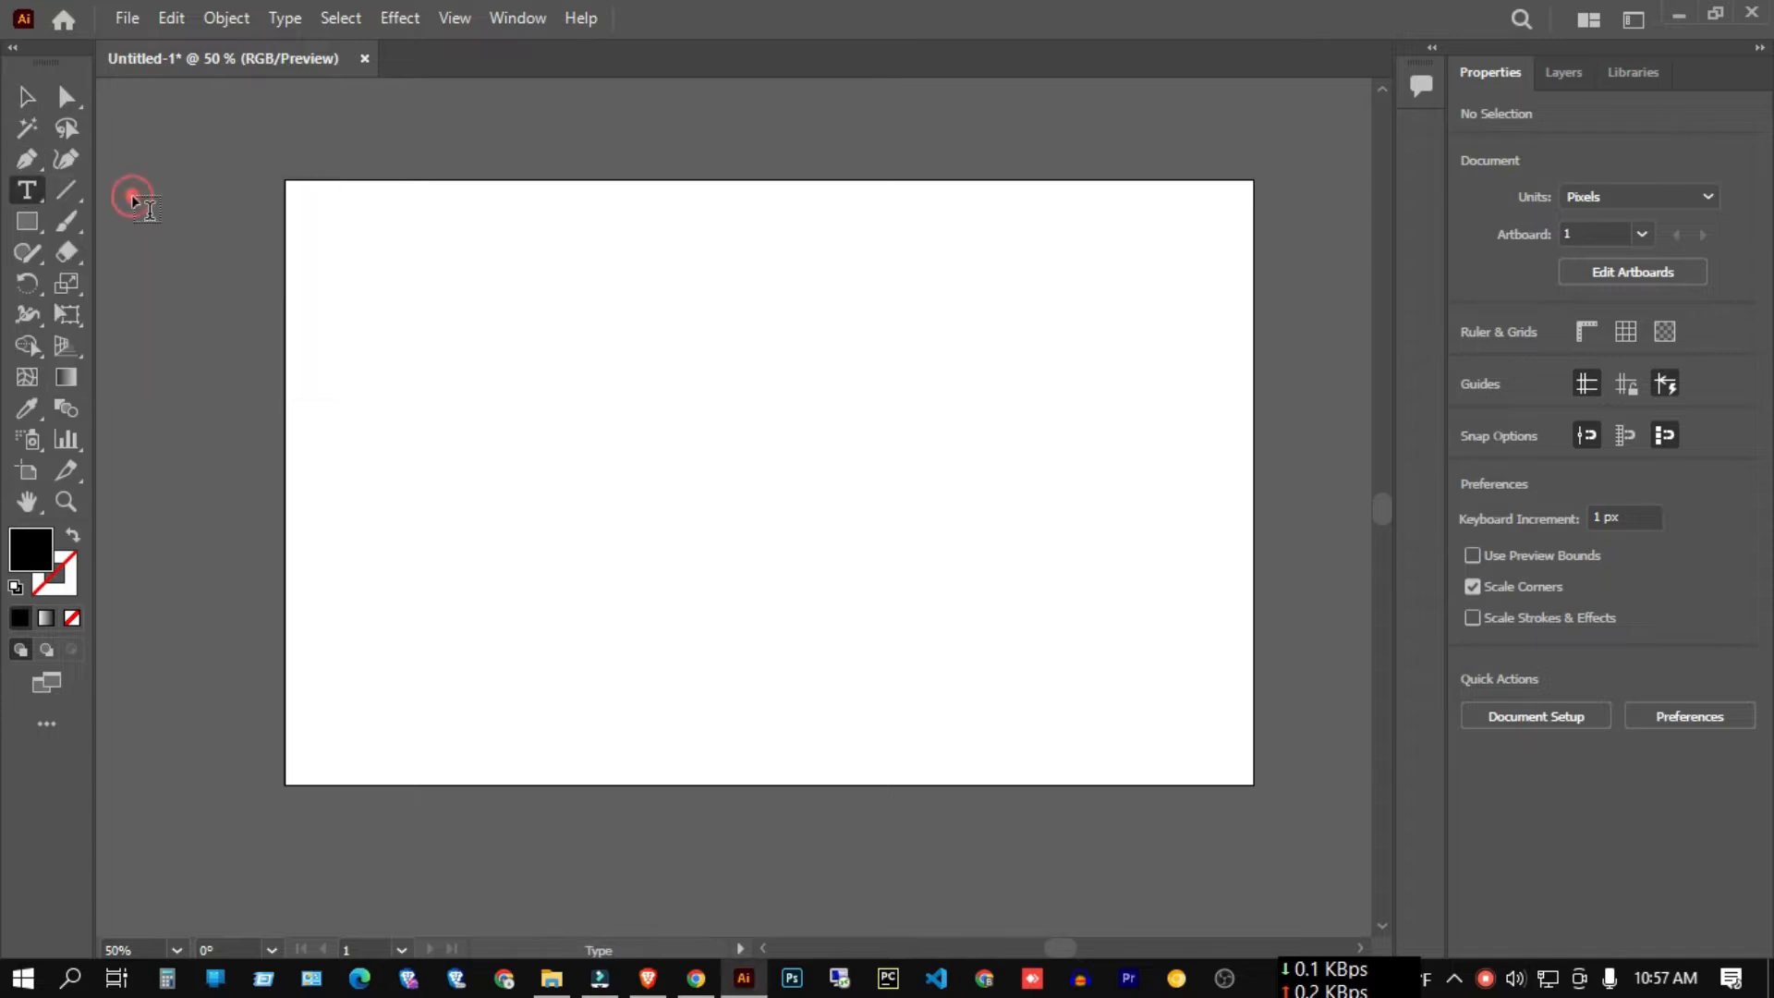
{"action": "left_click", "coordinate": [16, 196]}
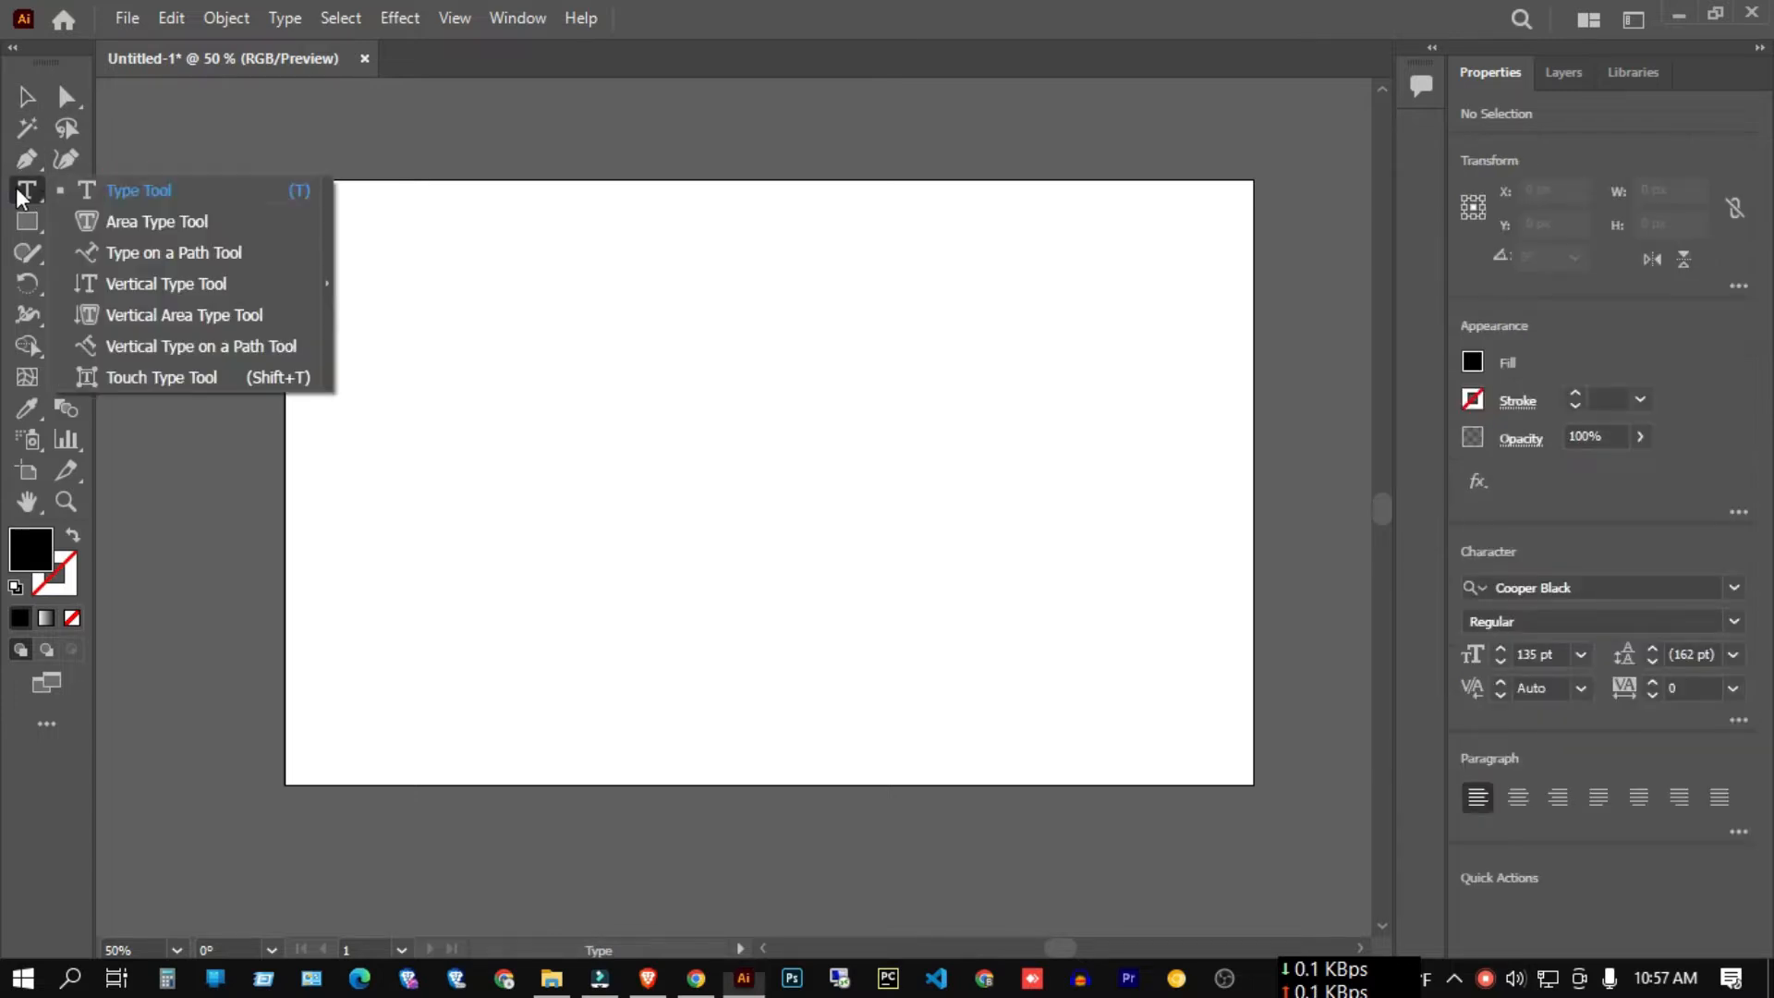
{"action": "left_click", "coordinate": [142, 194]}
{"action": "left_click", "coordinate": [645, 329]}
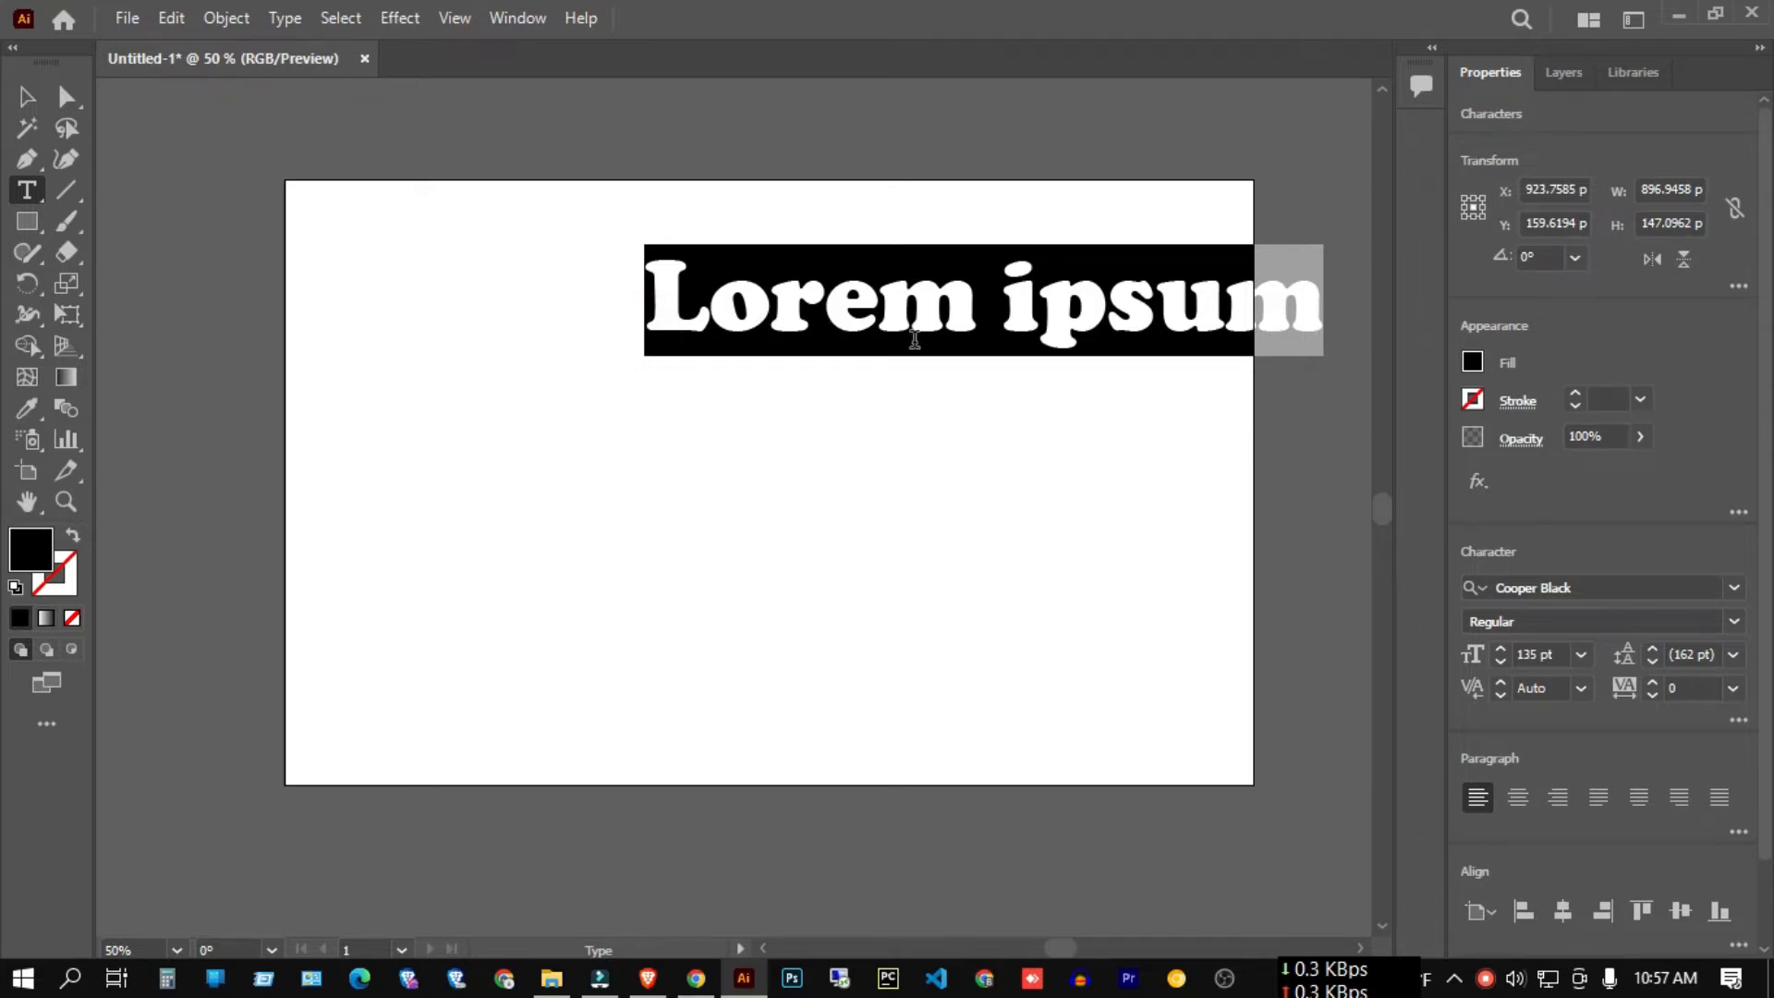
Type the first two words of the name in Cooper Black 135 pt, replacing a mistyped attempt.
{"action": "scroll", "coordinate": [803, 340], "scroll_direction": "right", "scroll_amount": 3}
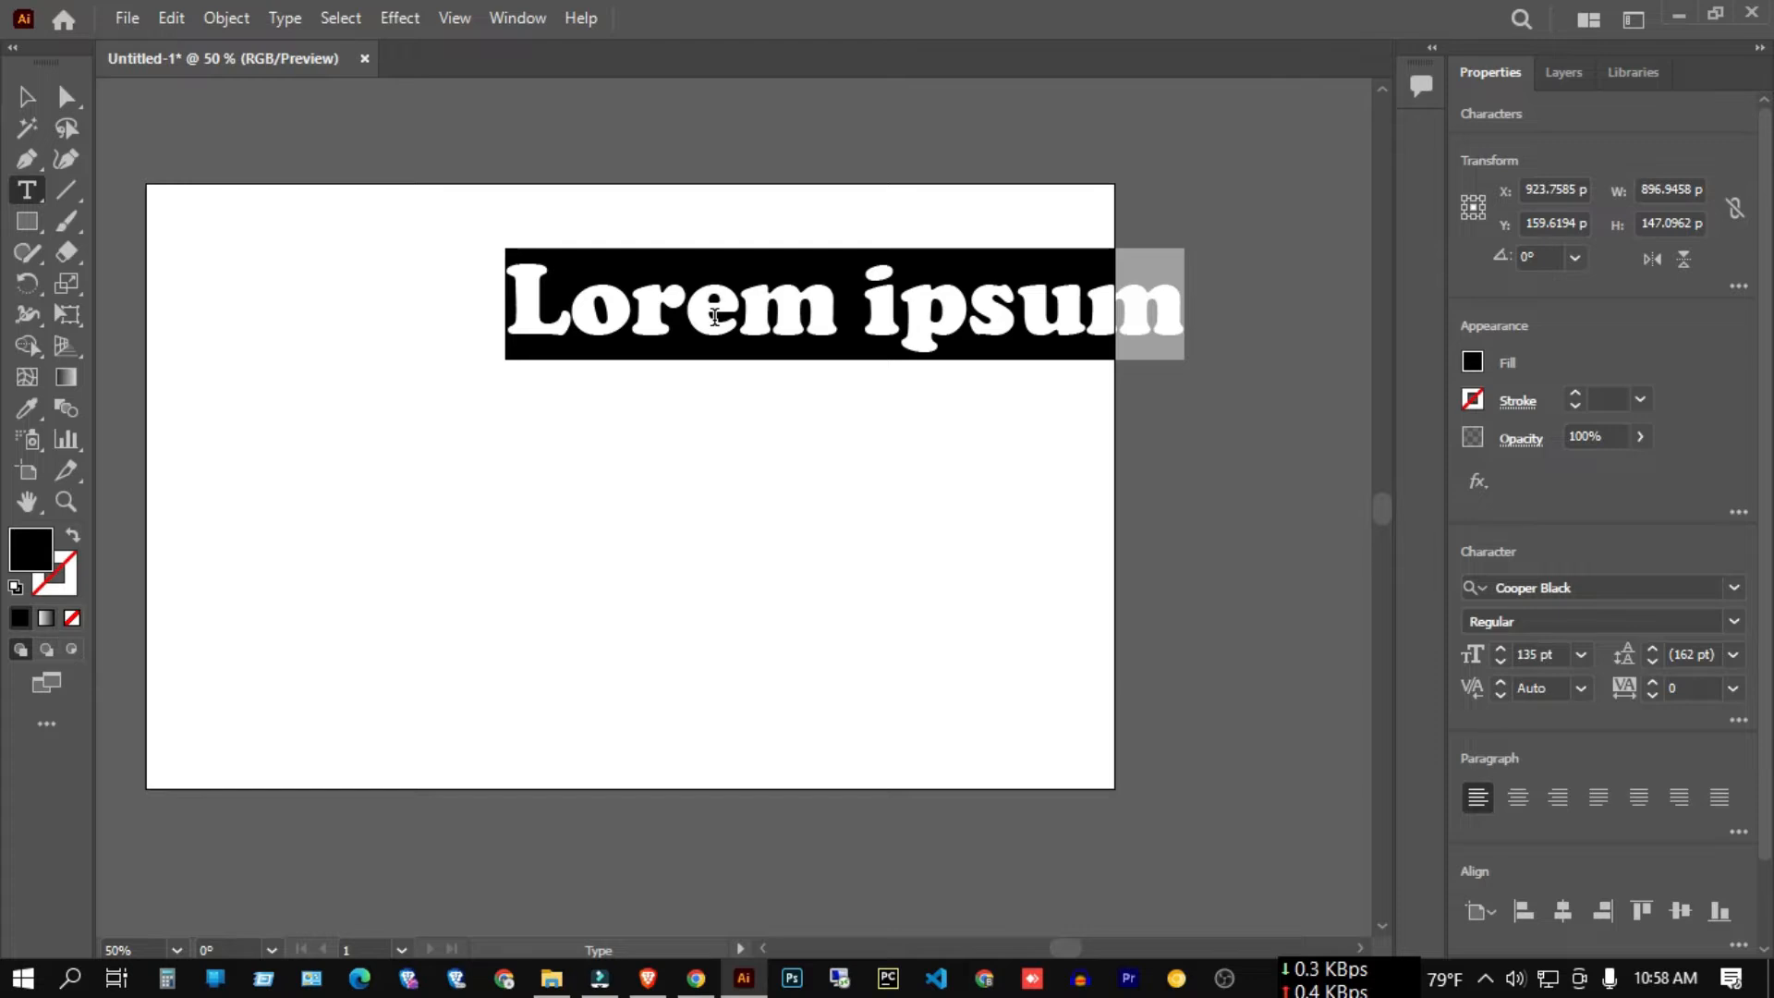
{"action": "type", "text": "mr "}
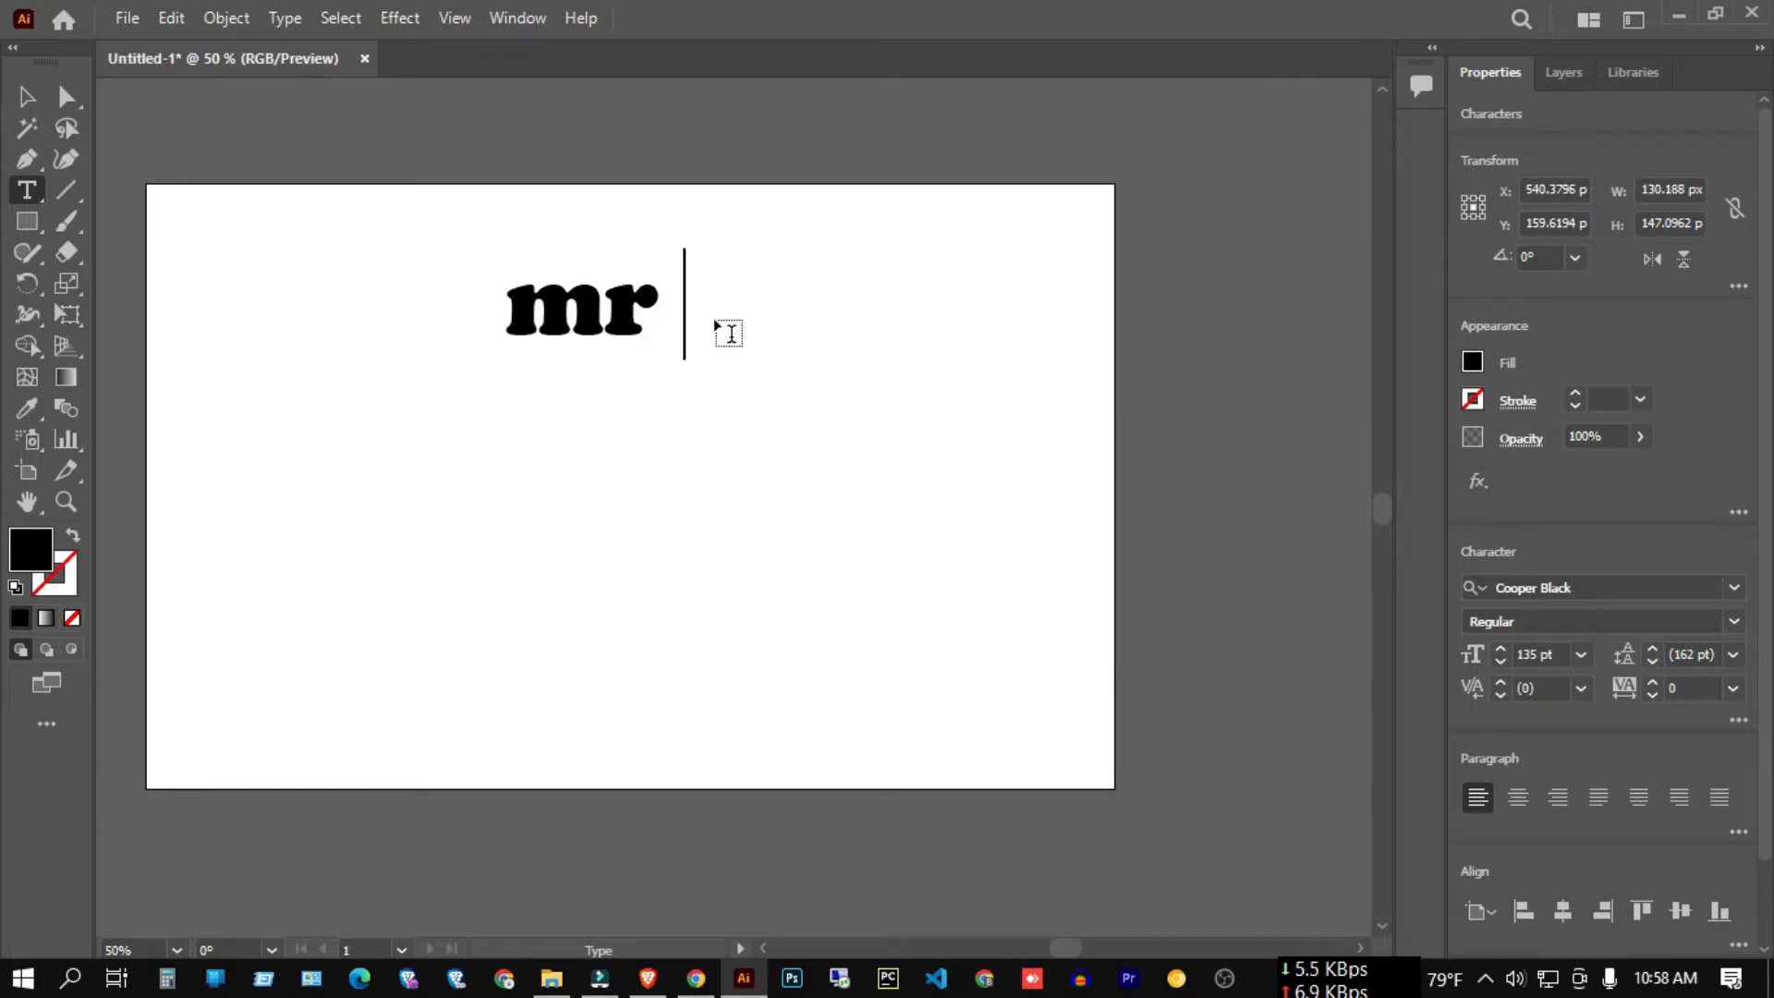
{"action": "type", "text": "ilsm"}
{"action": "key", "text": "BackSpace"}
{"action": "key", "text": "BackSpace"}
{"action": "key", "text": "BackSpace"}
{"action": "key", "text": "BackSpace"}
{"action": "key", "text": "BackSpace"}
{"action": "key", "text": "BackSpace"}
{"action": "key", "text": "BackSpace"}
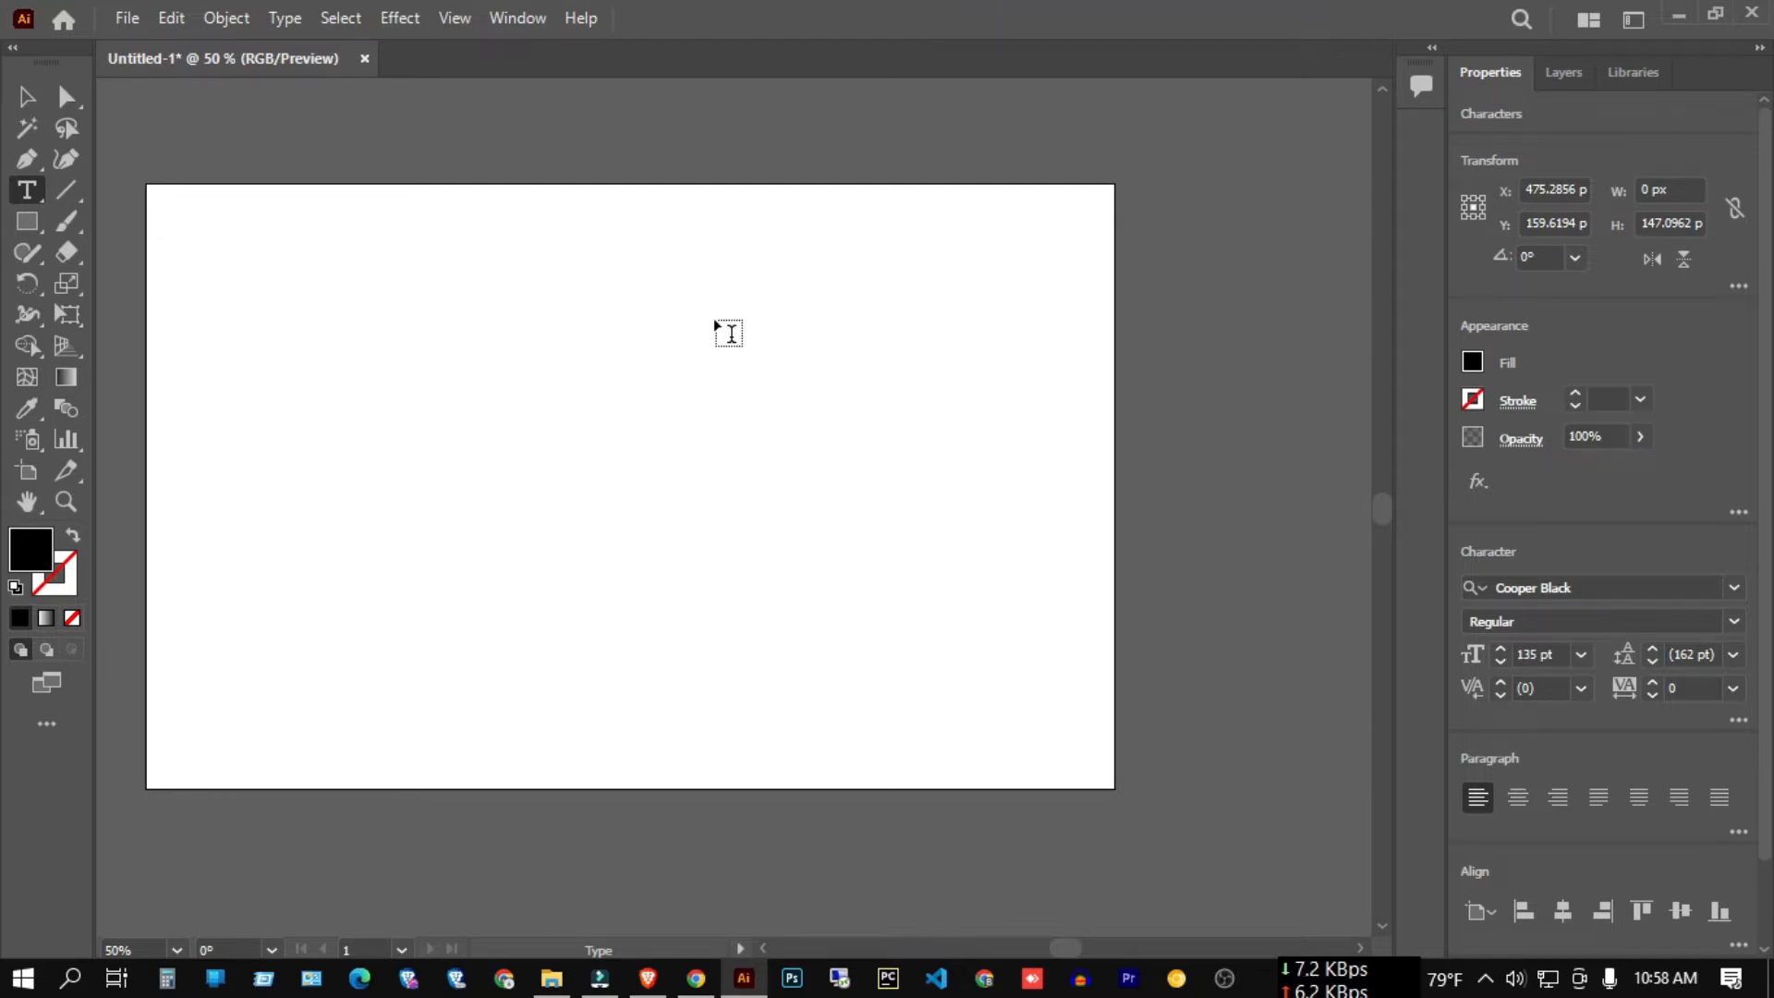
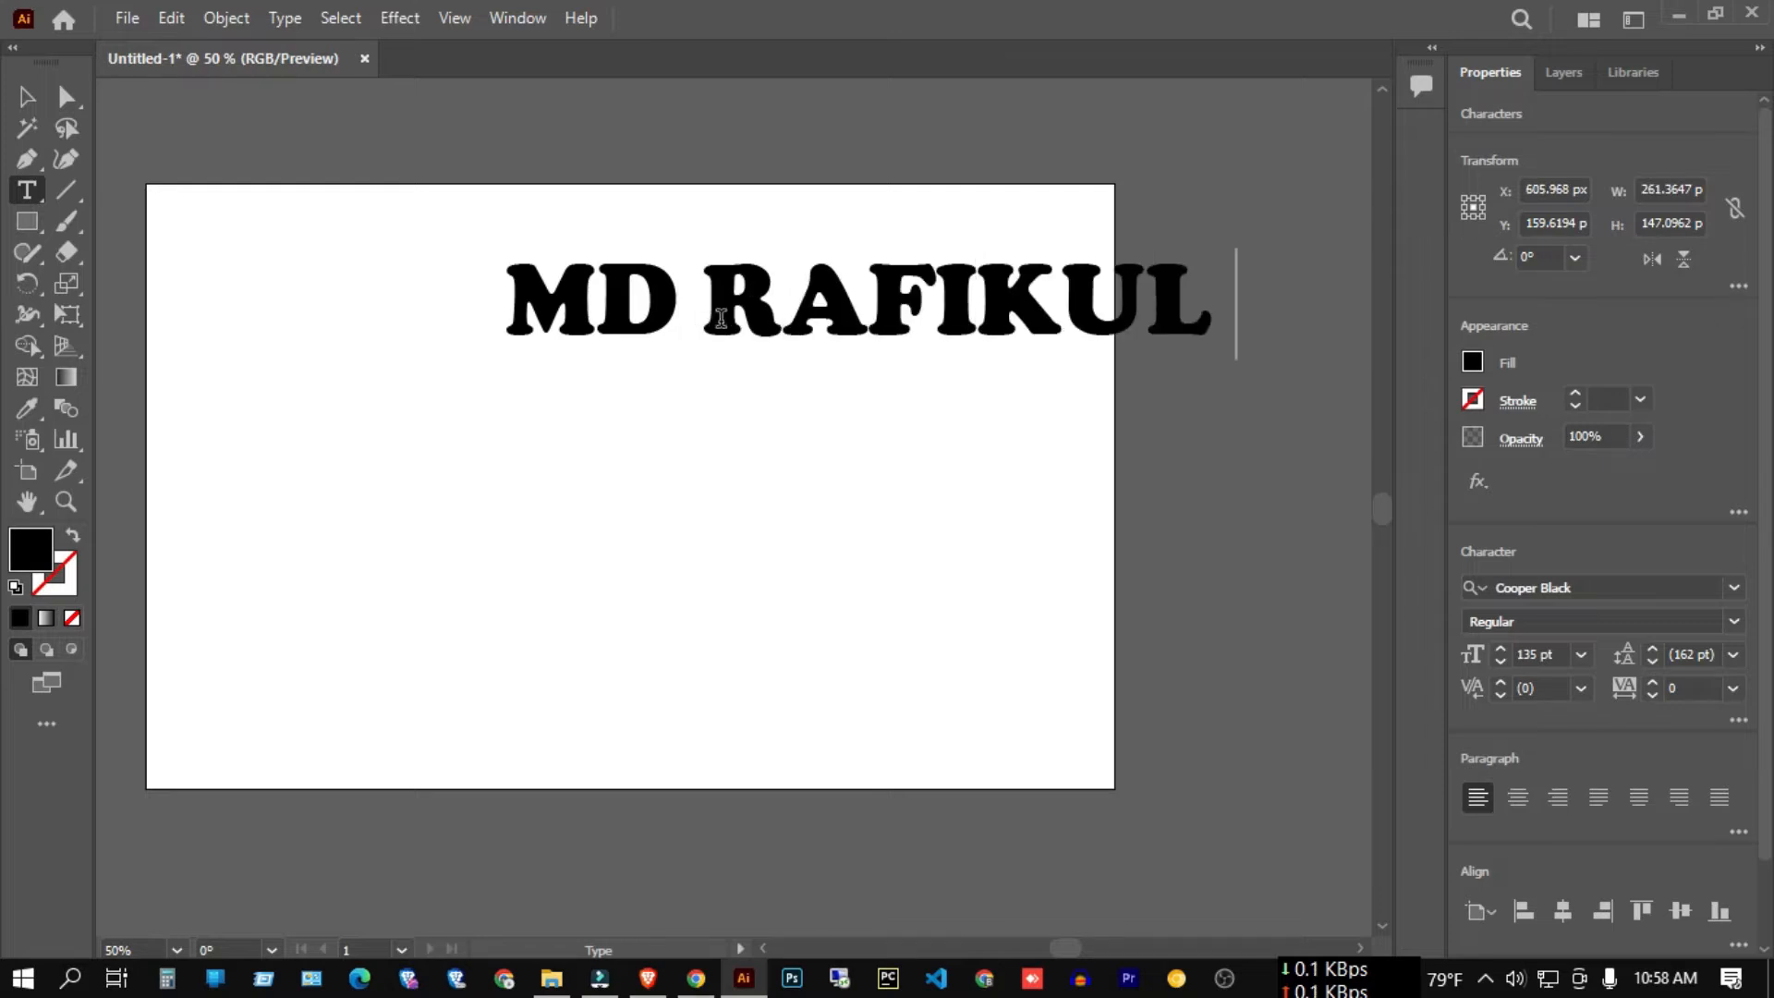
{"action": "left_click", "coordinate": [38, 103]}
Move the name text object to the artboard's top-left.
{"action": "left_click", "coordinate": [294, 237]}
{"action": "right_click", "coordinate": [21, 190]}
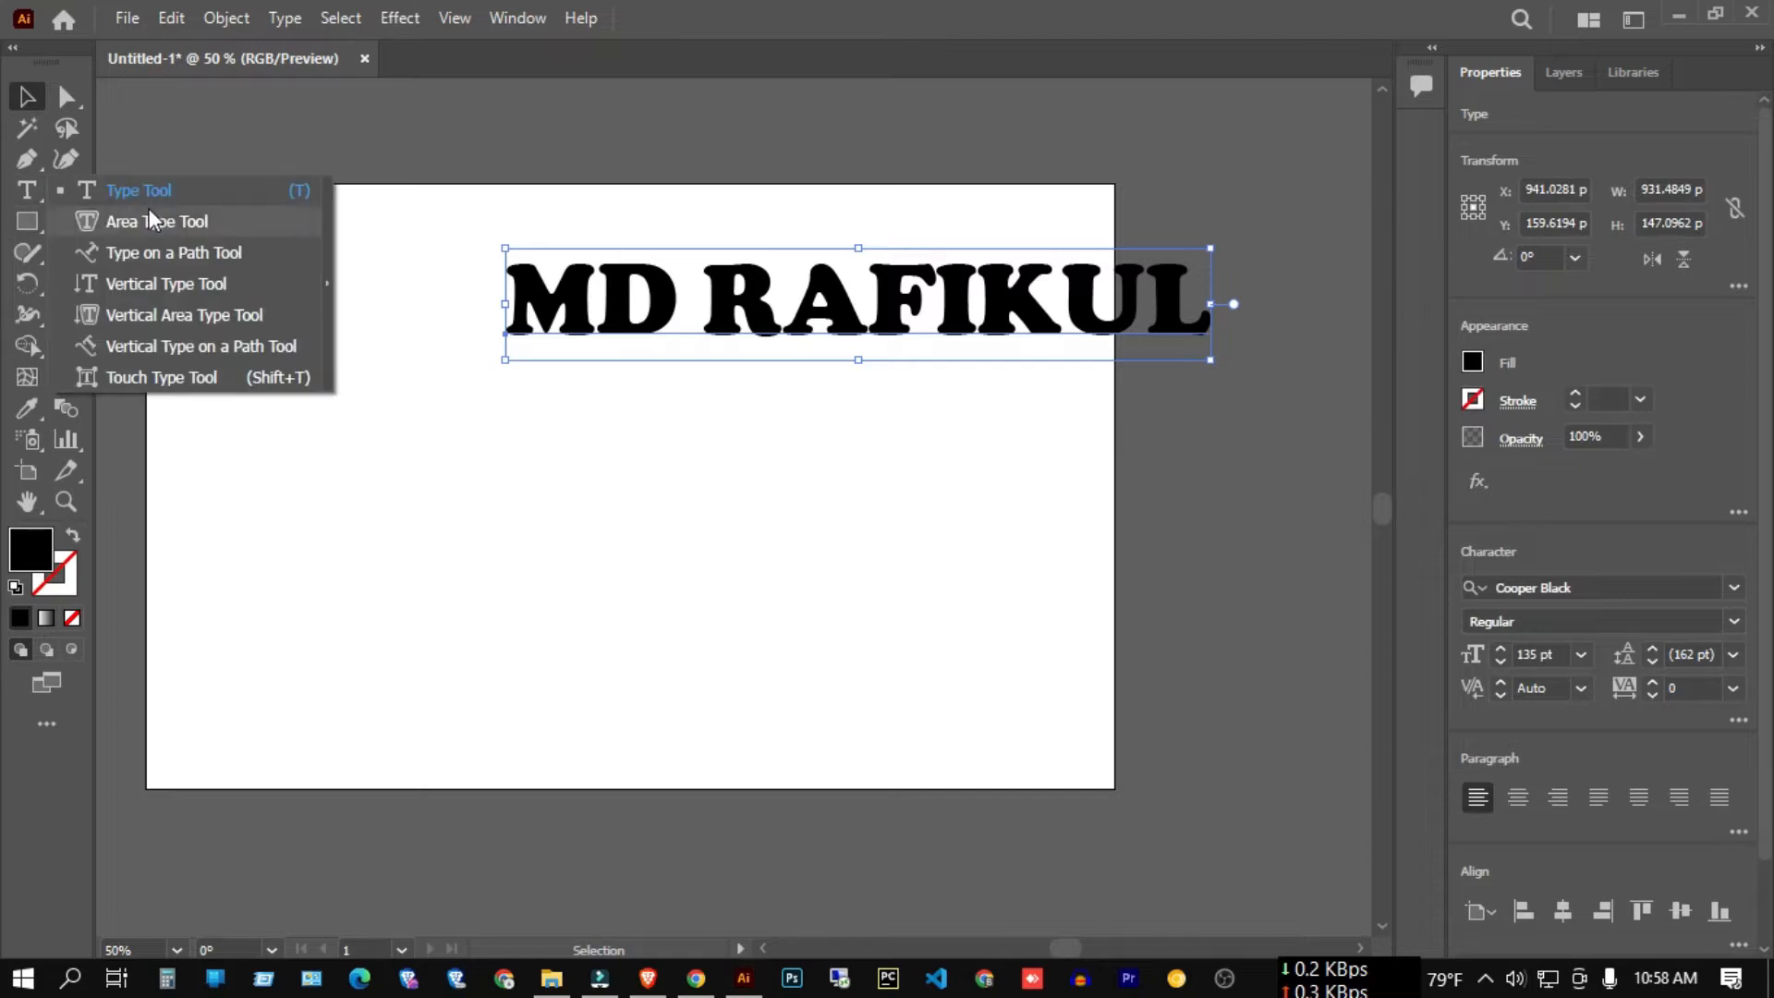
{"action": "left_click", "coordinate": [597, 208]}
{"action": "left_click_drag", "start_coordinate": [502, 182], "coordinate": [875, 403]}
{"action": "left_click_drag", "start_coordinate": [933, 319], "coordinate": [727, 280]}
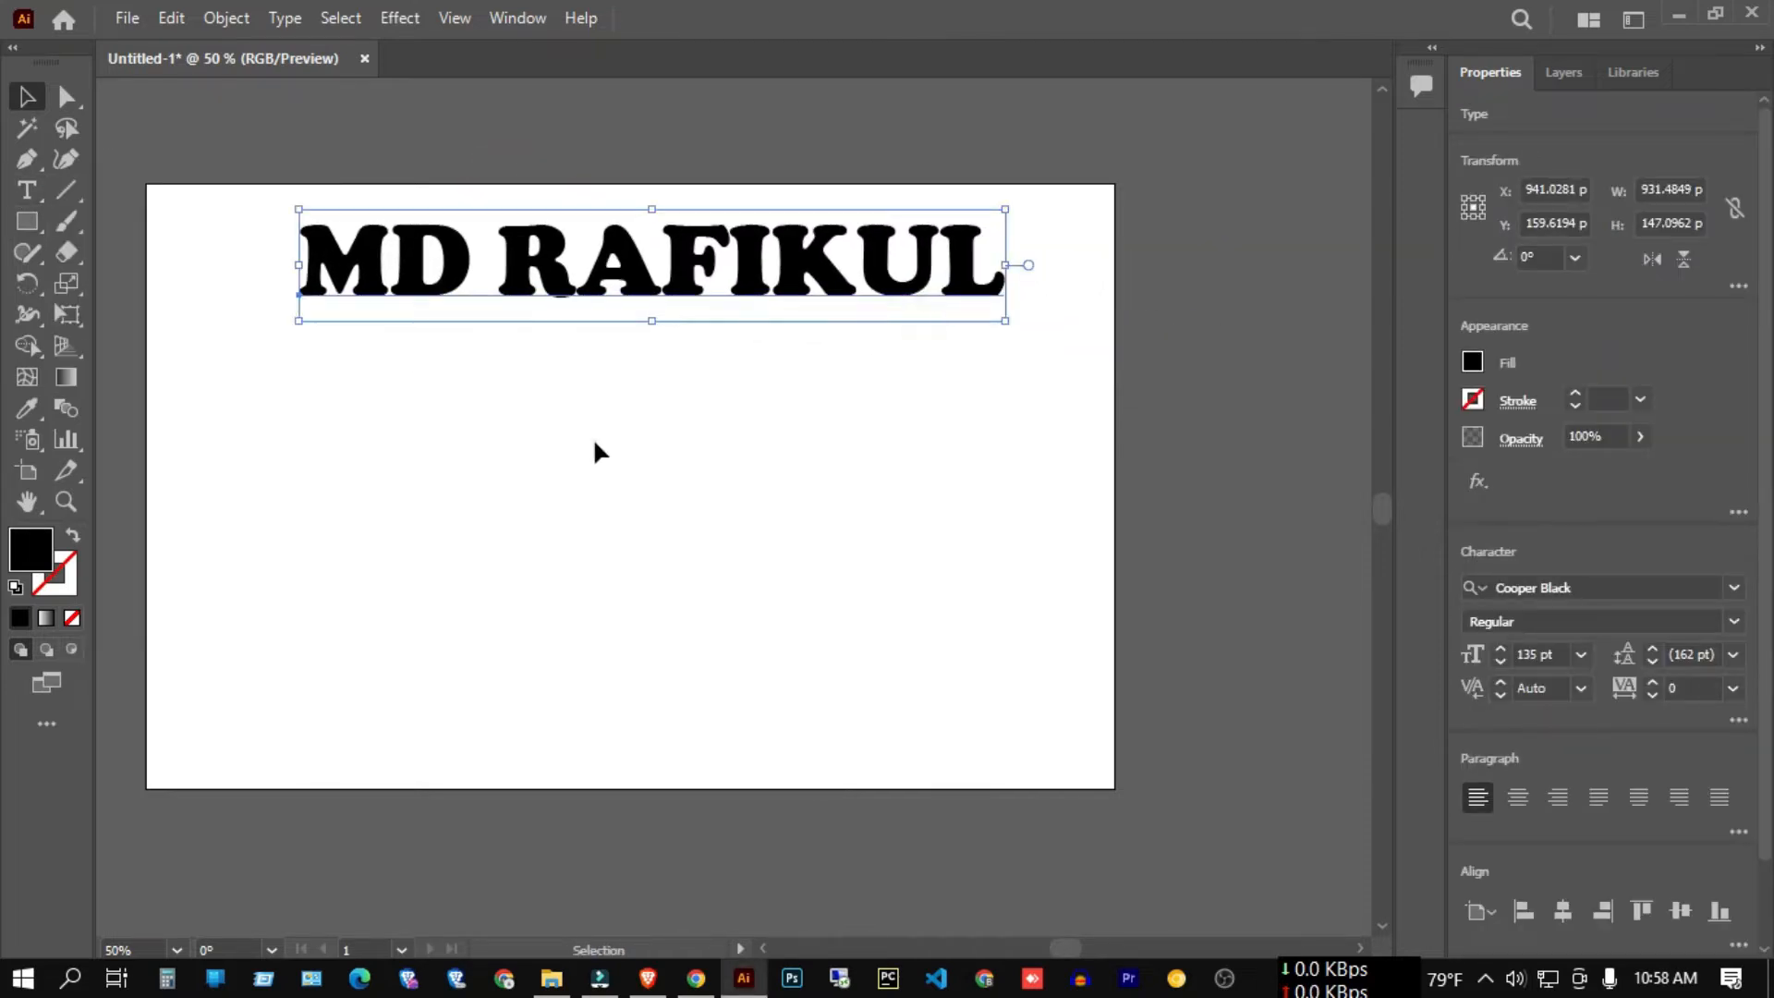
{"action": "left_click", "coordinate": [594, 452]}
Select all and delete the name text, leaving the artboard empty.
{"action": "right_click", "coordinate": [28, 191]}
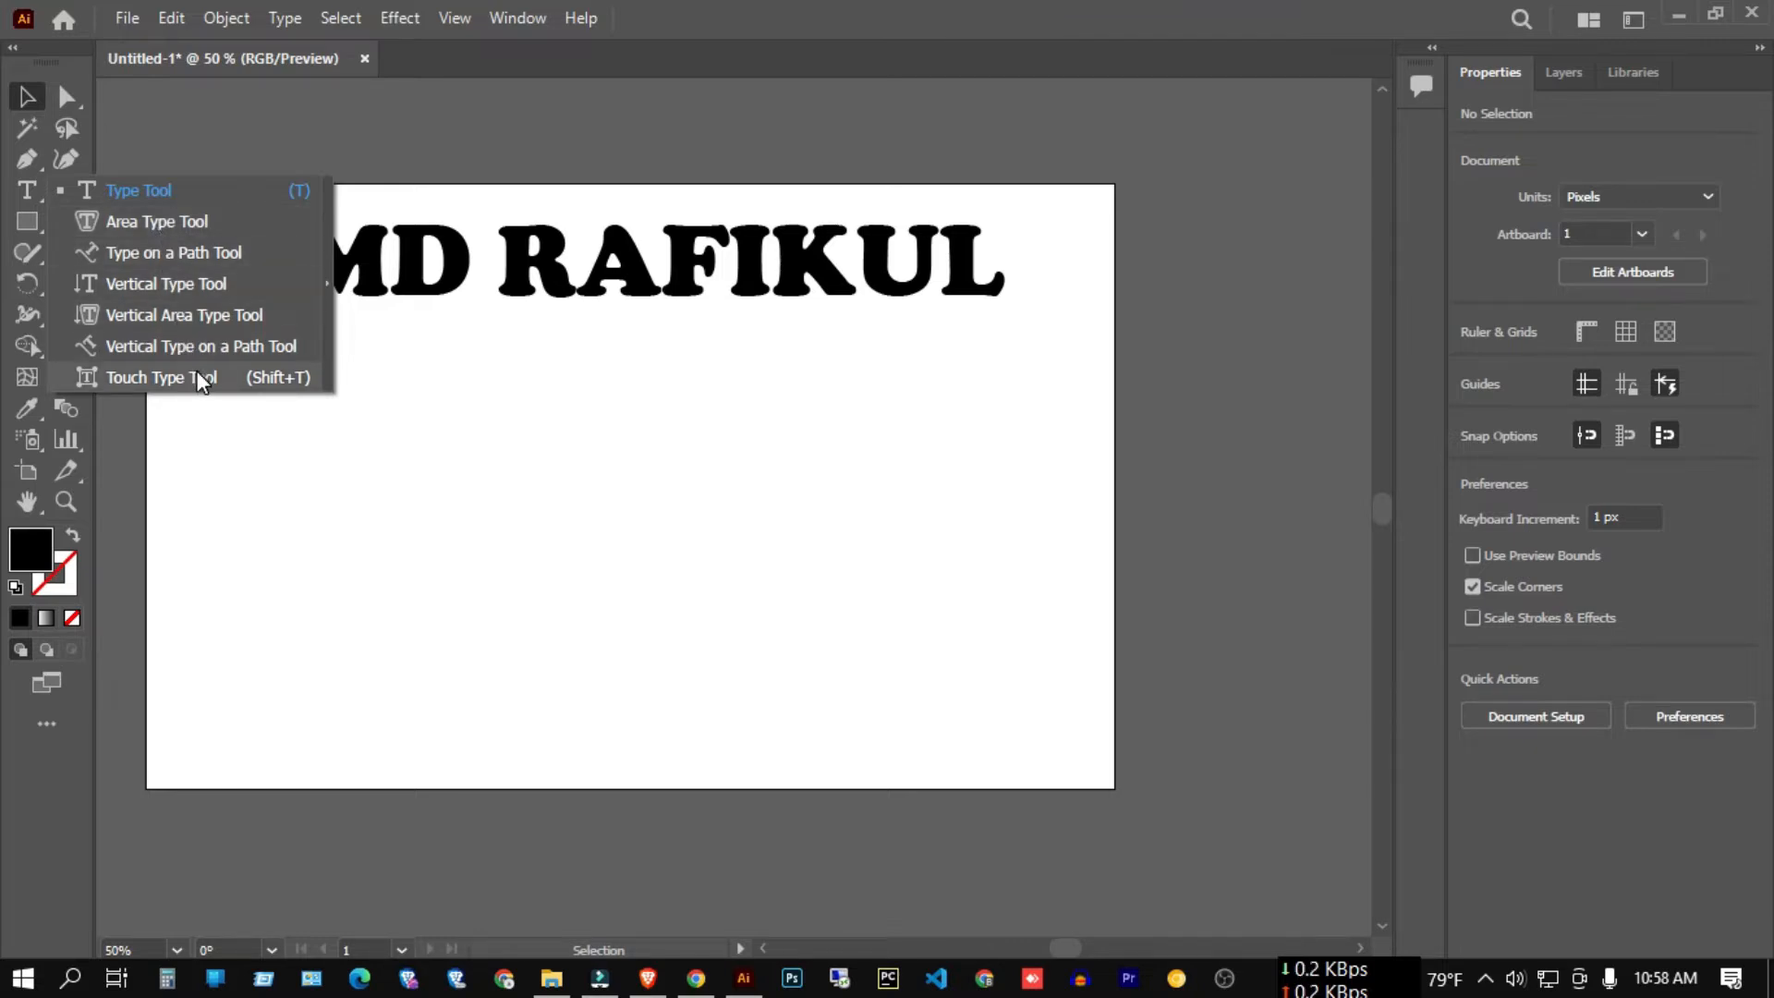
{"action": "left_click", "coordinate": [594, 433]}
{"action": "key", "text": "ctrl+a"}
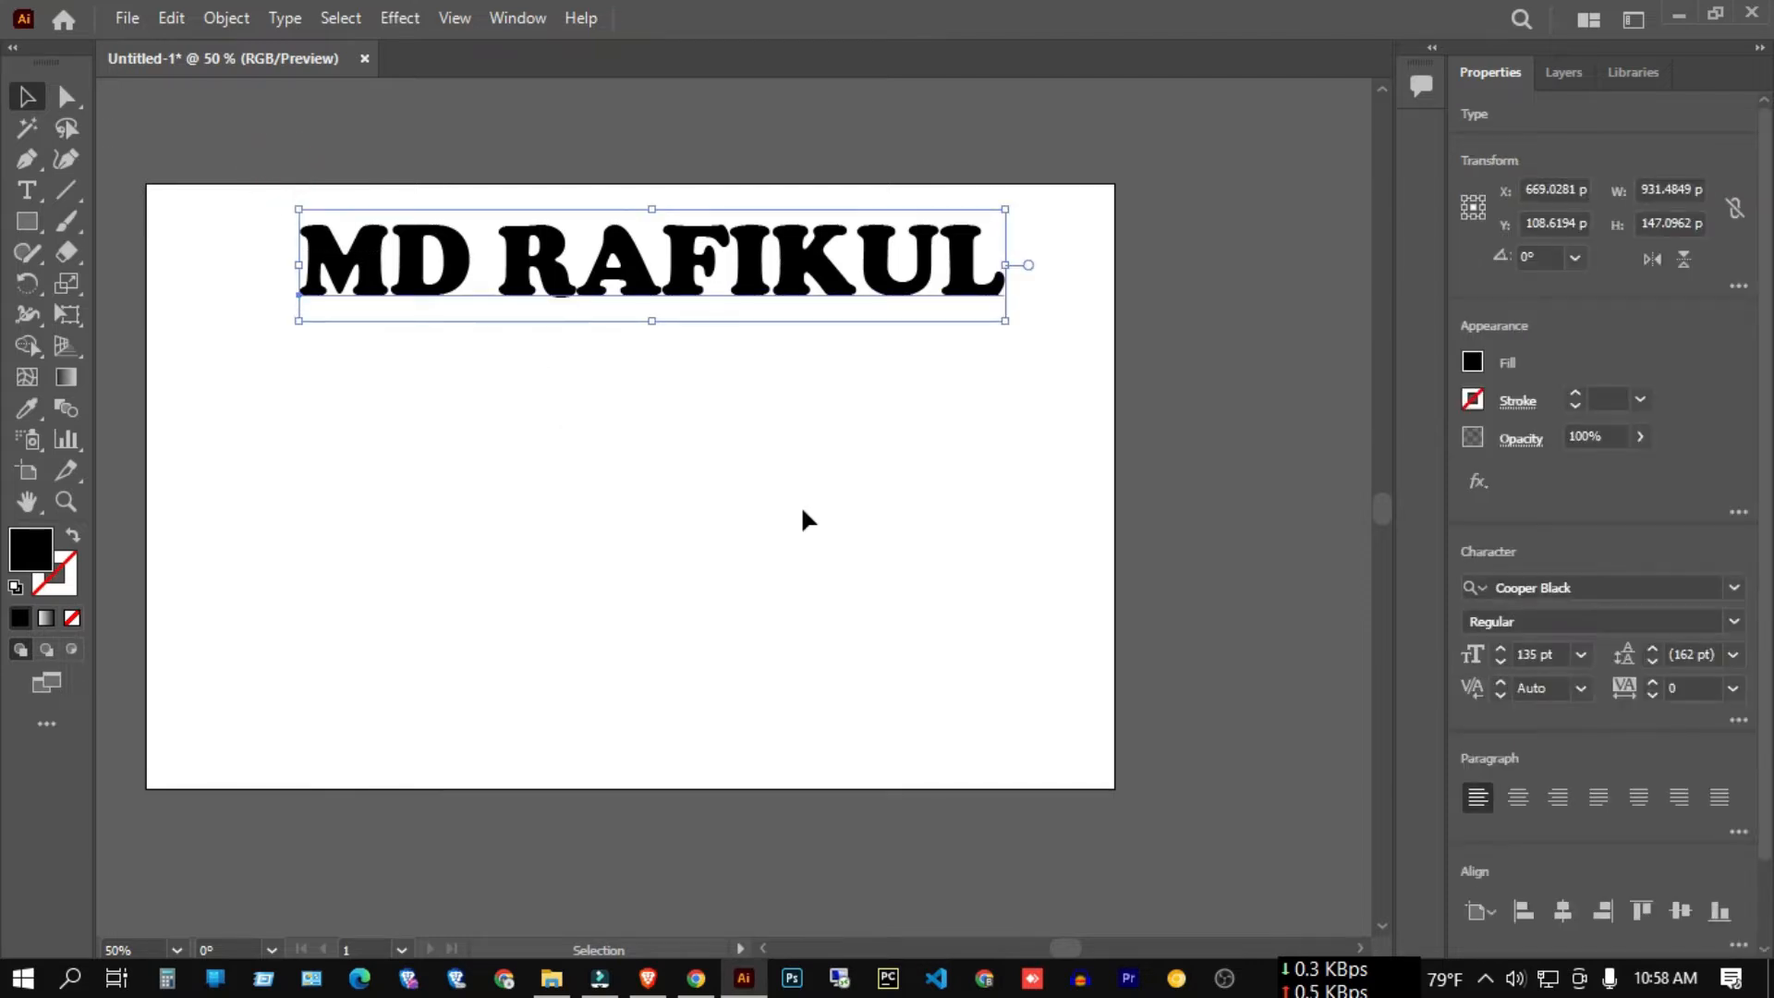
{"action": "key", "text": "Delete"}
{"action": "right_click", "coordinate": [41, 185]}
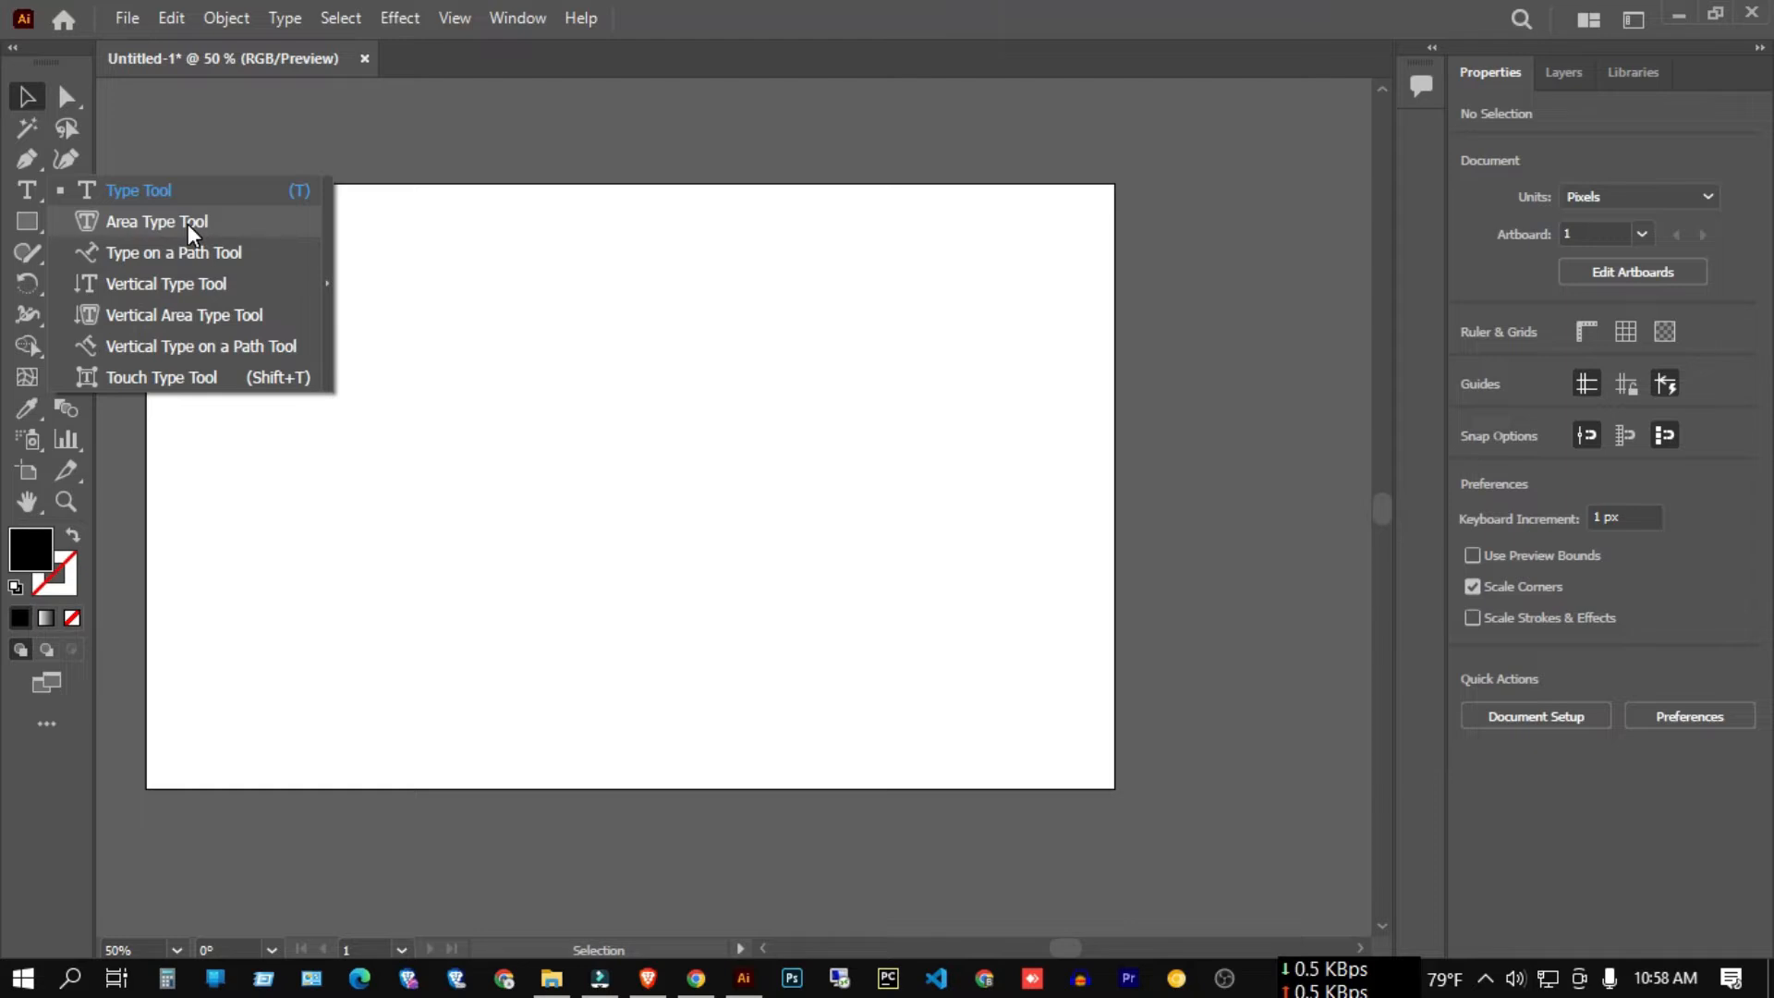
{"action": "right_click", "coordinate": [33, 221]}
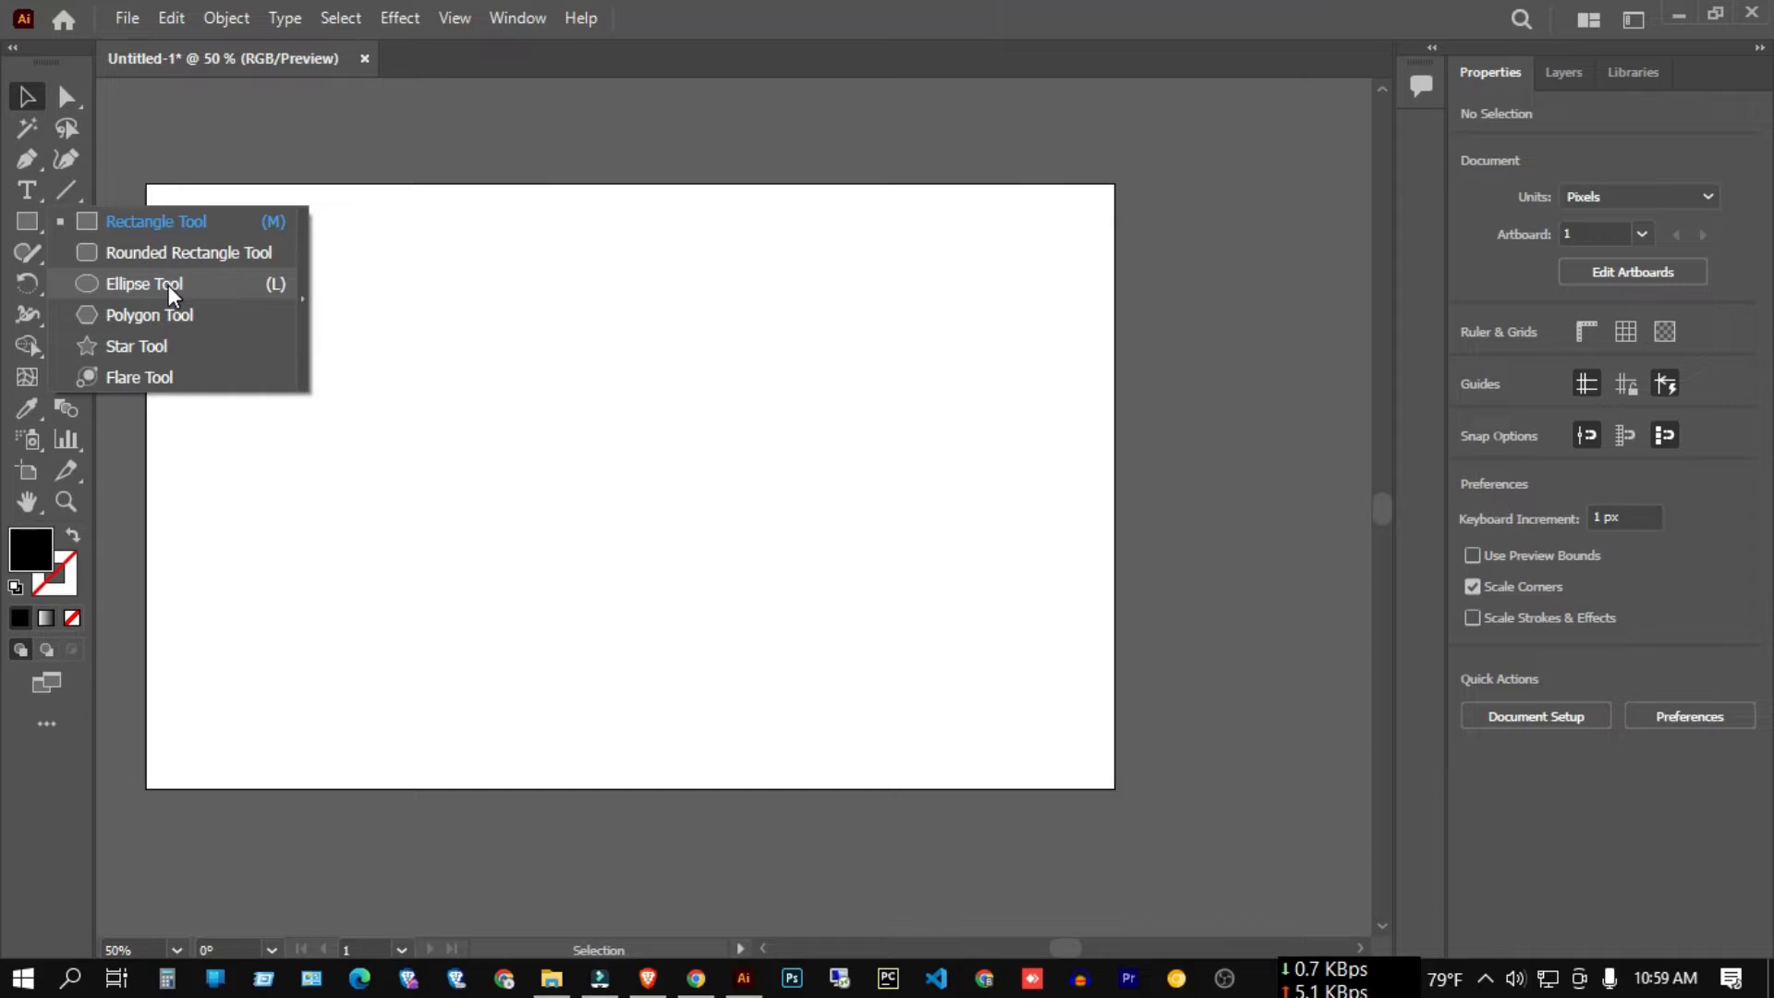
Draw a large black circle mid-artboard with the Ellipse Tool, then delete it.
{"action": "left_click", "coordinate": [168, 284]}
{"action": "left_click", "coordinate": [35, 221]}
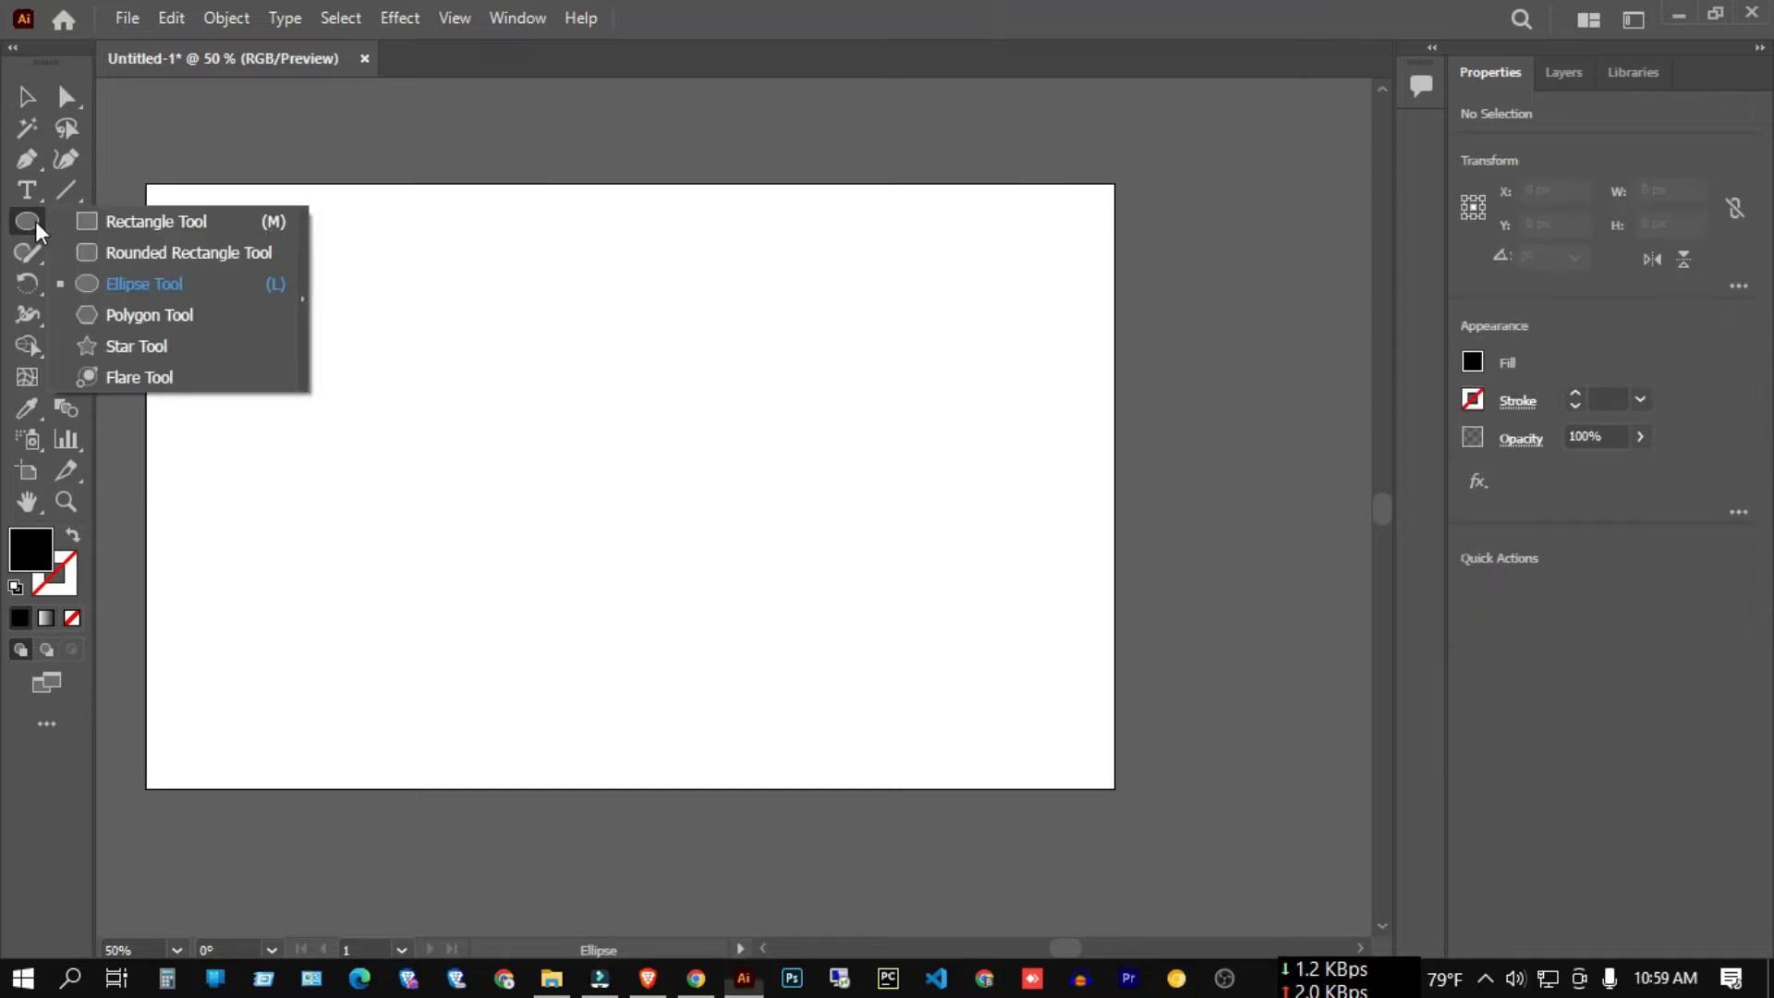
{"action": "left_click", "coordinate": [142, 287]}
{"action": "left_click_drag", "start_coordinate": [511, 339], "coordinate": [890, 707]}
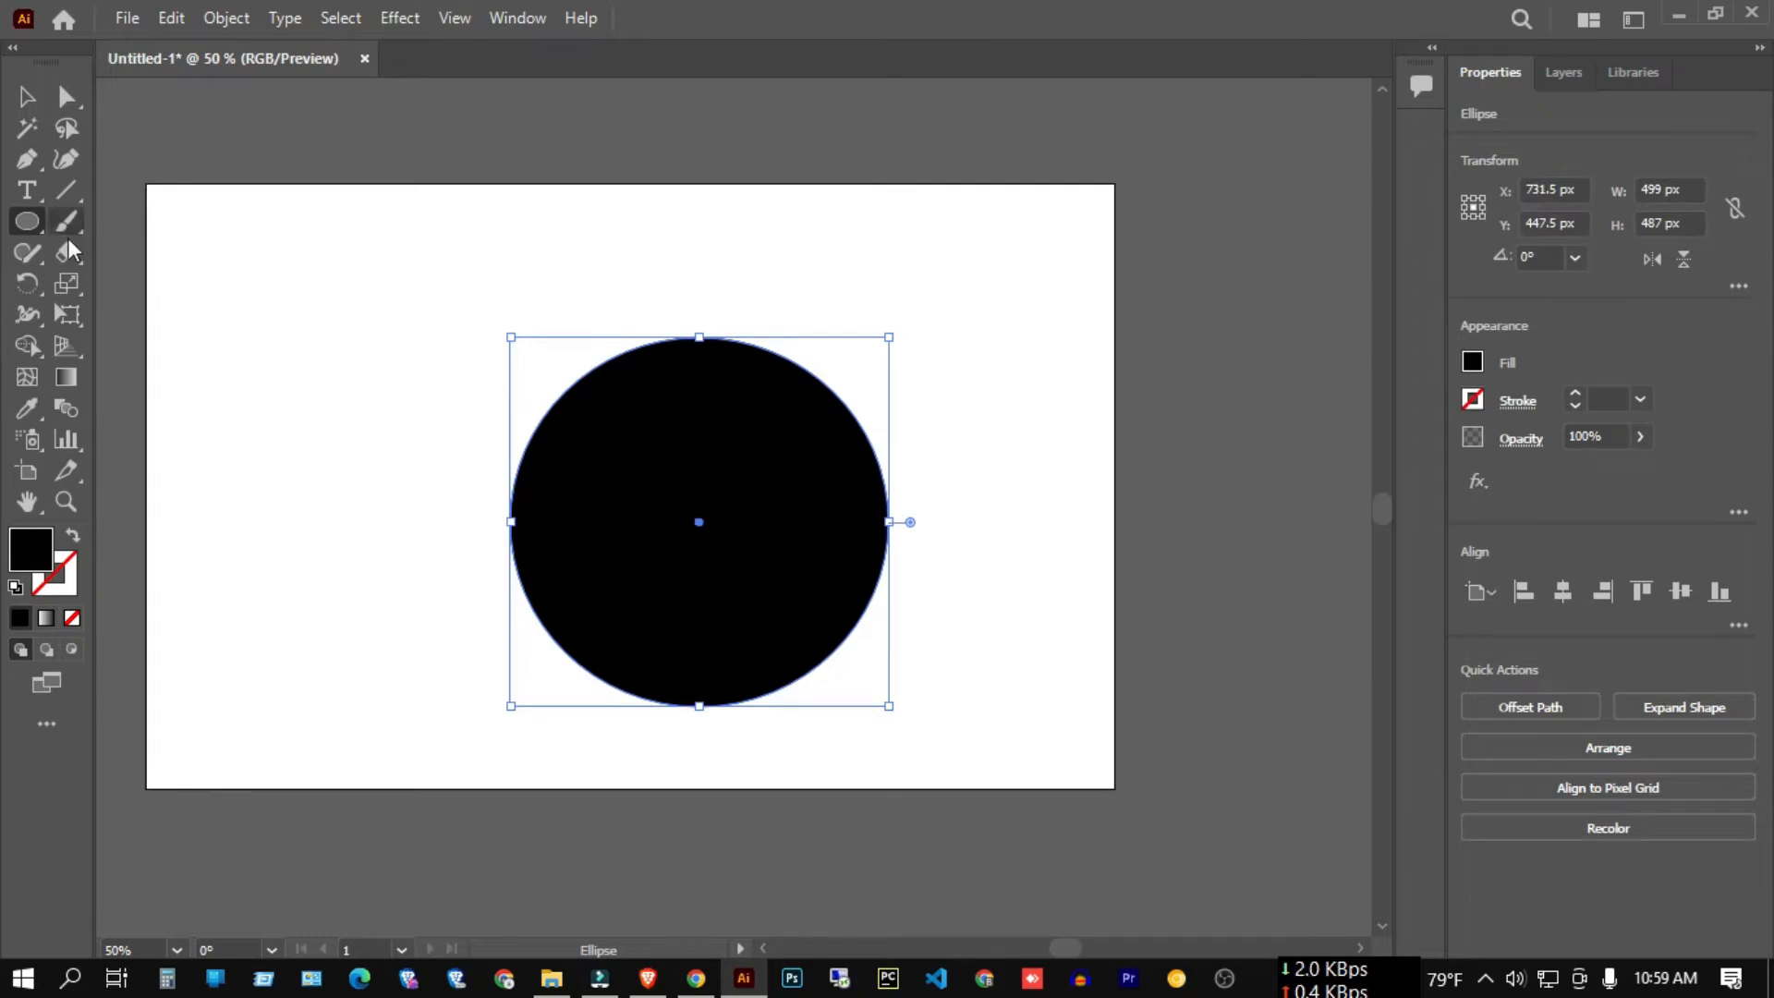
{"action": "key", "text": "v"}
{"action": "left_click", "coordinate": [392, 317]}
{"action": "left_click", "coordinate": [813, 568]}
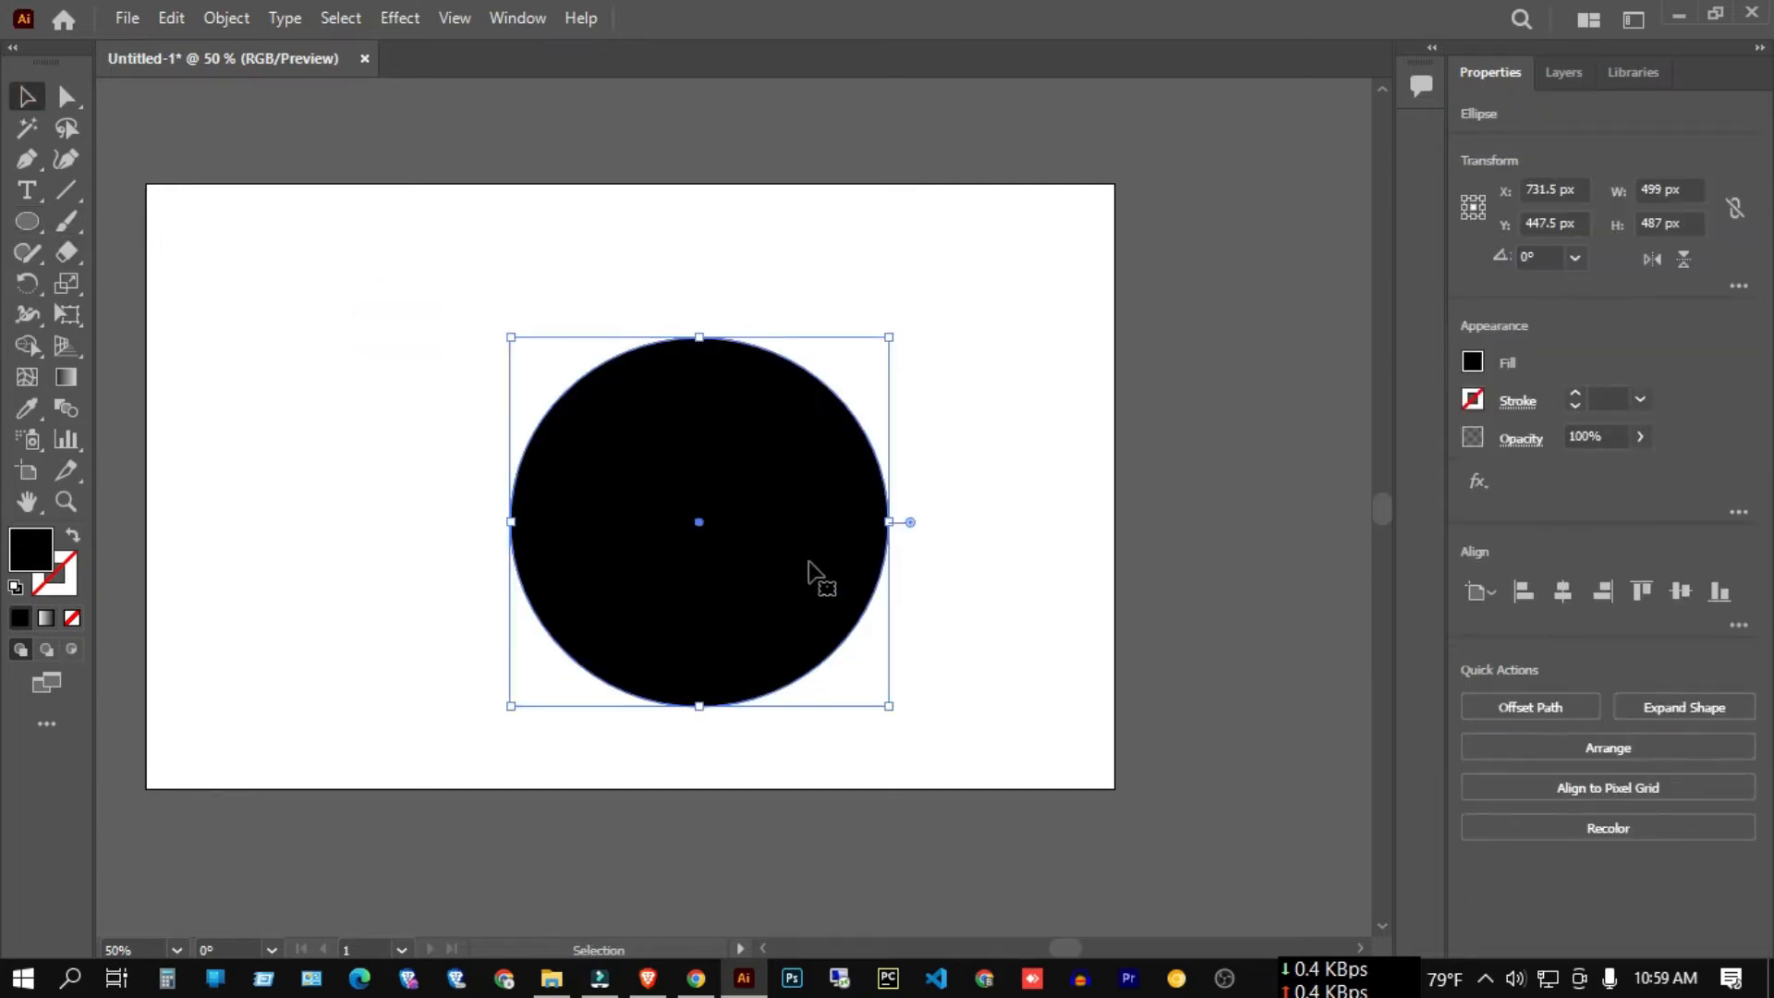
{"action": "key", "text": "Delete"}
Draw a closed three-corner triangle on the artboard's left half with the Pen Tool.
{"action": "left_click", "coordinate": [35, 190]}
{"action": "left_click", "coordinate": [27, 159]}
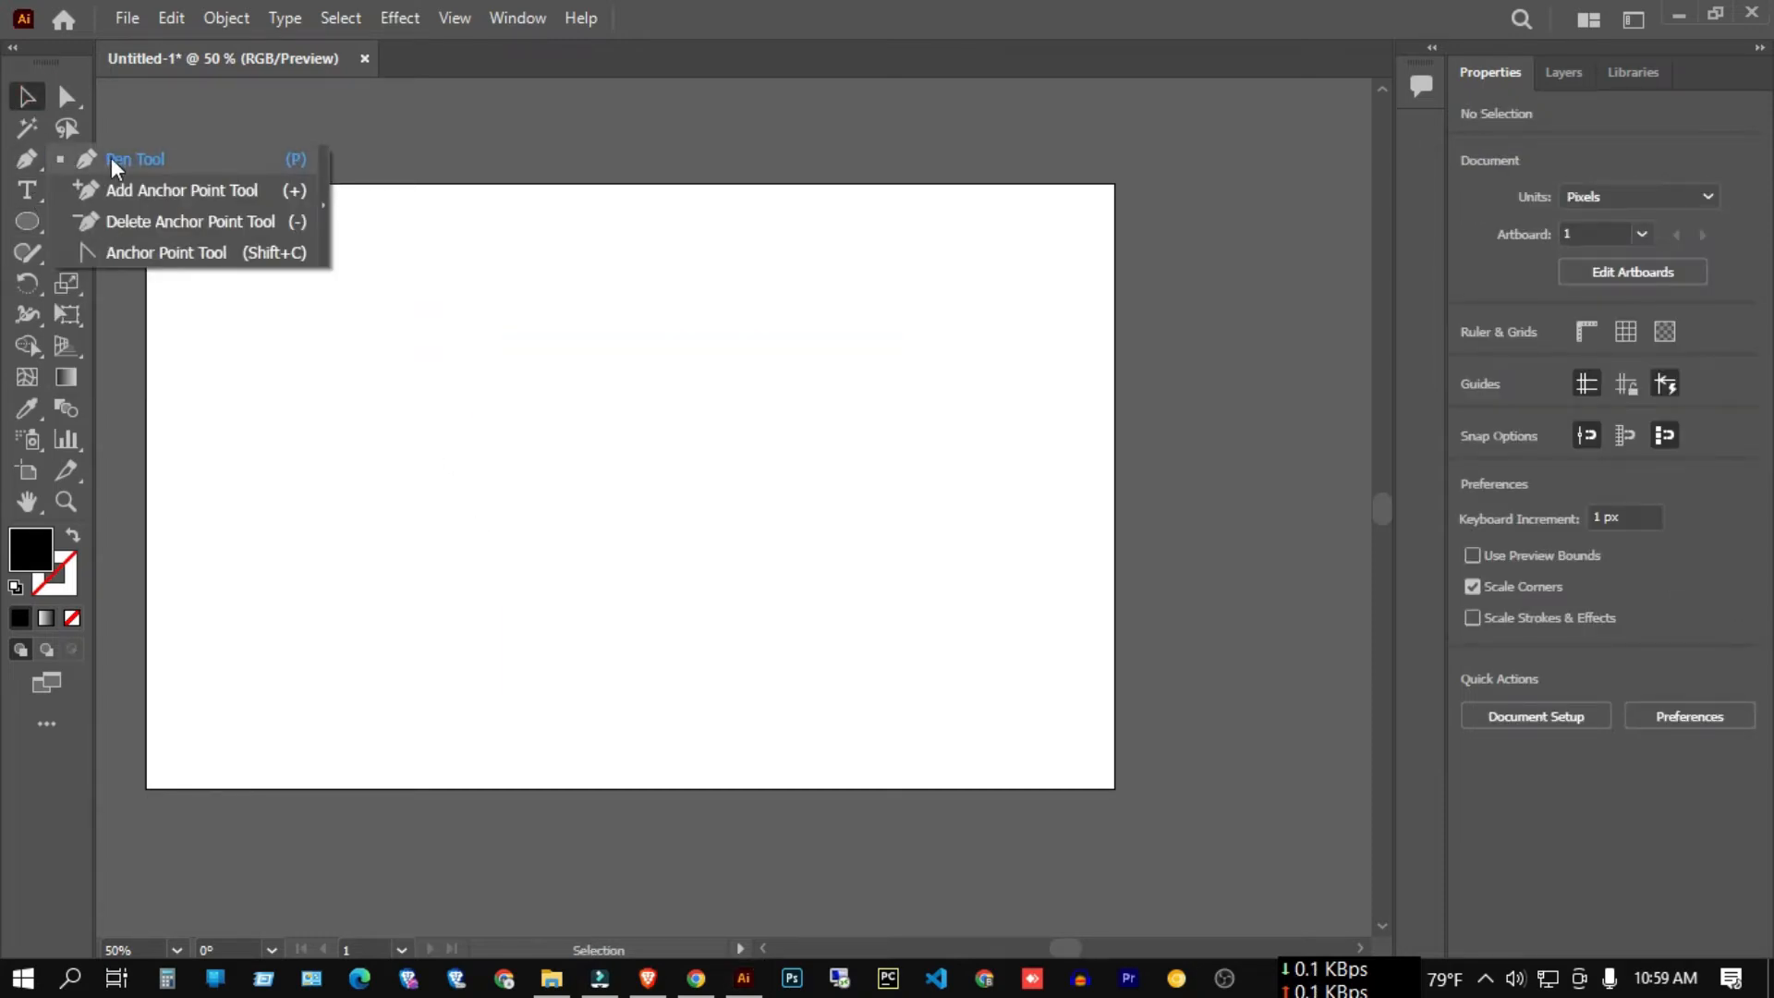
{"action": "left_click", "coordinate": [110, 157]}
{"action": "left_click", "coordinate": [354, 380]}
{"action": "left_click", "coordinate": [733, 381]}
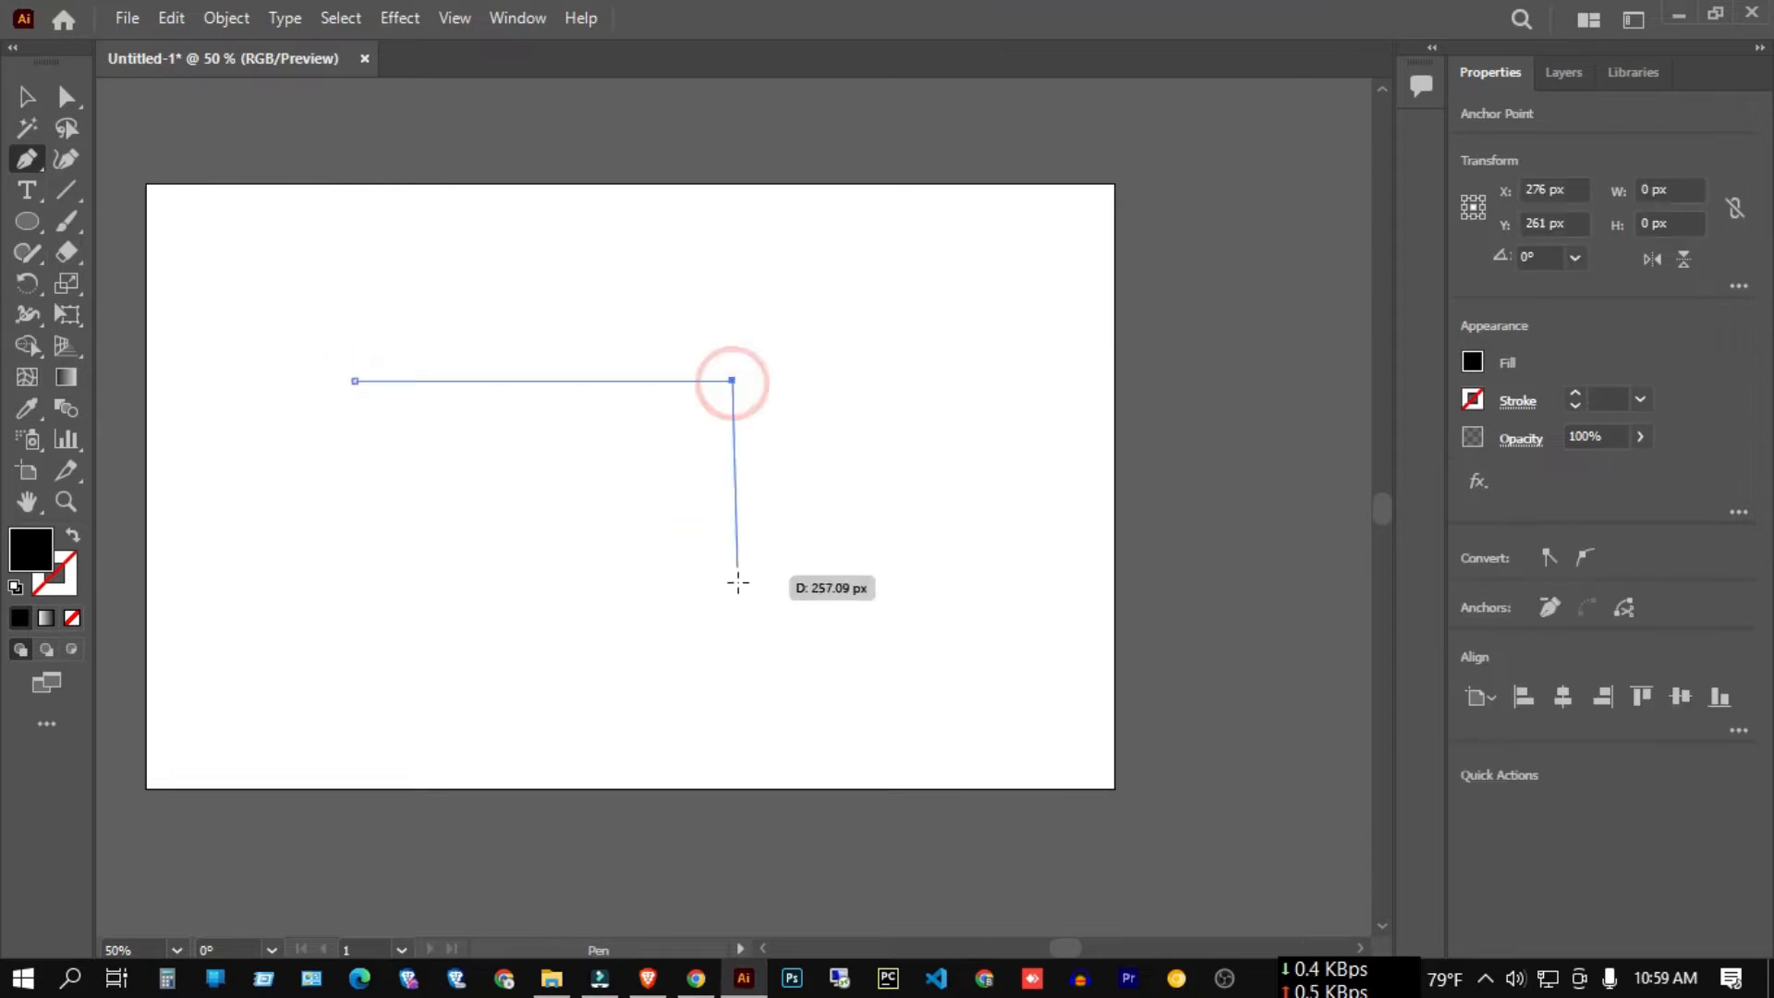
{"action": "left_click", "coordinate": [738, 597]}
{"action": "left_click", "coordinate": [354, 380]}
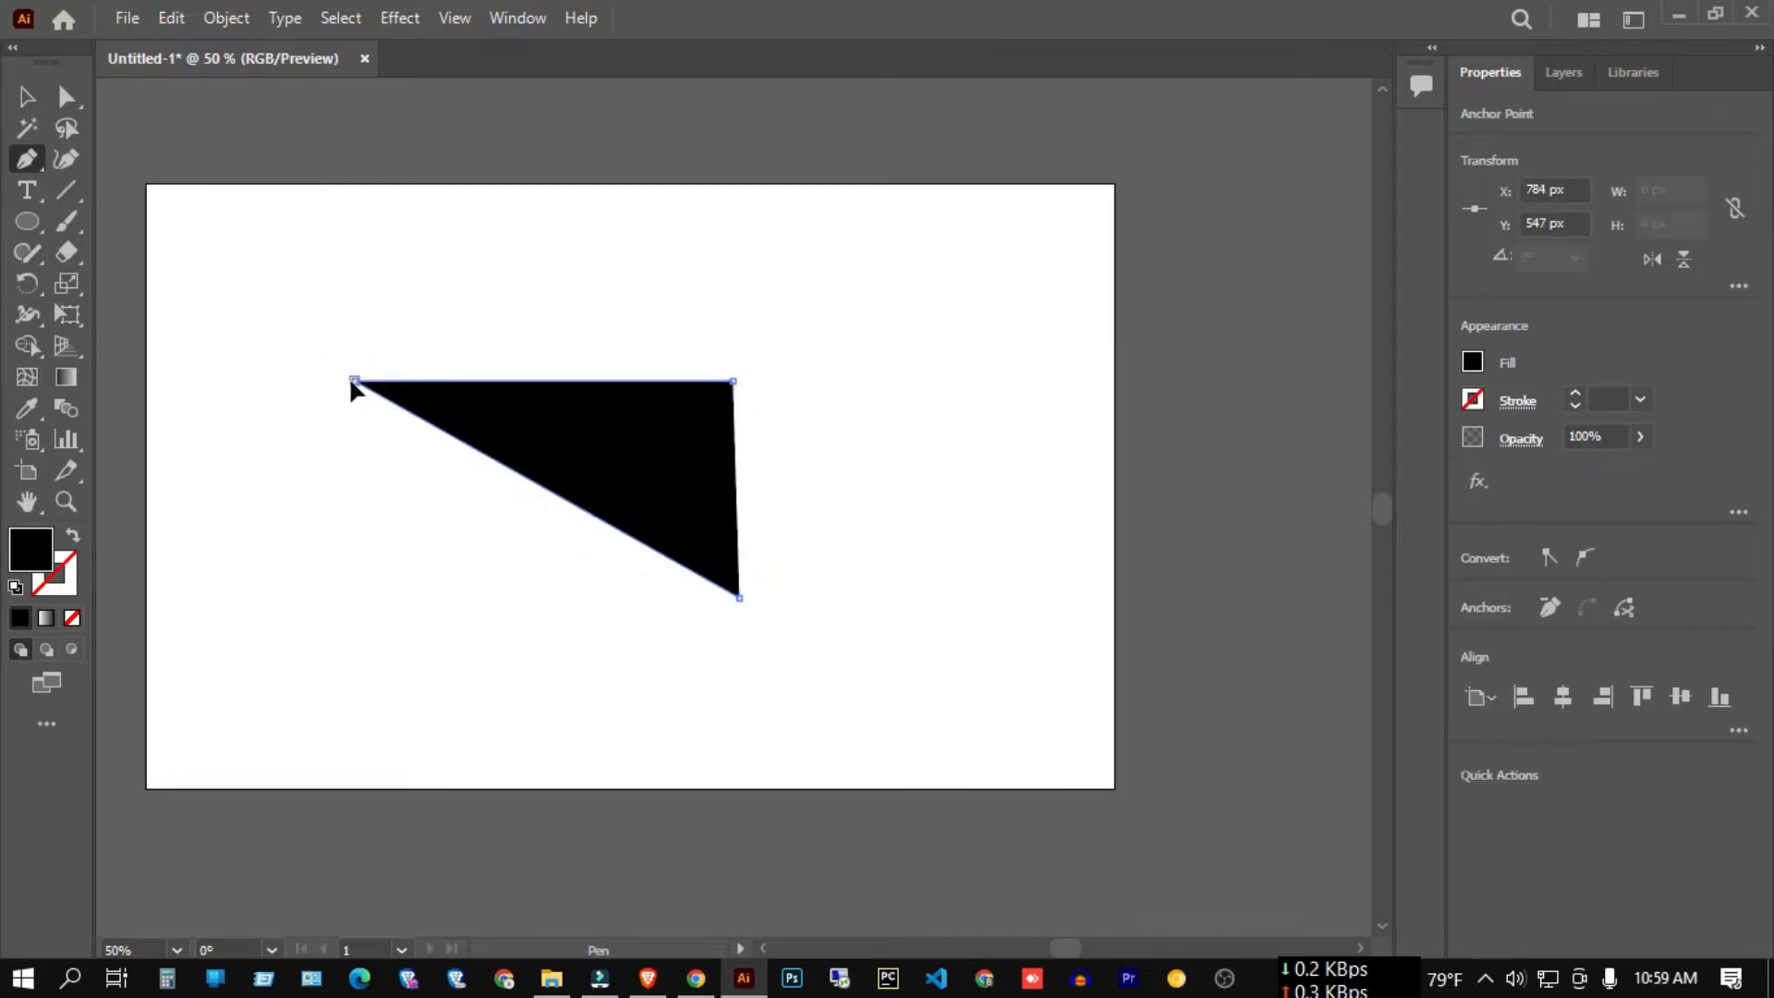
Set the triangle's fill to None and select the unfilled triangle path.
{"action": "left_click", "coordinate": [1473, 362]}
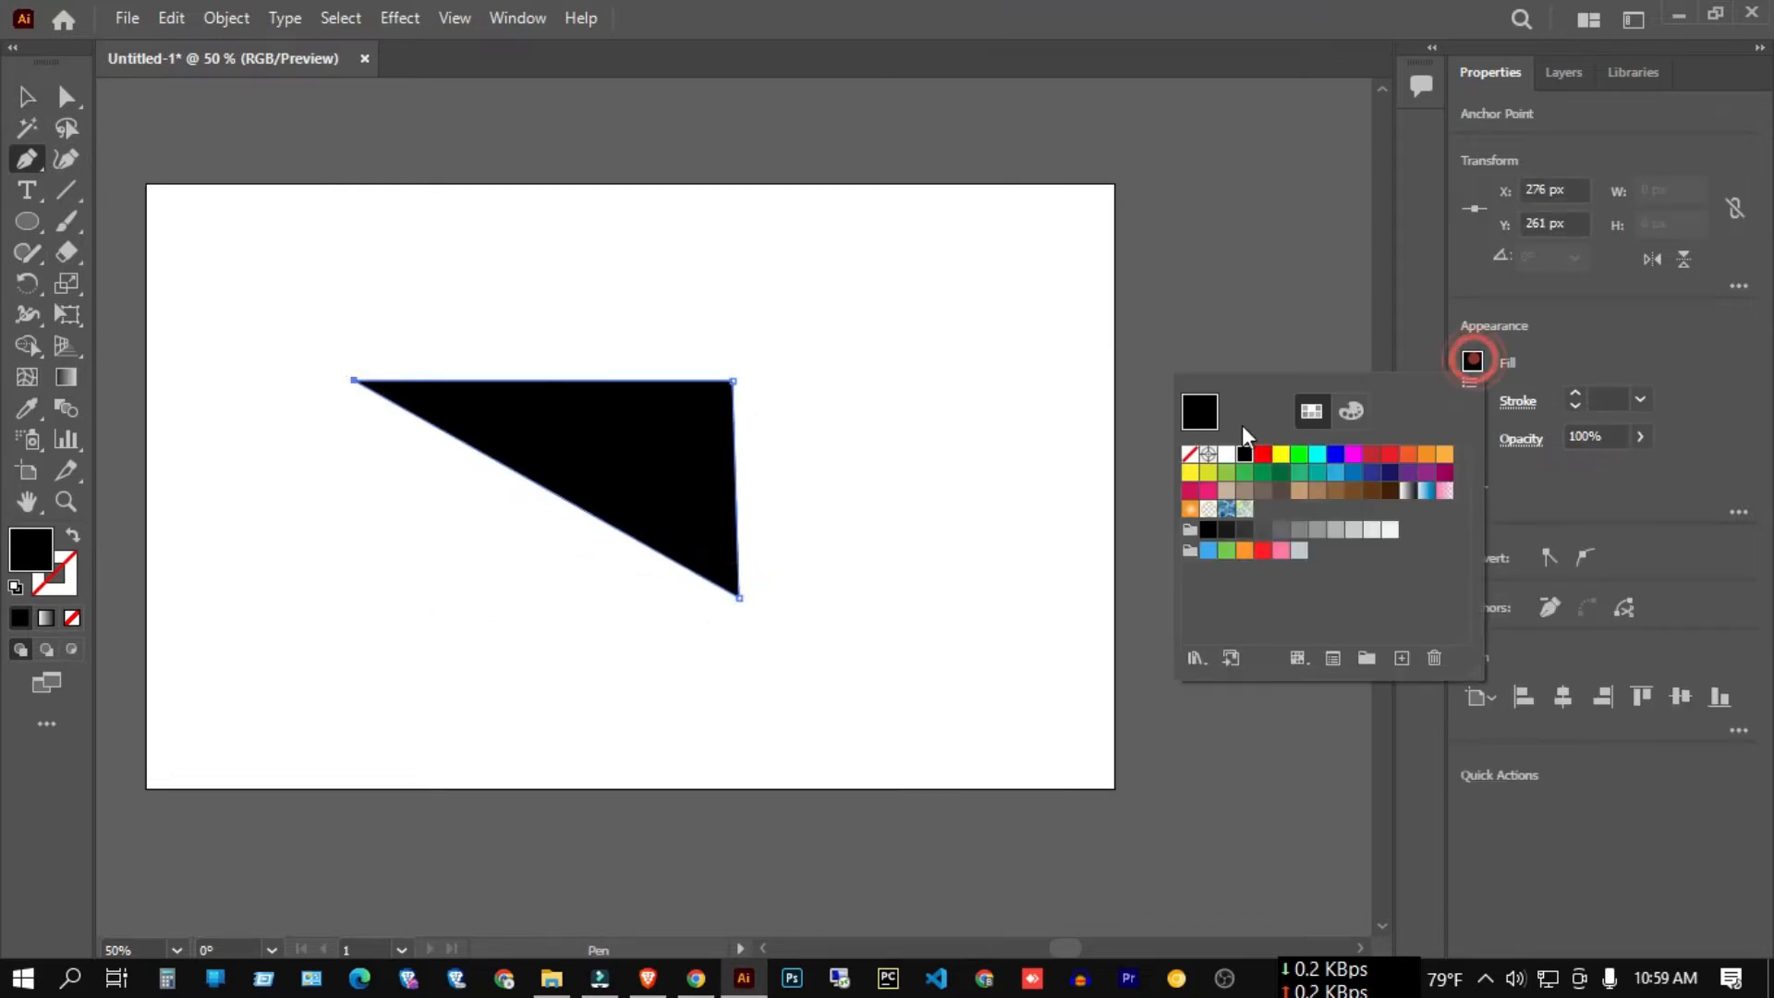
{"action": "left_click", "coordinate": [1190, 454]}
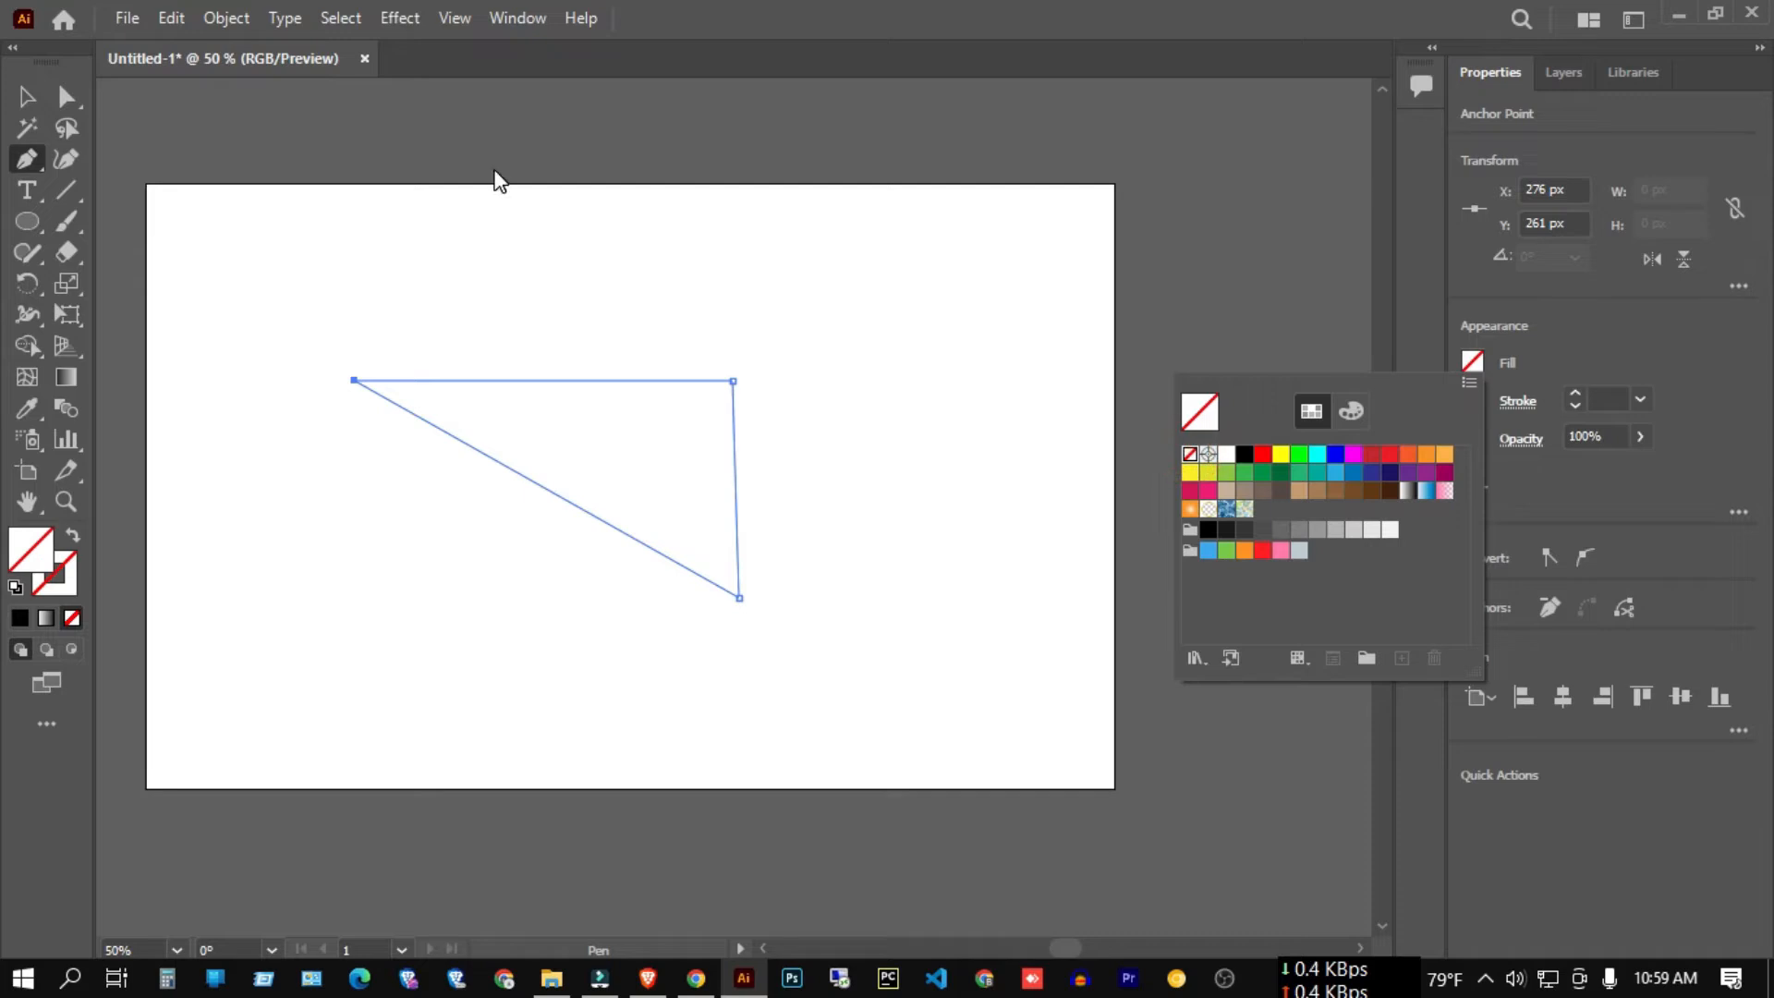
{"action": "left_click", "coordinate": [28, 90]}
{"action": "left_click", "coordinate": [266, 182]}
{"action": "left_click", "coordinate": [29, 97]}
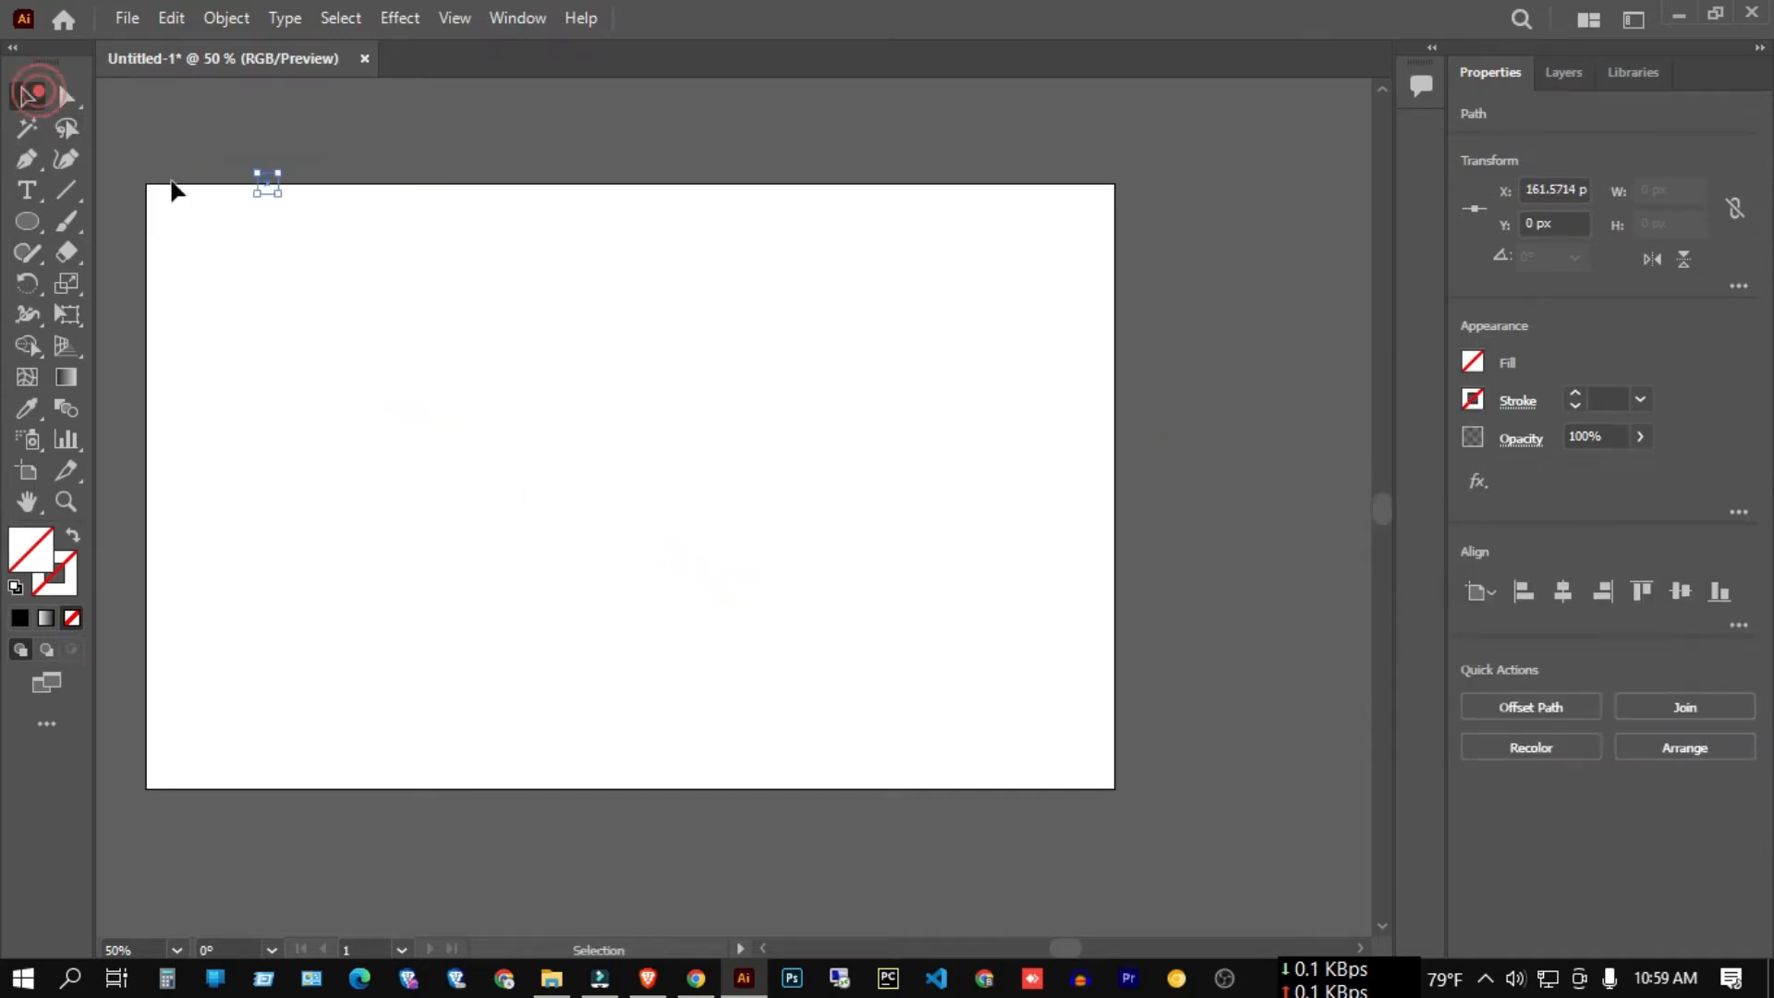
{"action": "left_click_drag", "start_coordinate": [287, 209], "coordinate": [336, 284]}
{"action": "left_click_drag", "start_coordinate": [245, 242], "coordinate": [787, 641]}
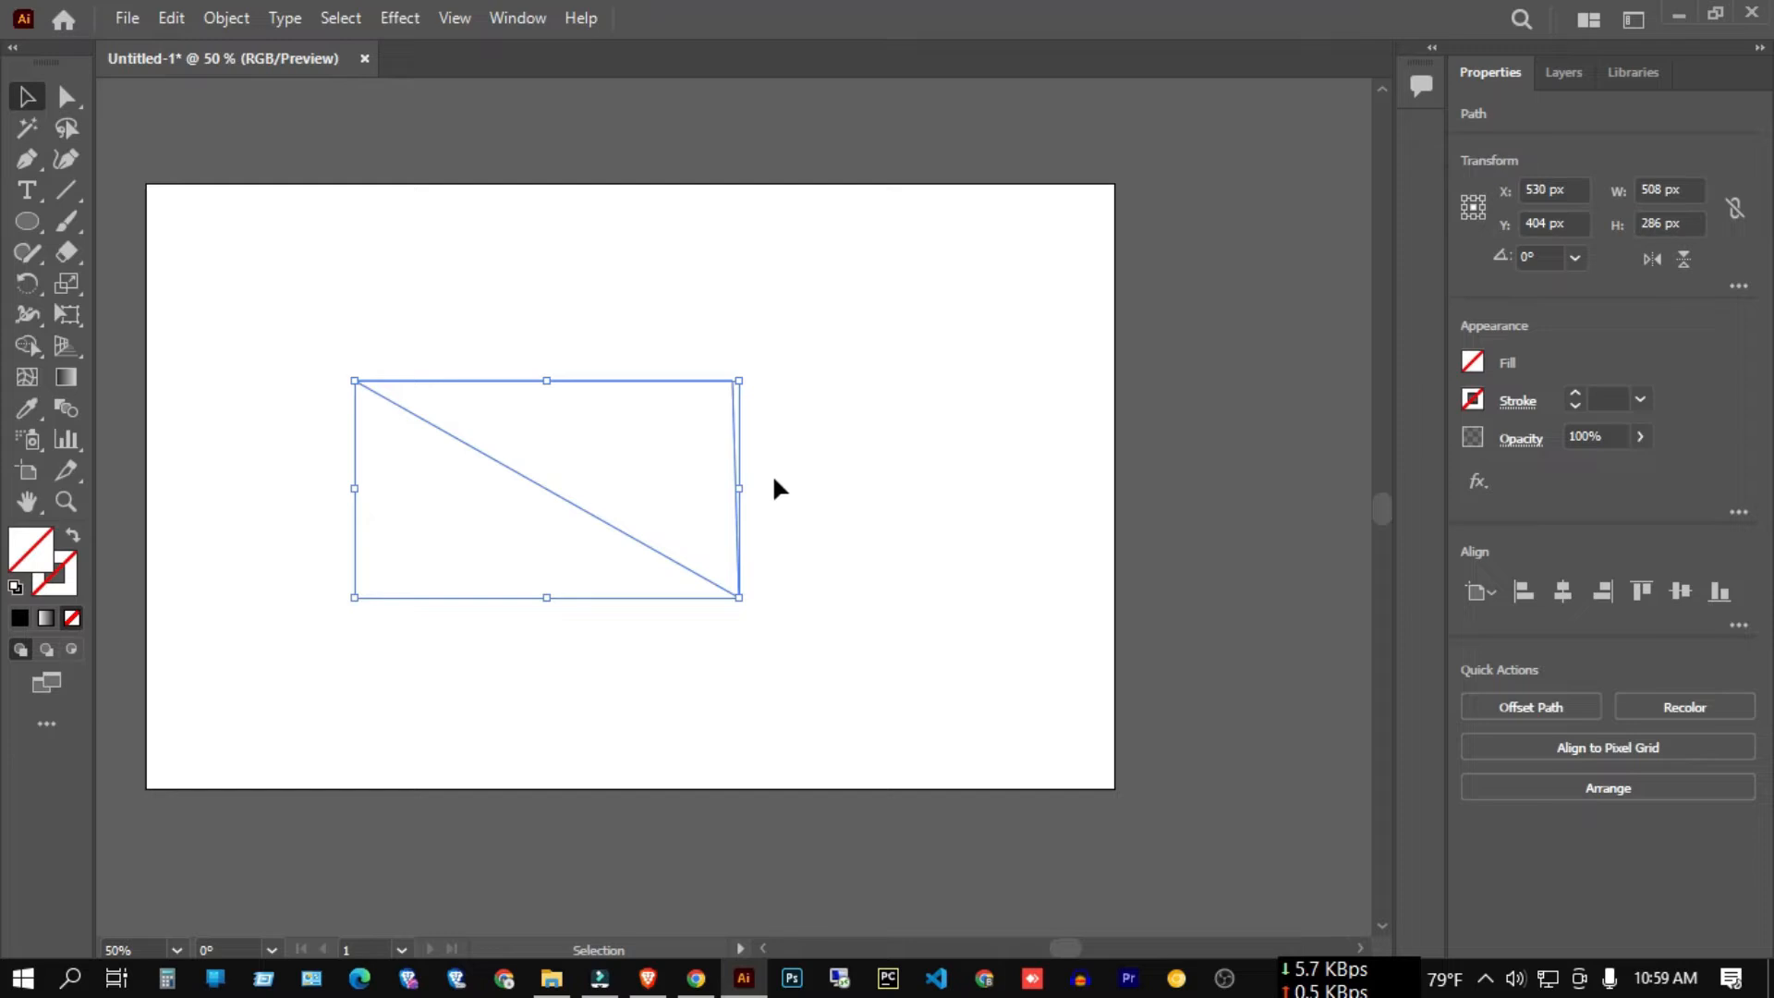
{"action": "left_click", "coordinate": [26, 191]}
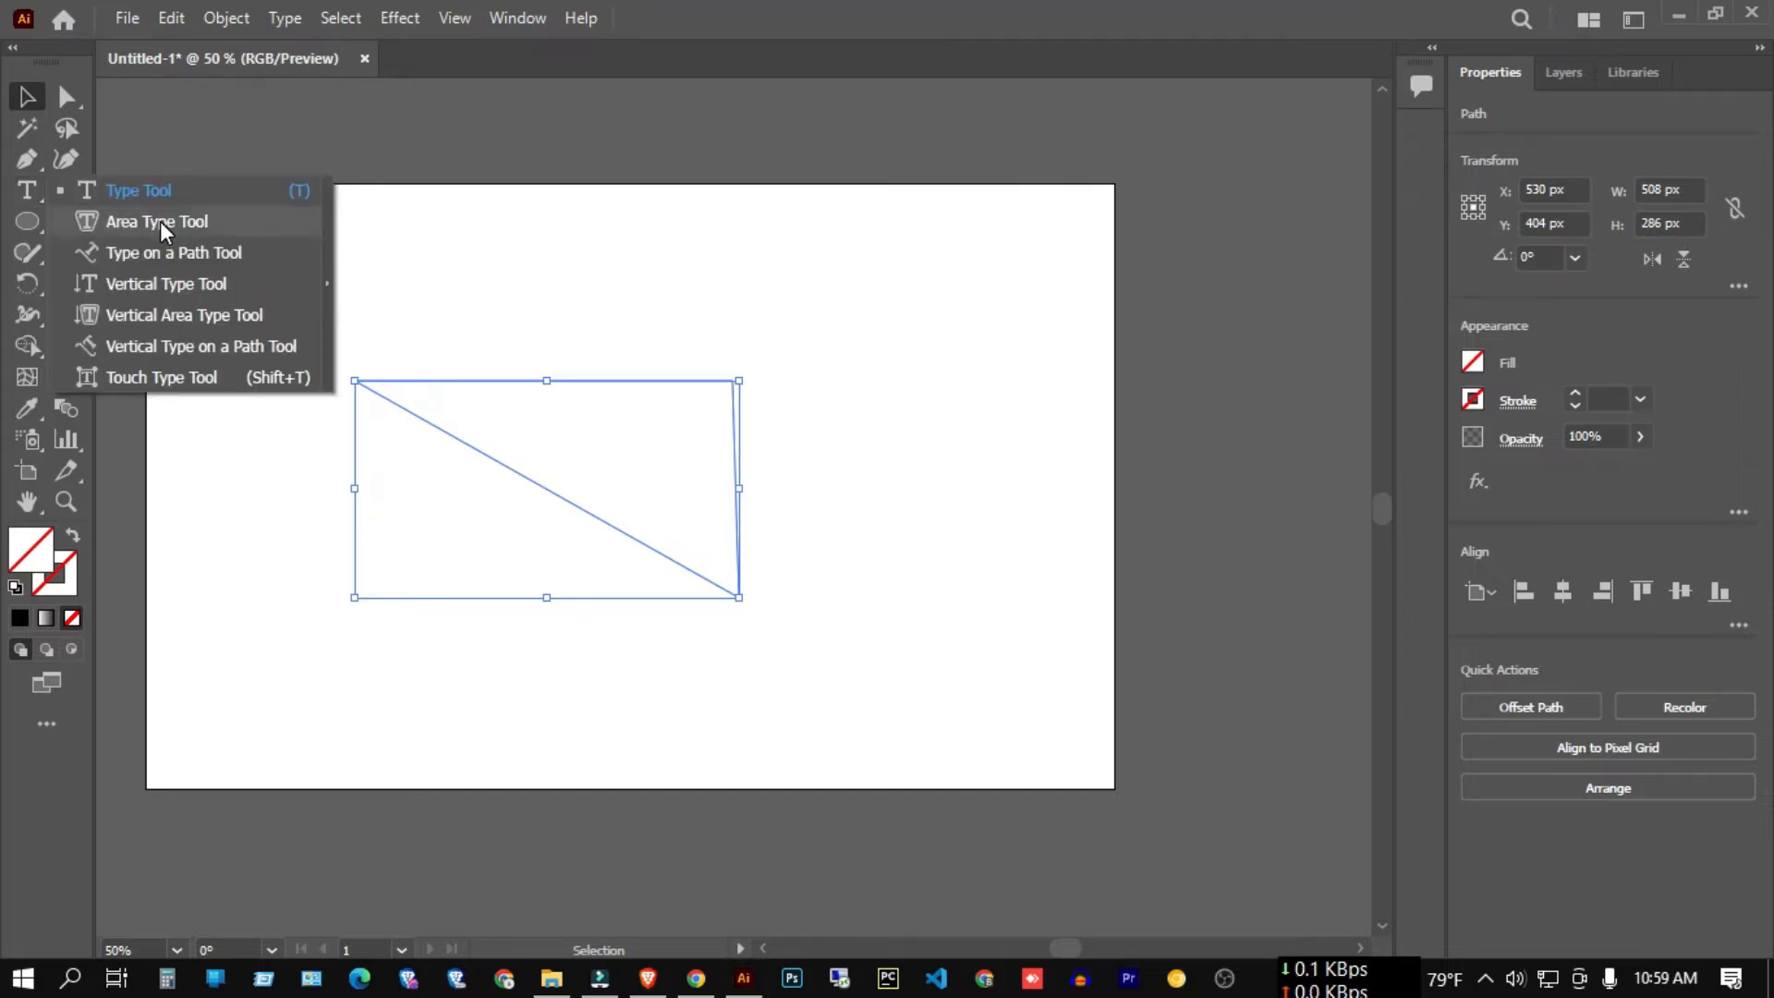
Fill the triangle with area-type placeholder text, sizing it to 100 pt, then 50 pt.
{"action": "left_click", "coordinate": [160, 223]}
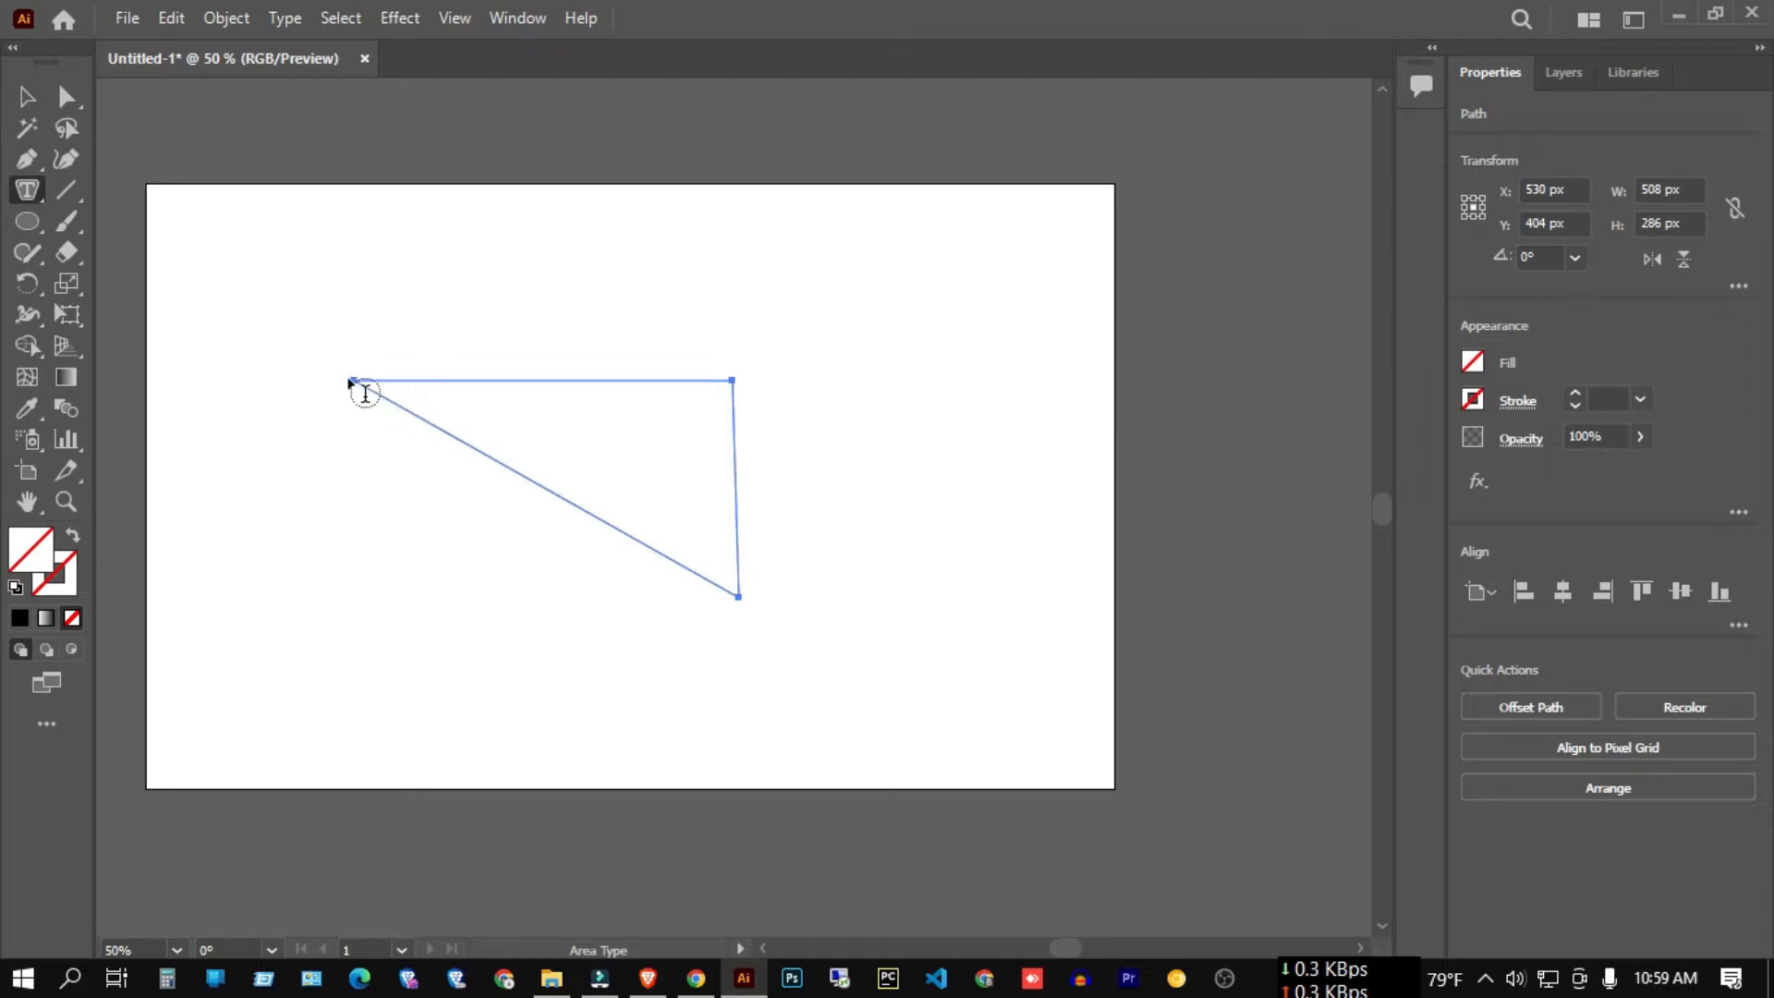
{"action": "left_click", "coordinate": [416, 380]}
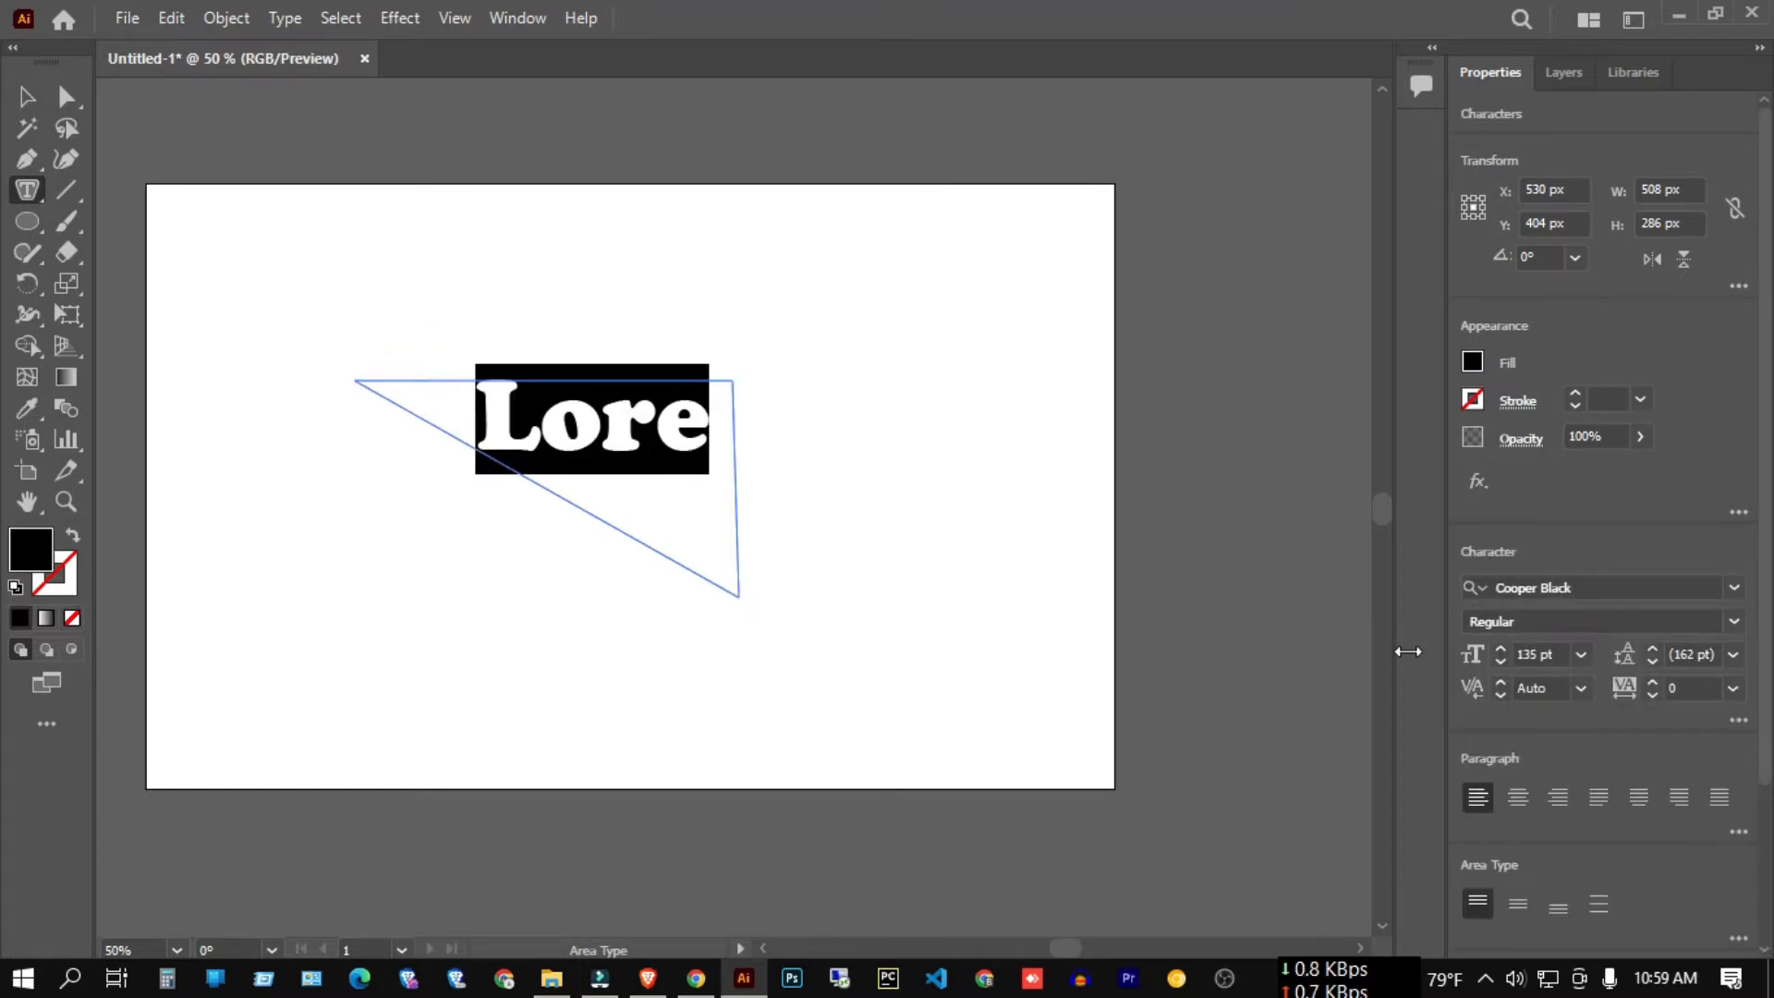
{"action": "left_click", "coordinate": [1531, 649]}
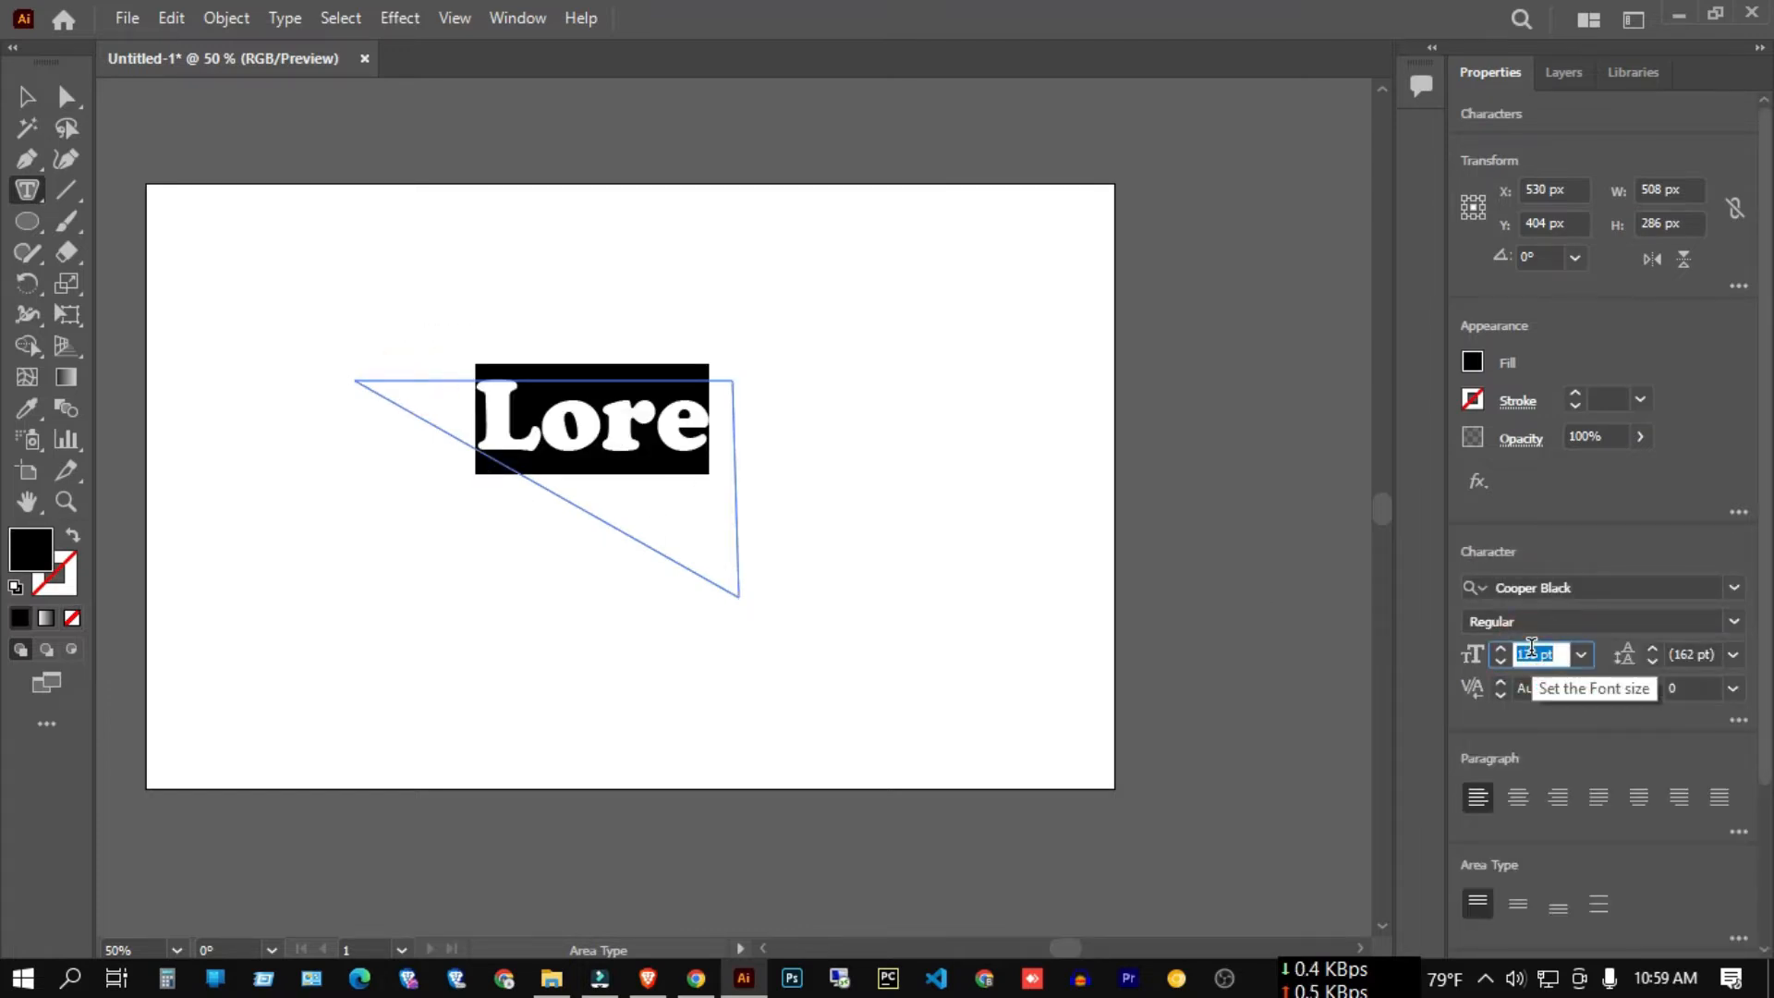
{"action": "type", "text": "100"}
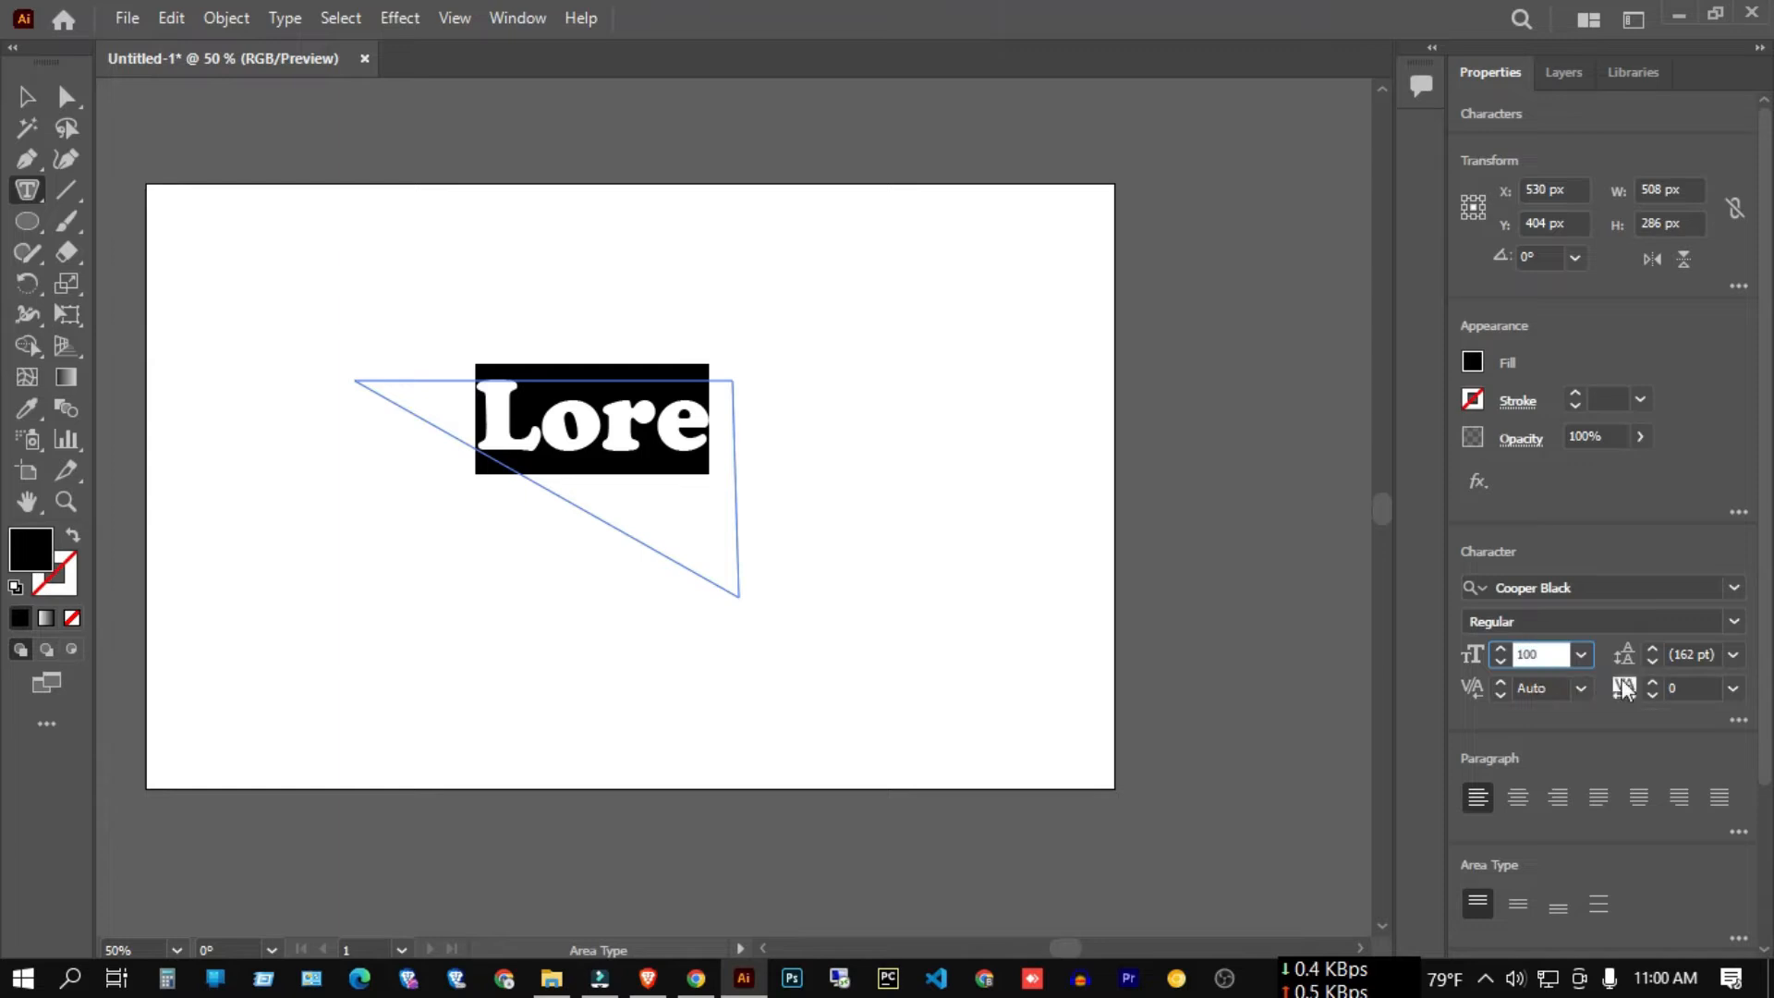
{"action": "key", "text": "Return"}
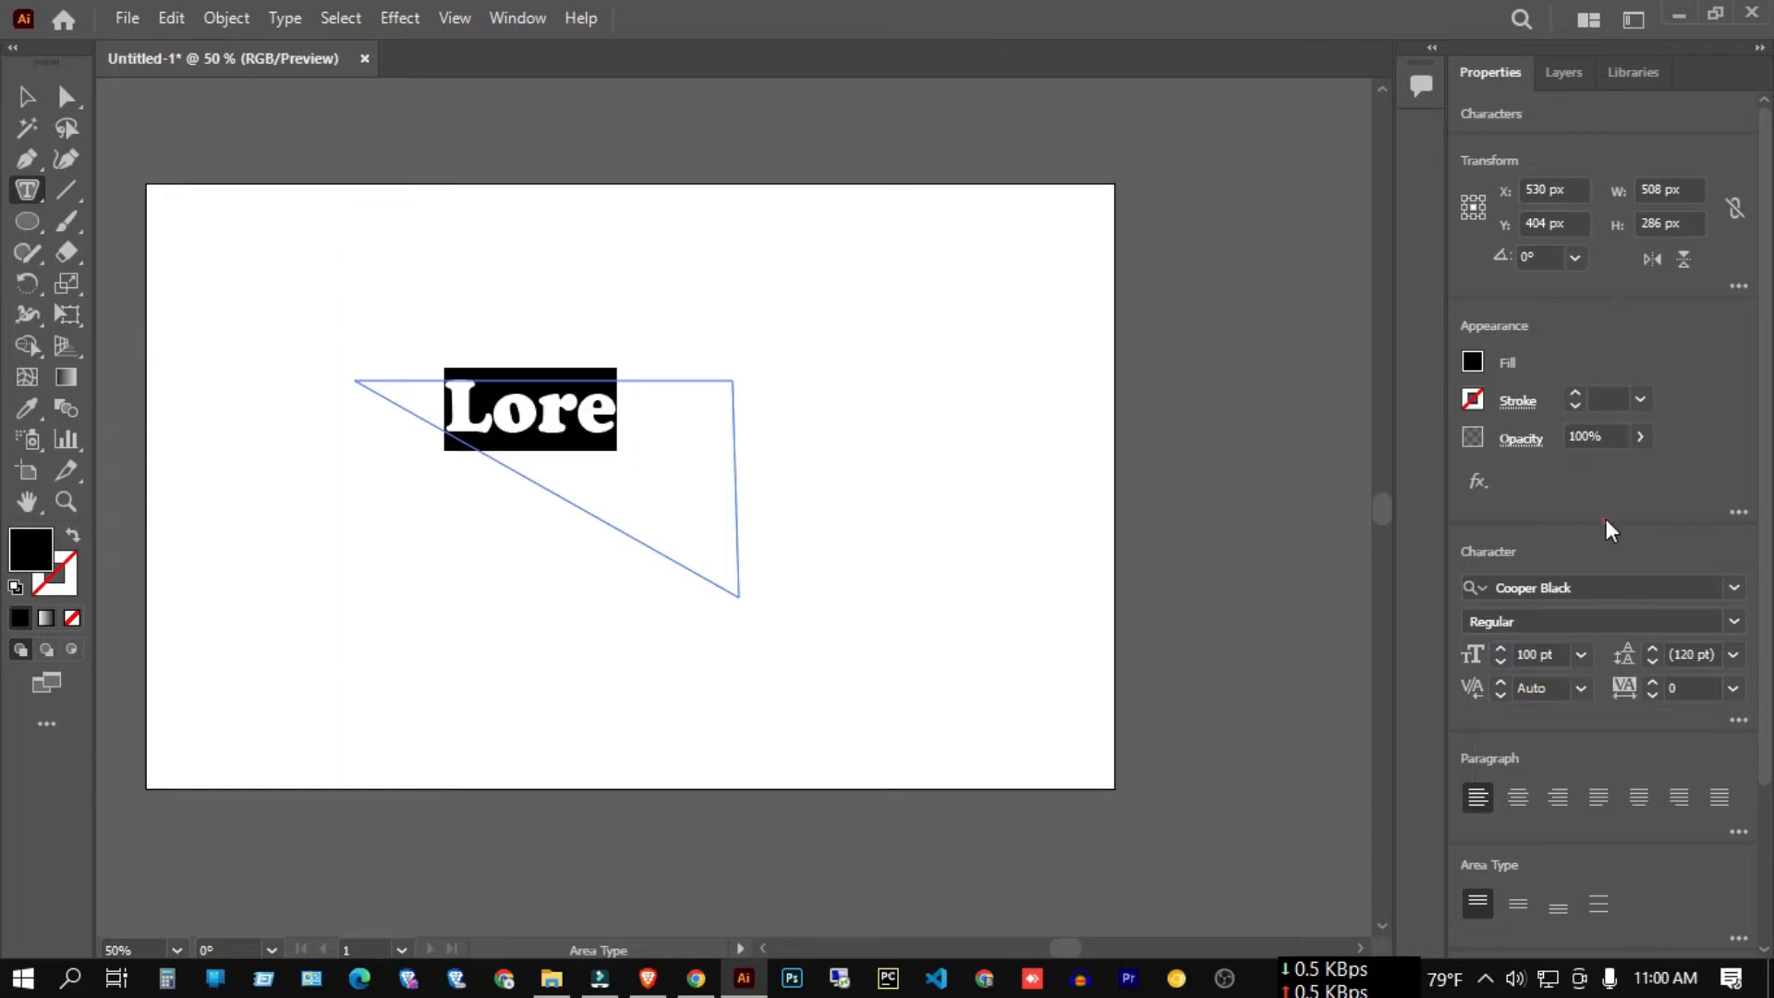
{"action": "left_click", "coordinate": [1524, 658]}
{"action": "type", "text": "50"}
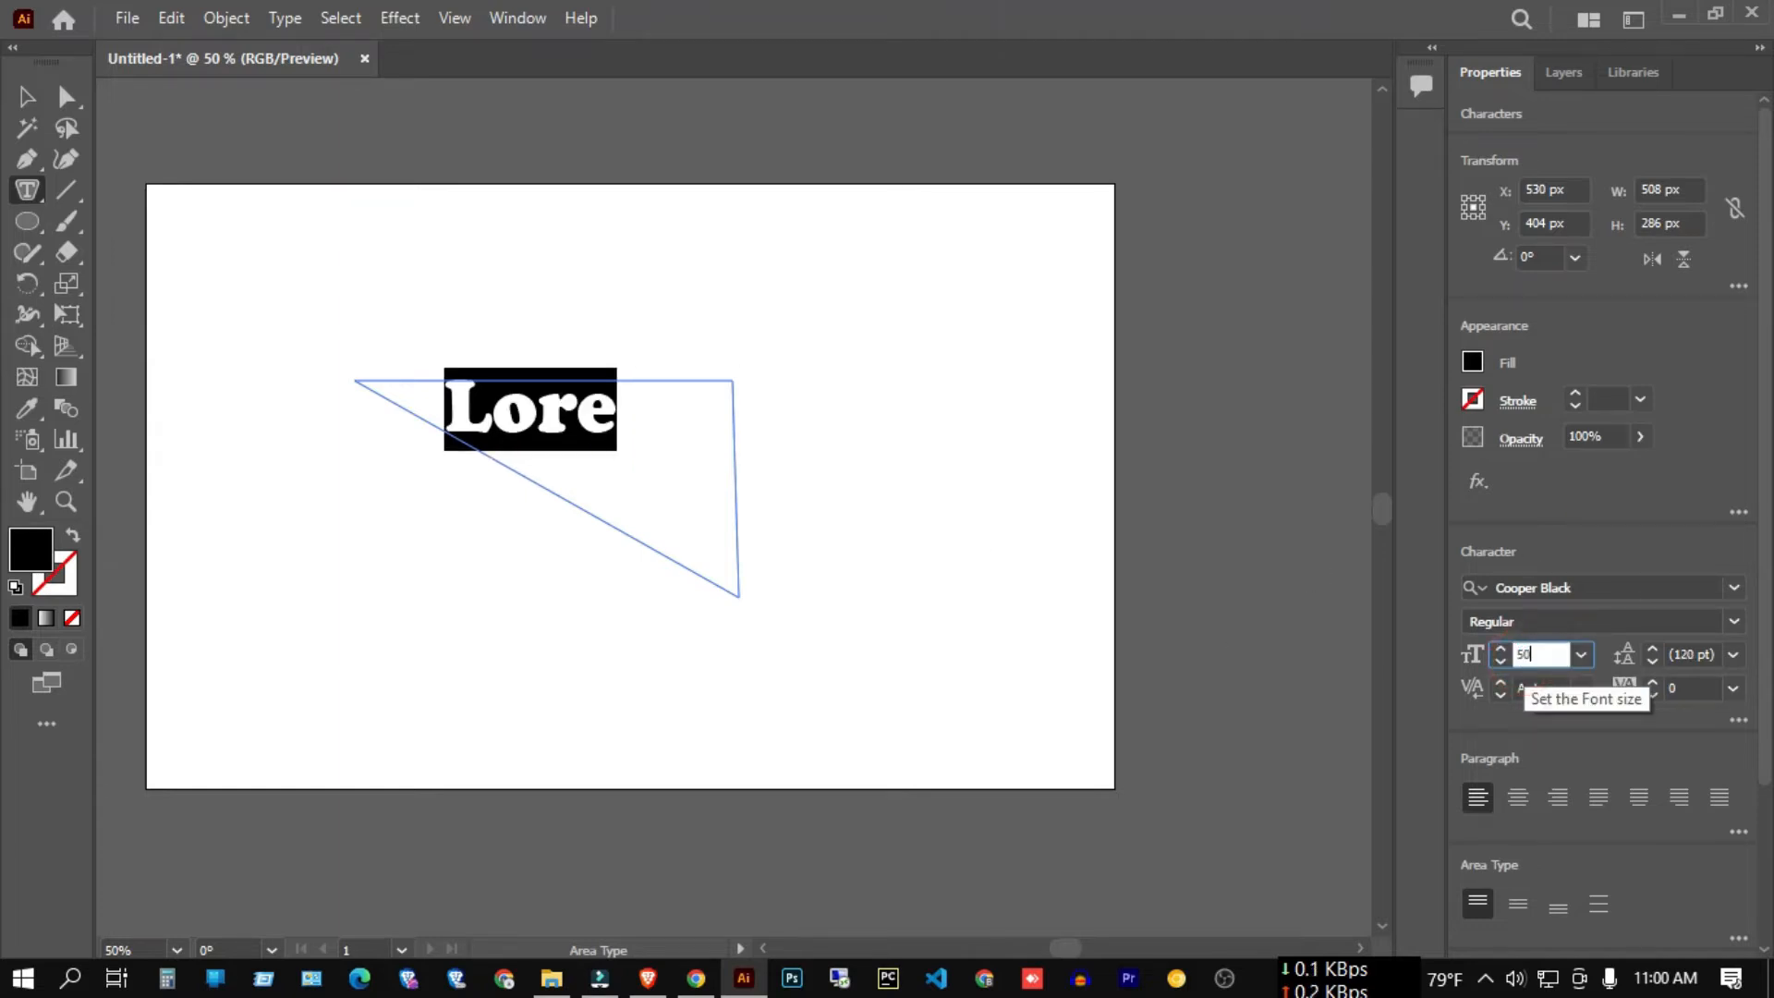
{"action": "key", "text": "Return"}
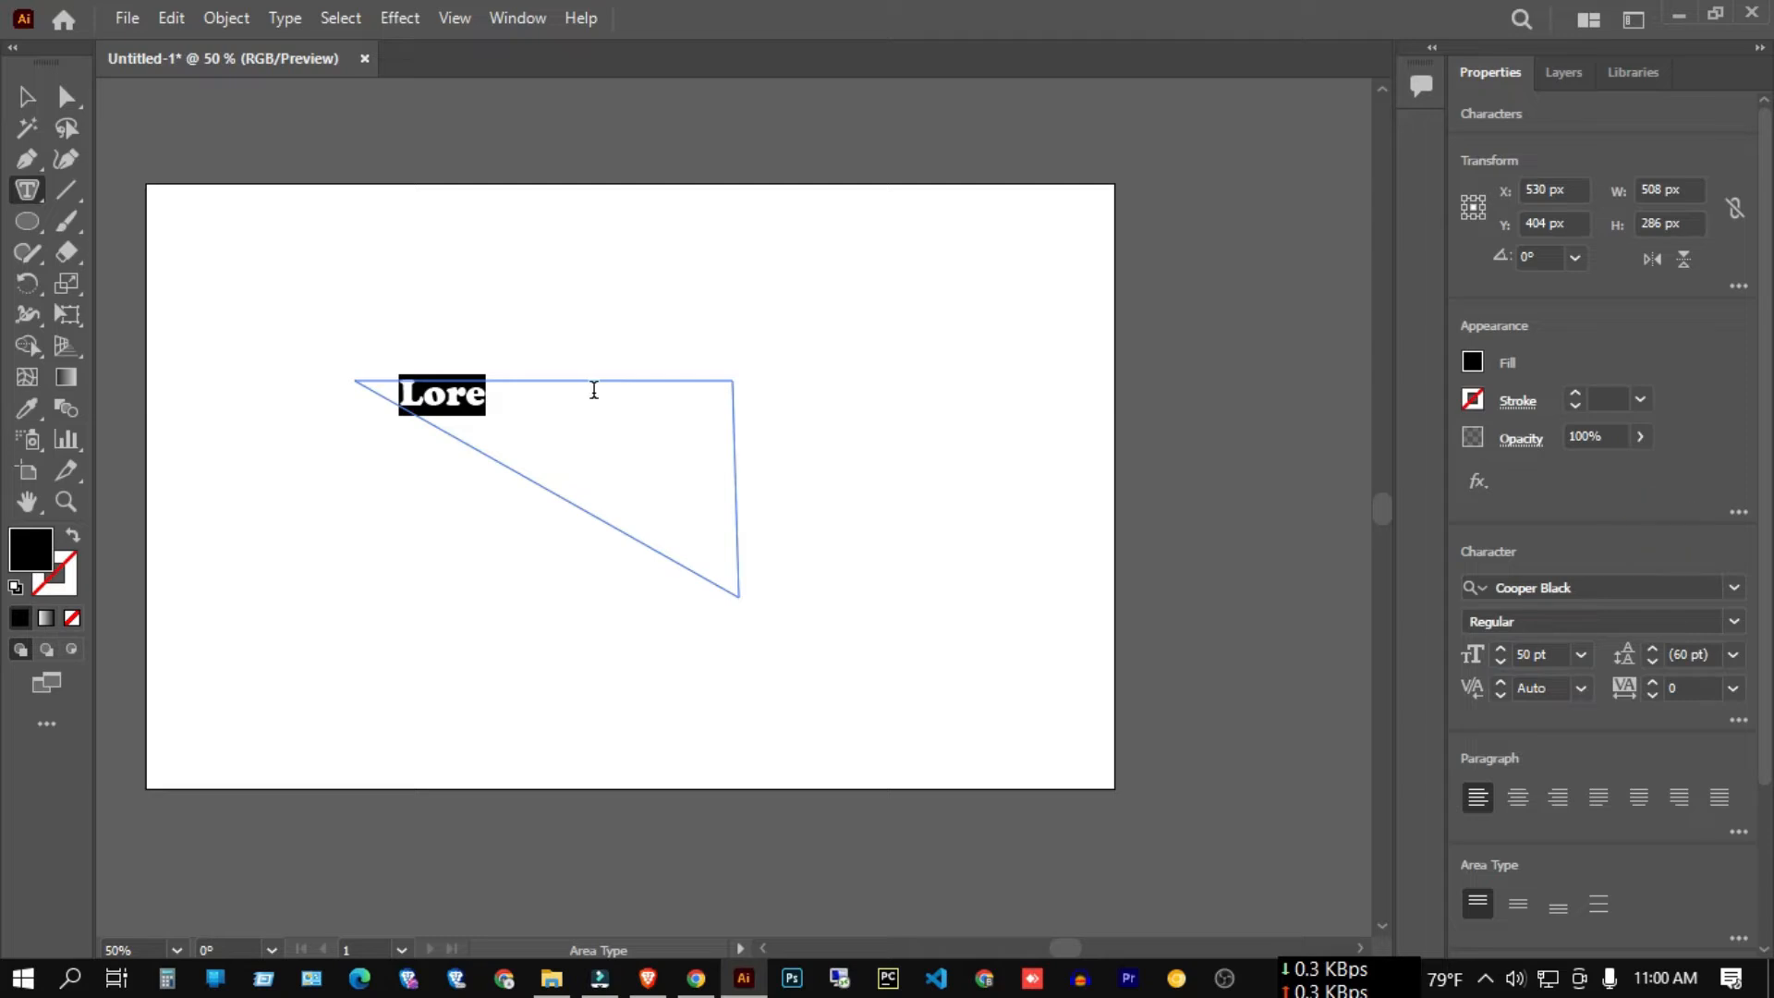
Type 'SDOFUUUUUUUUUUUUGHD' over the placeholder, then delete the triangle text object.
{"action": "type", "text": "SDOFUUUUUUUUUUUUGHD"}
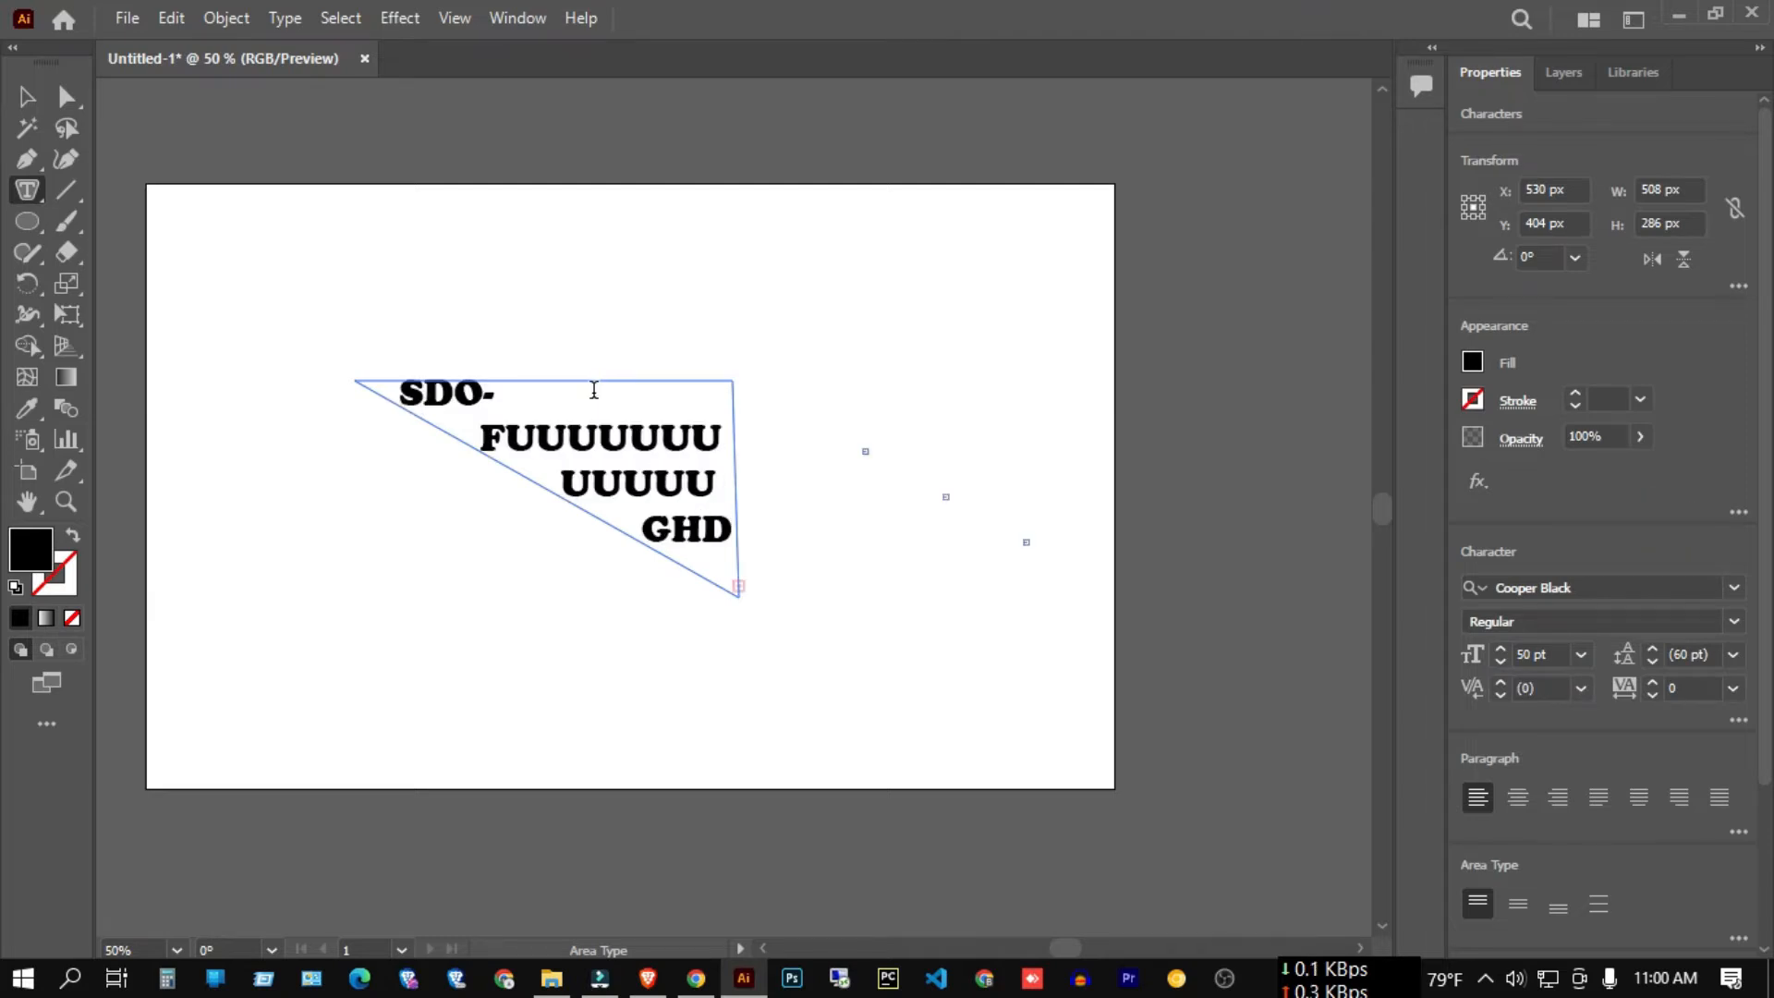
{"action": "left_click", "coordinate": [27, 96]}
{"action": "key", "text": "Delete"}
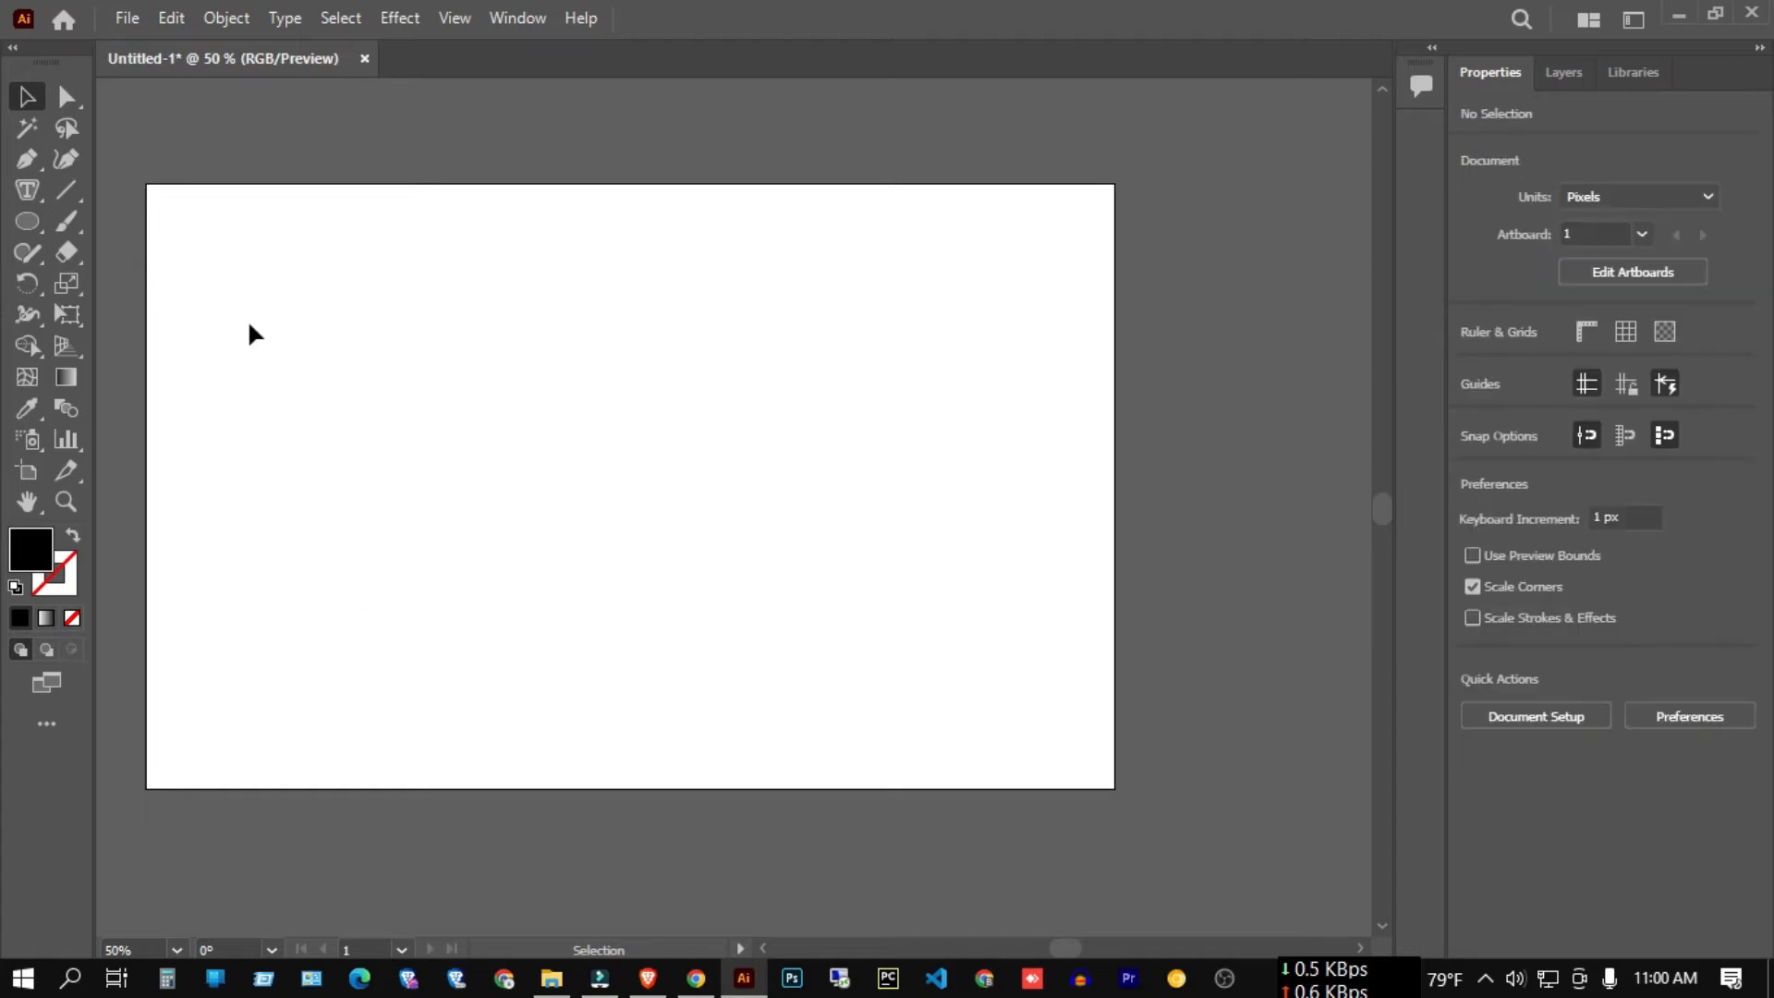
Draw a circle near the artboard centre with no fill and a 3 pt black stroke.
{"action": "left_click", "coordinate": [19, 222]}
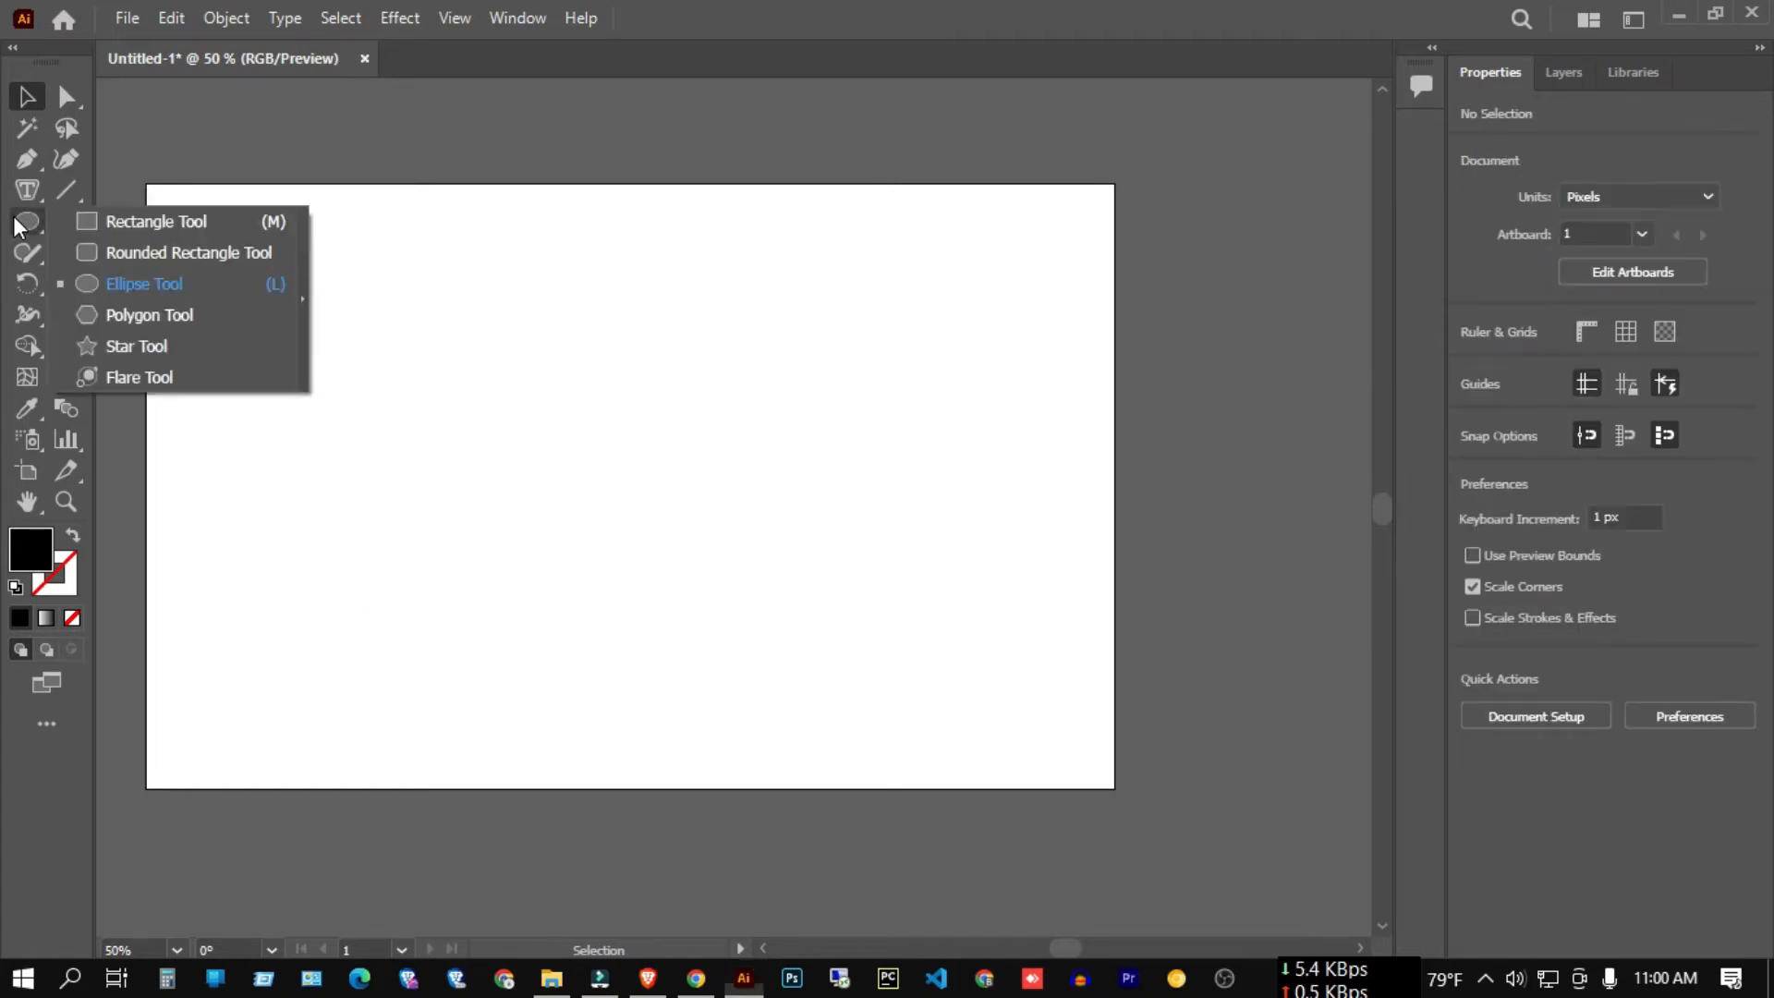
{"action": "left_click", "coordinate": [139, 285]}
{"action": "left_click_drag", "start_coordinate": [621, 452], "coordinate": [802, 609]}
{"action": "left_click", "coordinate": [1472, 361]}
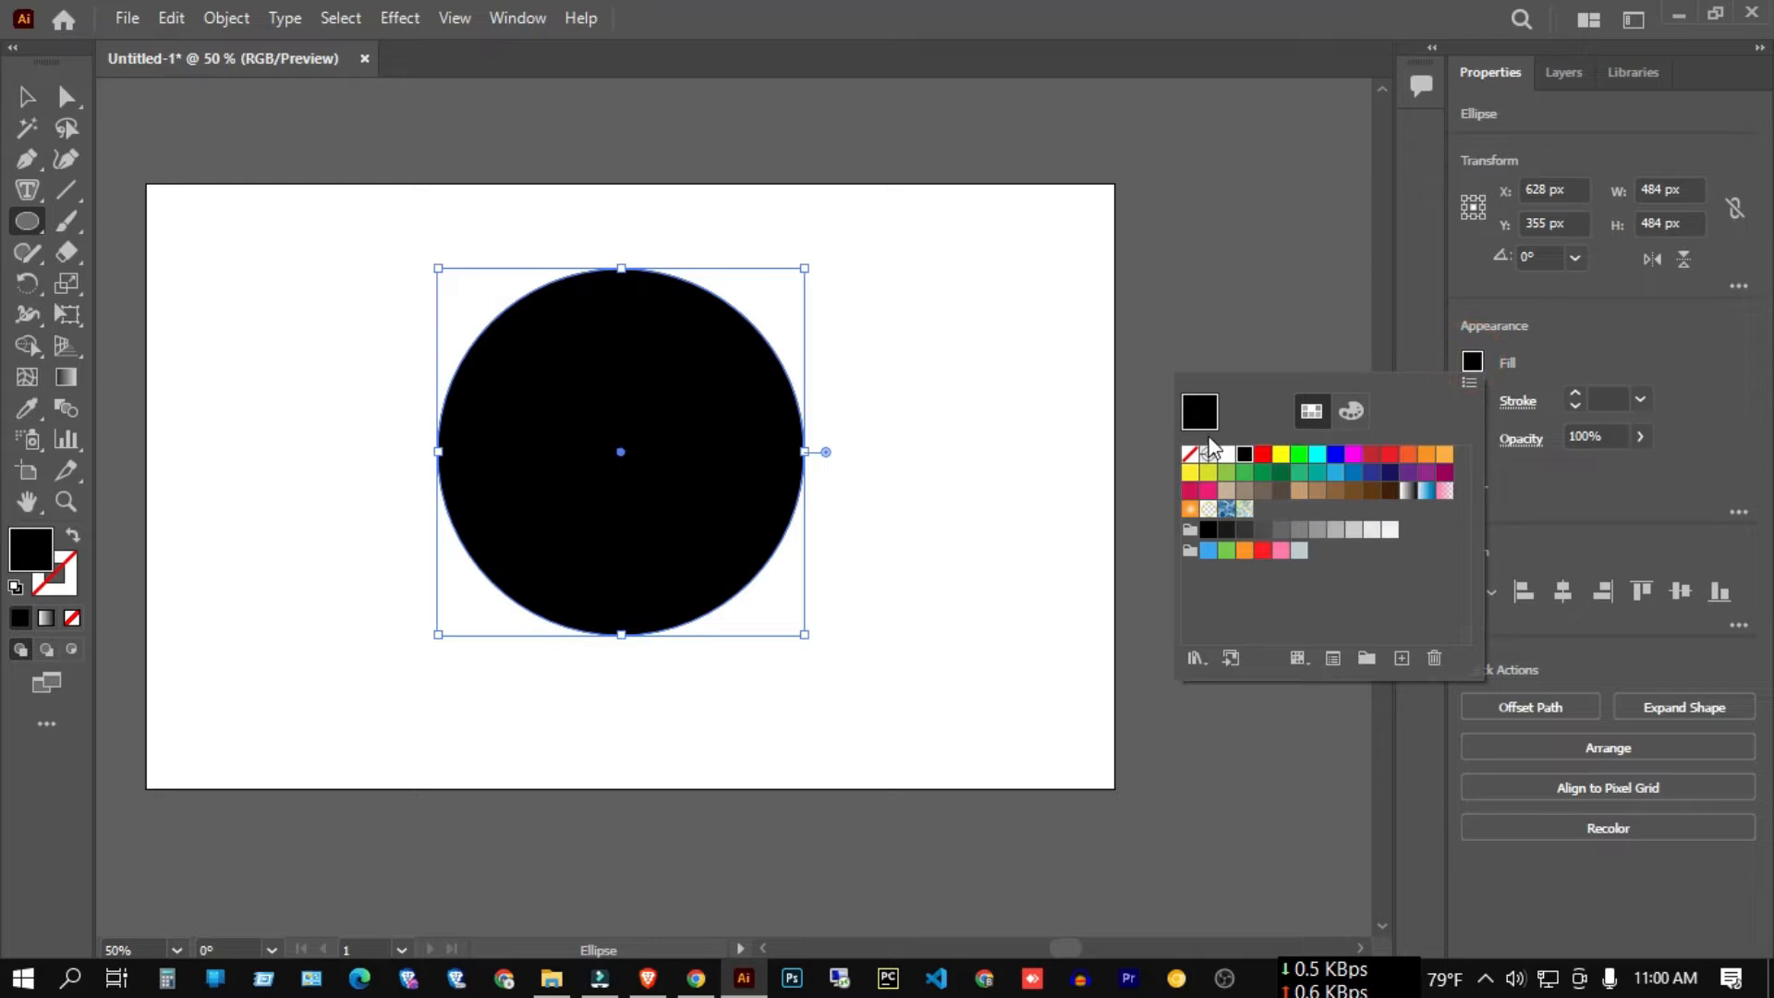
{"action": "left_click", "coordinate": [1190, 453]}
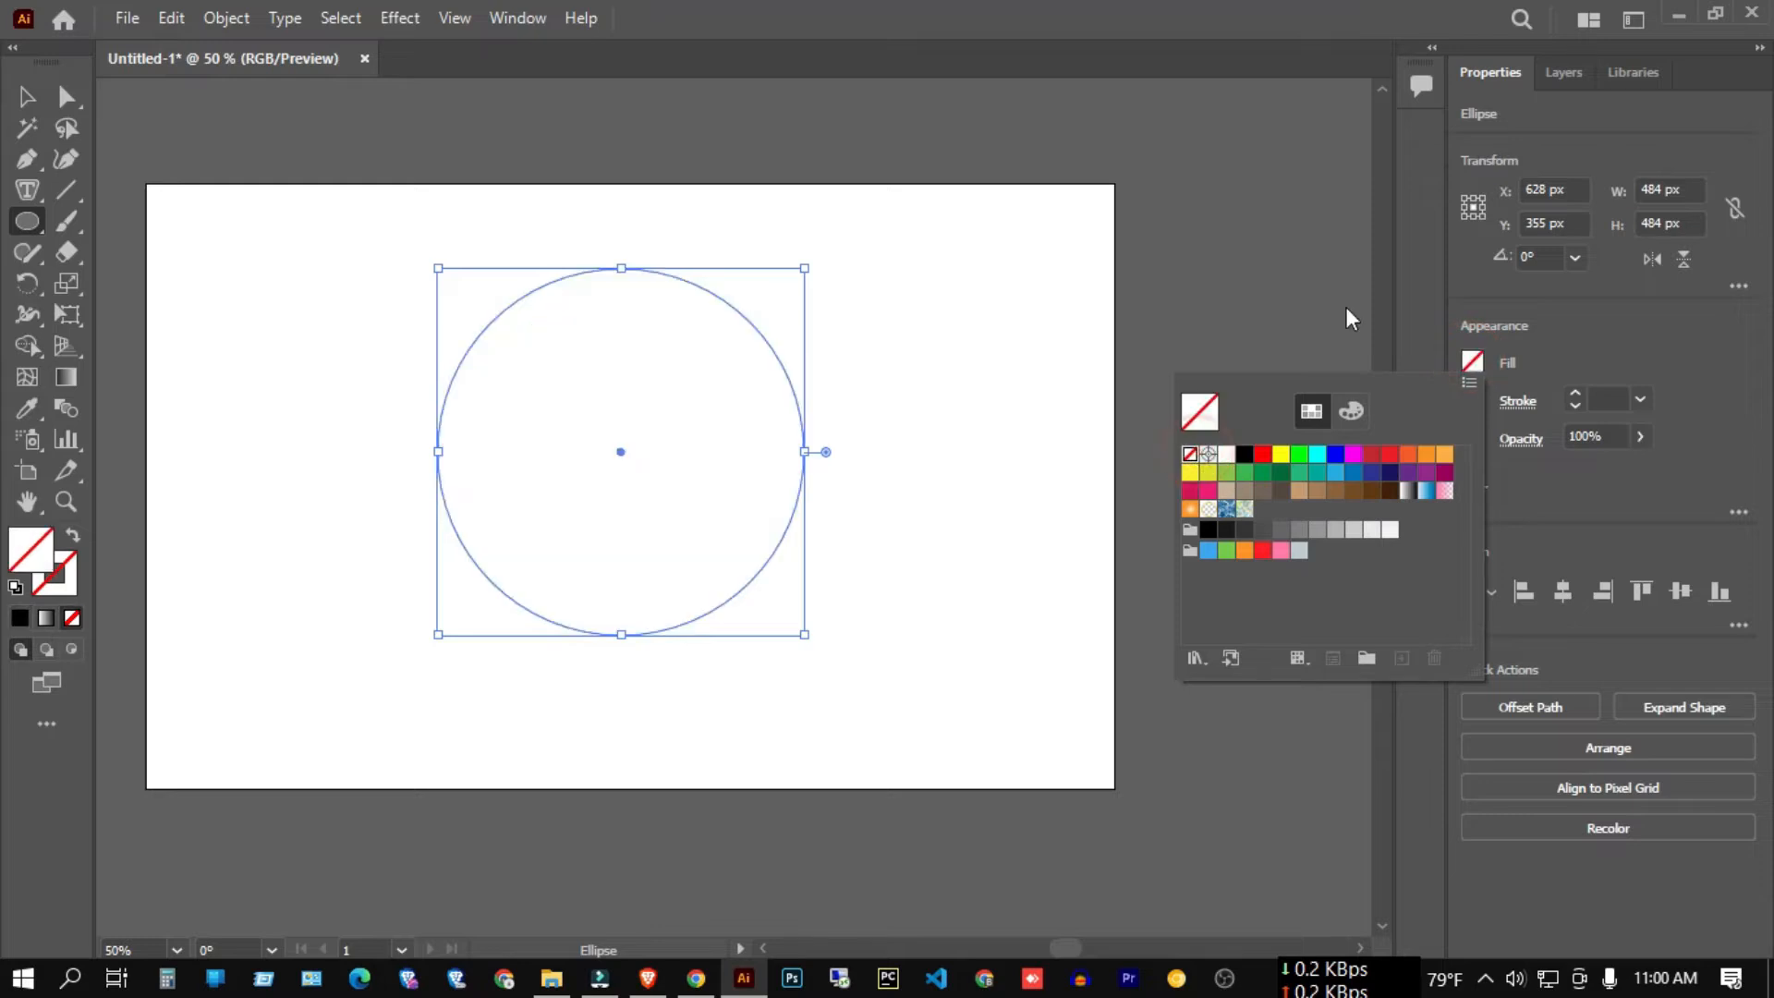
{"action": "left_click", "coordinate": [1577, 392]}
{"action": "left_click", "coordinate": [1578, 391]}
{"action": "left_click", "coordinate": [1578, 391]}
Fill the circle with area text typed as 'DO', then F and a long row of I's.
{"action": "left_click", "coordinate": [26, 96]}
{"action": "left_click", "coordinate": [292, 202]}
{"action": "key", "text": "ctrl+a"}
{"action": "left_click_drag", "start_coordinate": [35, 184], "coordinate": [150, 220]}
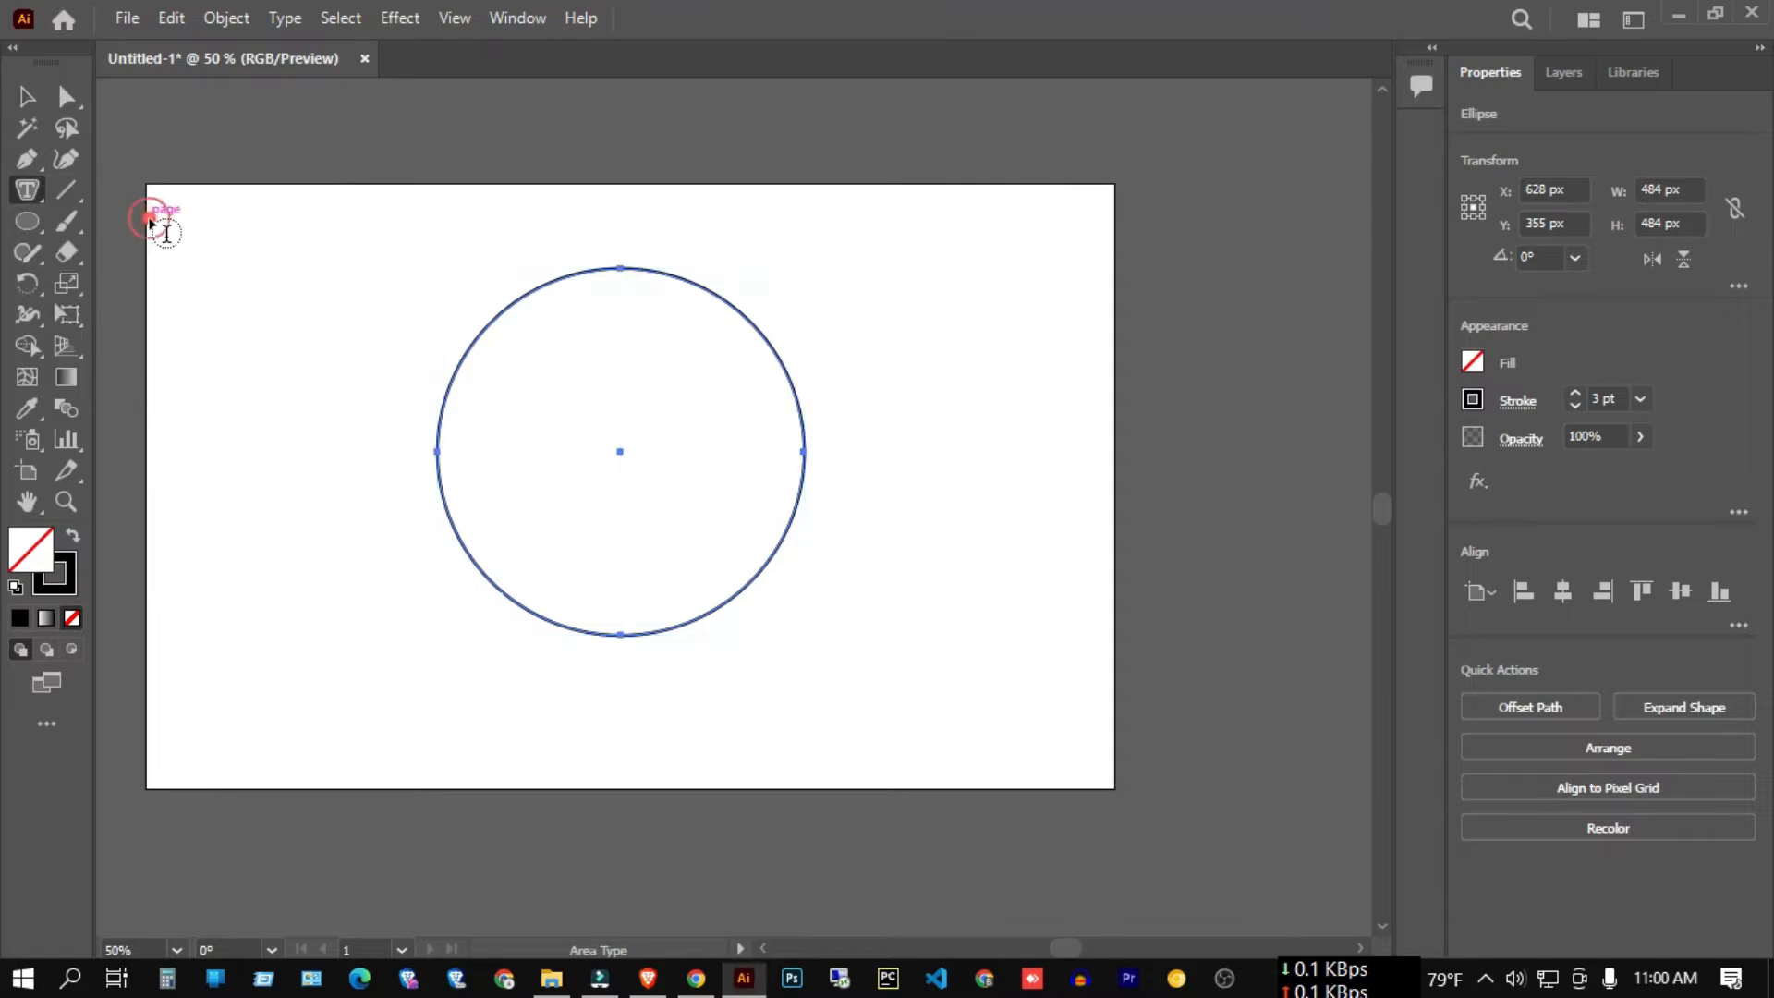
{"action": "left_click", "coordinate": [665, 271]}
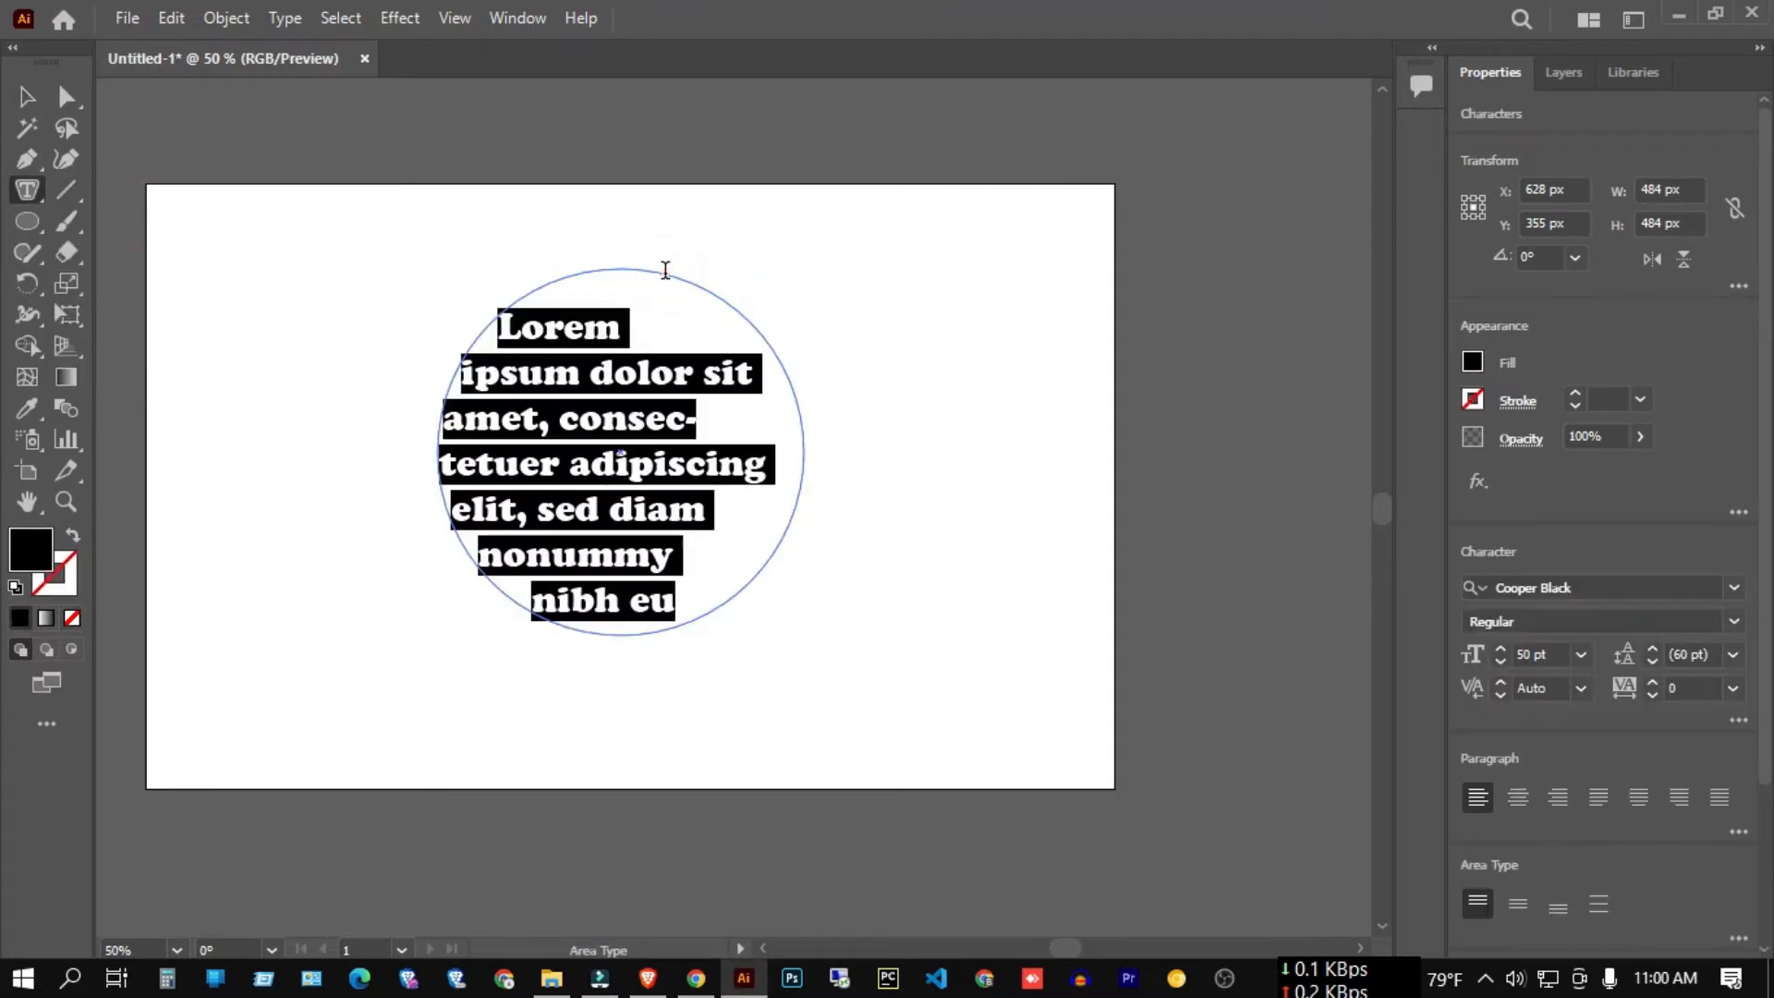
{"action": "type", "text": "DOFIIIIIIIIIIIIIIIIIIIIIIIIIIIIIIIIIIIIIIIIII"}
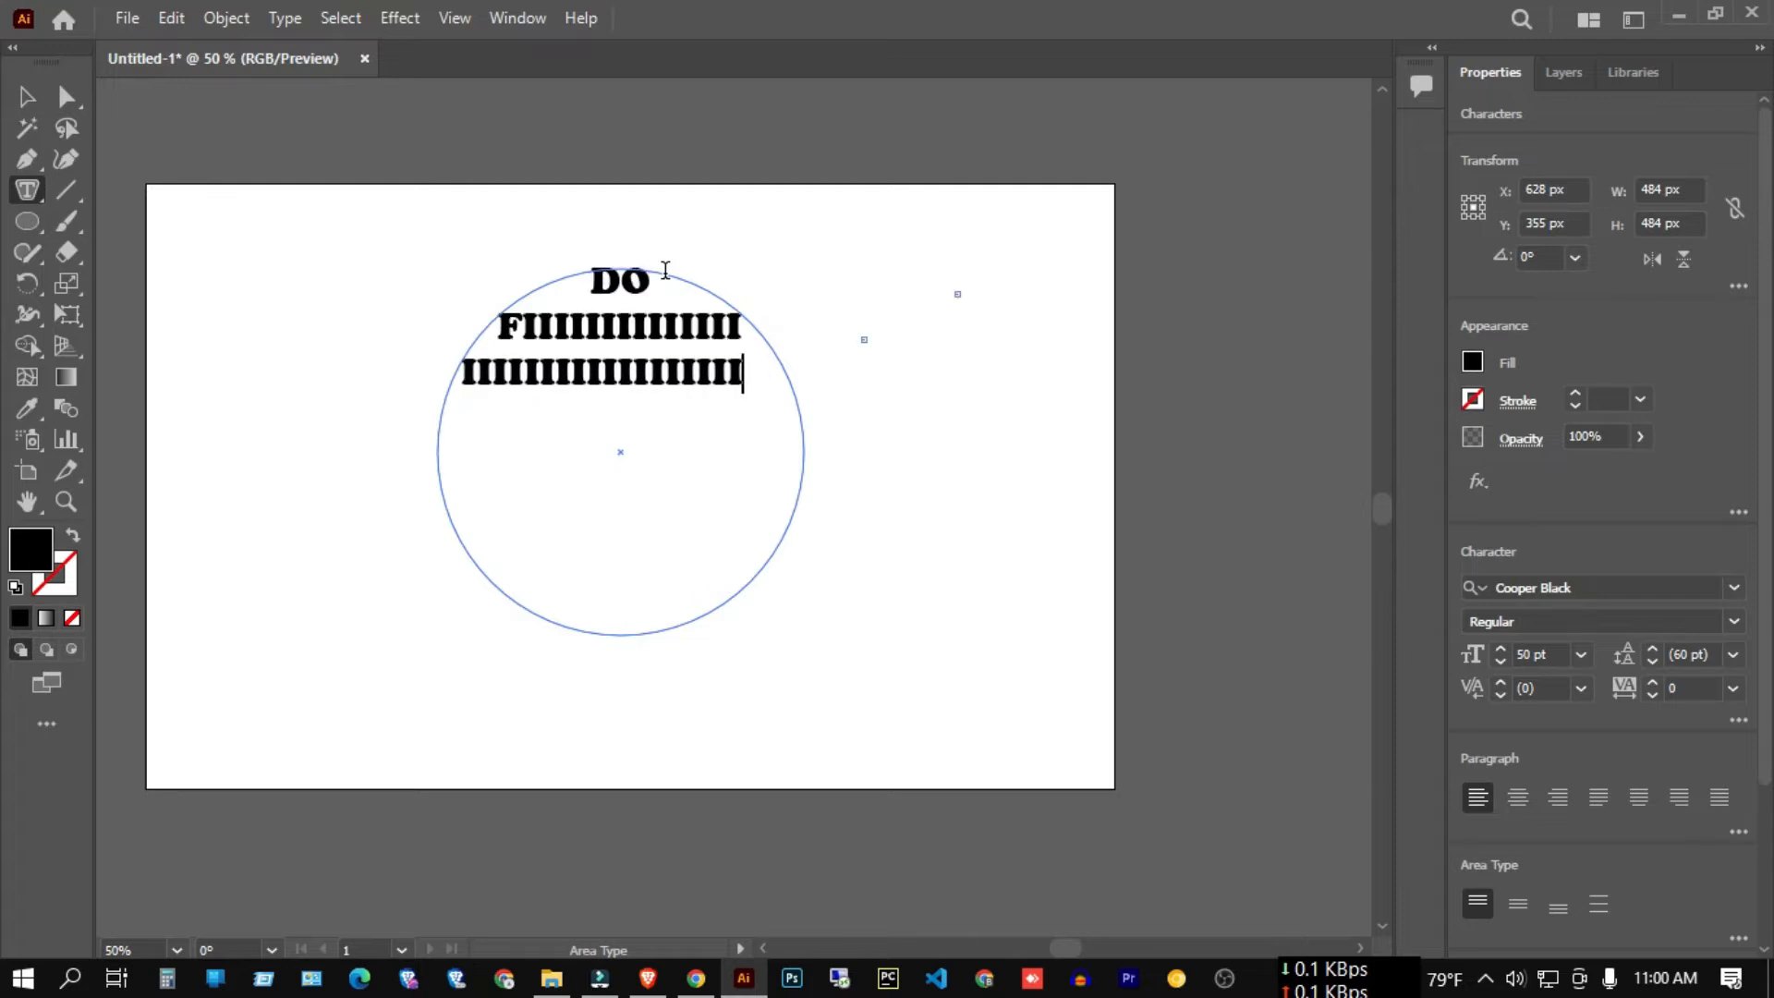
{"action": "type", "text": "IIIIIIIIIIIIIIIIIIIIIIIIIIIIIIIIIIIIIIIIIIIIIIIIIIIIIIIIIIIIIIIIIIIIIIIIIIII"}
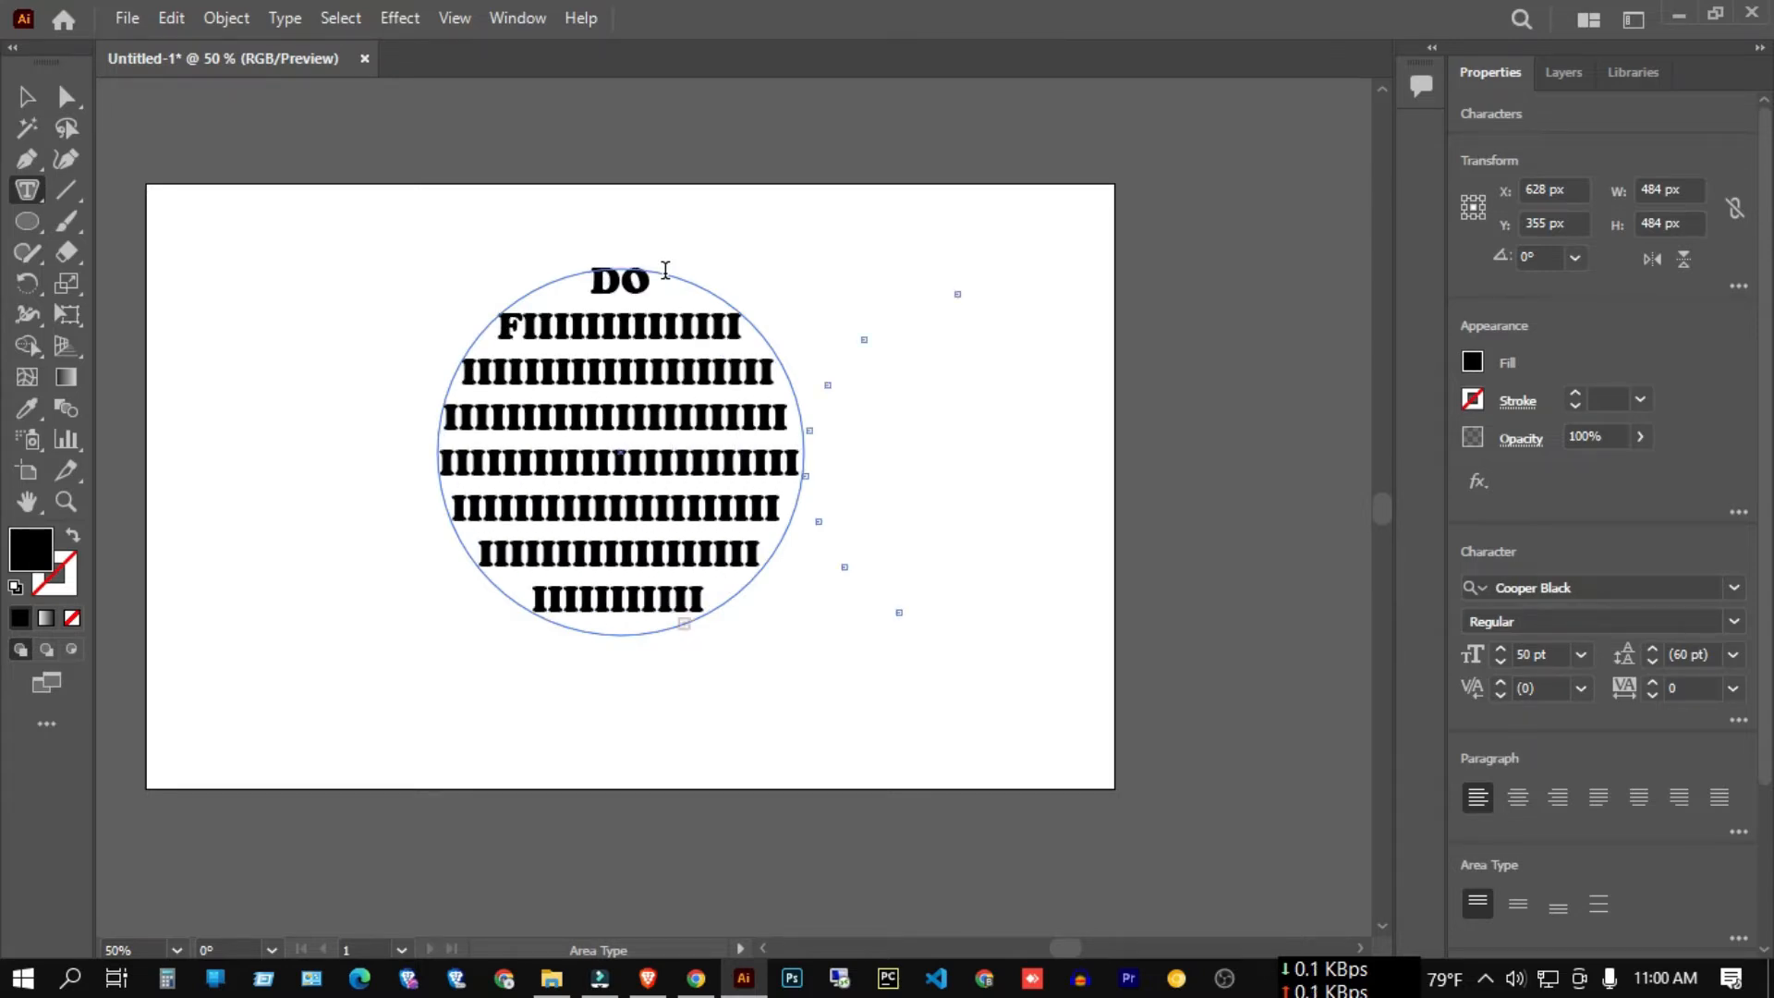
{"action": "left_click", "coordinate": [27, 96]}
{"action": "left_click", "coordinate": [194, 162]}
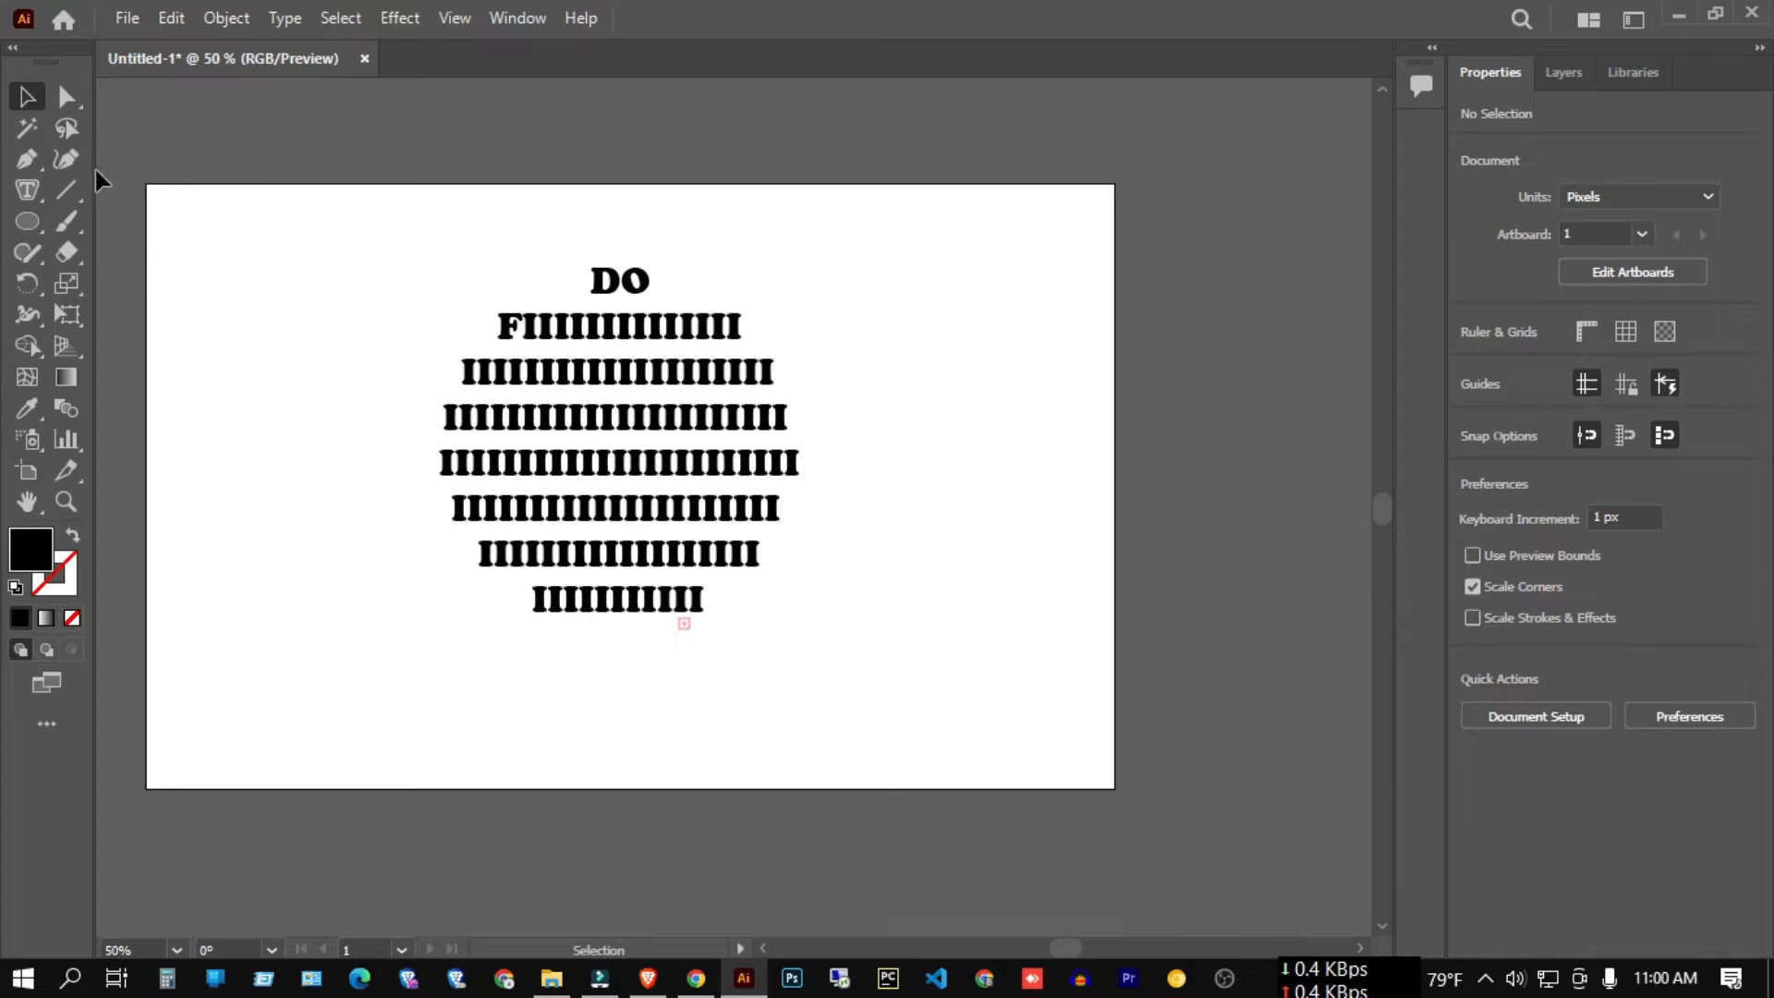
{"action": "left_click", "coordinate": [35, 182]}
Marquee-select and delete the circular text block, then switch to the Pen Tool with P.
{"action": "left_click_drag", "start_coordinate": [286, 213], "coordinate": [1017, 697]}
{"action": "key", "text": "Delete"}
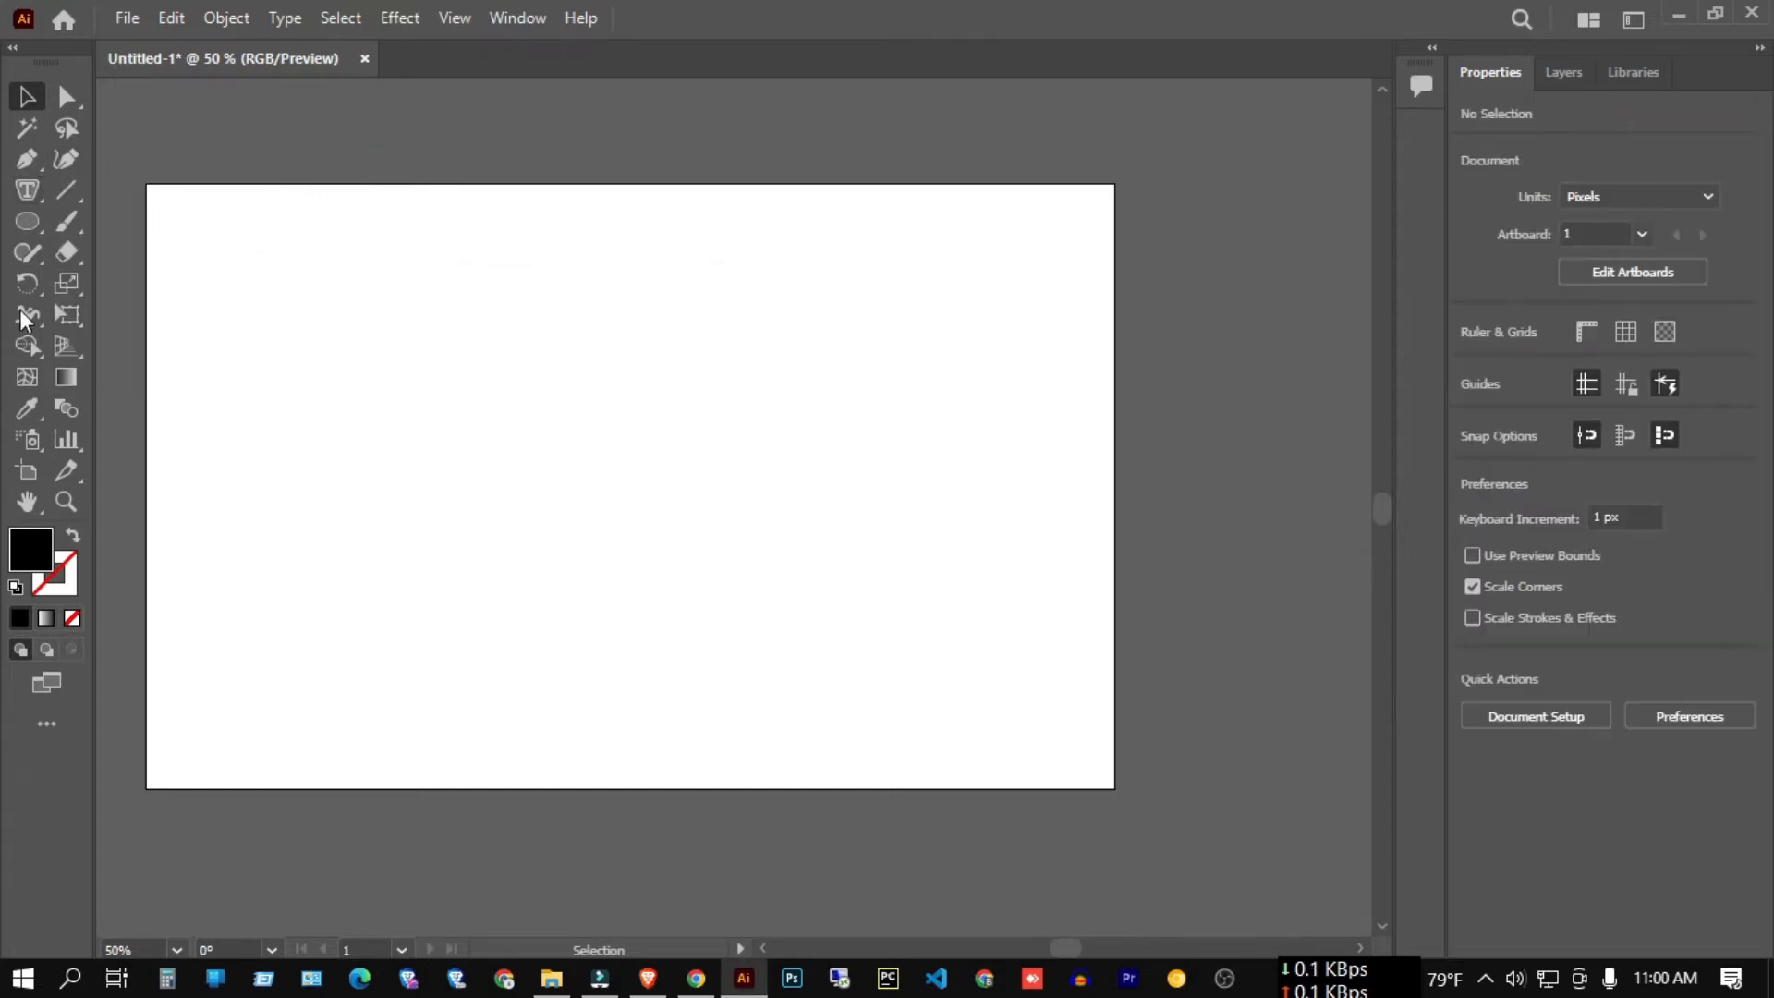
{"action": "left_click", "coordinate": [24, 189]}
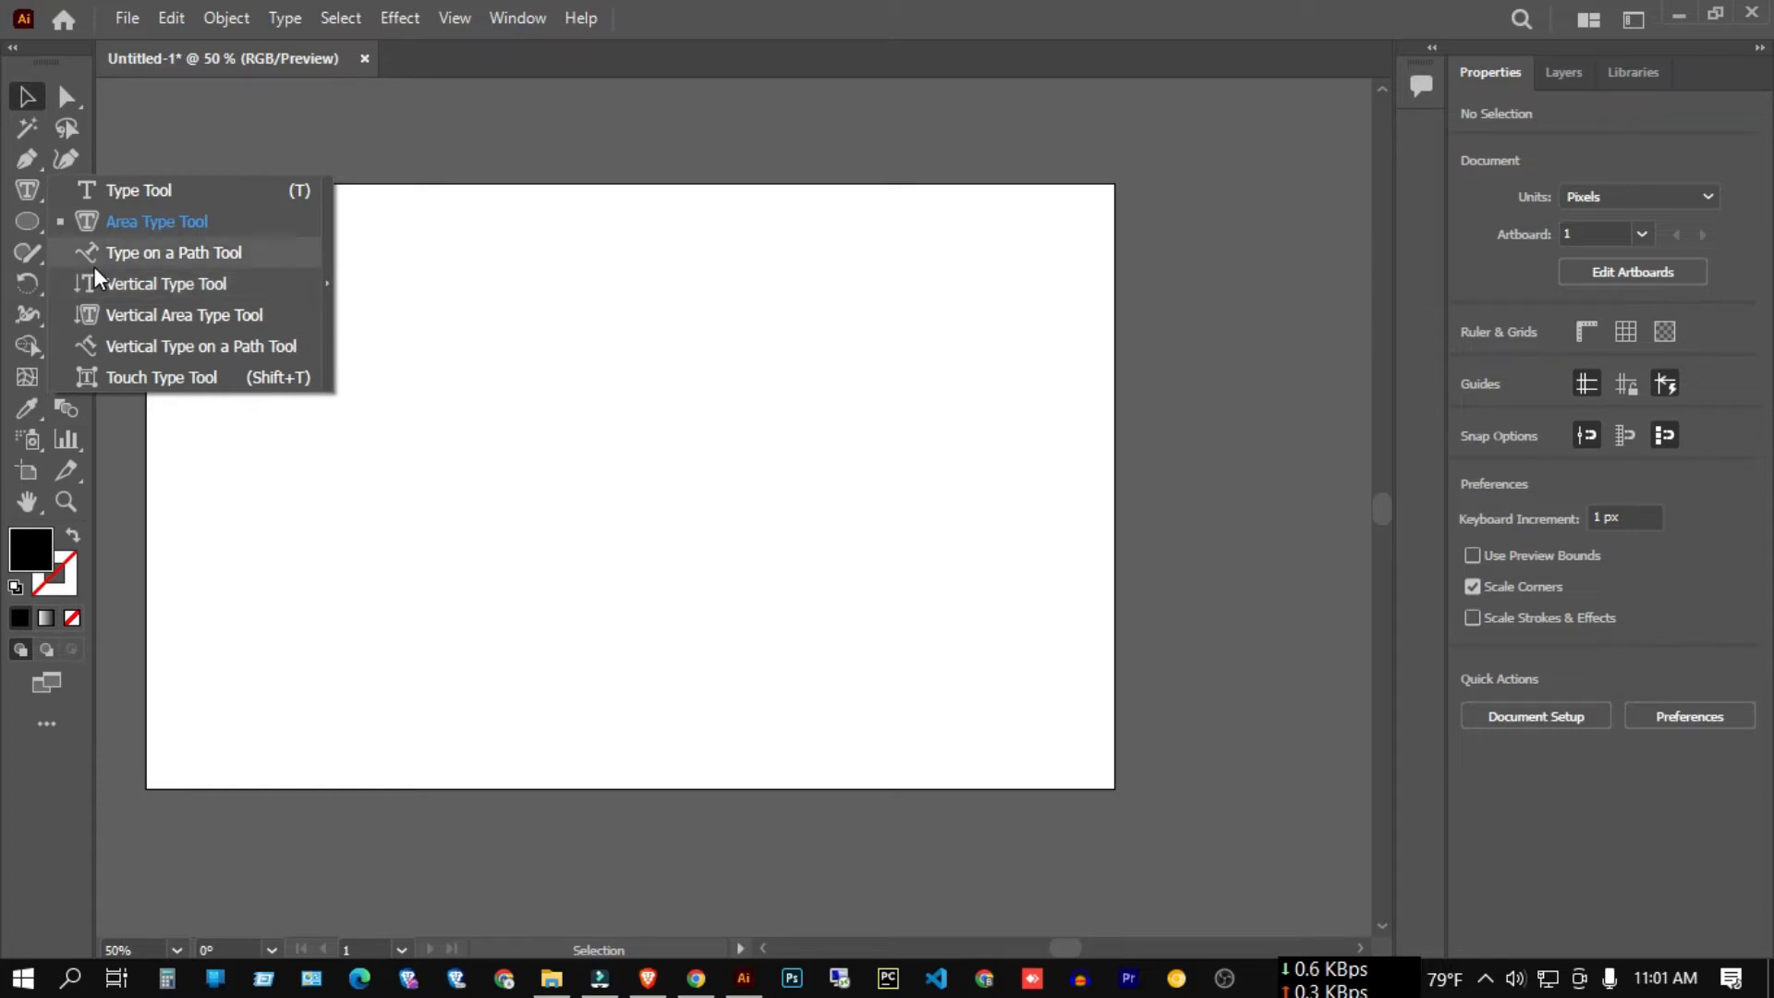
{"action": "left_click", "coordinate": [577, 349]}
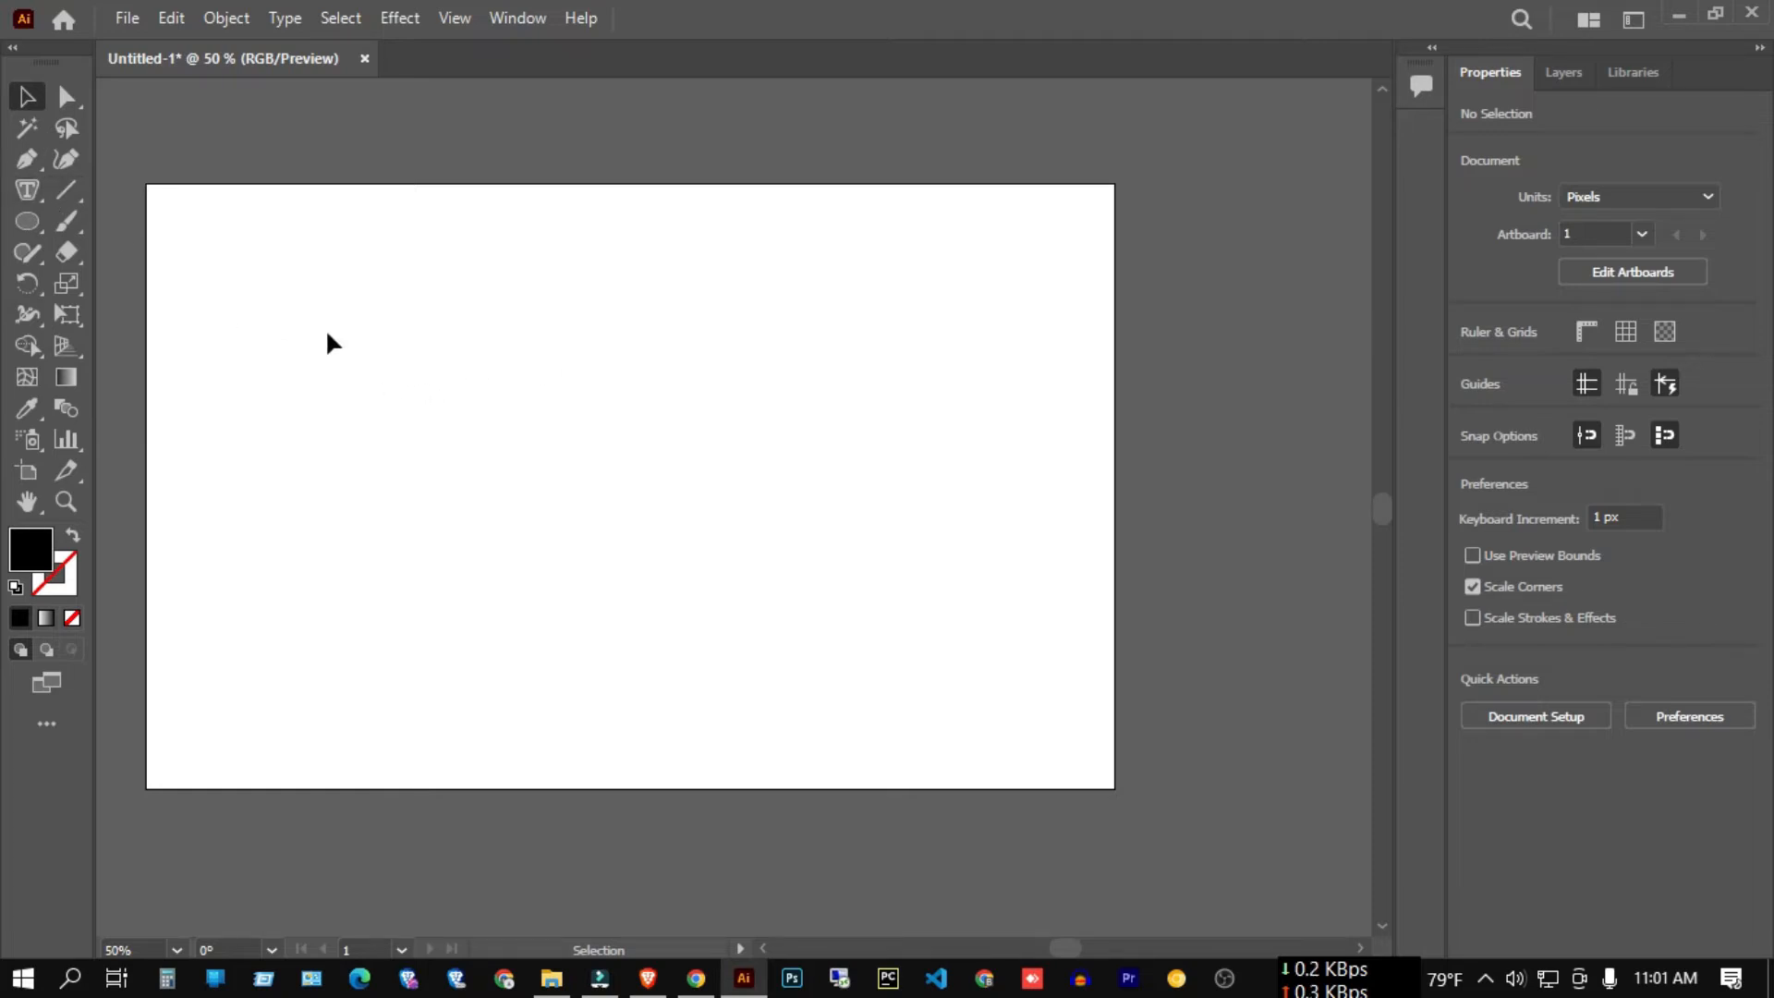
{"action": "key", "text": "p"}
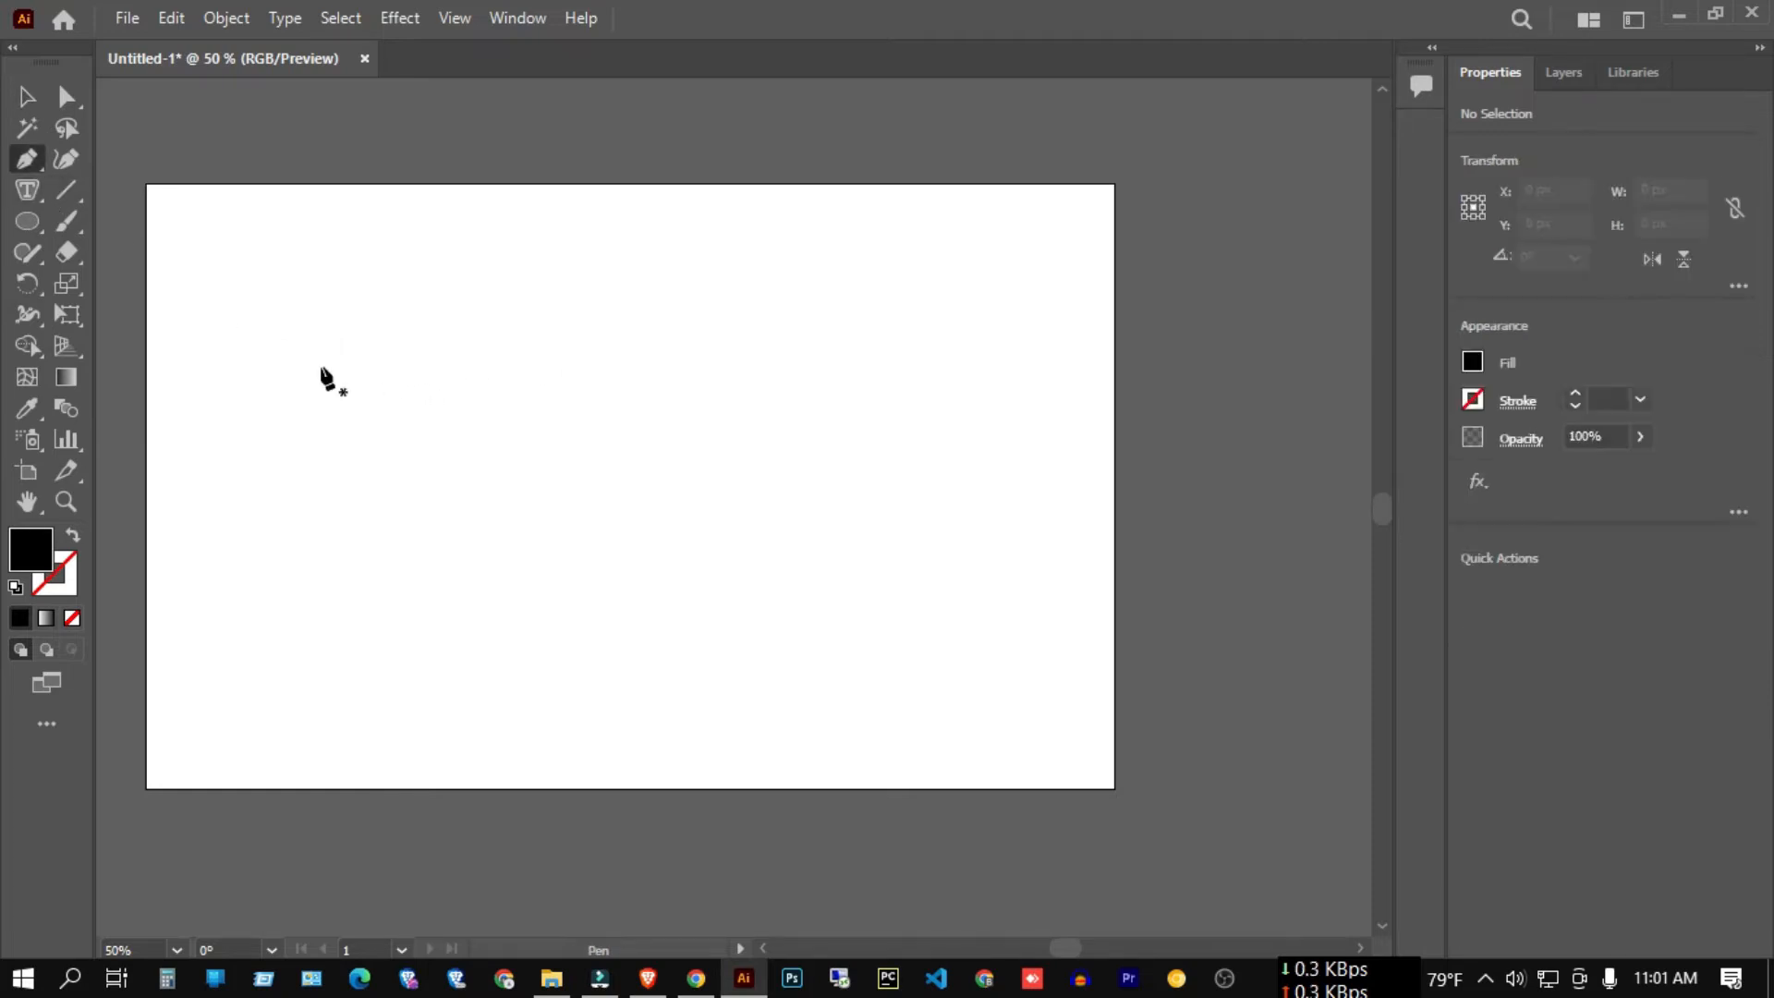
Draw a three-anchor wavy open path across the artboard's lower half with the Pen Tool.
{"action": "left_click", "coordinate": [26, 159]}
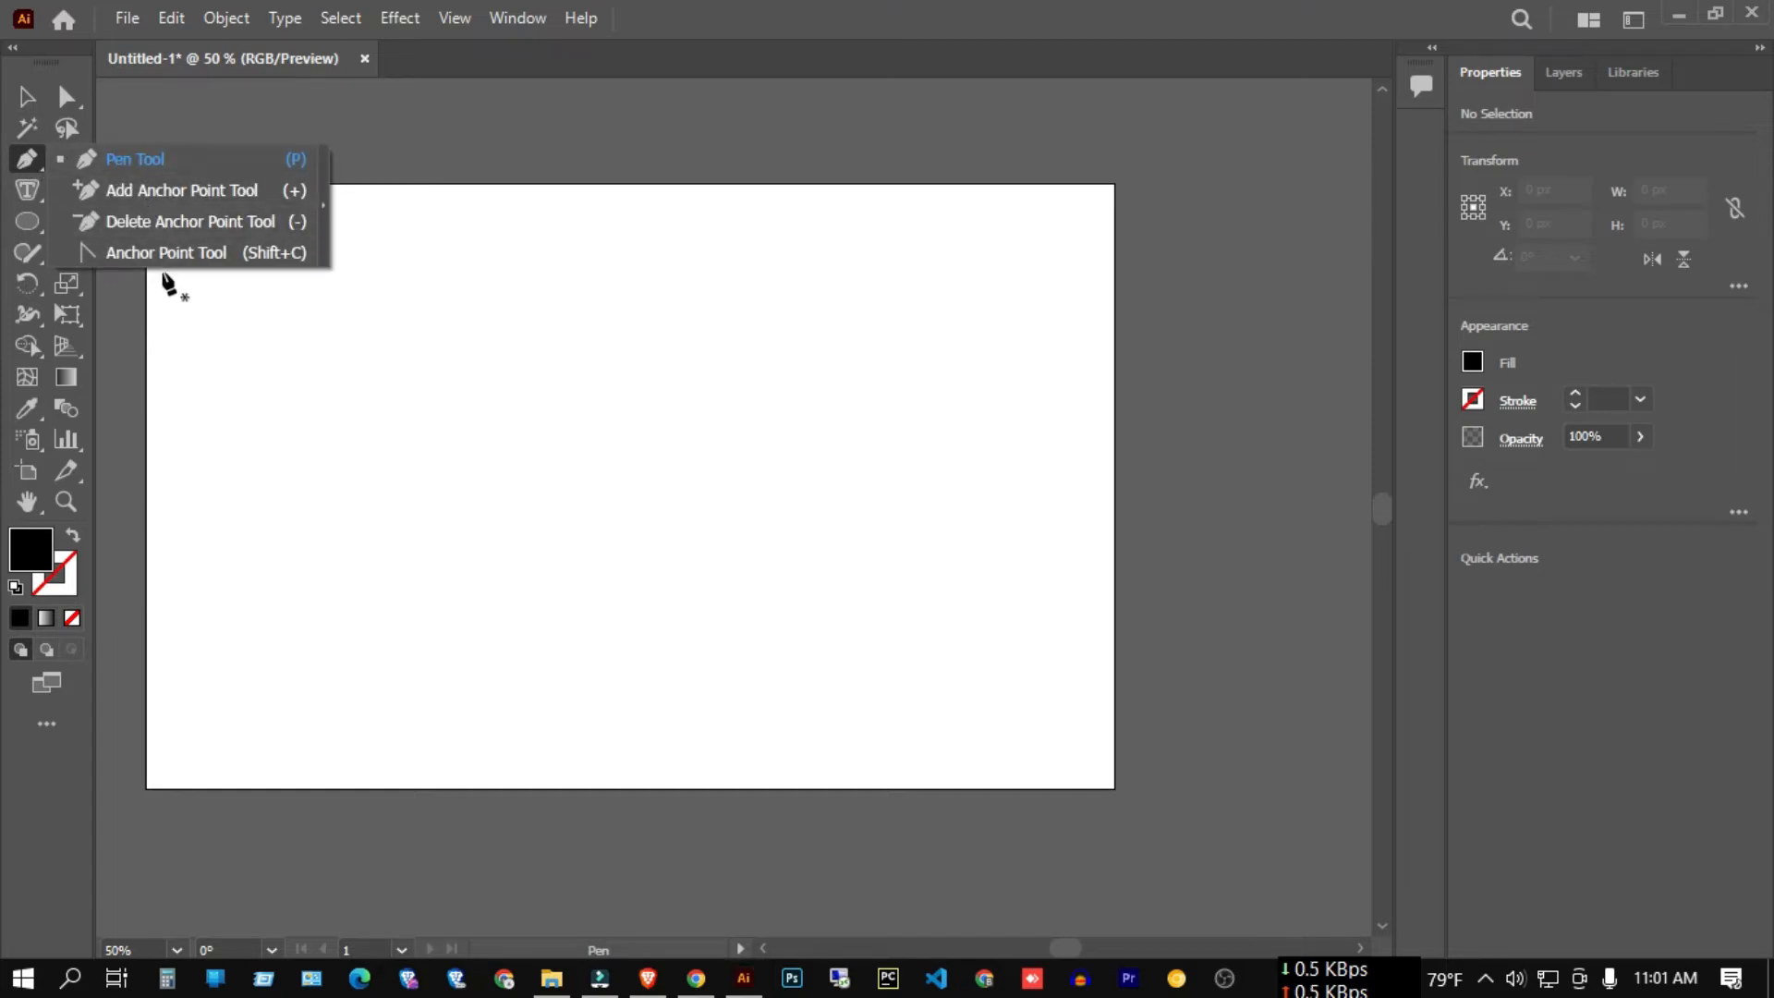
{"action": "left_click", "coordinate": [131, 162]}
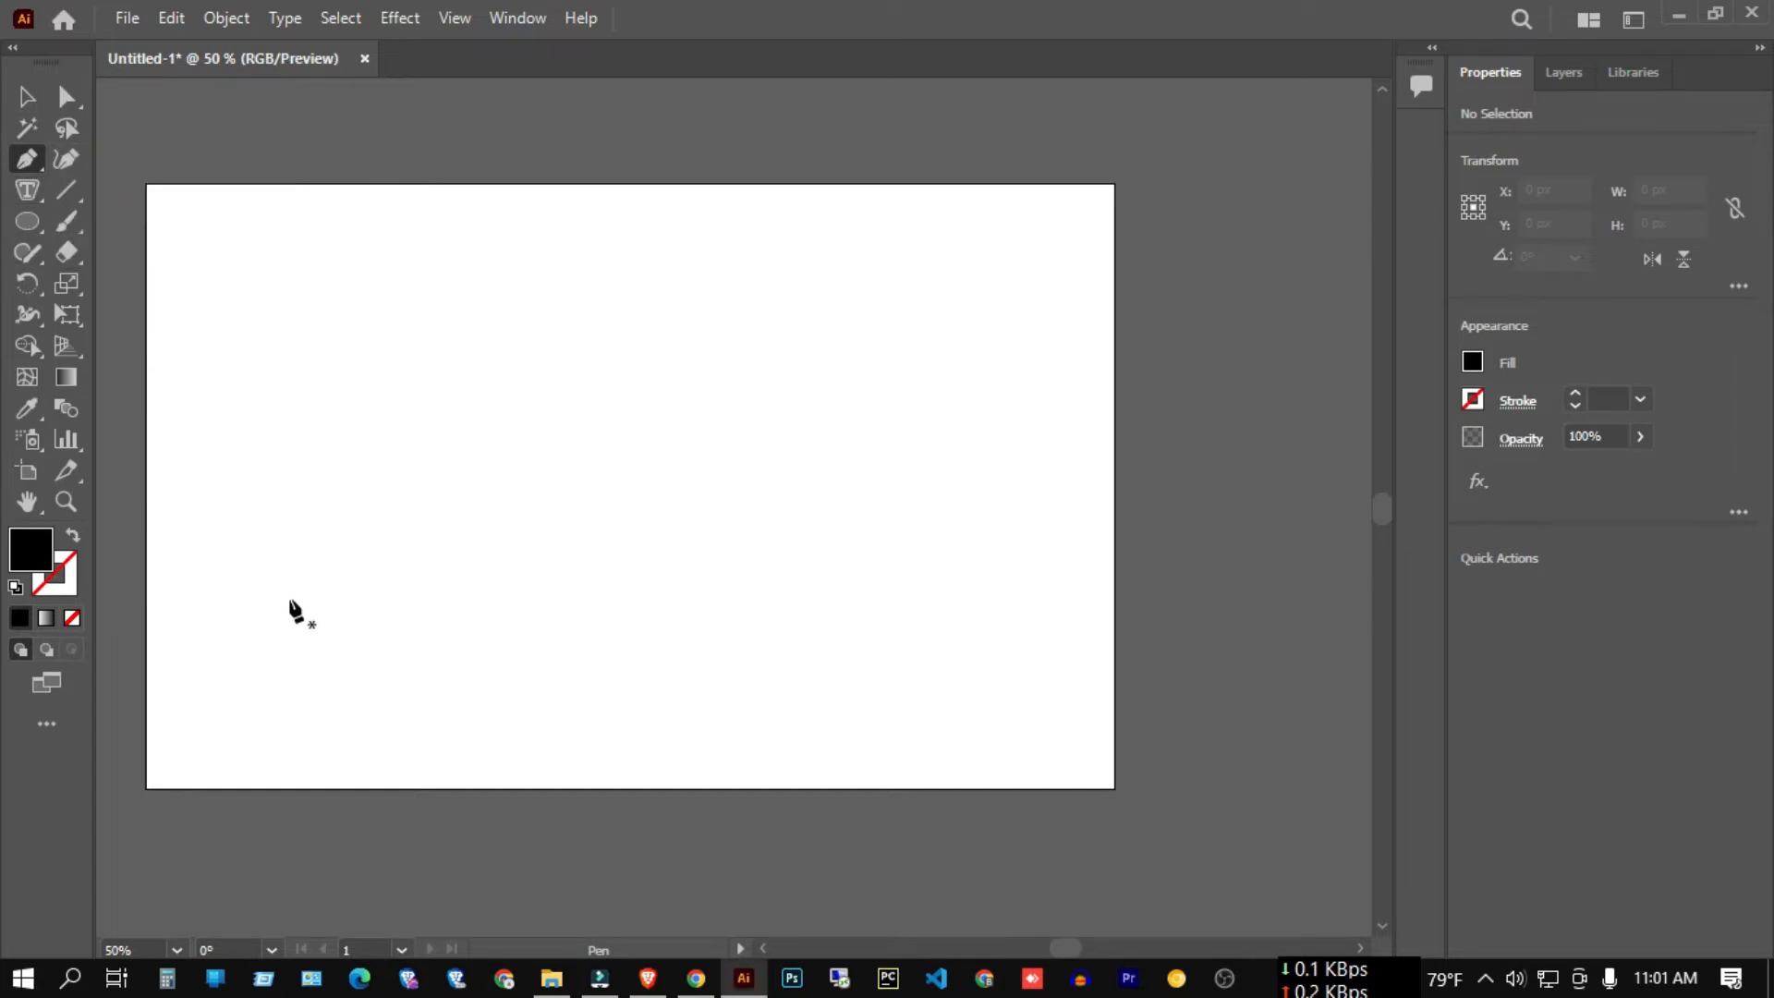
{"action": "left_click", "coordinate": [182, 602]}
{"action": "left_click", "coordinate": [522, 609]}
{"action": "left_click_drag", "start_coordinate": [522, 614], "coordinate": [667, 692]}
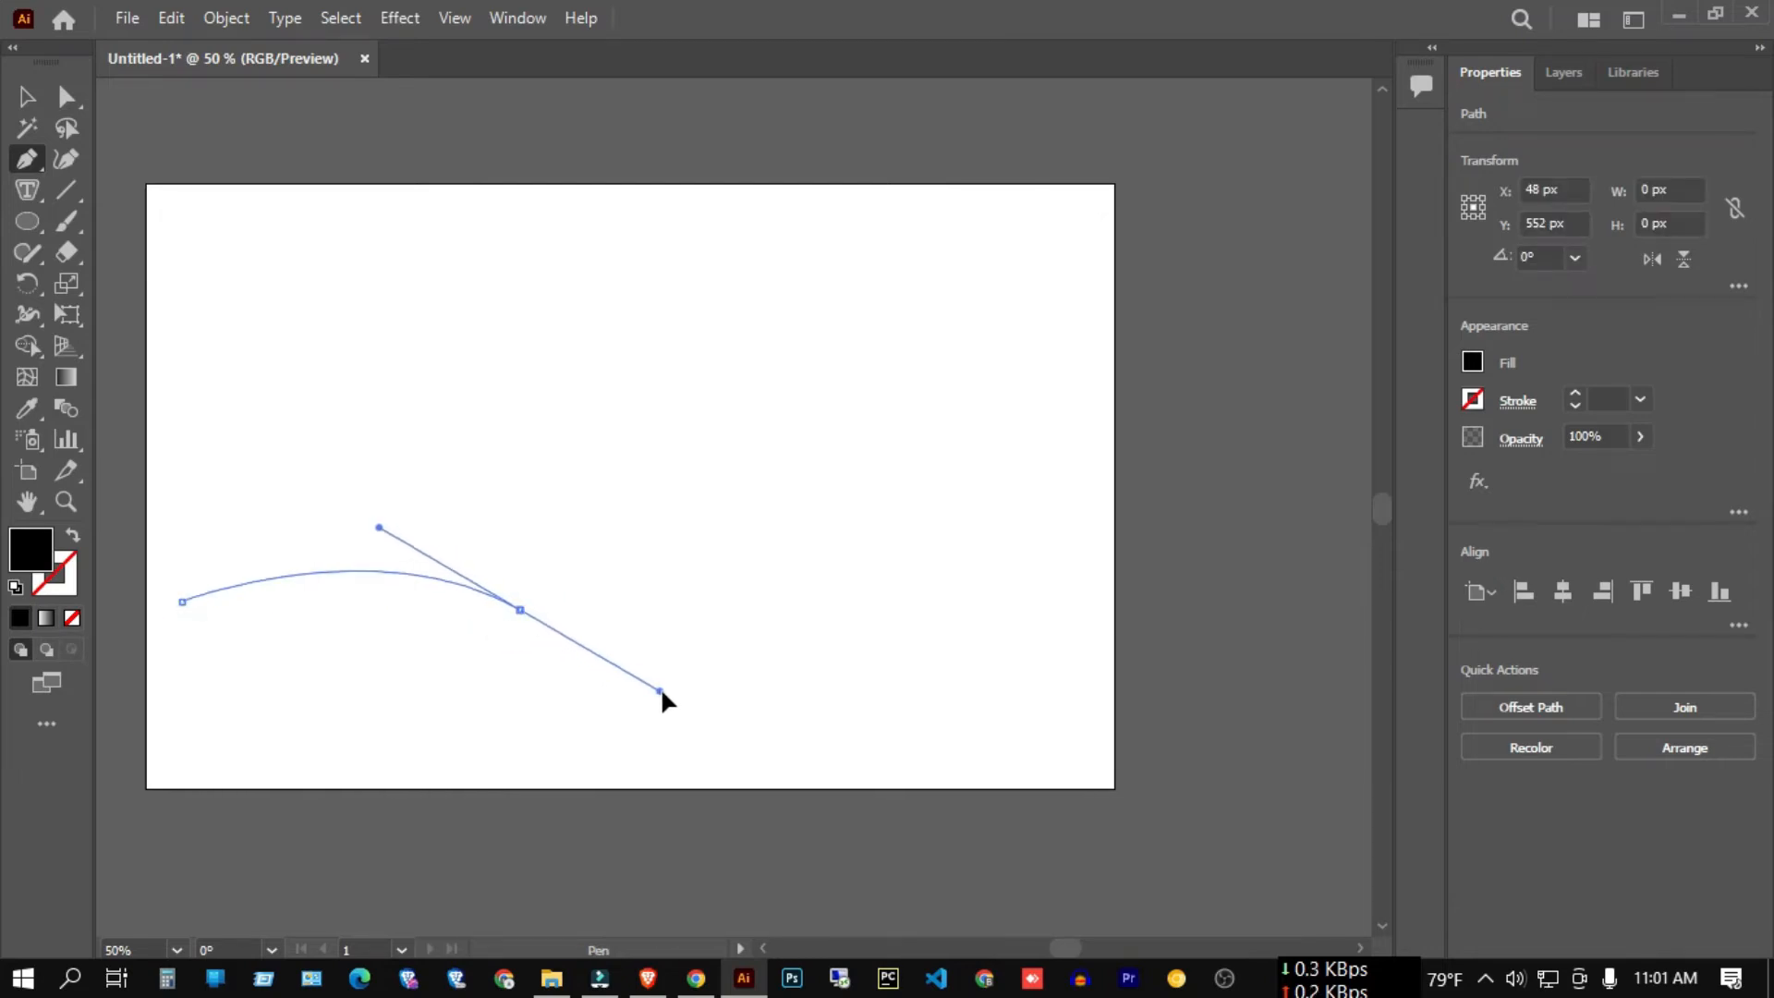
{"action": "left_click", "coordinate": [971, 589]}
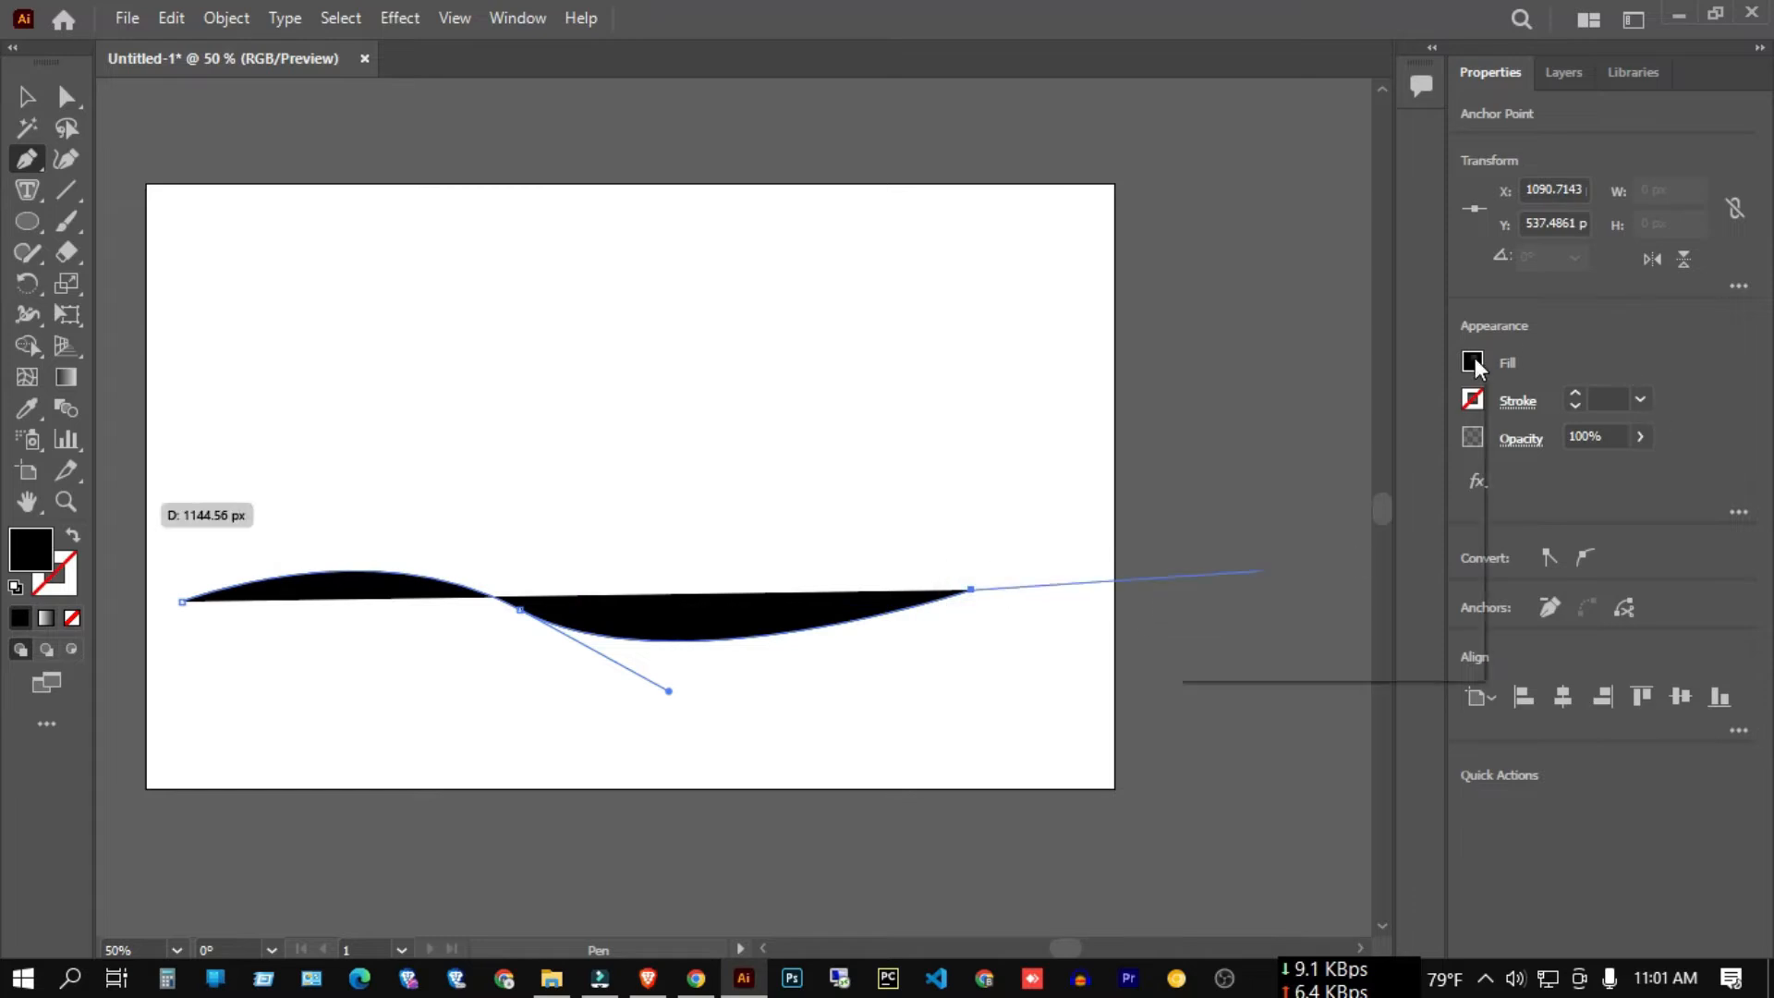
Give the wave no fill and a 2 pt black stroke, then deselect it.
{"action": "left_click", "coordinate": [1473, 363]}
{"action": "left_click", "coordinate": [1190, 454]}
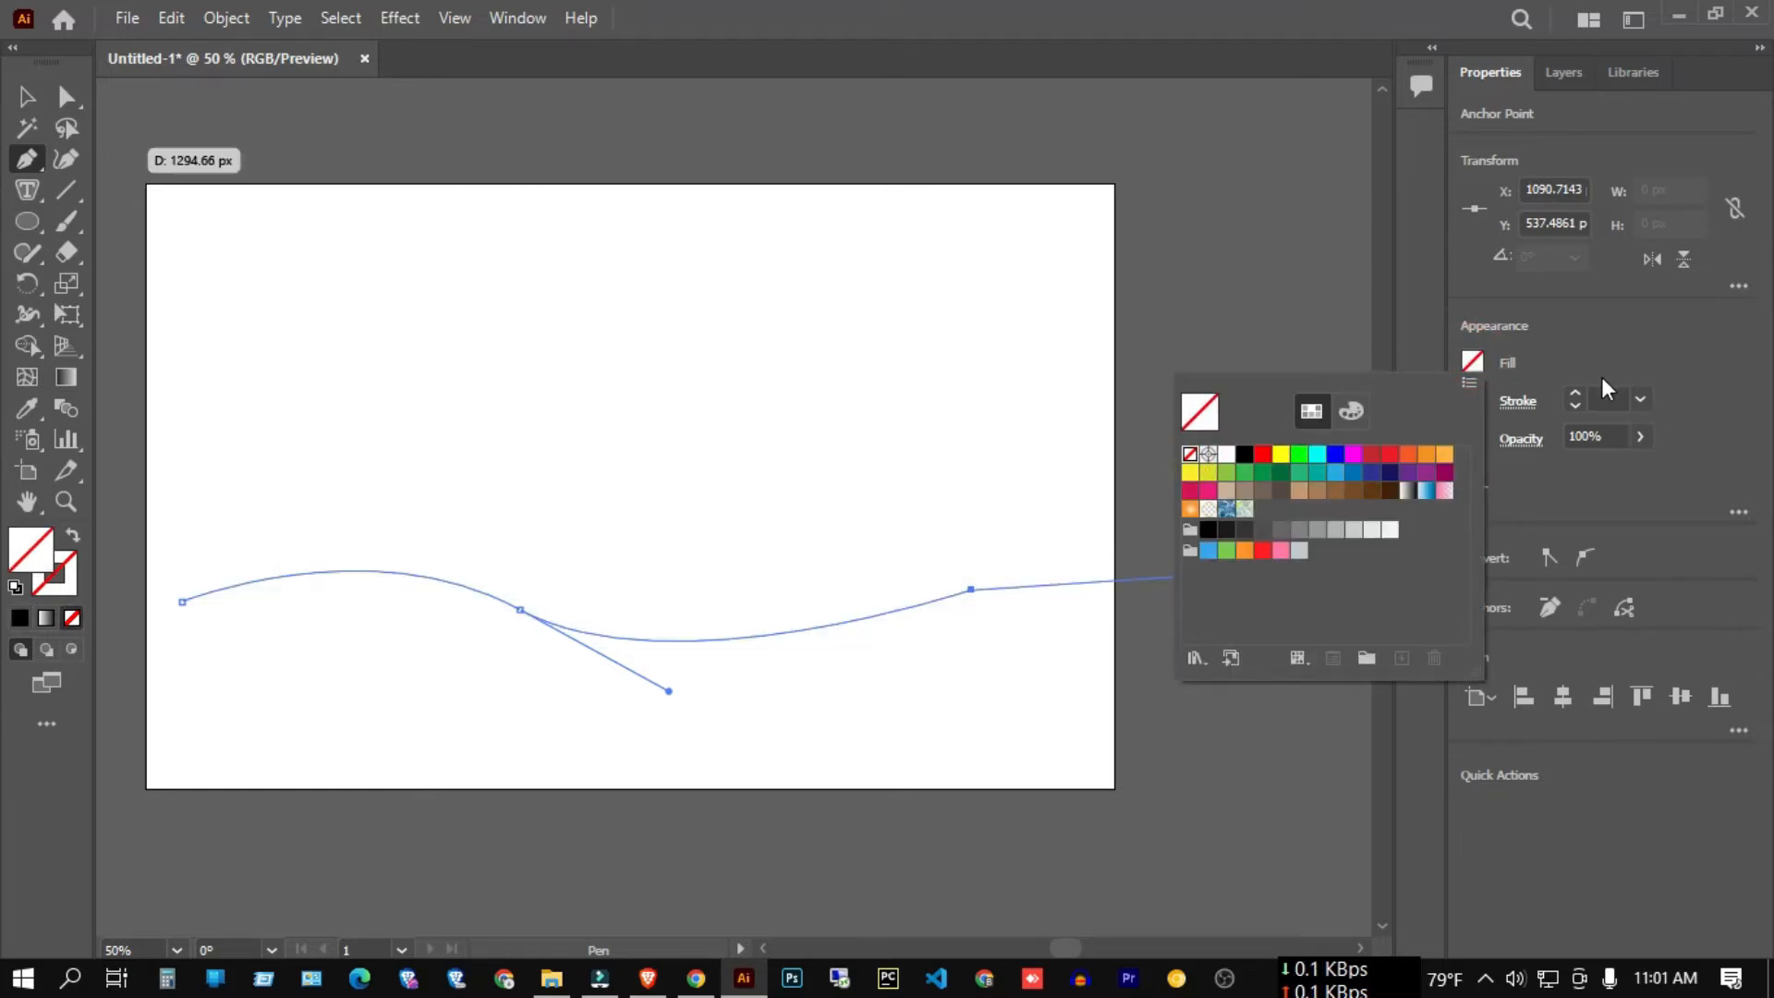
{"action": "left_click", "coordinate": [1574, 392]}
{"action": "left_click", "coordinate": [1575, 392]}
{"action": "left_click", "coordinate": [1574, 392]}
{"action": "left_click", "coordinate": [20, 100]}
{"action": "left_click", "coordinate": [460, 277]}
{"action": "scroll", "coordinate": [891, 378], "scroll_direction": "down", "scroll_amount": 2}
{"action": "scroll", "coordinate": [532, 527], "scroll_direction": "up", "scroll_amount": 2}
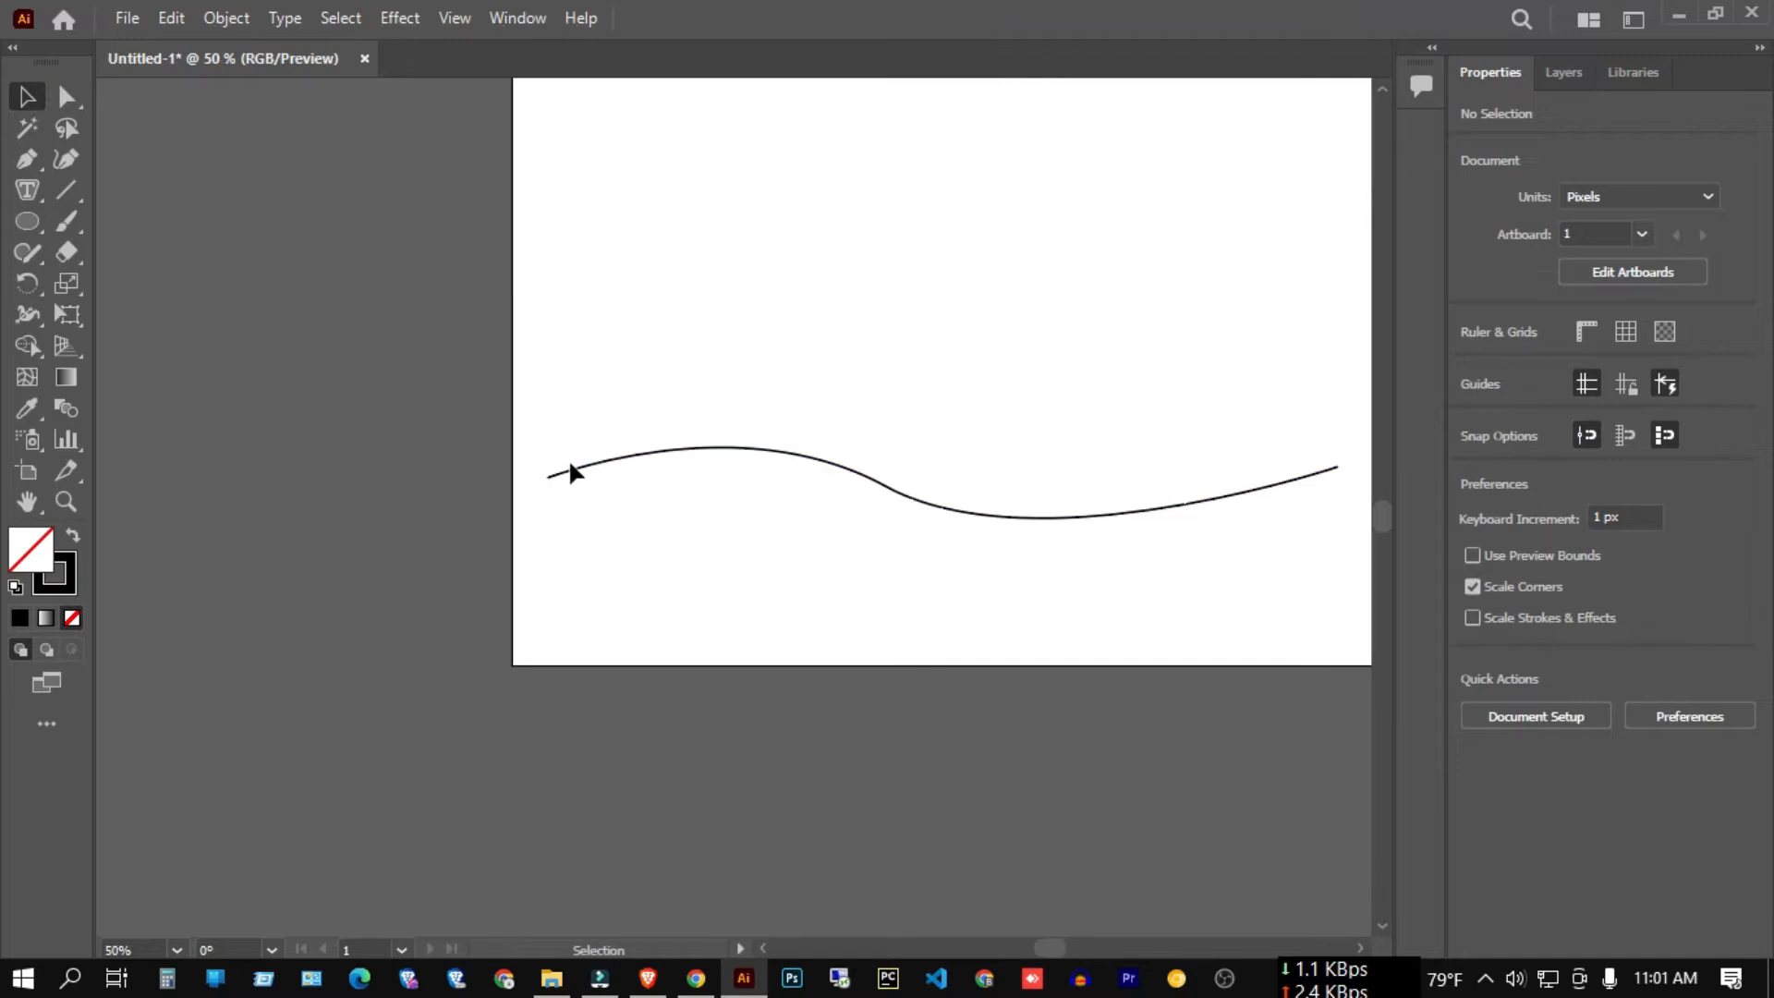
{"action": "scroll", "coordinate": [389, 531], "scroll_direction": "down", "scroll_amount": 2}
{"action": "scroll", "coordinate": [638, 515], "scroll_direction": "up", "scroll_amount": 2}
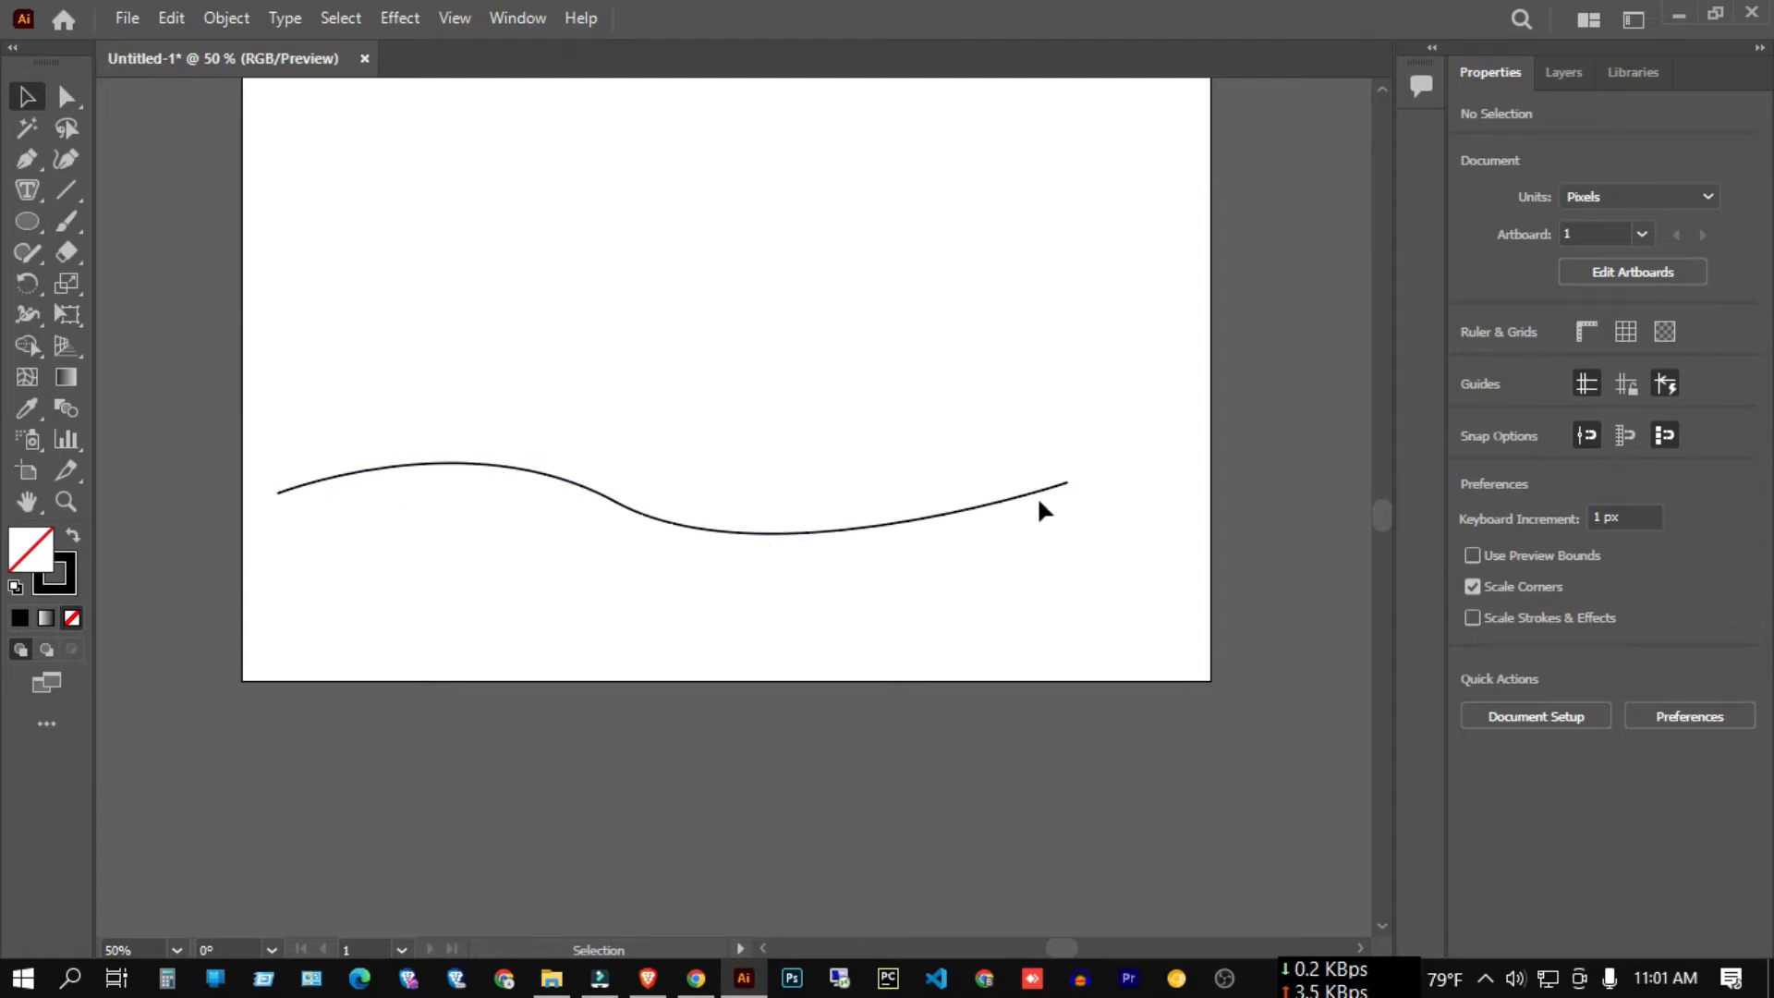
Start Type on a Path at the curve's left end, flowing Lorem ipsum placeholder along the wave.
{"action": "left_click", "coordinate": [21, 190]}
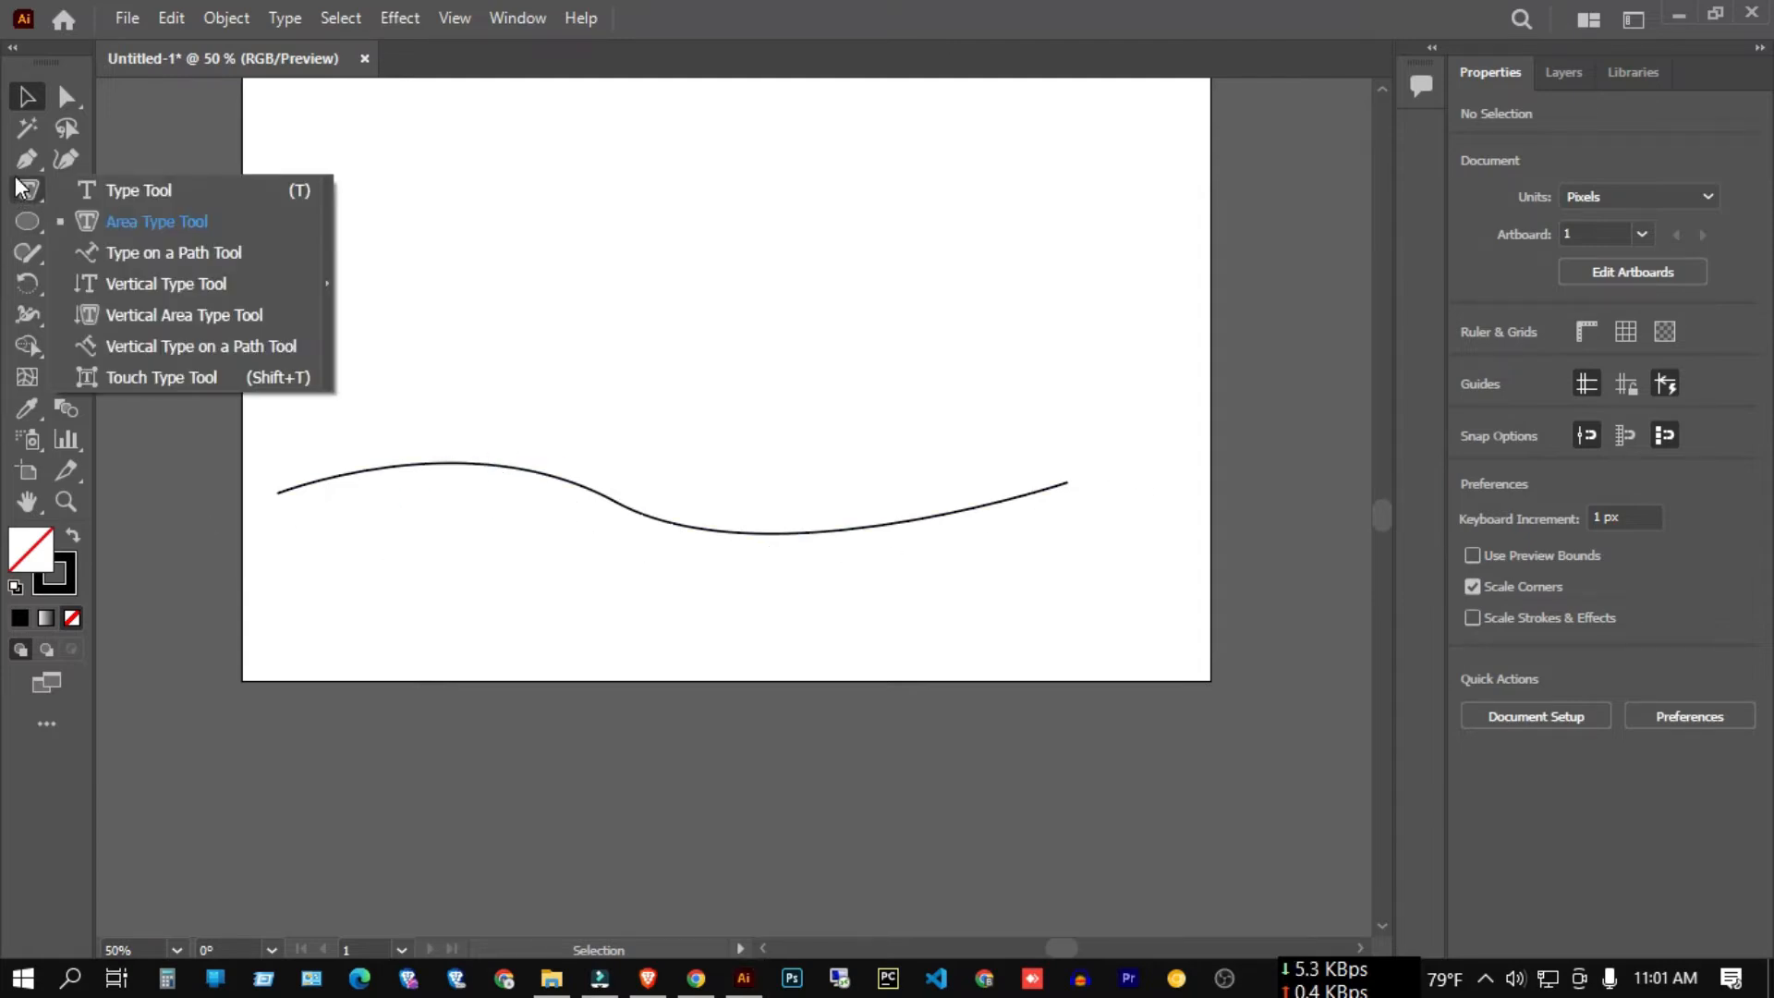
{"action": "left_click", "coordinate": [151, 264]}
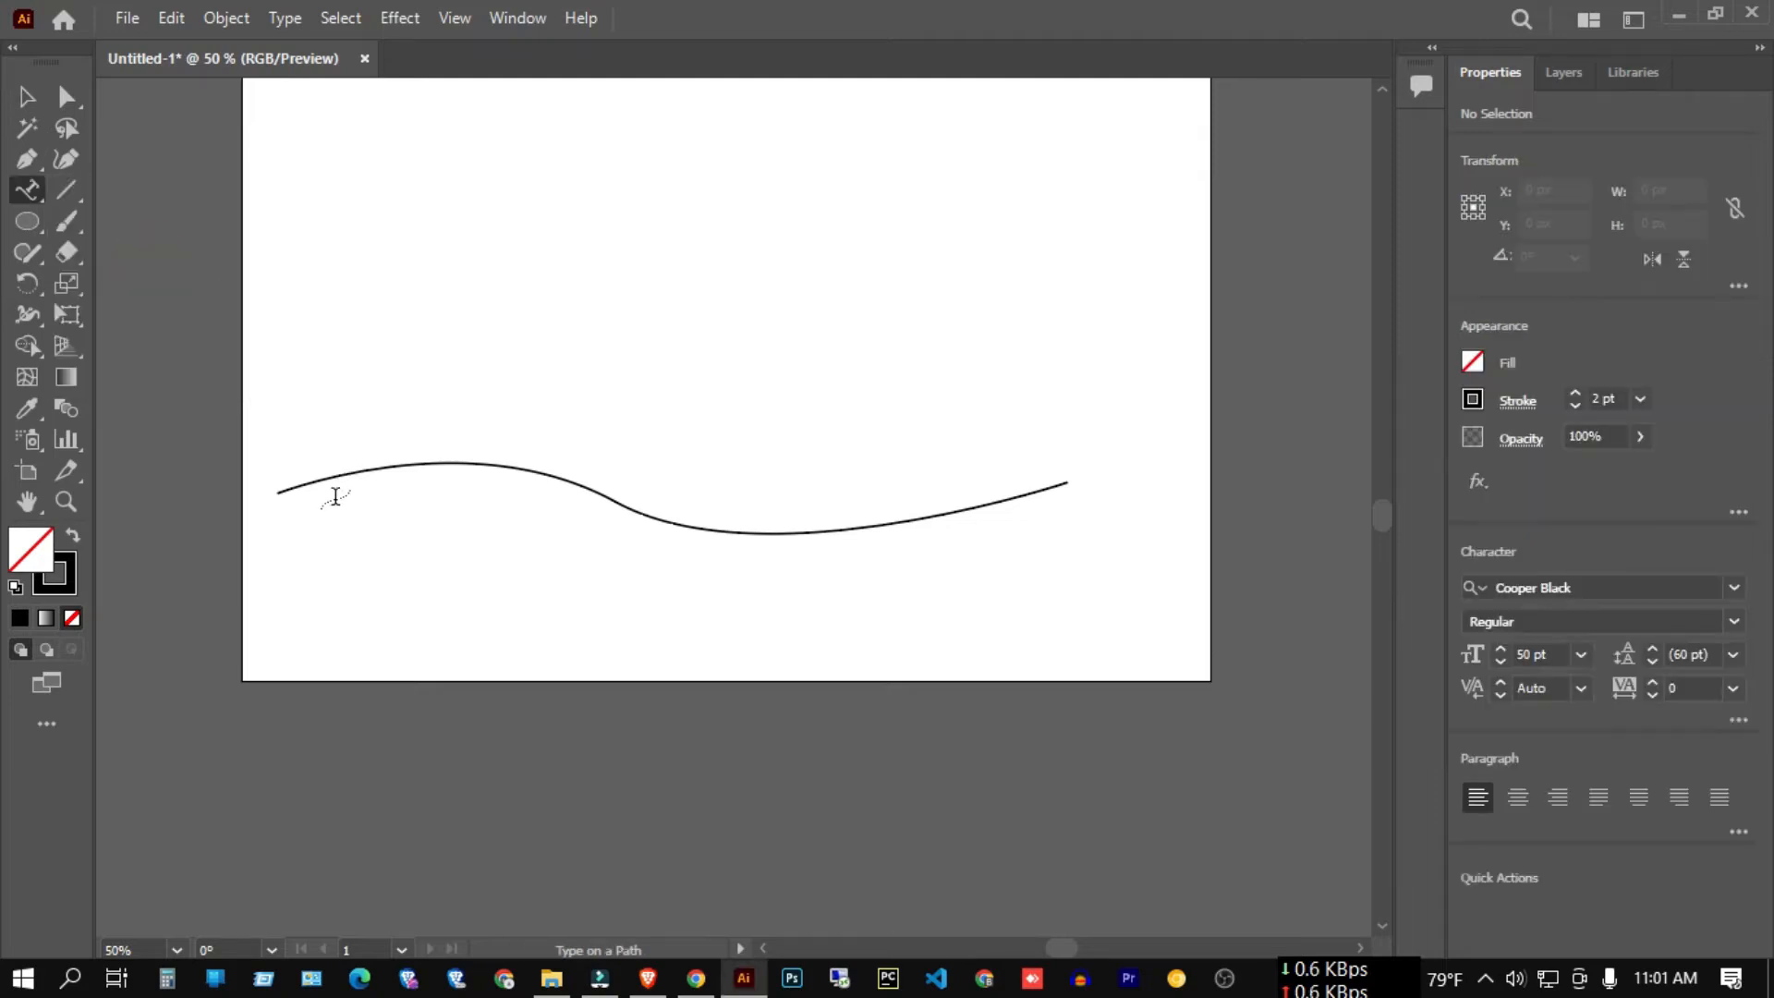
{"action": "scroll", "coordinate": [555, 462], "scroll_direction": "up", "scroll_amount": 4}
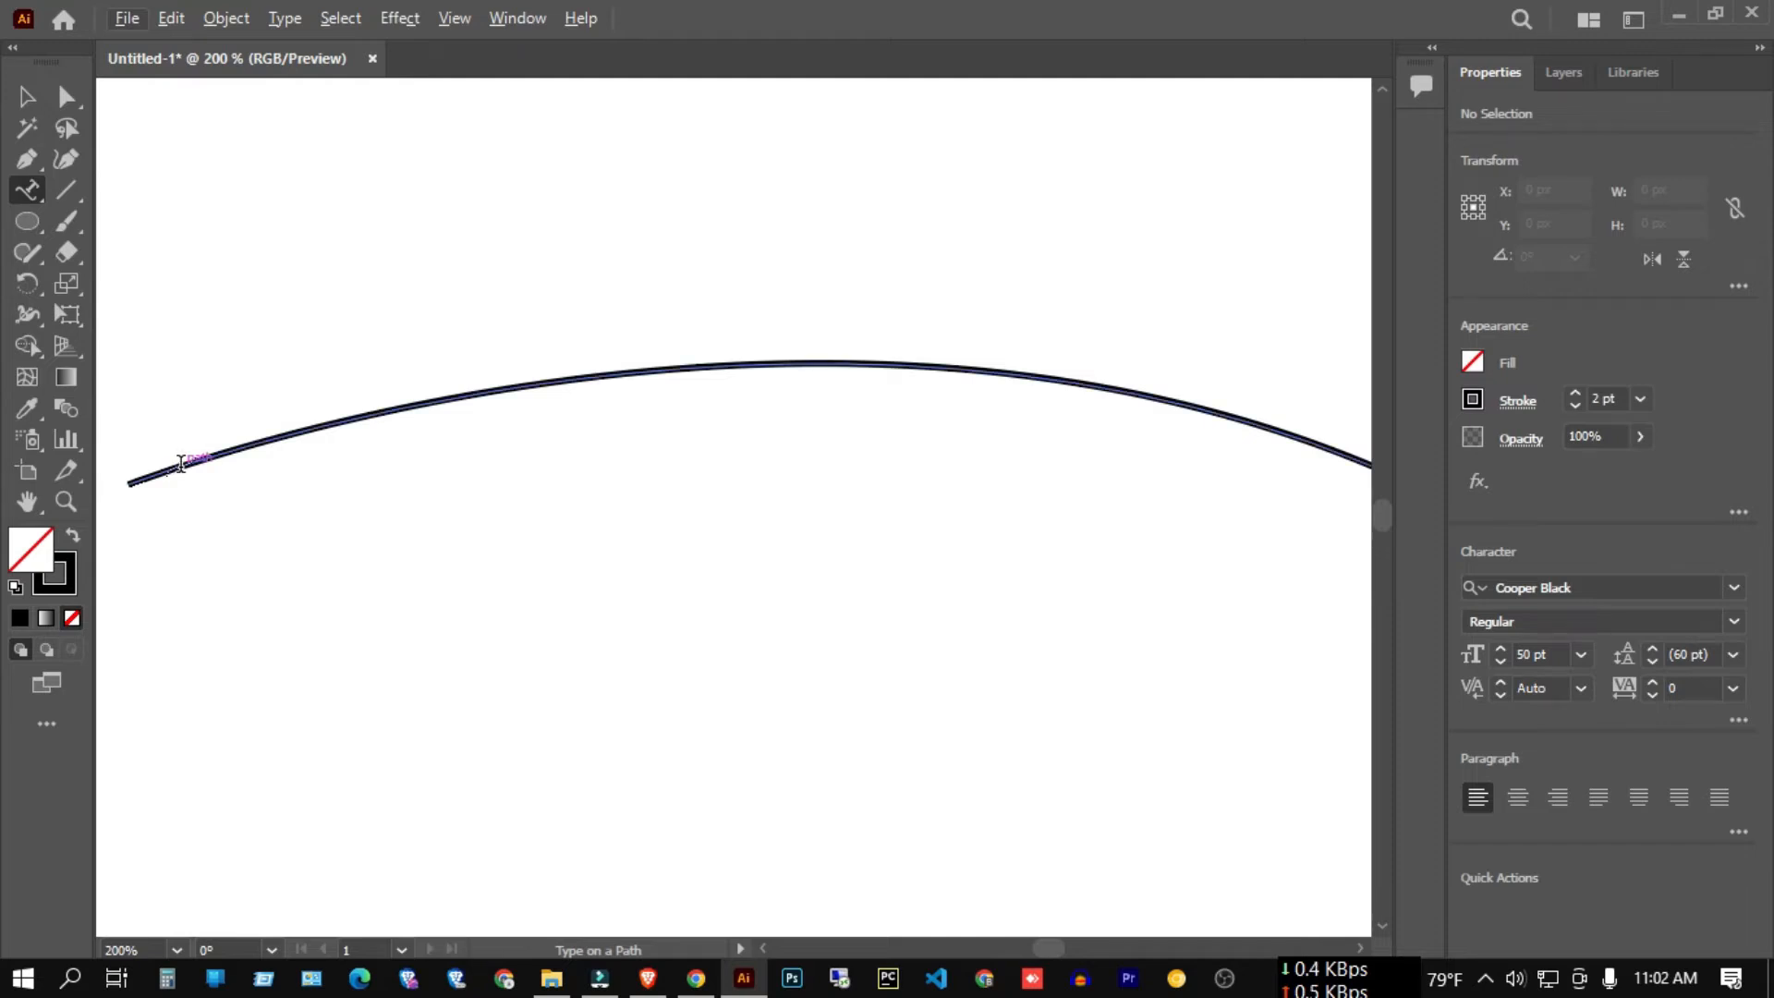
{"action": "scroll", "coordinate": [705, 372], "scroll_direction": "down", "scroll_amount": 3}
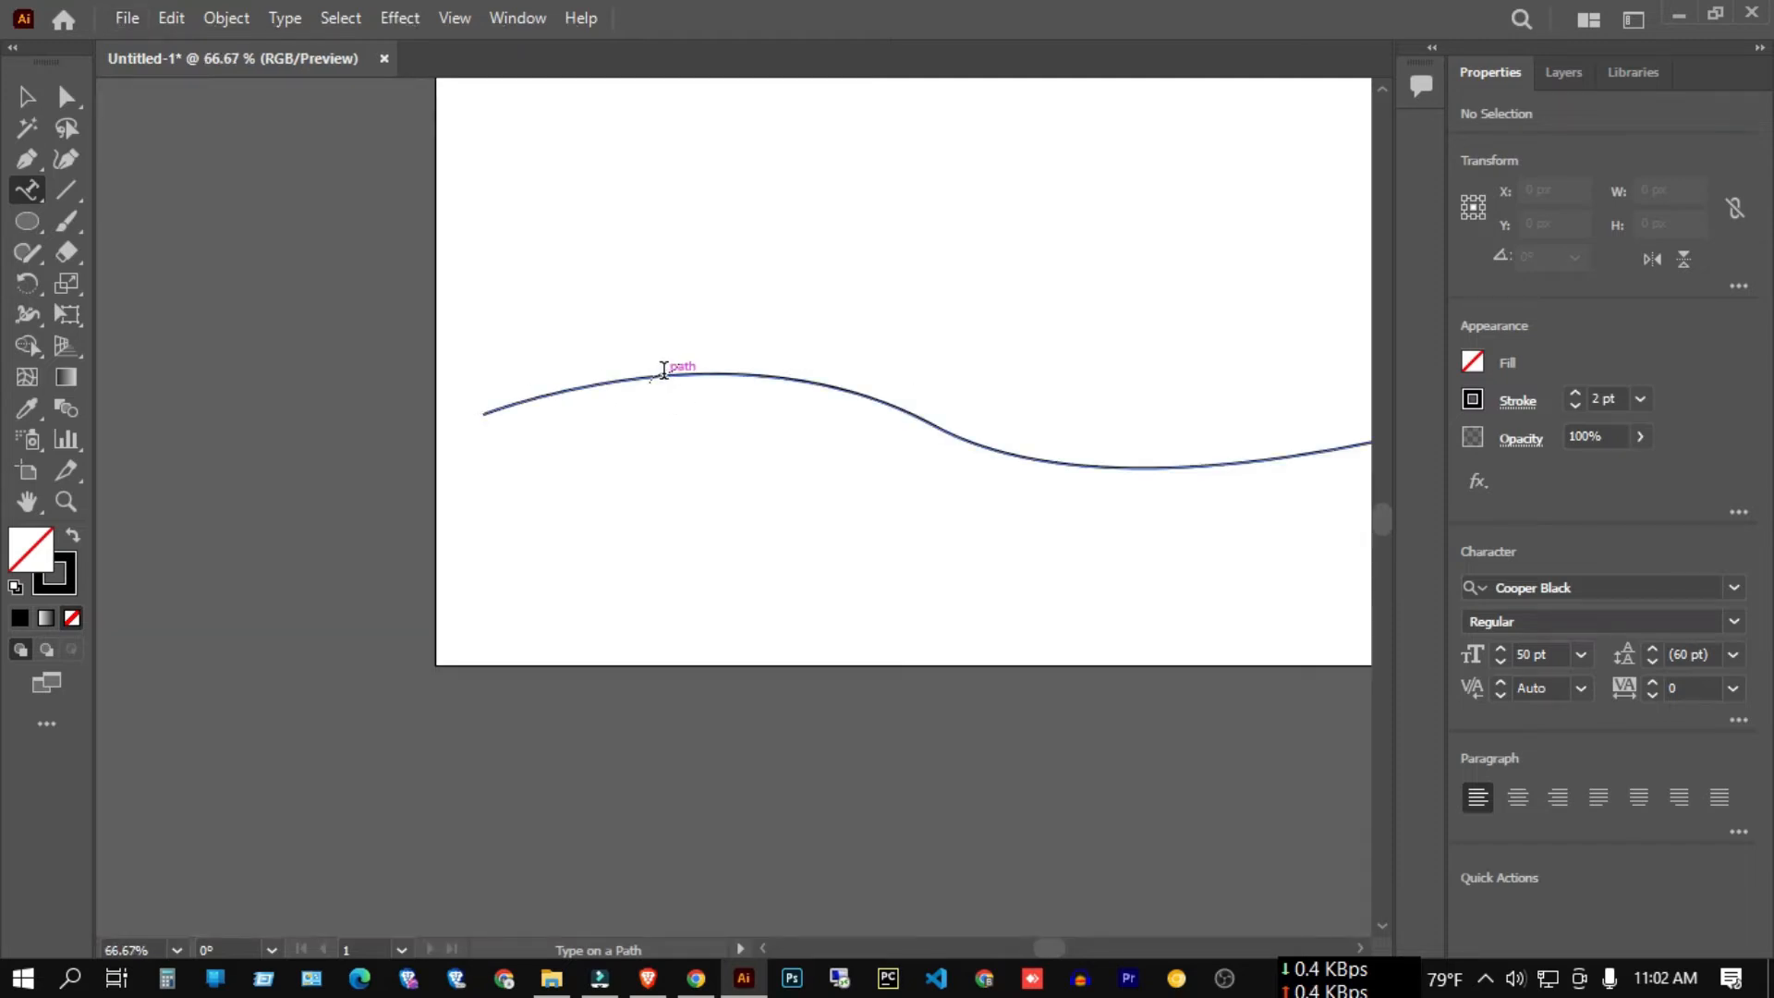
{"action": "scroll", "coordinate": [515, 425], "scroll_direction": "up", "scroll_amount": 3}
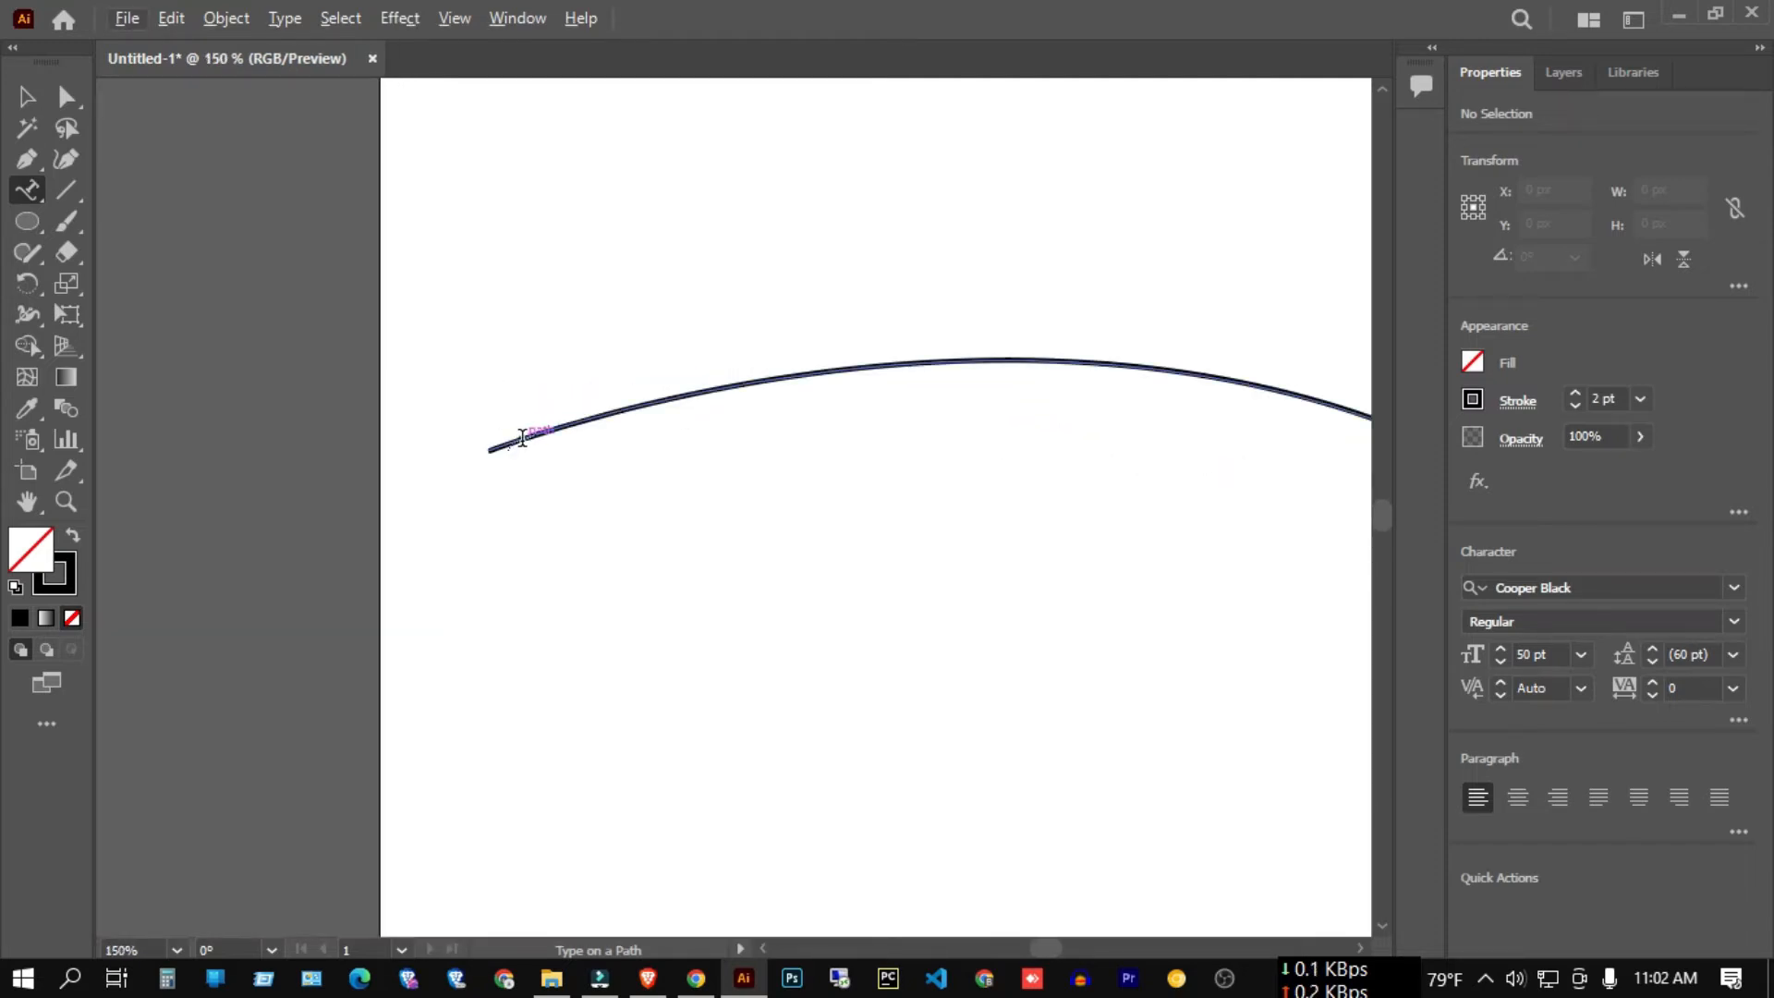
{"action": "scroll", "coordinate": [424, 397], "scroll_direction": "down", "scroll_amount": 3}
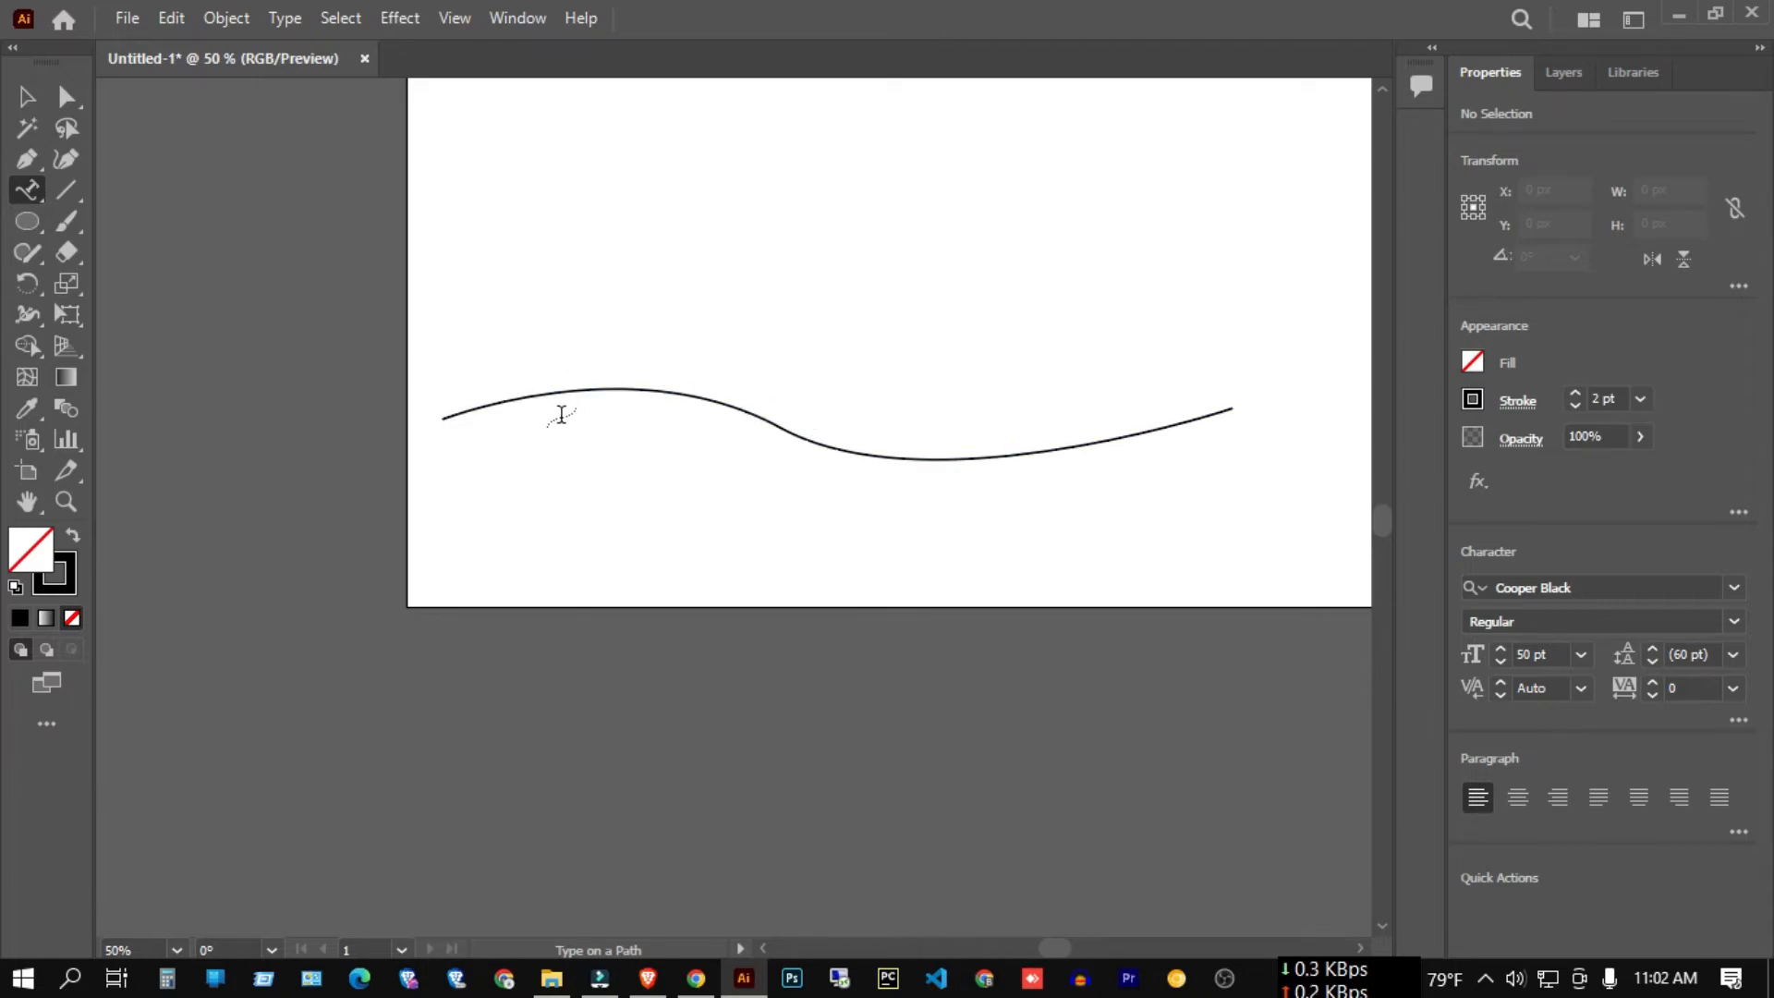
{"action": "left_click", "coordinate": [618, 433]}
{"action": "left_click", "coordinate": [1136, 527]}
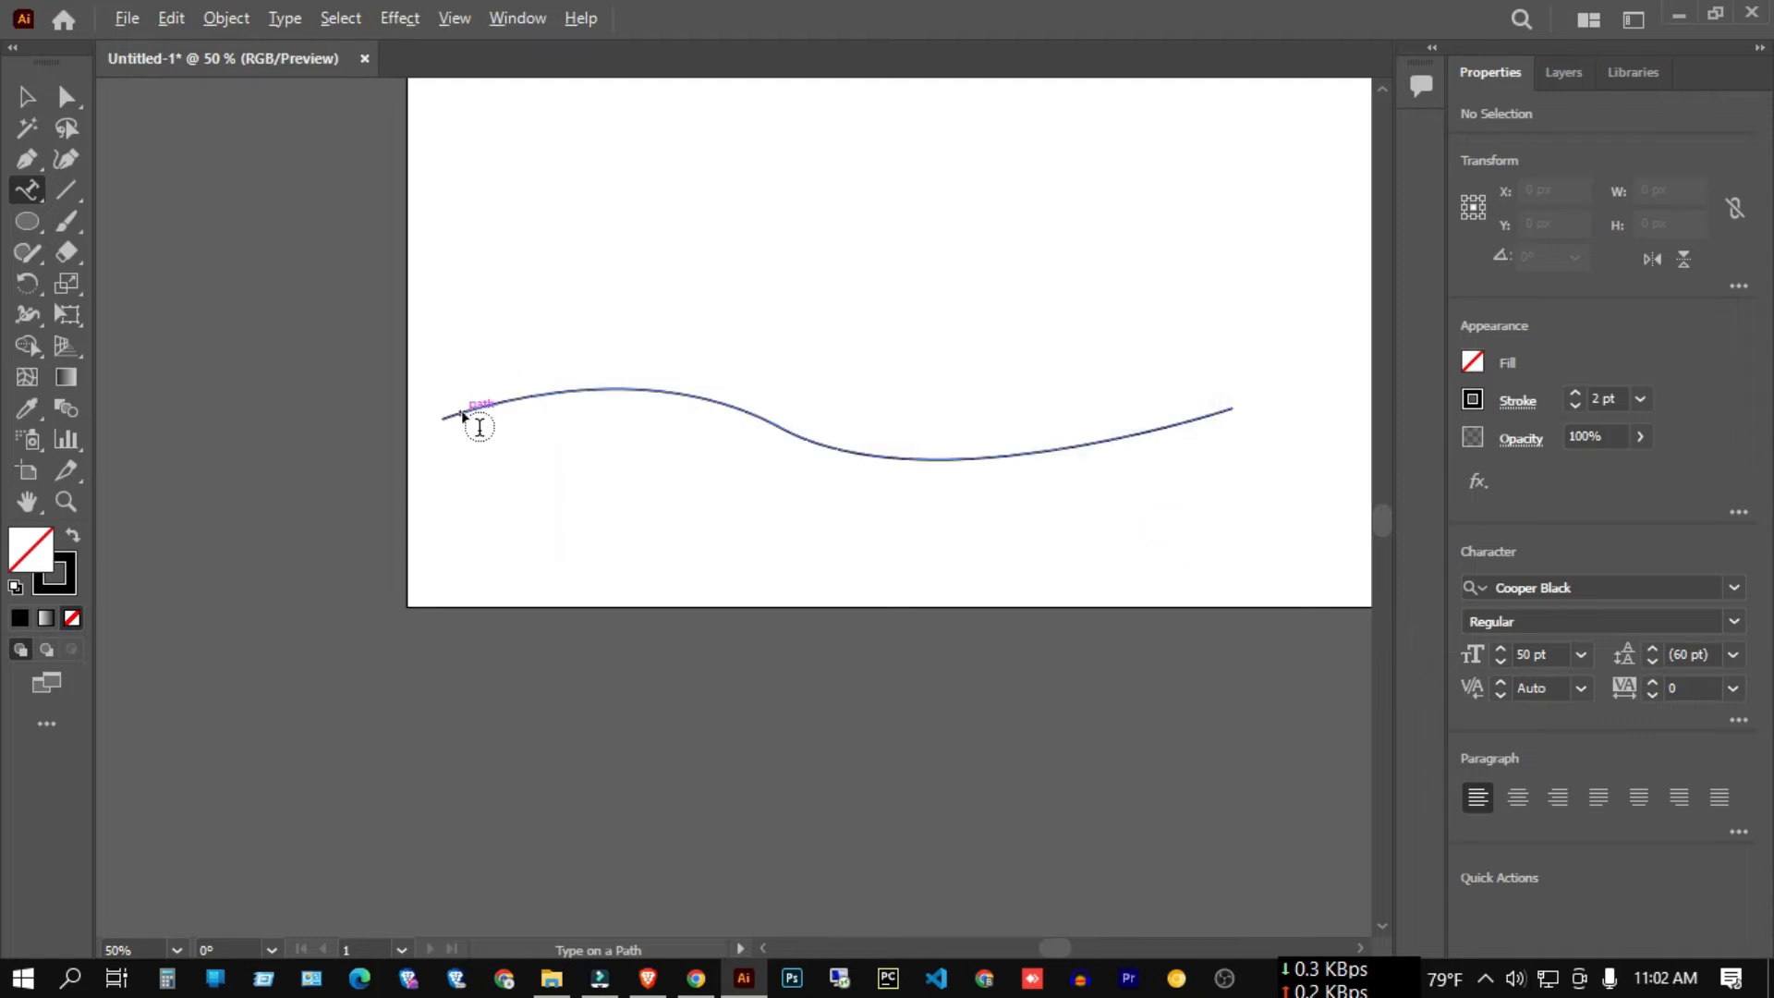
{"action": "scroll", "coordinate": [462, 411], "scroll_direction": "up", "scroll_amount": 2}
{"action": "left_click", "coordinate": [456, 411]}
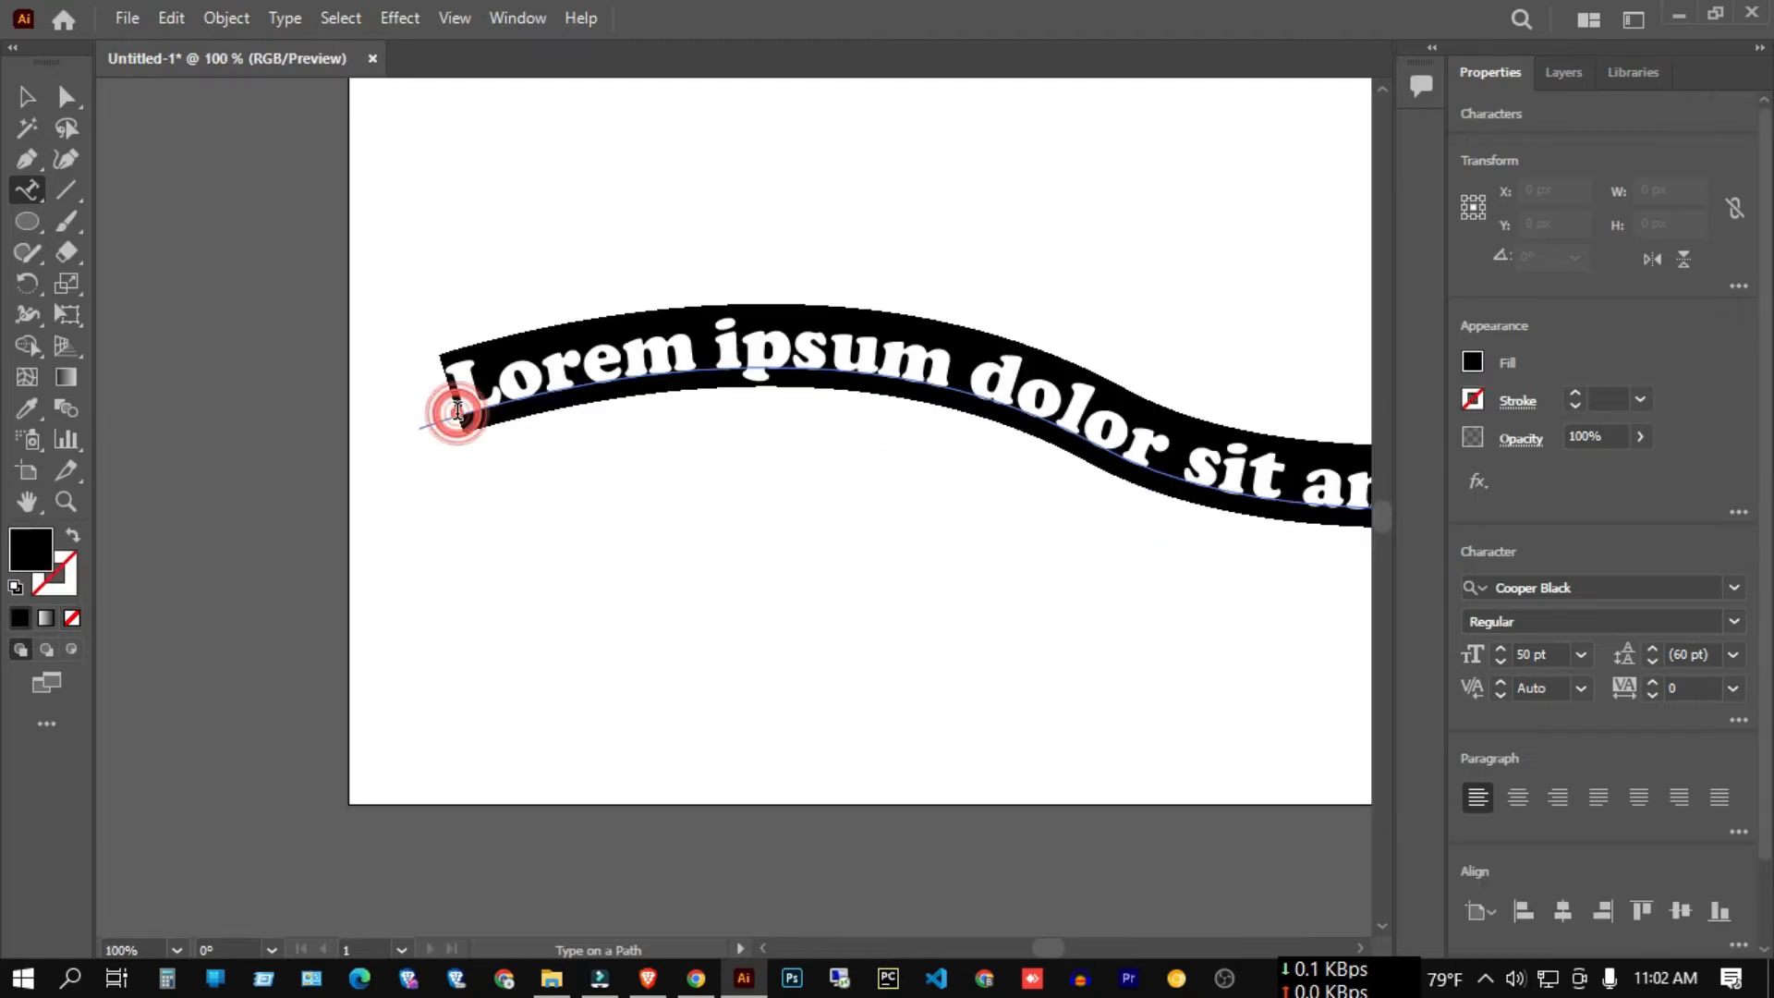
Retype the path text as the person's full name plus stray letters, removing the last one.
{"action": "scroll", "coordinate": [397, 415], "scroll_direction": "down", "scroll_amount": 2}
{"action": "scroll", "coordinate": [568, 417], "scroll_direction": "up", "scroll_amount": 1}
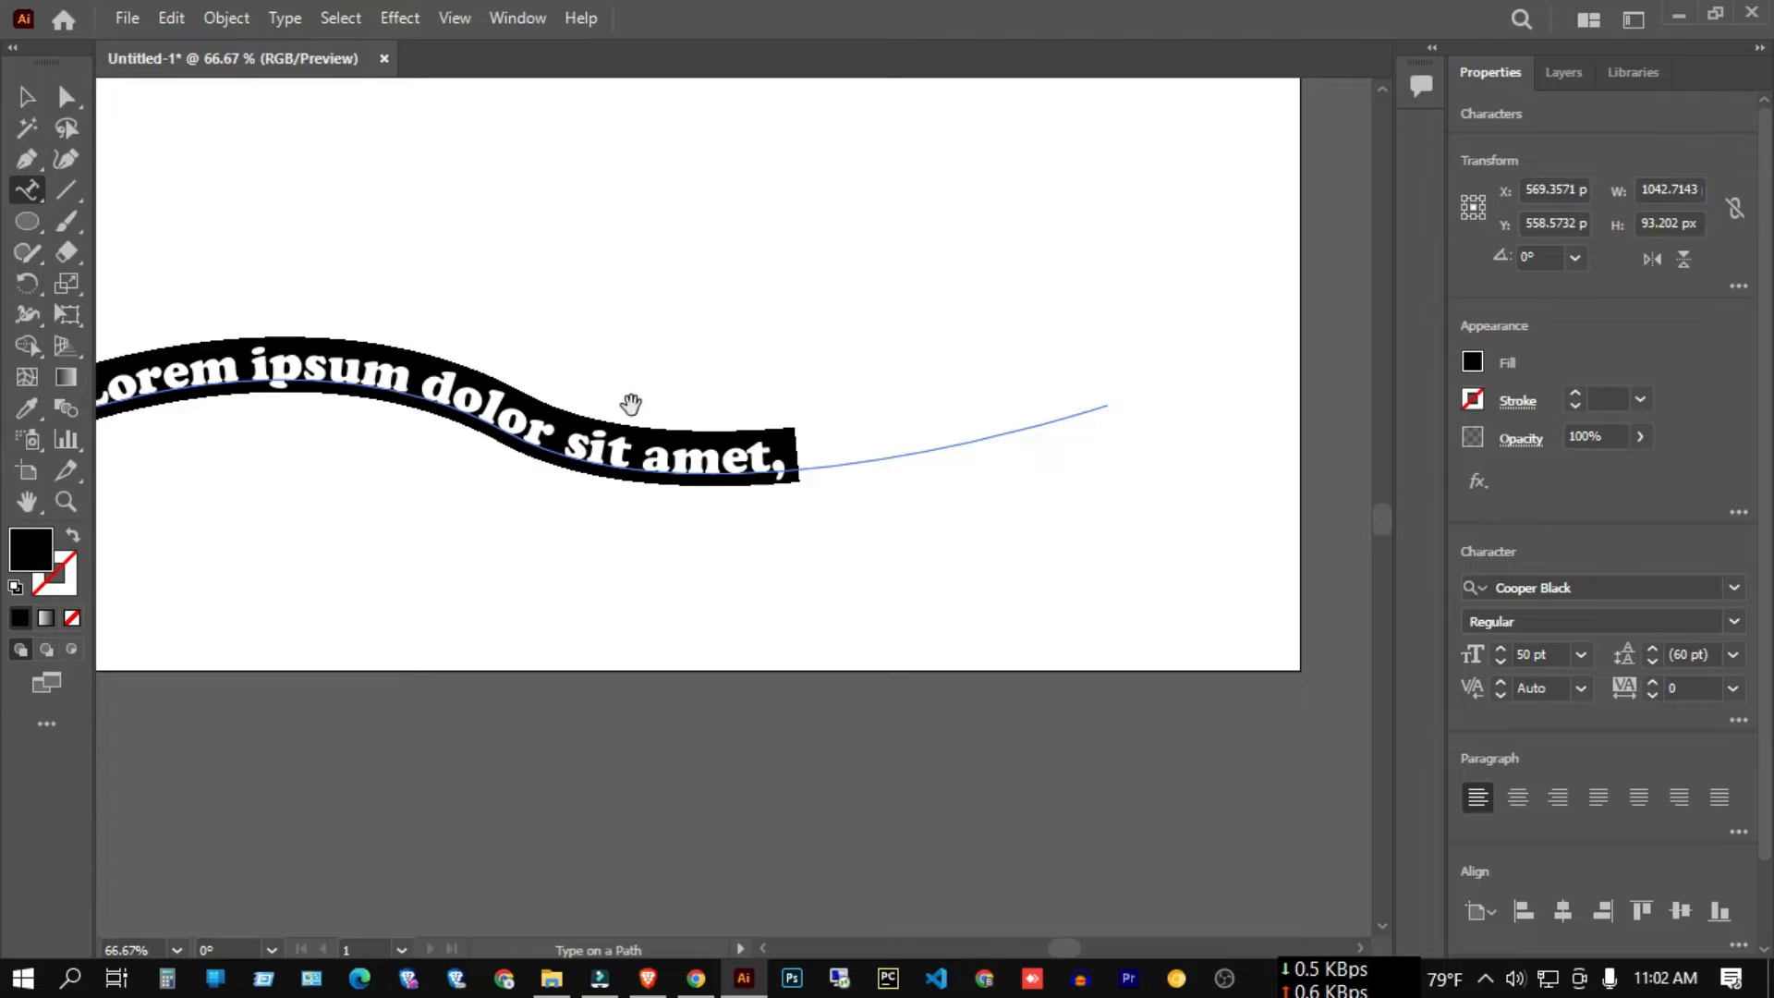
{"action": "scroll", "coordinate": [632, 401], "scroll_direction": "down", "scroll_amount": 2}
{"action": "scroll", "coordinate": [497, 409], "scroll_direction": "up", "scroll_amount": 2}
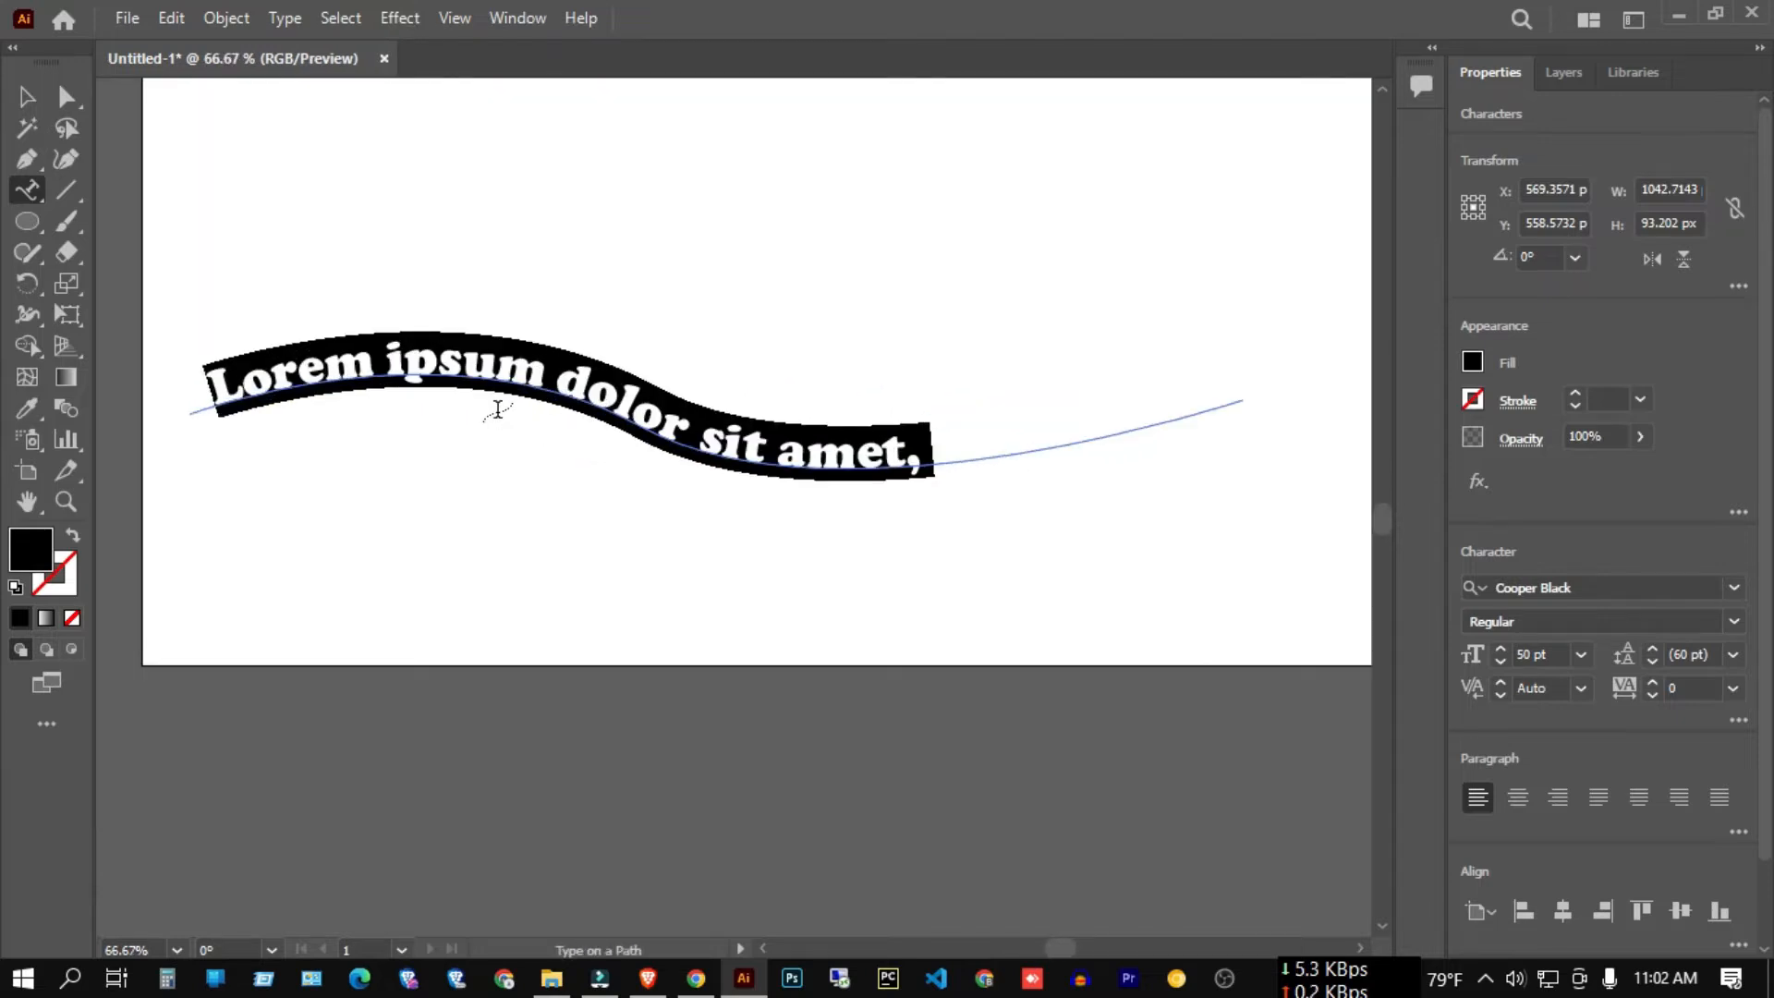
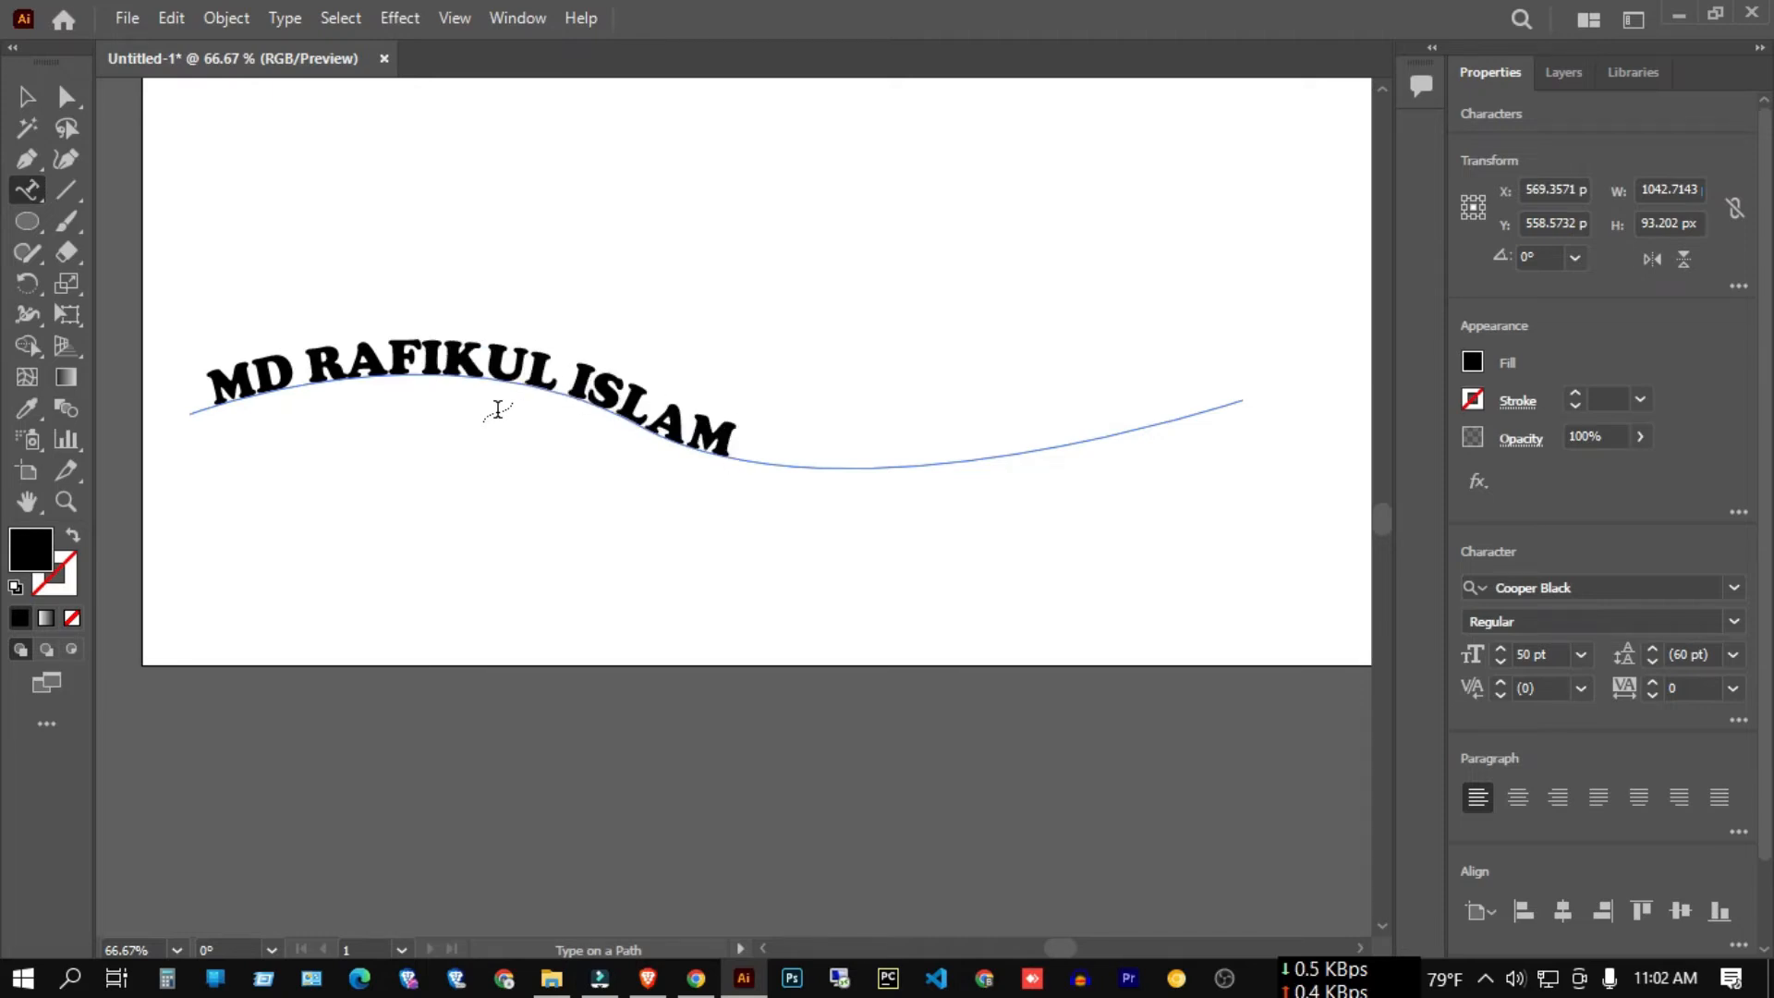
{"action": "type", "text": " ASDFIO"}
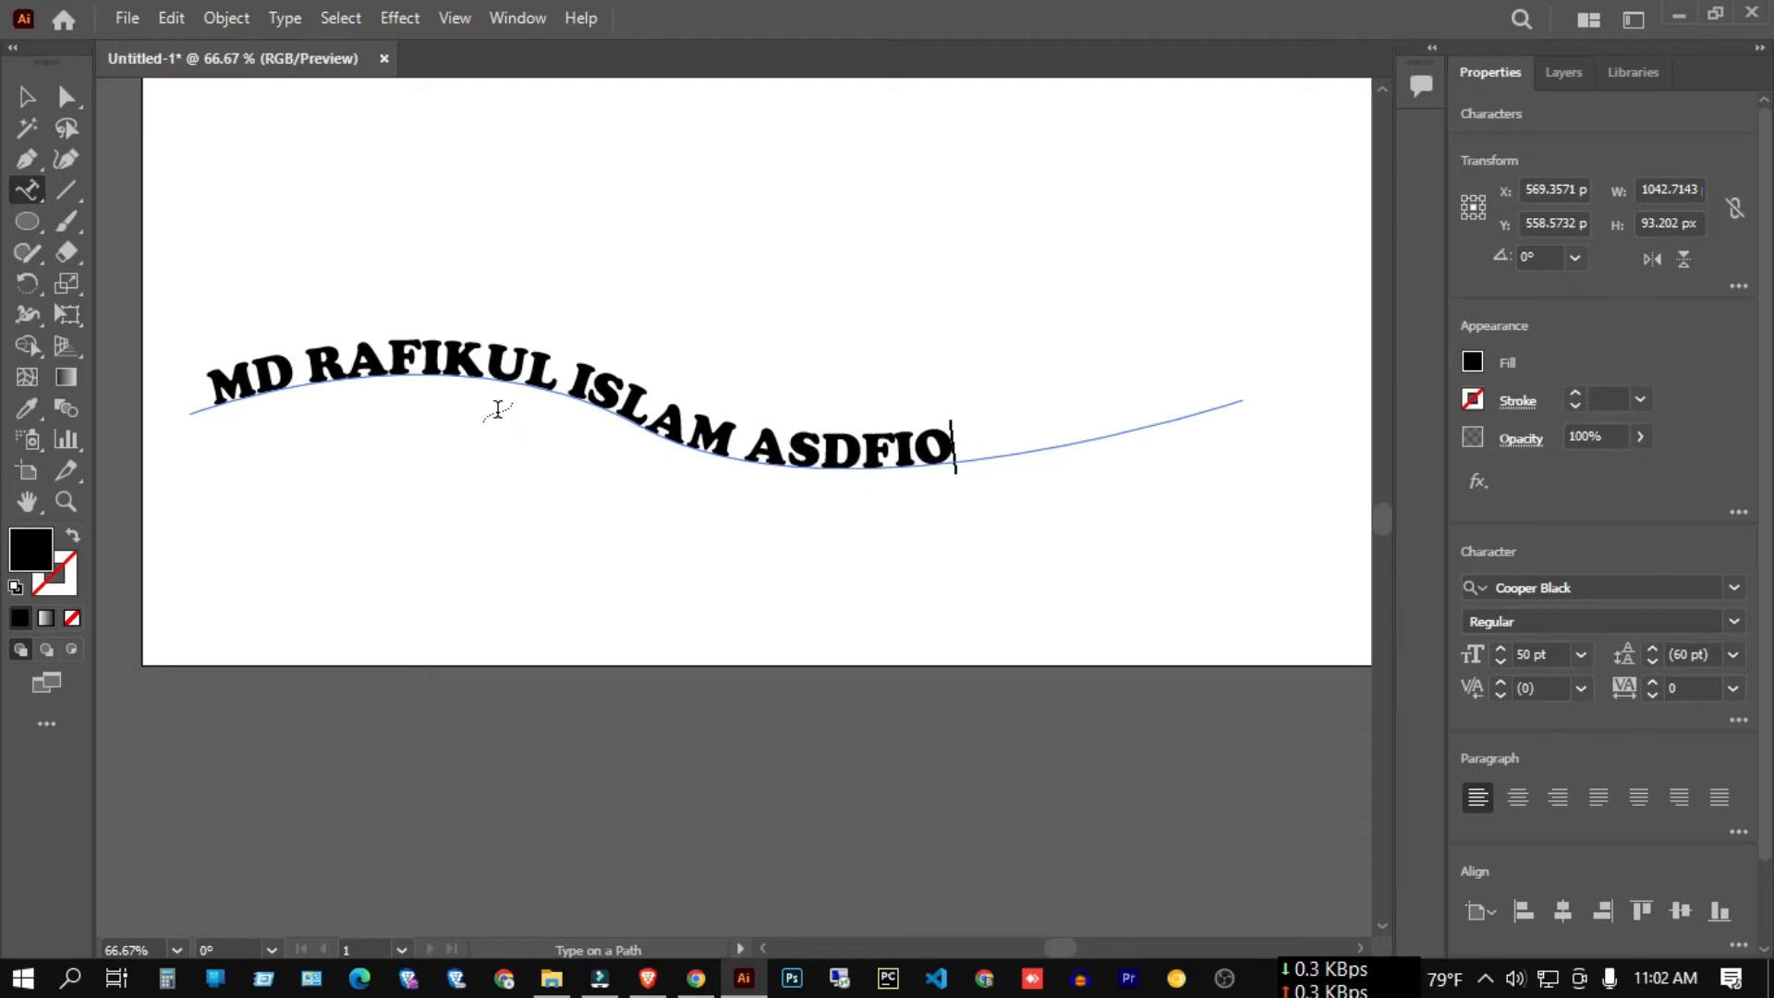
{"action": "type", "text": "YASO9DFY"}
{"action": "key", "text": "BackSpace"}
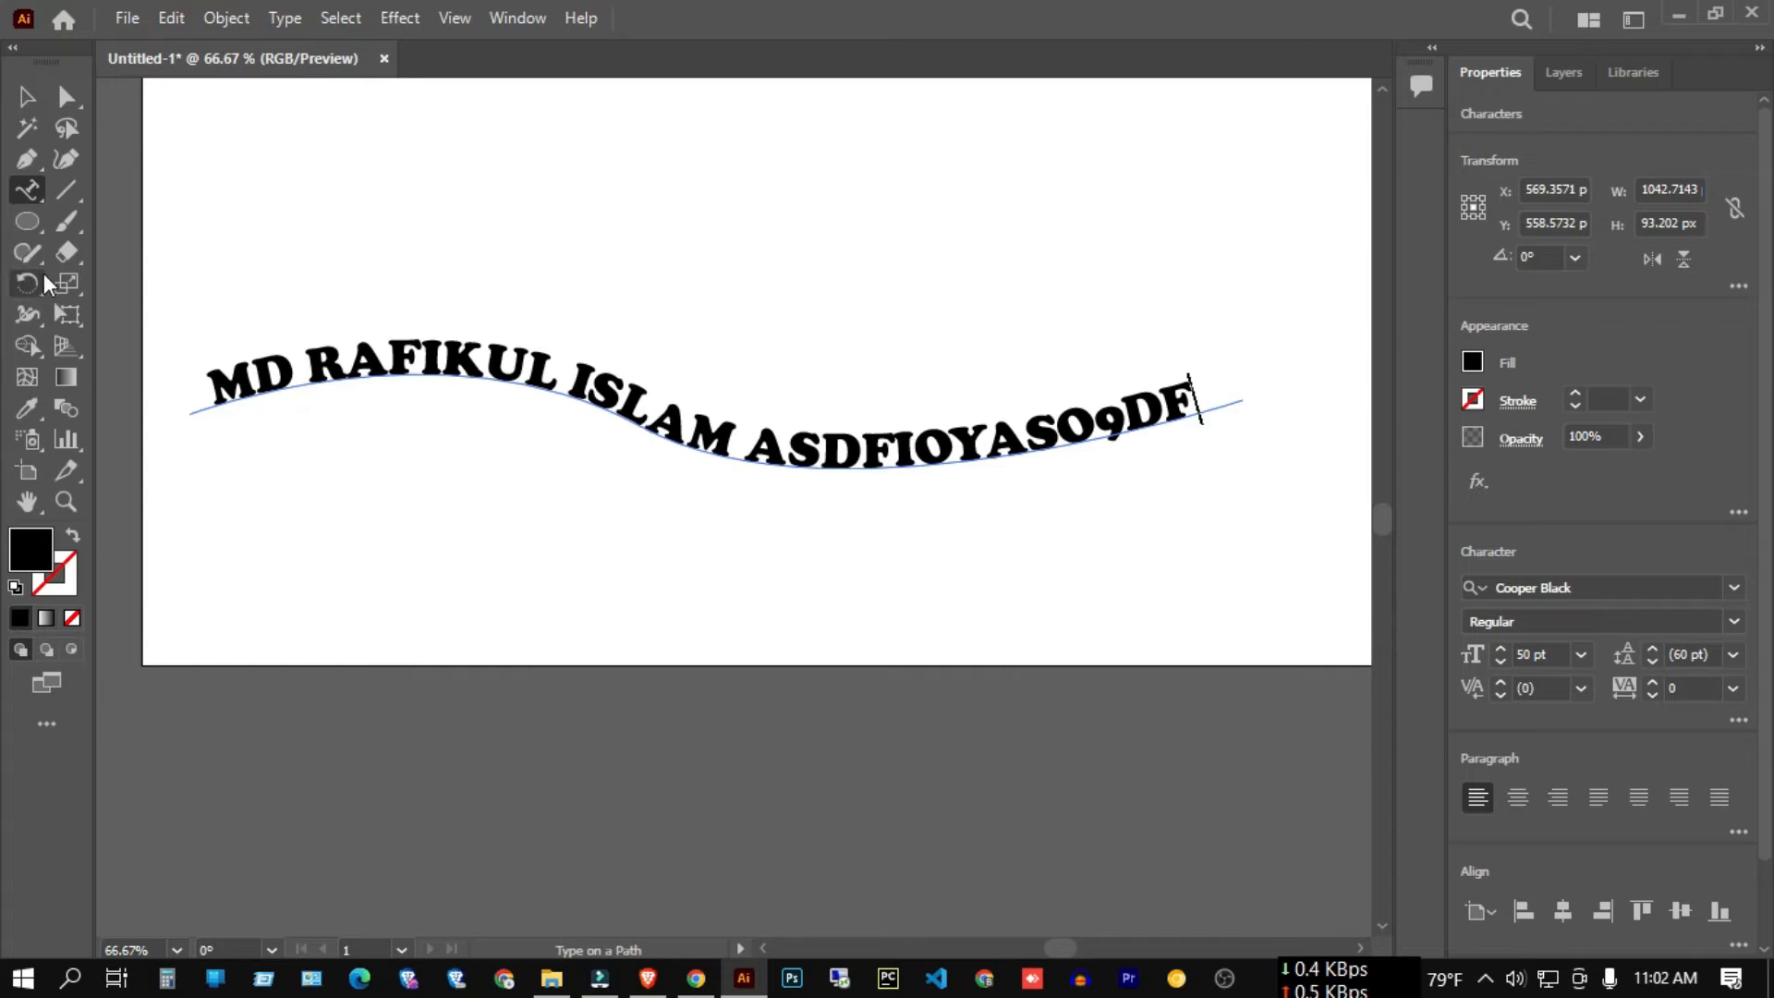
{"action": "left_click", "coordinate": [21, 98]}
{"action": "left_click", "coordinate": [393, 171]}
Marquee-select the curved name text along the wave to remove it.
{"action": "left_click", "coordinate": [361, 158]}
{"action": "key", "text": "ctrl+a"}
{"action": "scroll", "coordinate": [591, 286], "scroll_direction": "down", "scroll_amount": 2}
{"action": "scroll", "coordinate": [604, 310], "scroll_direction": "down", "scroll_amount": 2}
{"action": "scroll", "coordinate": [603, 310], "scroll_direction": "up", "scroll_amount": 2}
{"action": "left_click", "coordinate": [590, 297]}
{"action": "left_click_drag", "start_coordinate": [479, 285], "coordinate": [768, 553]}
{"action": "scroll", "coordinate": [735, 392], "scroll_direction": "up", "scroll_amount": 3}
{"action": "left_click", "coordinate": [483, 292]}
{"action": "scroll", "coordinate": [661, 407], "scroll_direction": "down", "scroll_amount": 4}
{"action": "mouse_move", "coordinate": [382, 305]}
{"action": "left_mouse_down"}
{"action": "mouse_move", "coordinate": [939, 610]}
{"action": "mouse_move", "coordinate": [924, 596]}
{"action": "left_mouse_up"}
{"action": "left_click", "coordinate": [858, 549]}
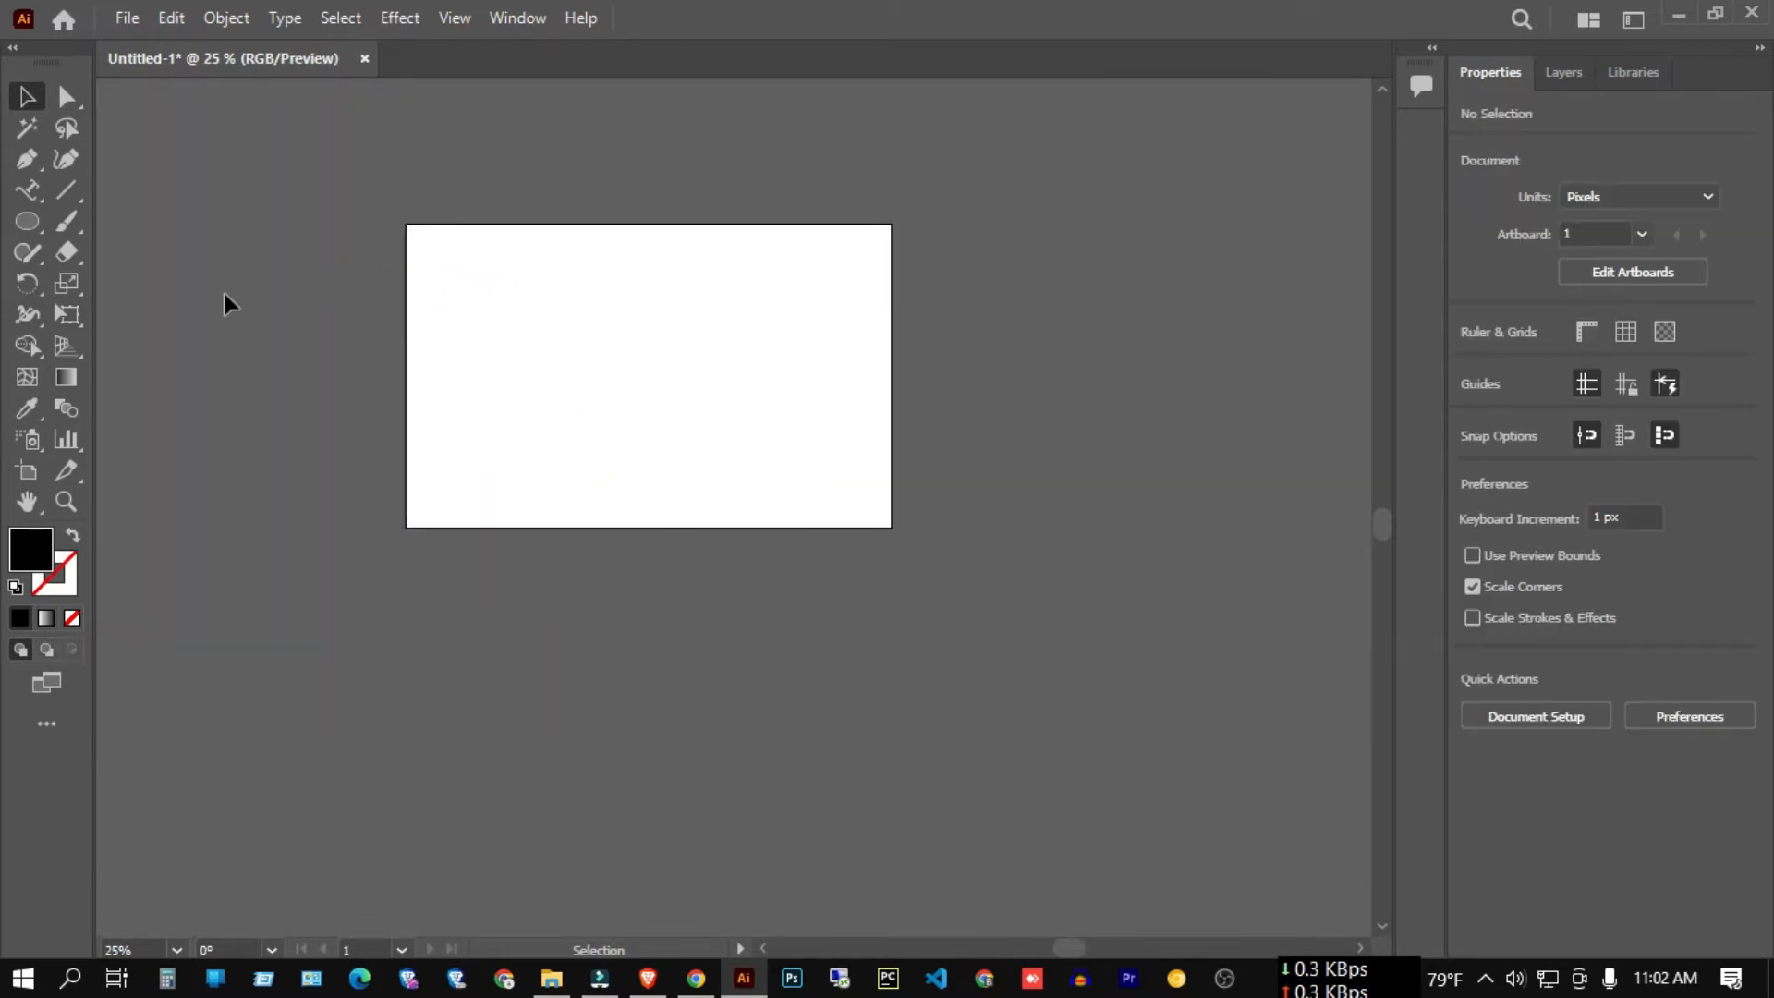
Draw a 414 px circle with the Ellipse Tool, no fill and a 2 pt stroke.
{"action": "left_click", "coordinate": [27, 190]}
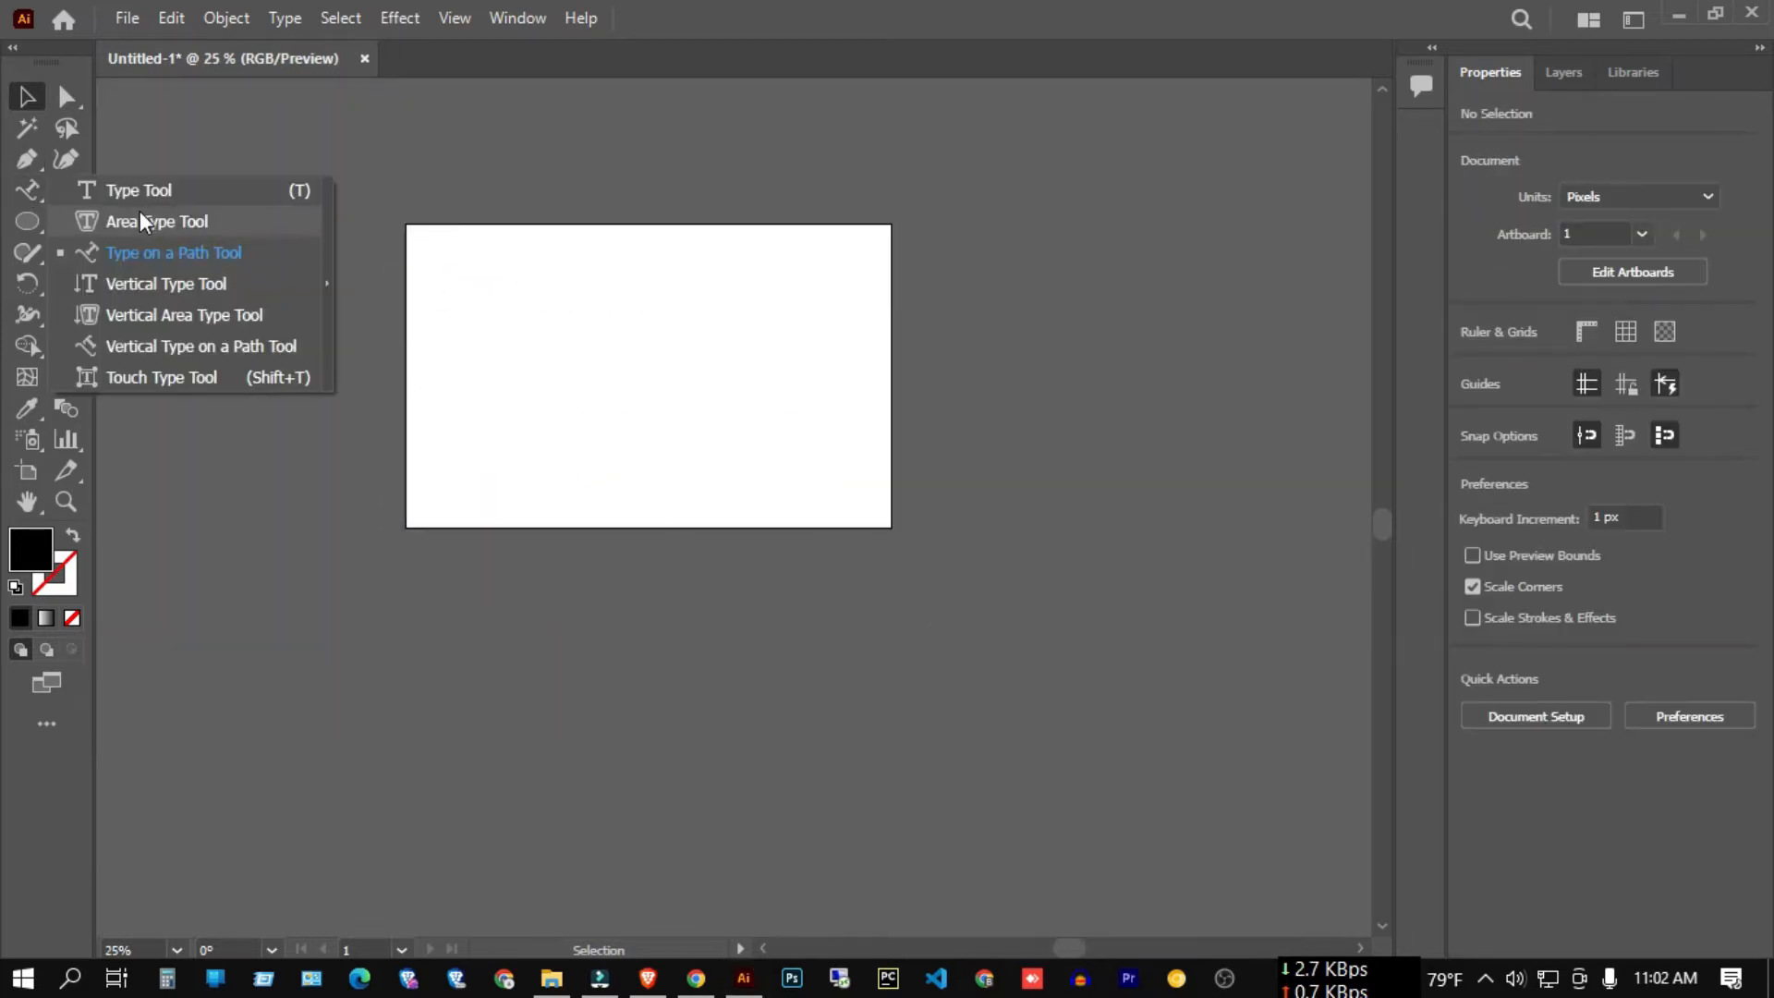
{"action": "left_click", "coordinate": [37, 220]}
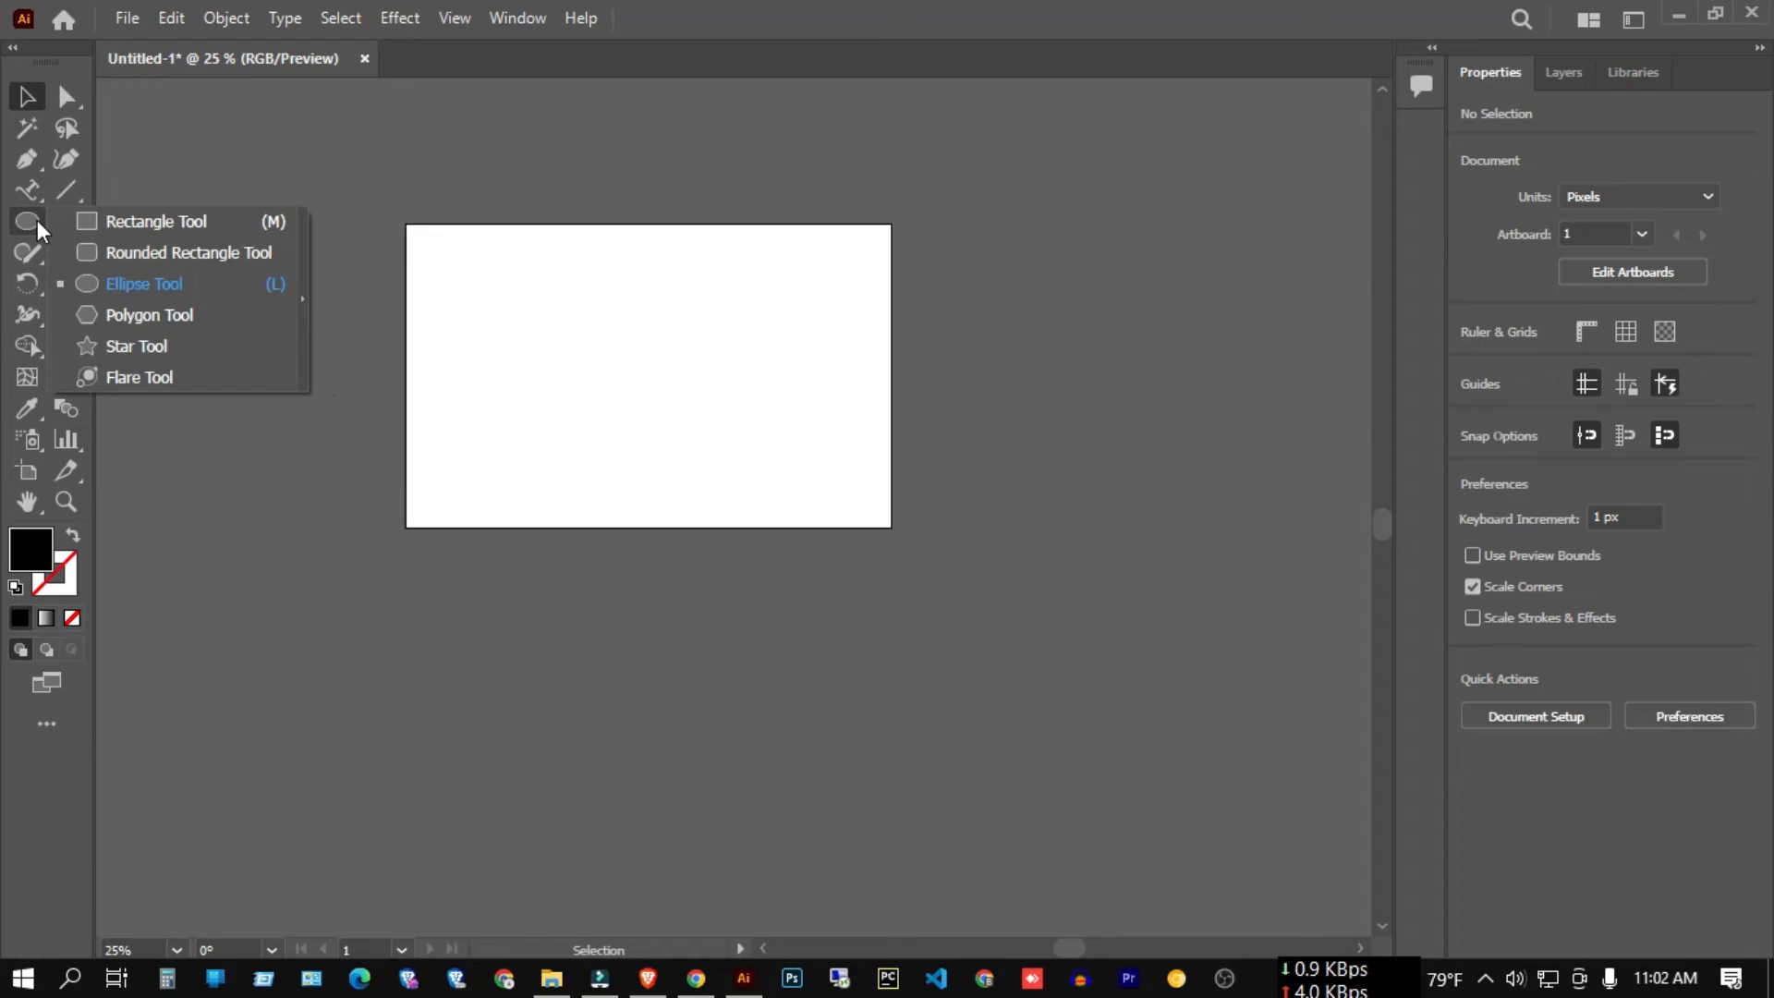
{"action": "left_click", "coordinate": [169, 289]}
{"action": "scroll", "coordinate": [650, 400], "scroll_direction": "up", "scroll_amount": 1}
{"action": "scroll", "coordinate": [632, 427], "scroll_direction": "up", "scroll_amount": 3}
{"action": "left_click_drag", "start_coordinate": [666, 442], "coordinate": [875, 649]}
{"action": "left_click", "coordinate": [1473, 362]}
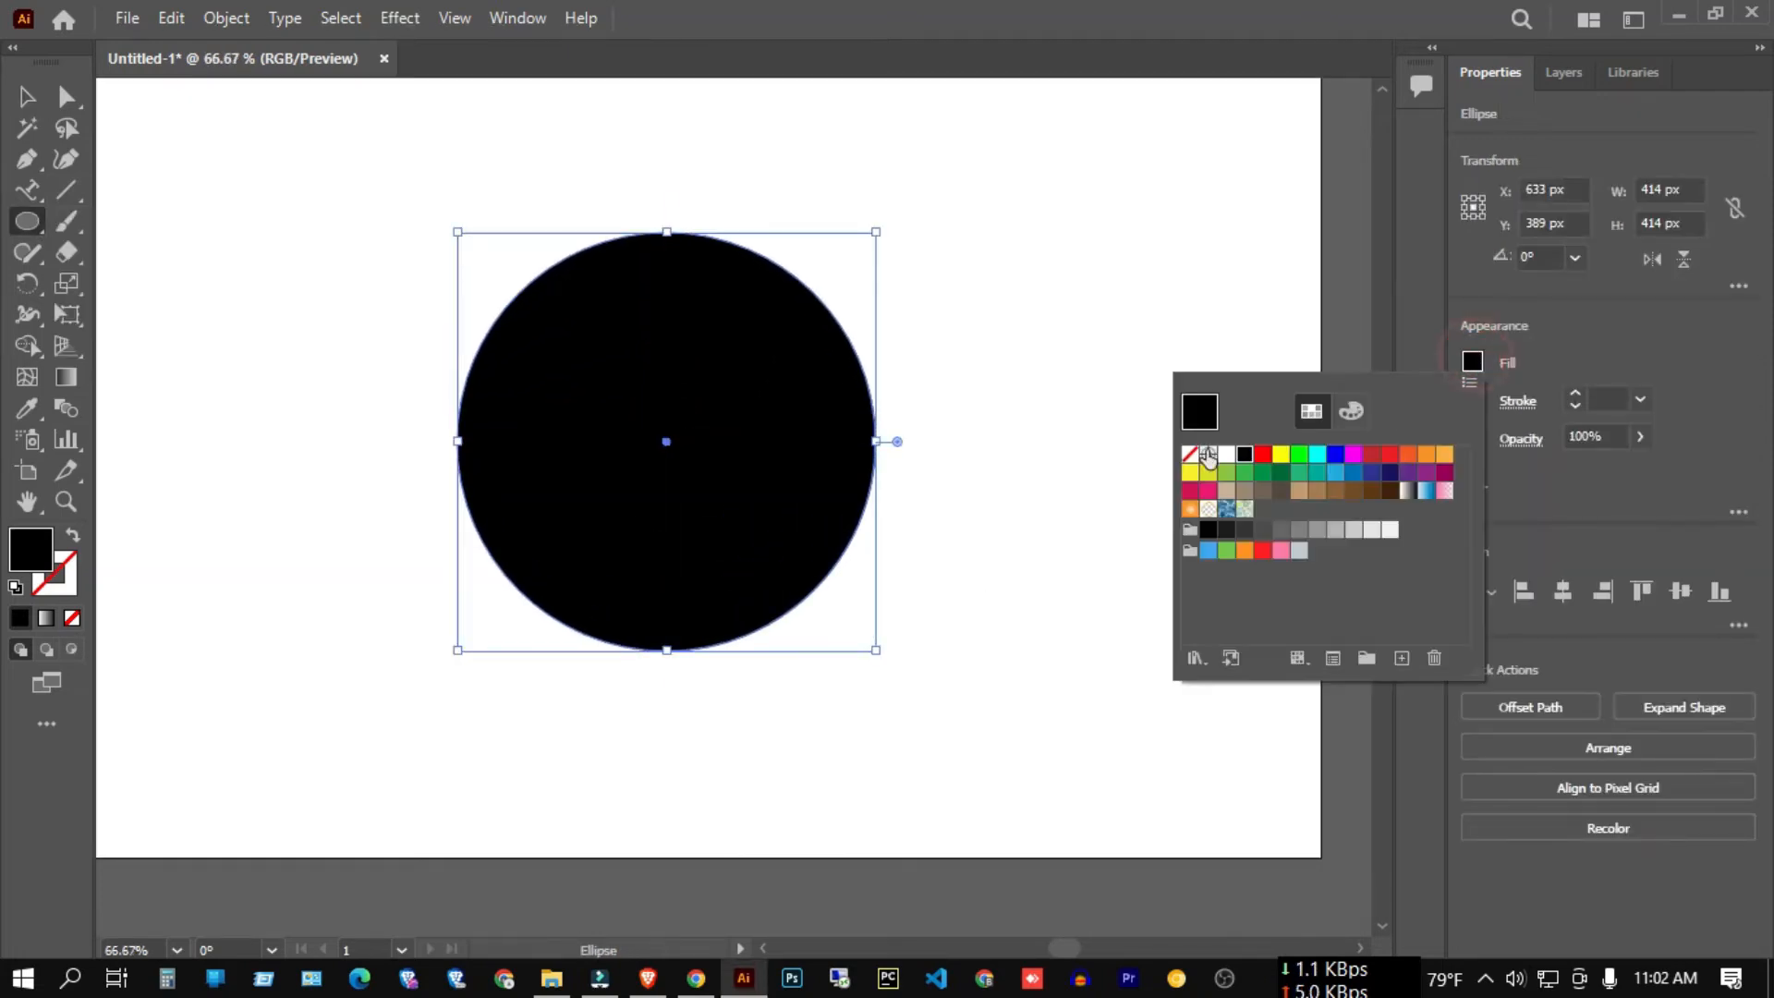
{"action": "left_click", "coordinate": [1190, 454]}
{"action": "left_click", "coordinate": [1576, 392]}
{"action": "left_click", "coordinate": [1575, 391]}
{"action": "left_click", "coordinate": [30, 98]}
{"action": "left_click_drag", "start_coordinate": [218, 169], "coordinate": [572, 363]}
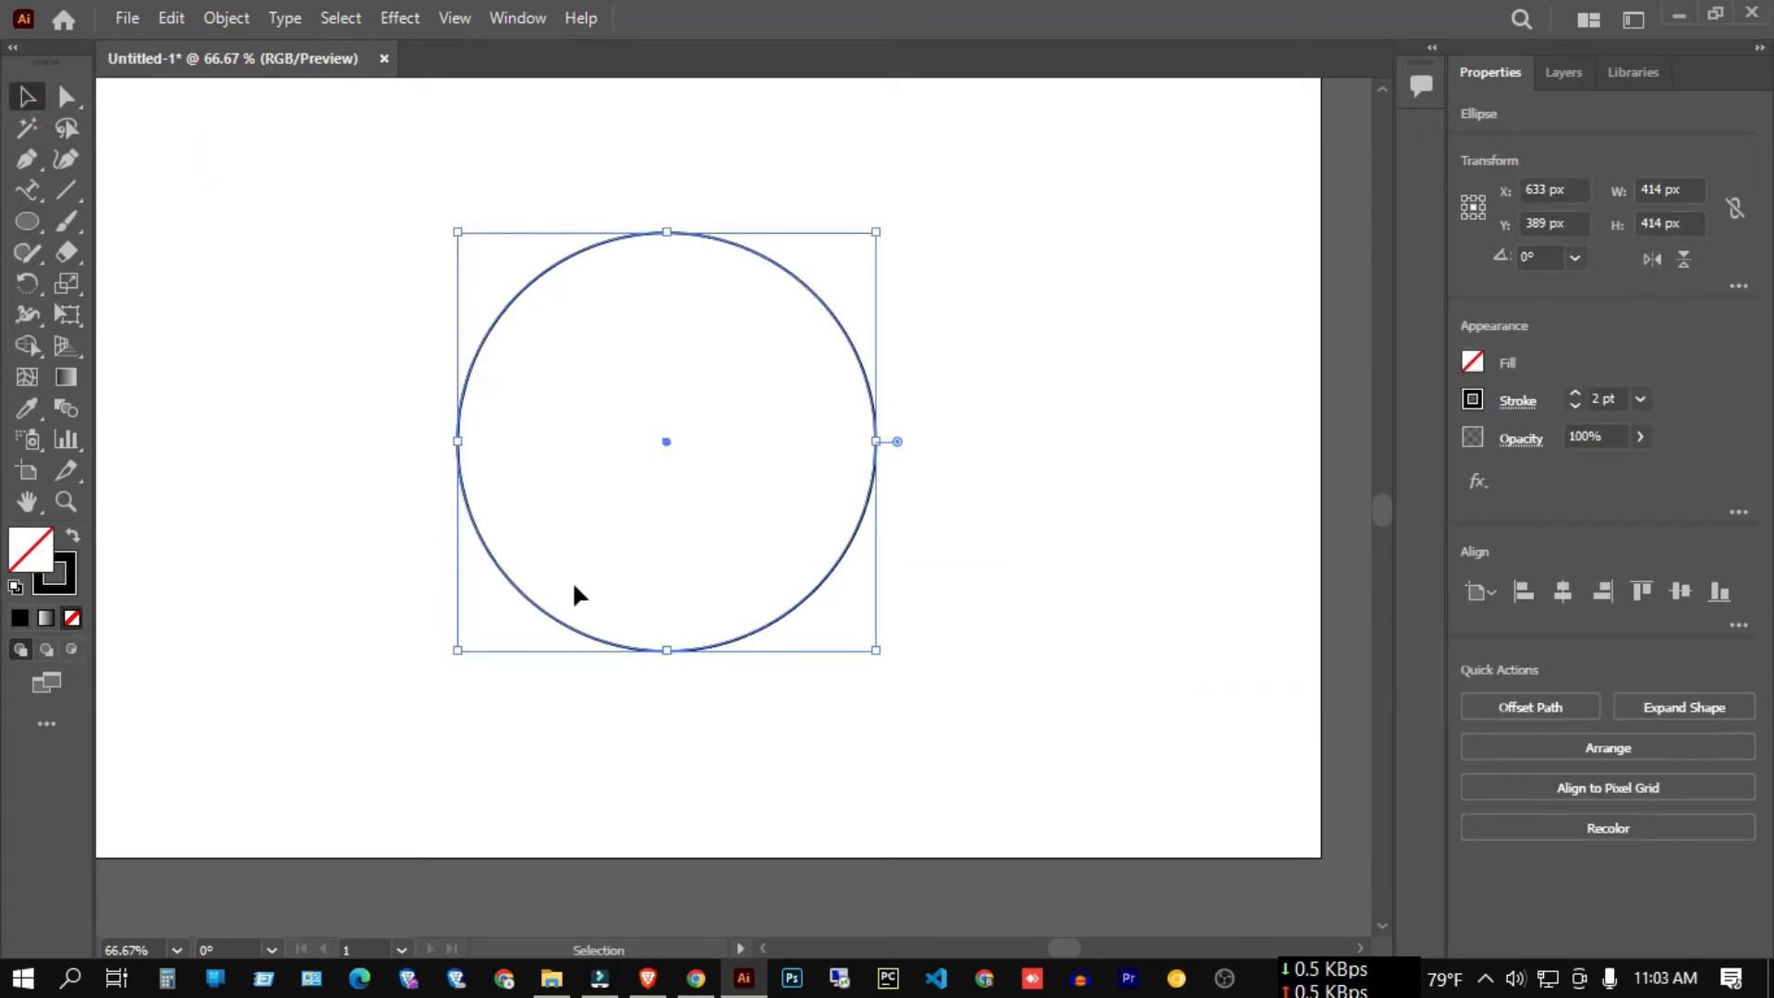
Start Type on a Path text along the circle's top edge.
{"action": "left_click", "coordinate": [26, 192]}
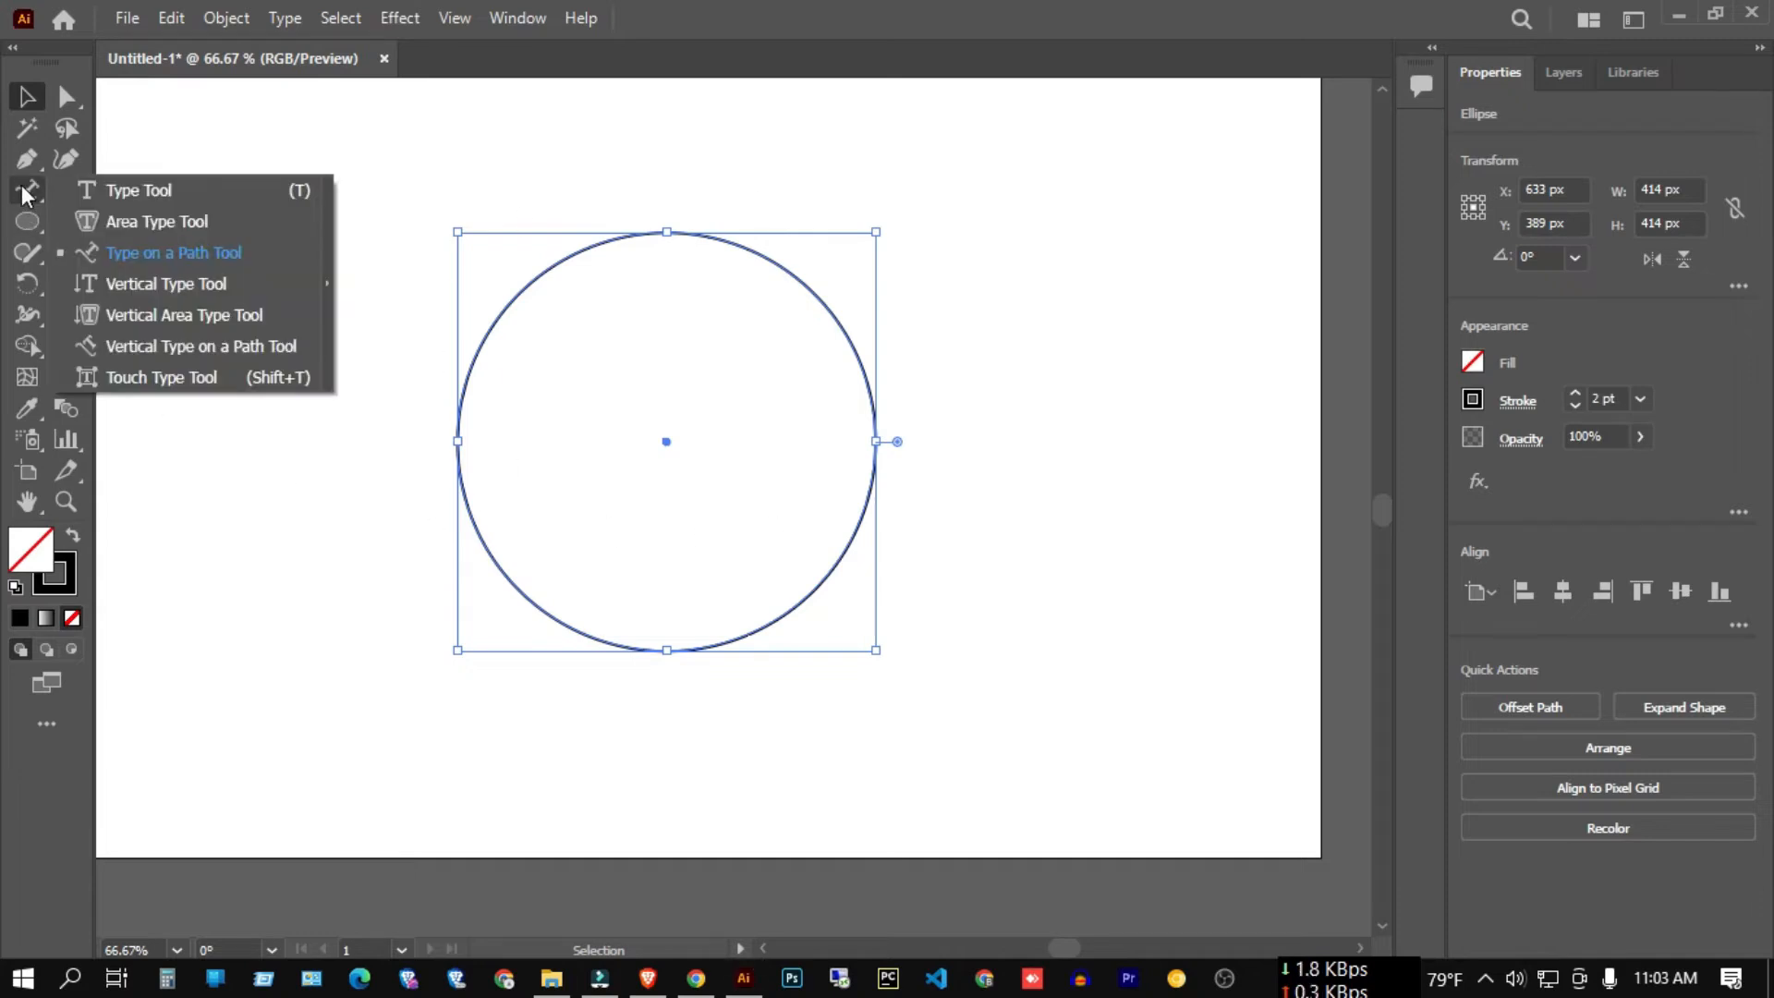
{"action": "left_click", "coordinate": [189, 256]}
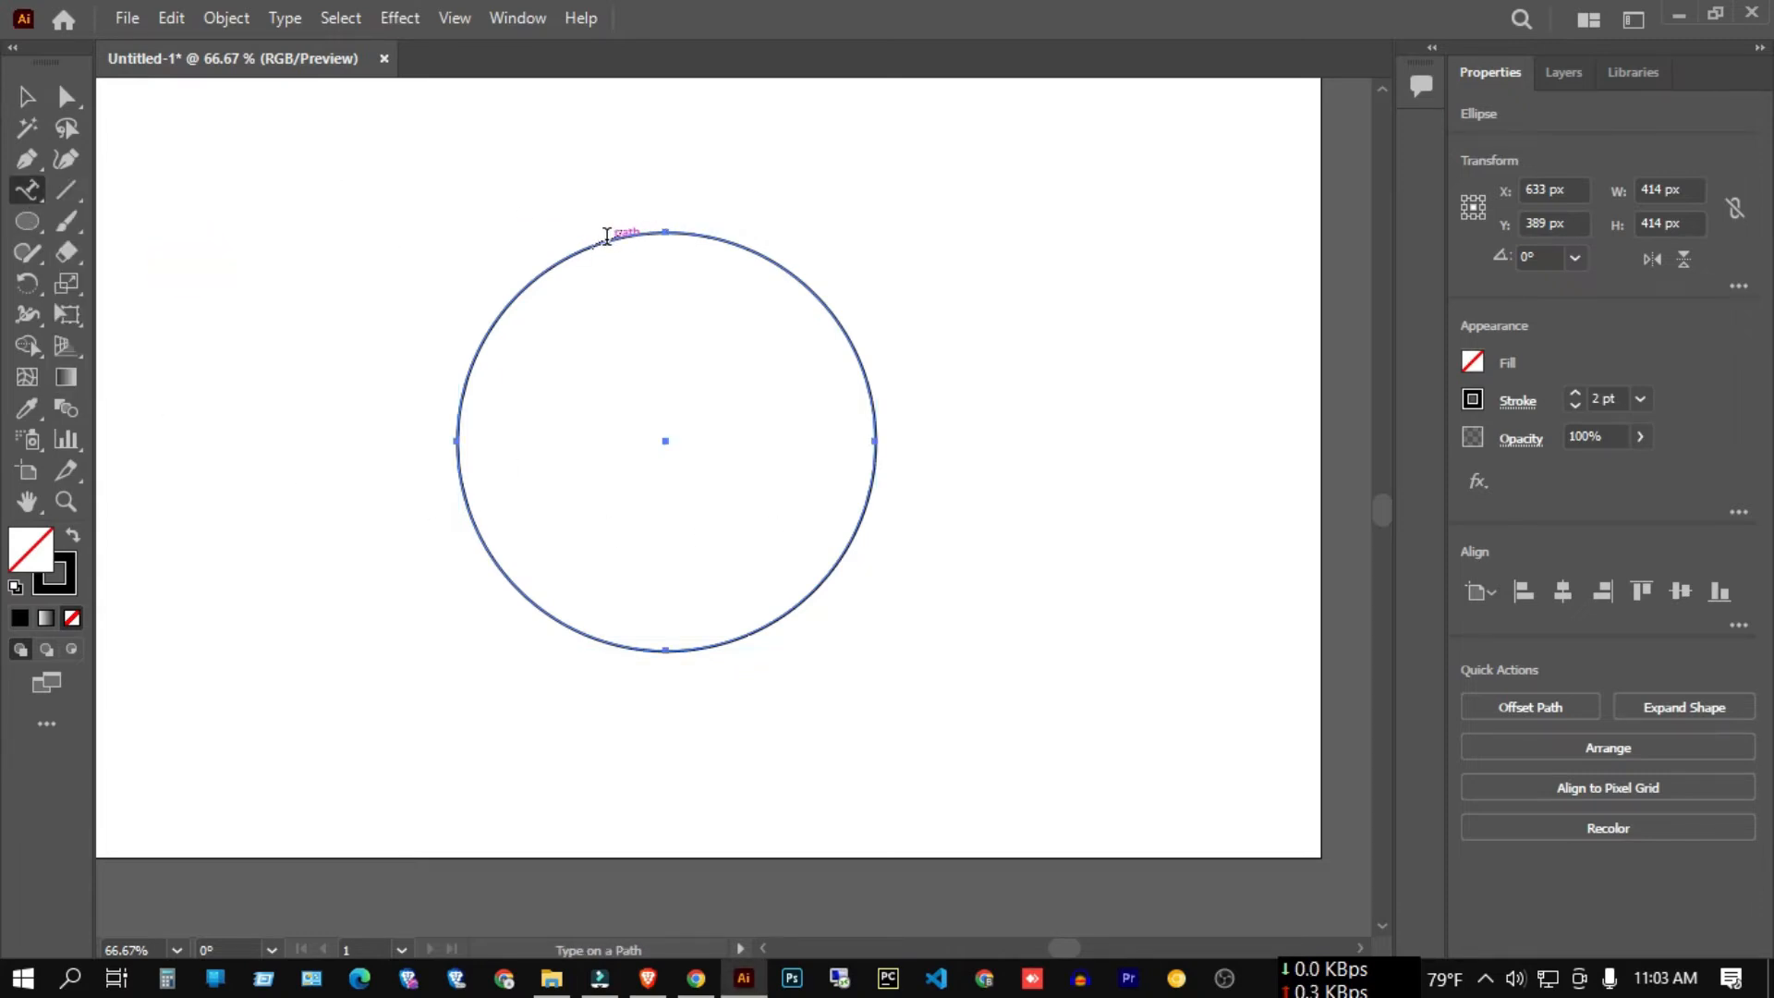
{"action": "left_click", "coordinate": [612, 236]}
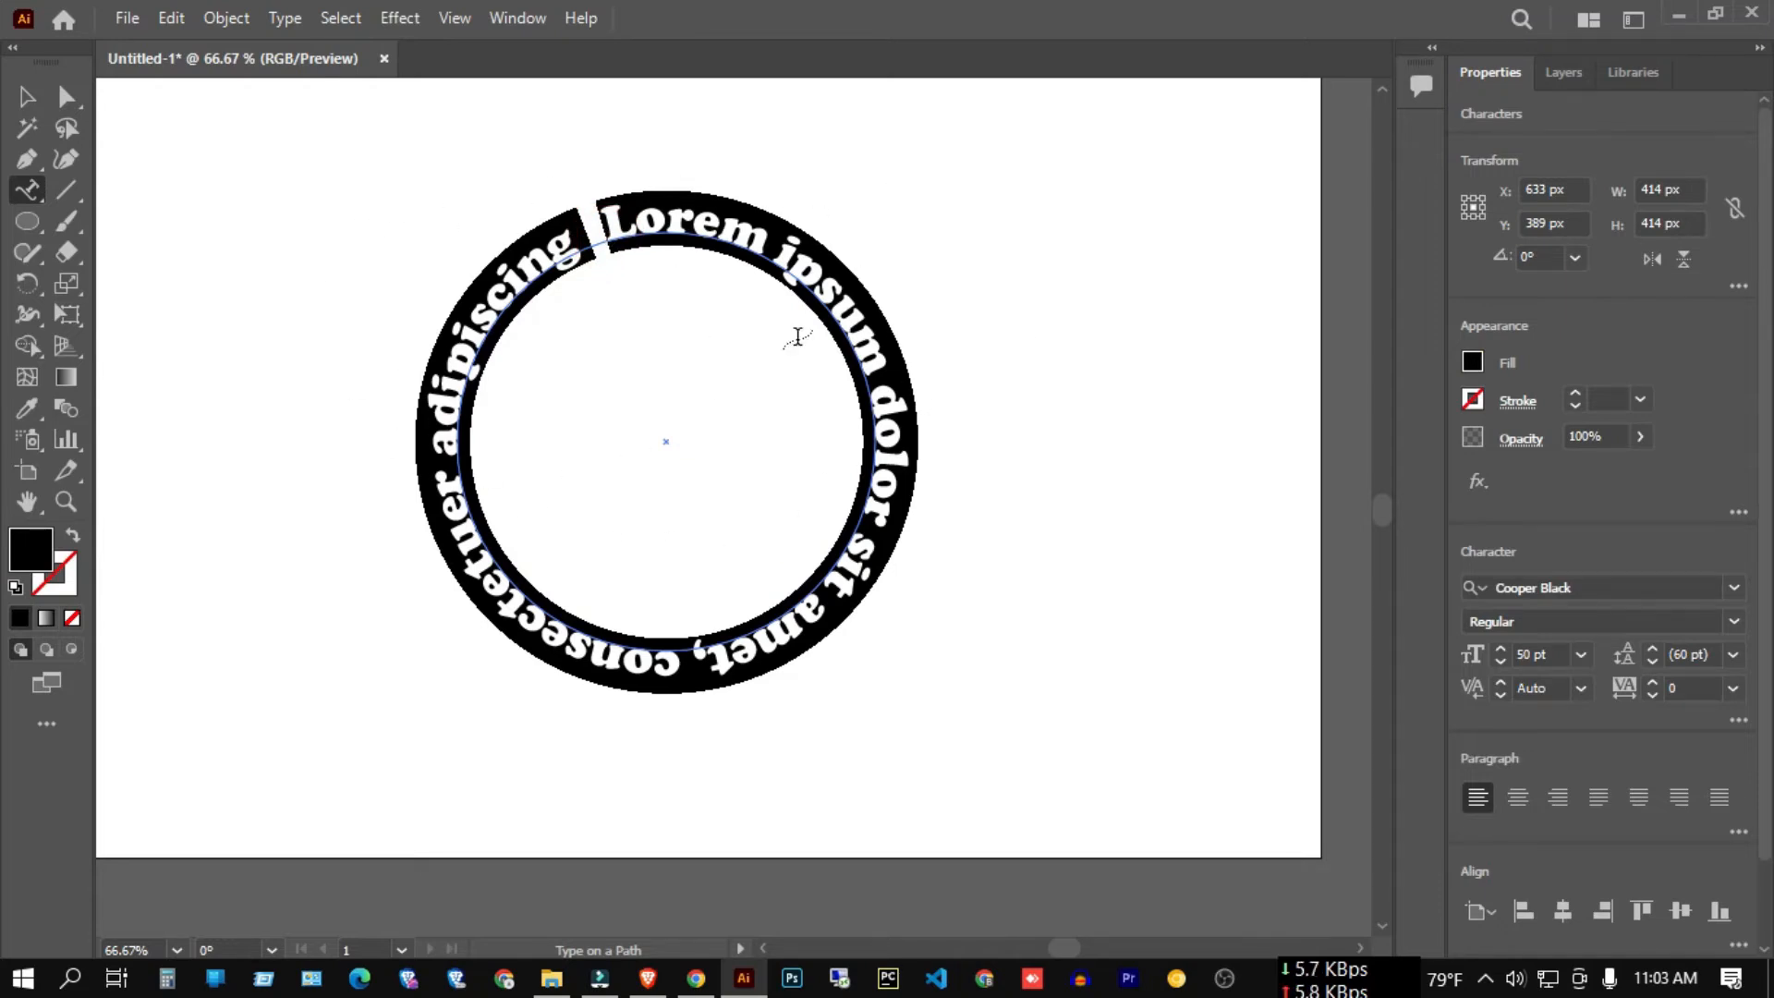
Select the circle together with its placeholder path text and delete both.
{"action": "left_click", "coordinate": [28, 98]}
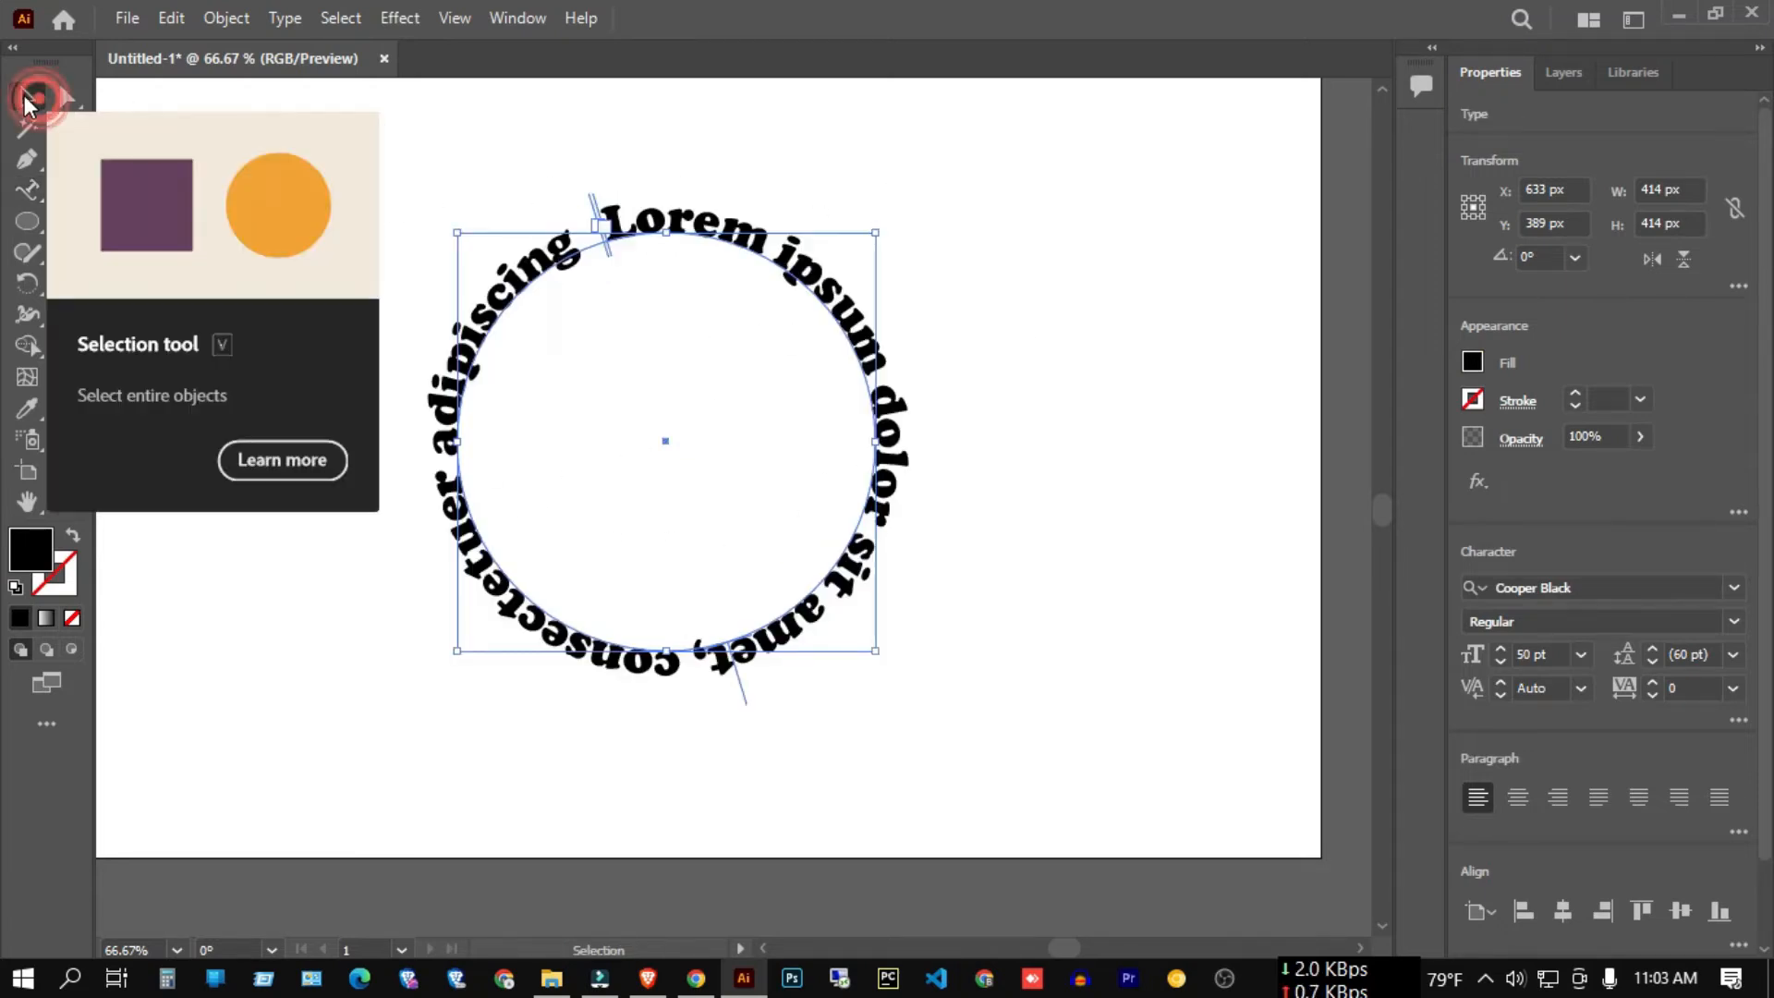
{"action": "left_click", "coordinate": [420, 159]}
{"action": "left_click", "coordinate": [852, 458]}
{"action": "key", "text": "Delete"}
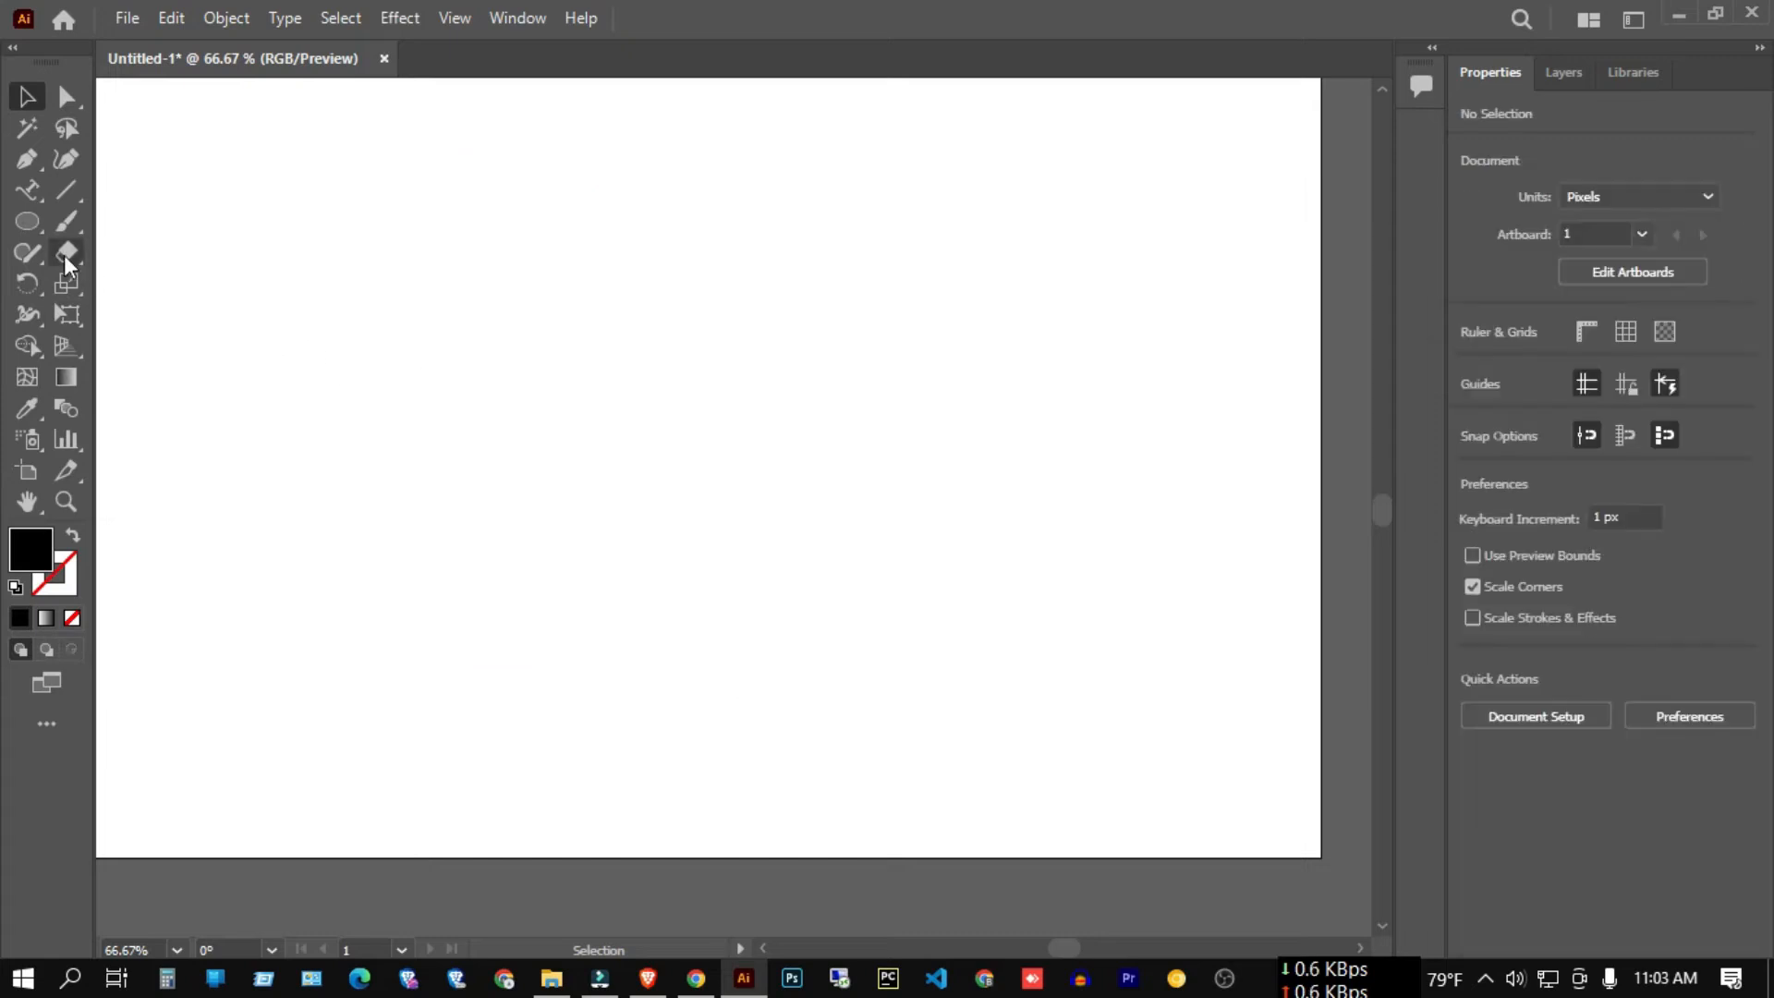
Type the test line 'FDJGHDFGHDDDF' as point text, then select it and delete it.
{"action": "left_click", "coordinate": [28, 190]}
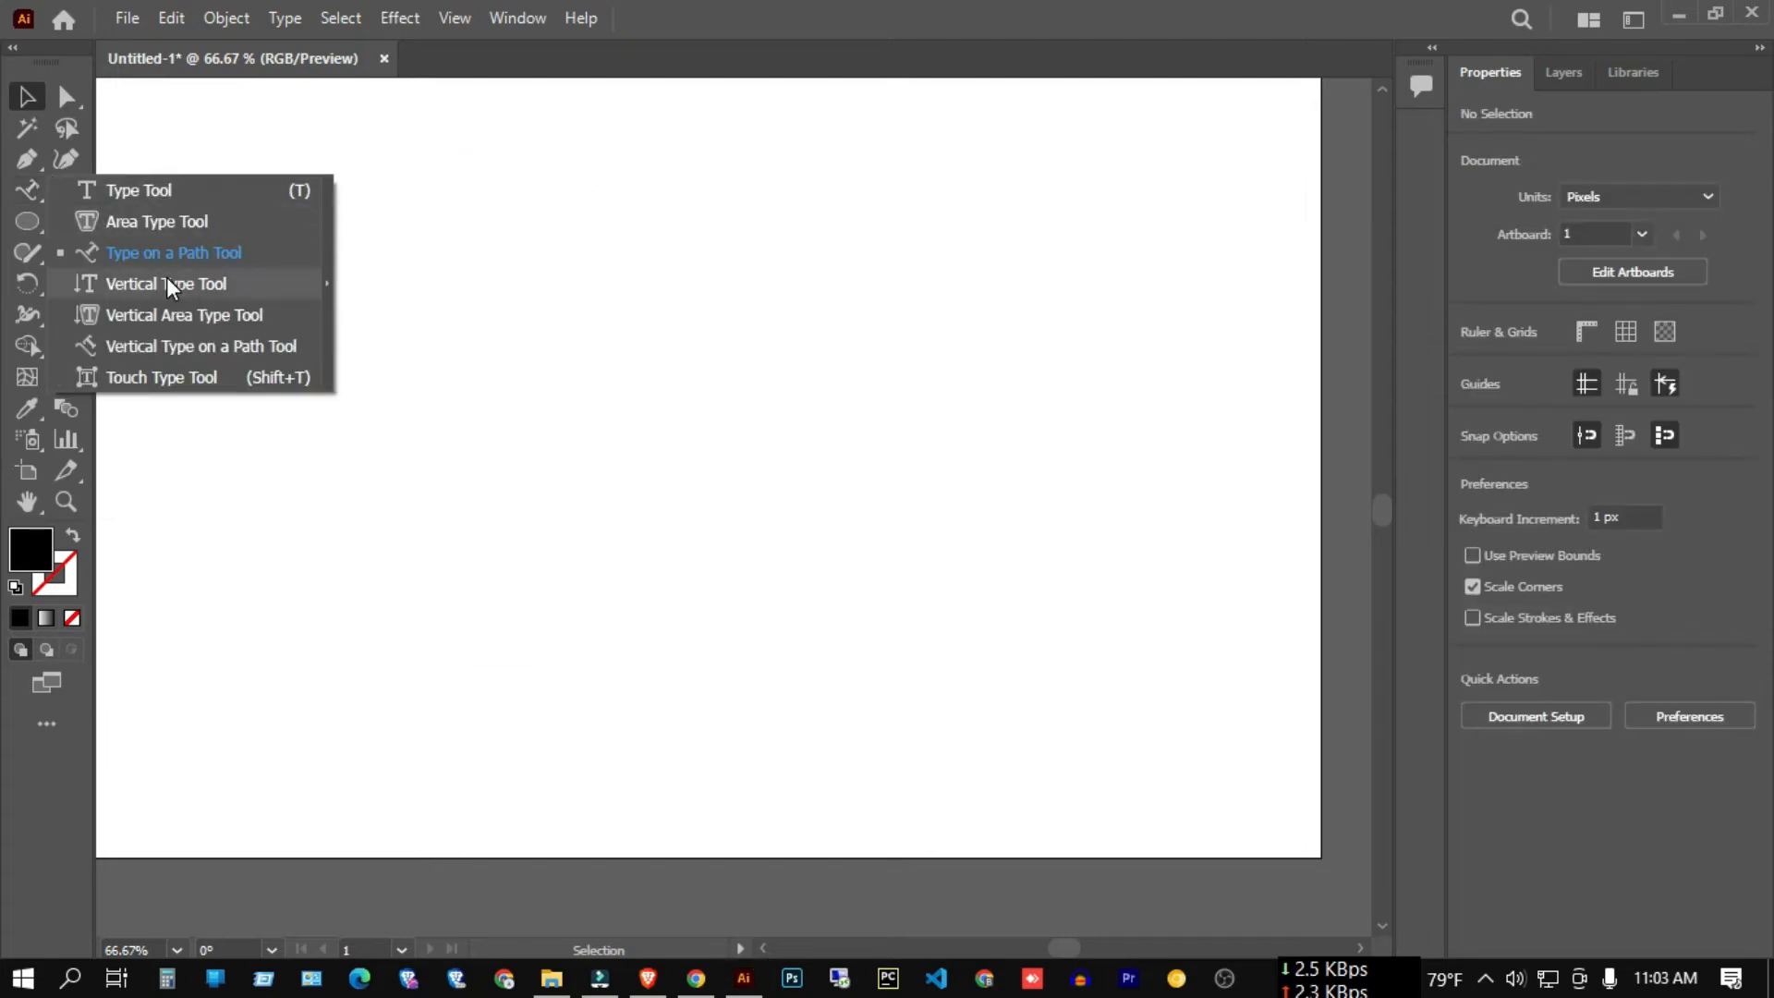
{"action": "left_click", "coordinate": [470, 218]}
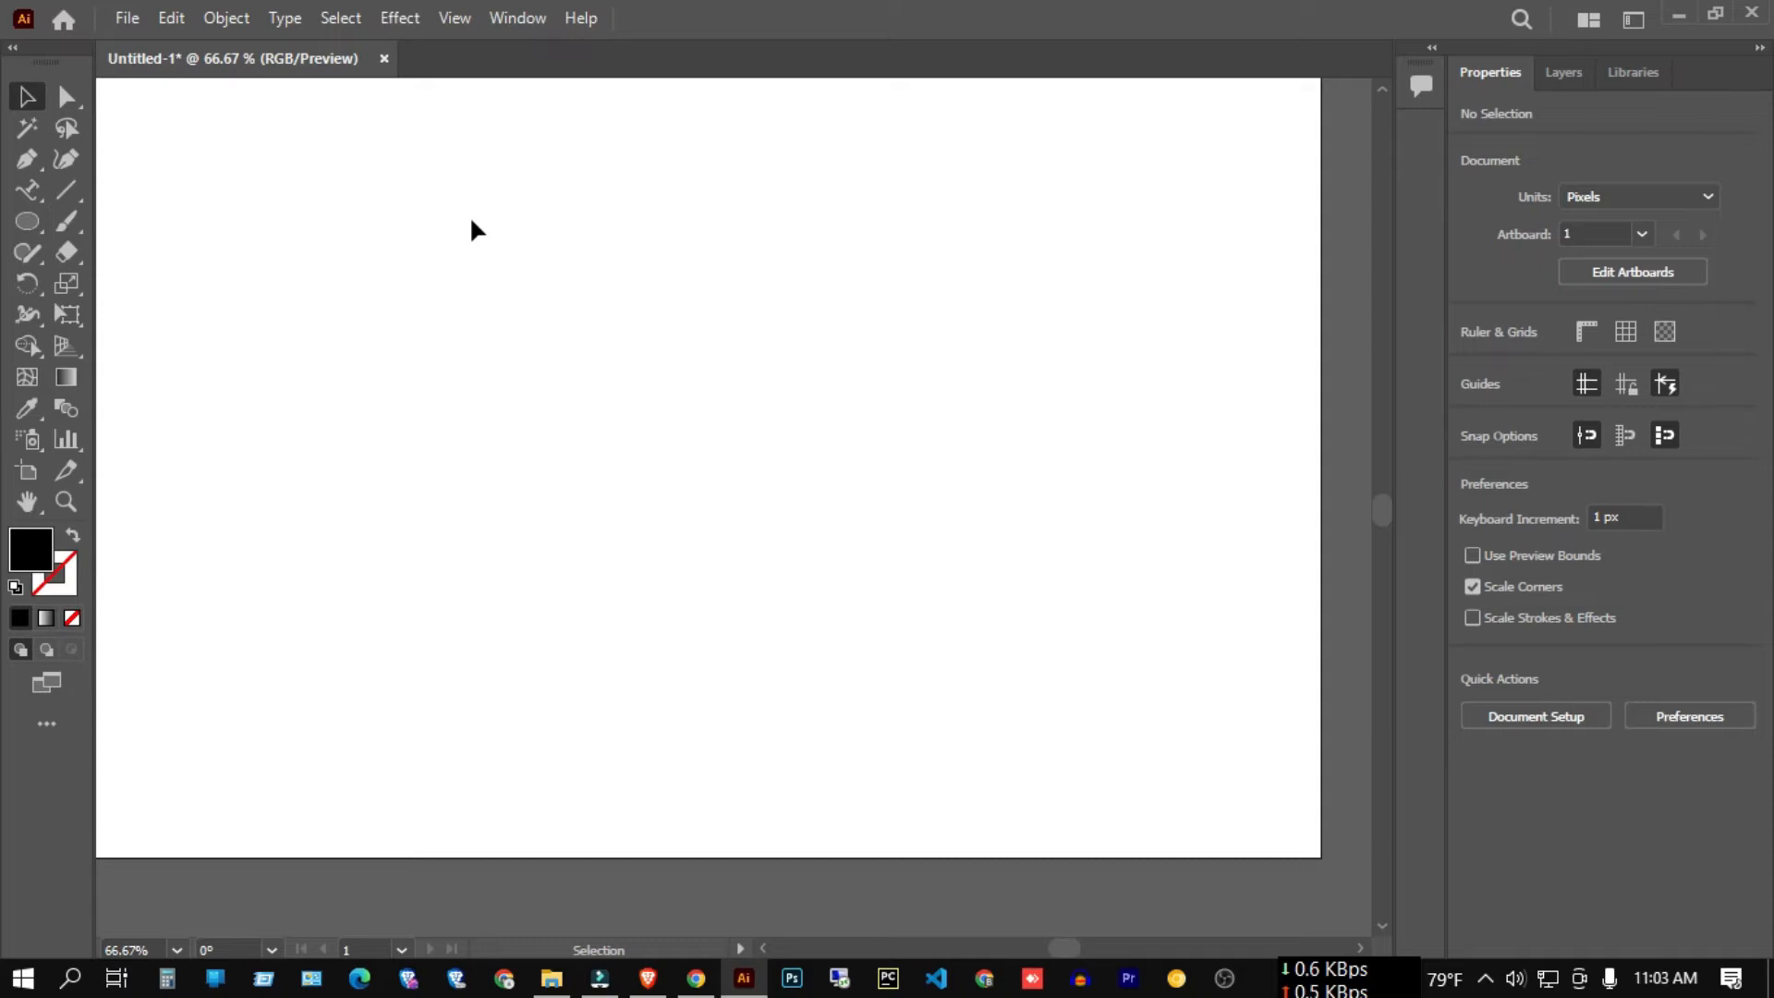
{"action": "scroll", "coordinate": [639, 336], "scroll_direction": "down", "scroll_amount": 1}
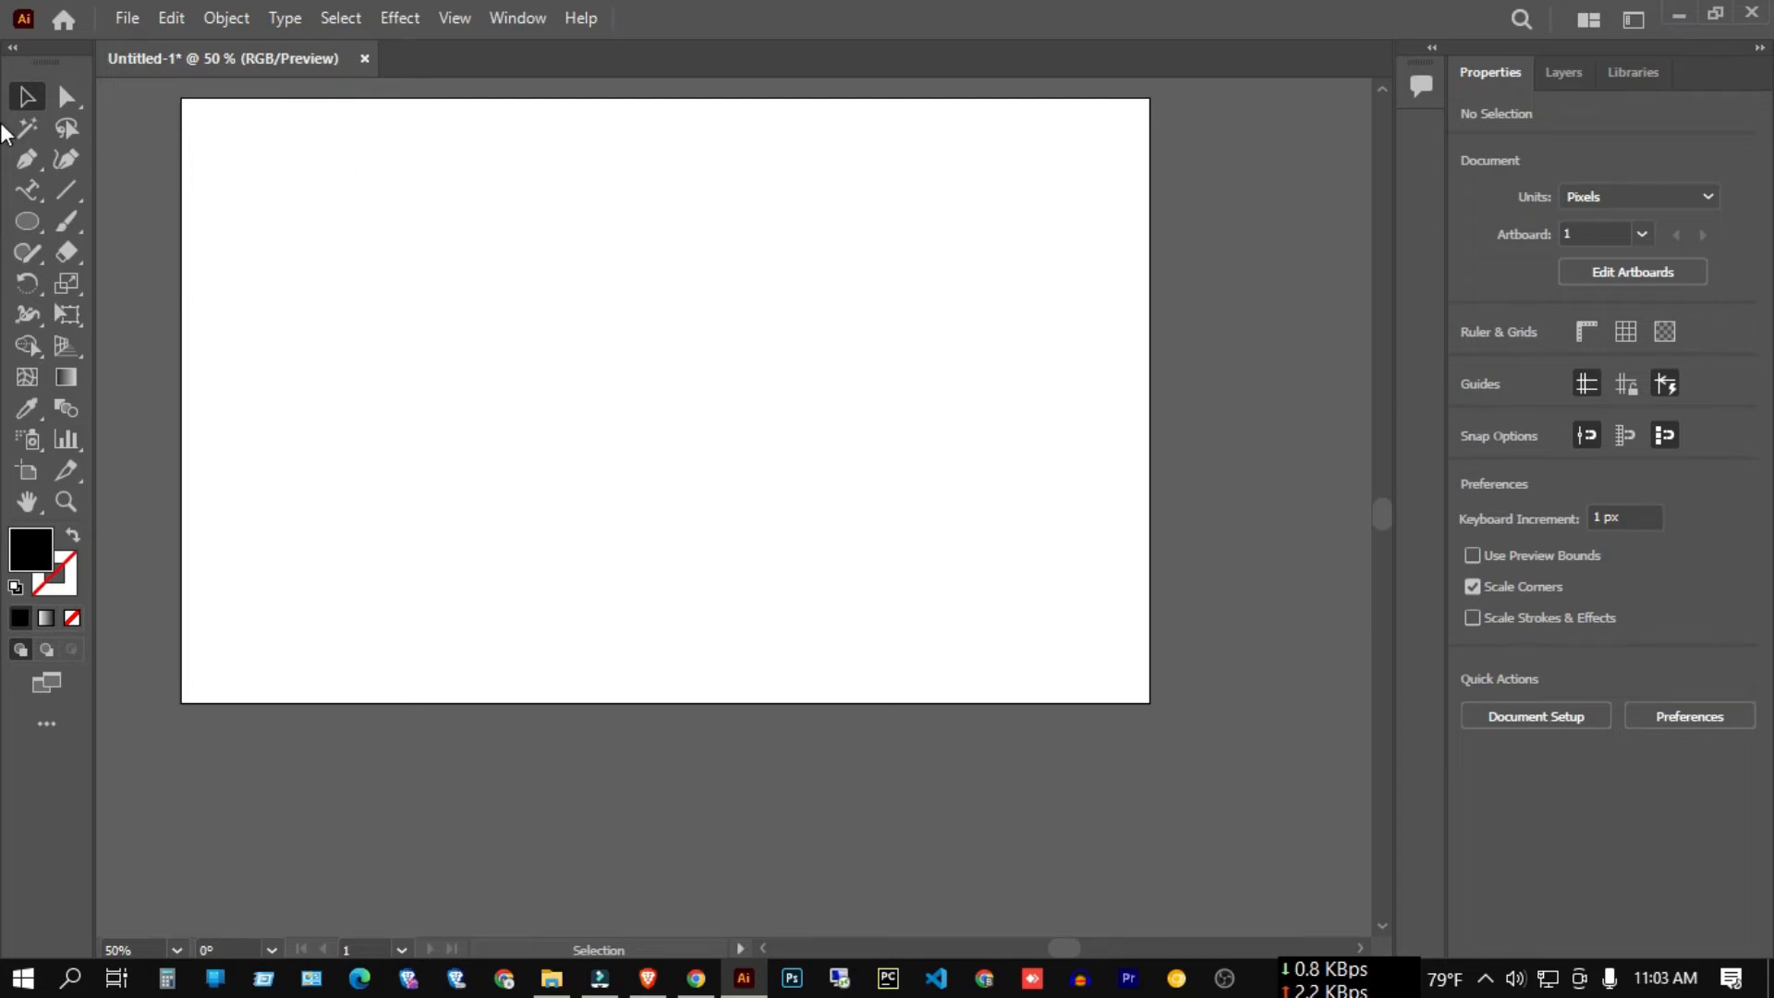
{"action": "right_click", "coordinate": [30, 196]}
{"action": "left_click", "coordinate": [171, 181]}
{"action": "left_click", "coordinate": [285, 163]}
{"action": "type", "text": "FDJGHDFGHDDDF"}
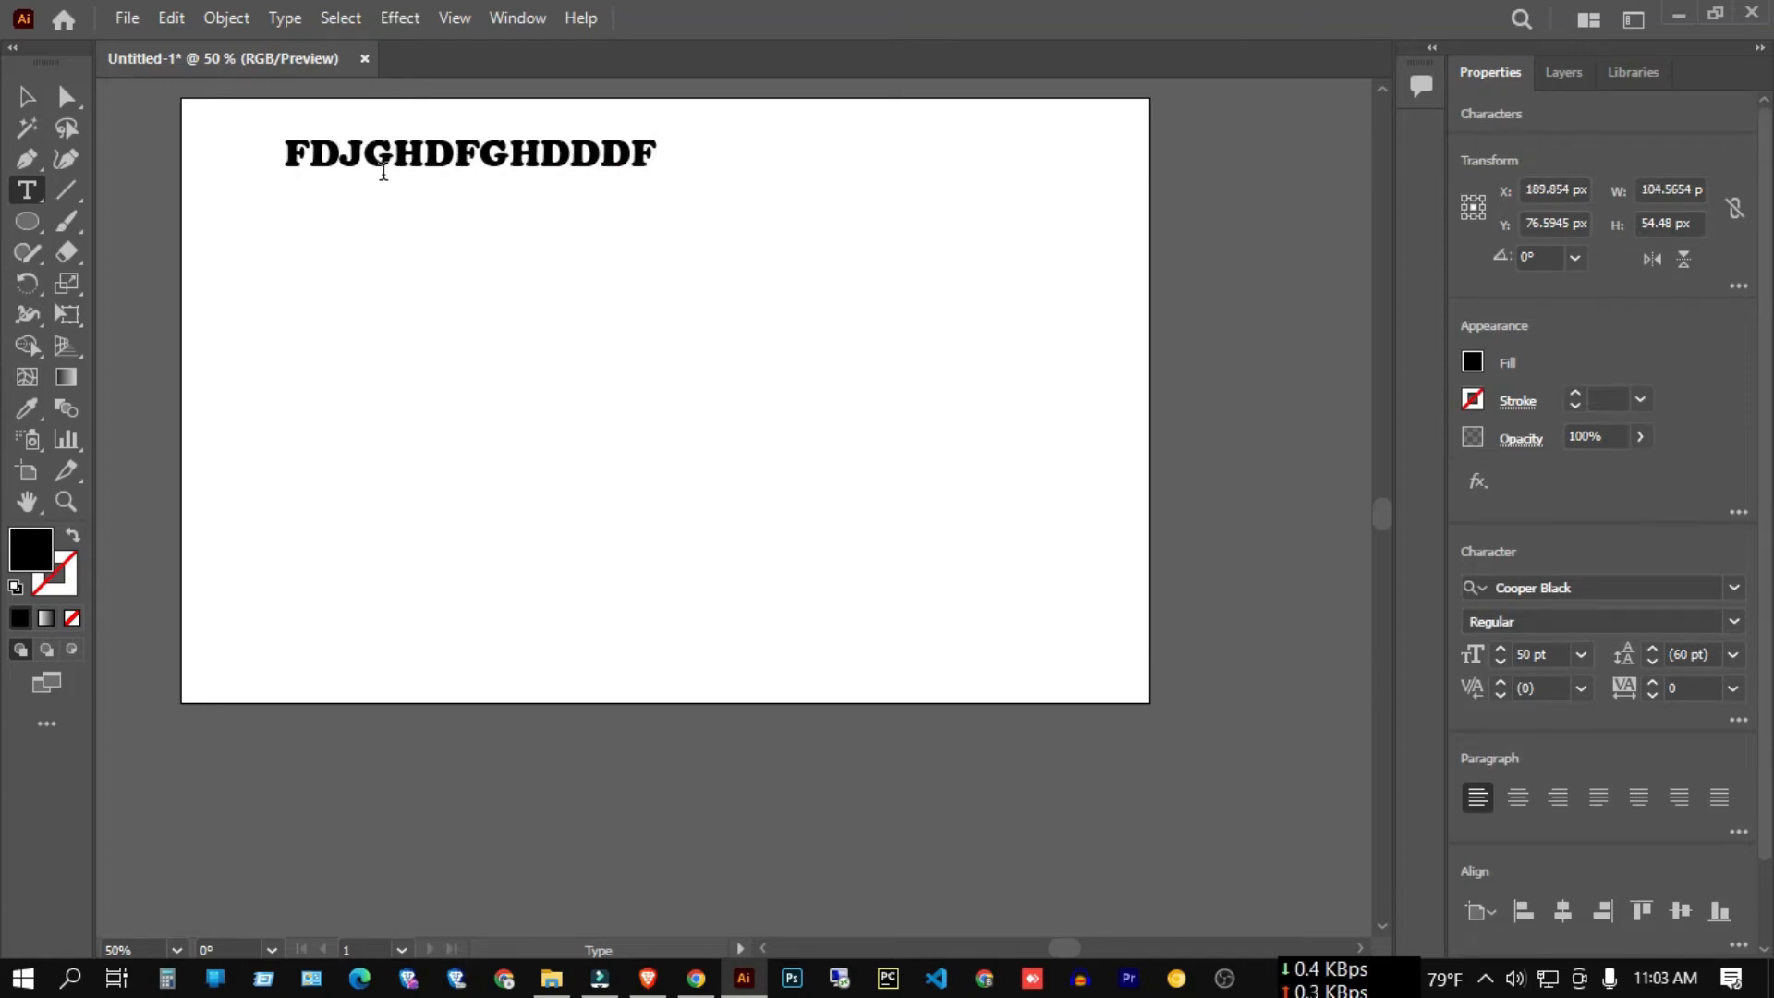
{"action": "left_click", "coordinate": [27, 95]}
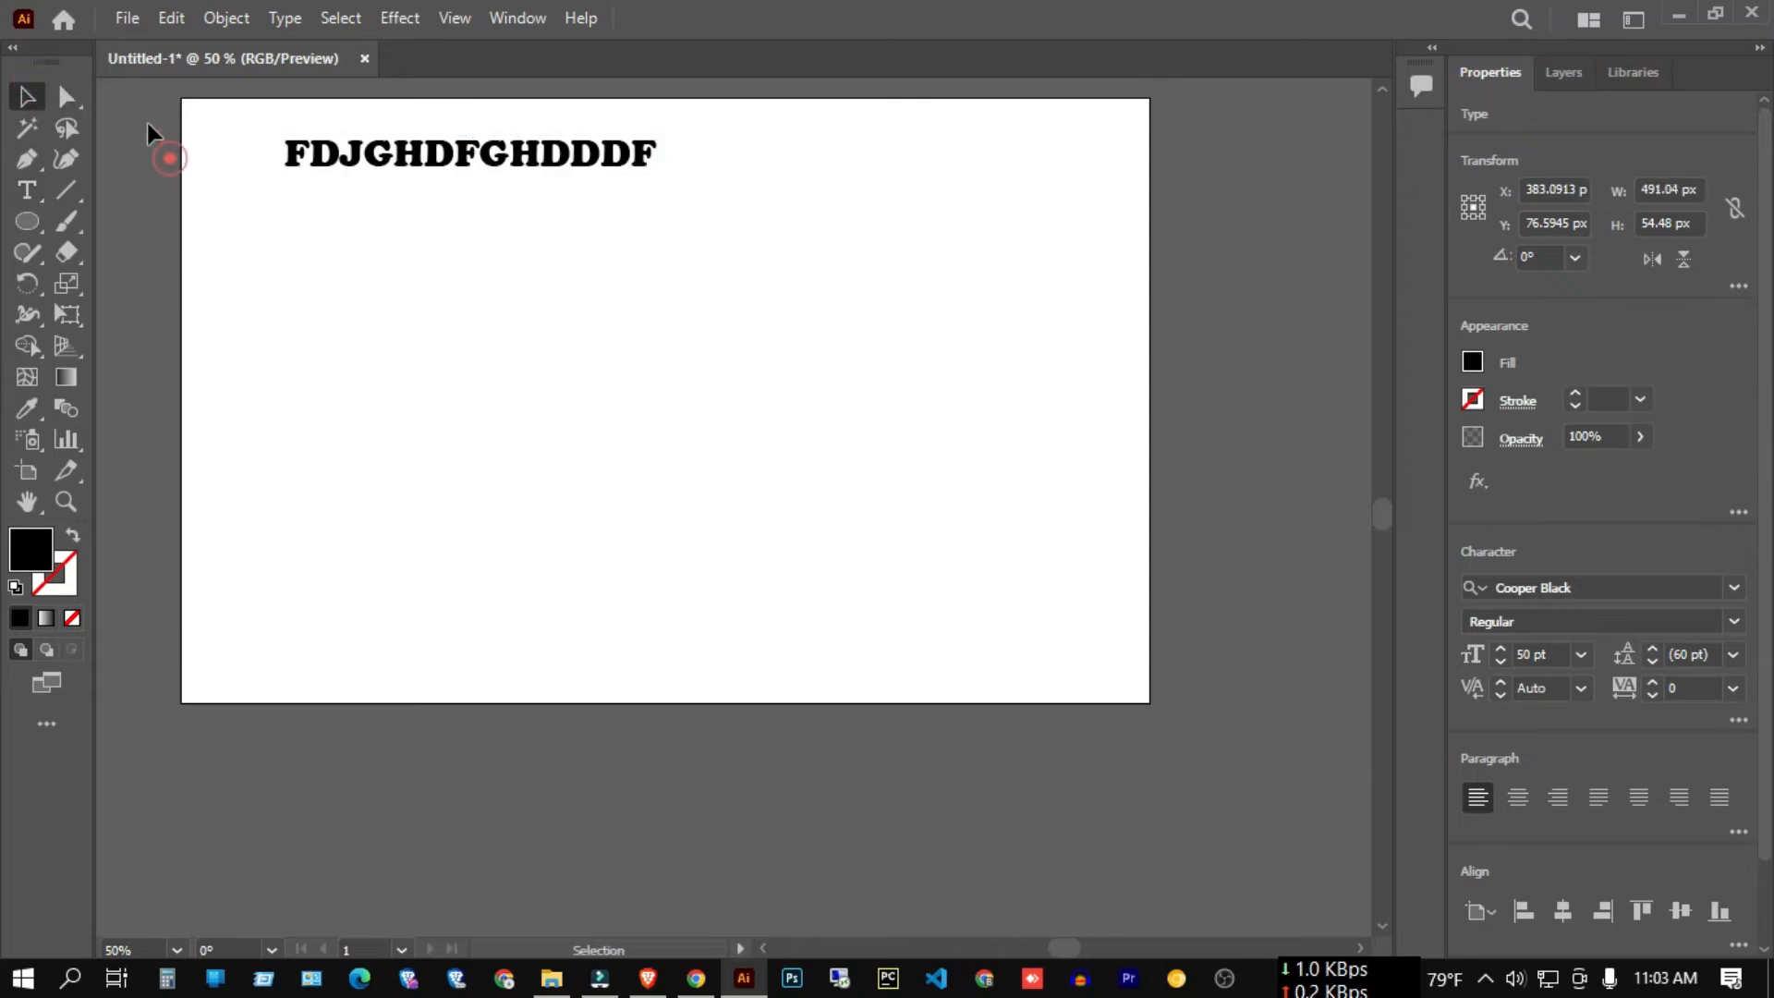
{"action": "key", "text": "Delete"}
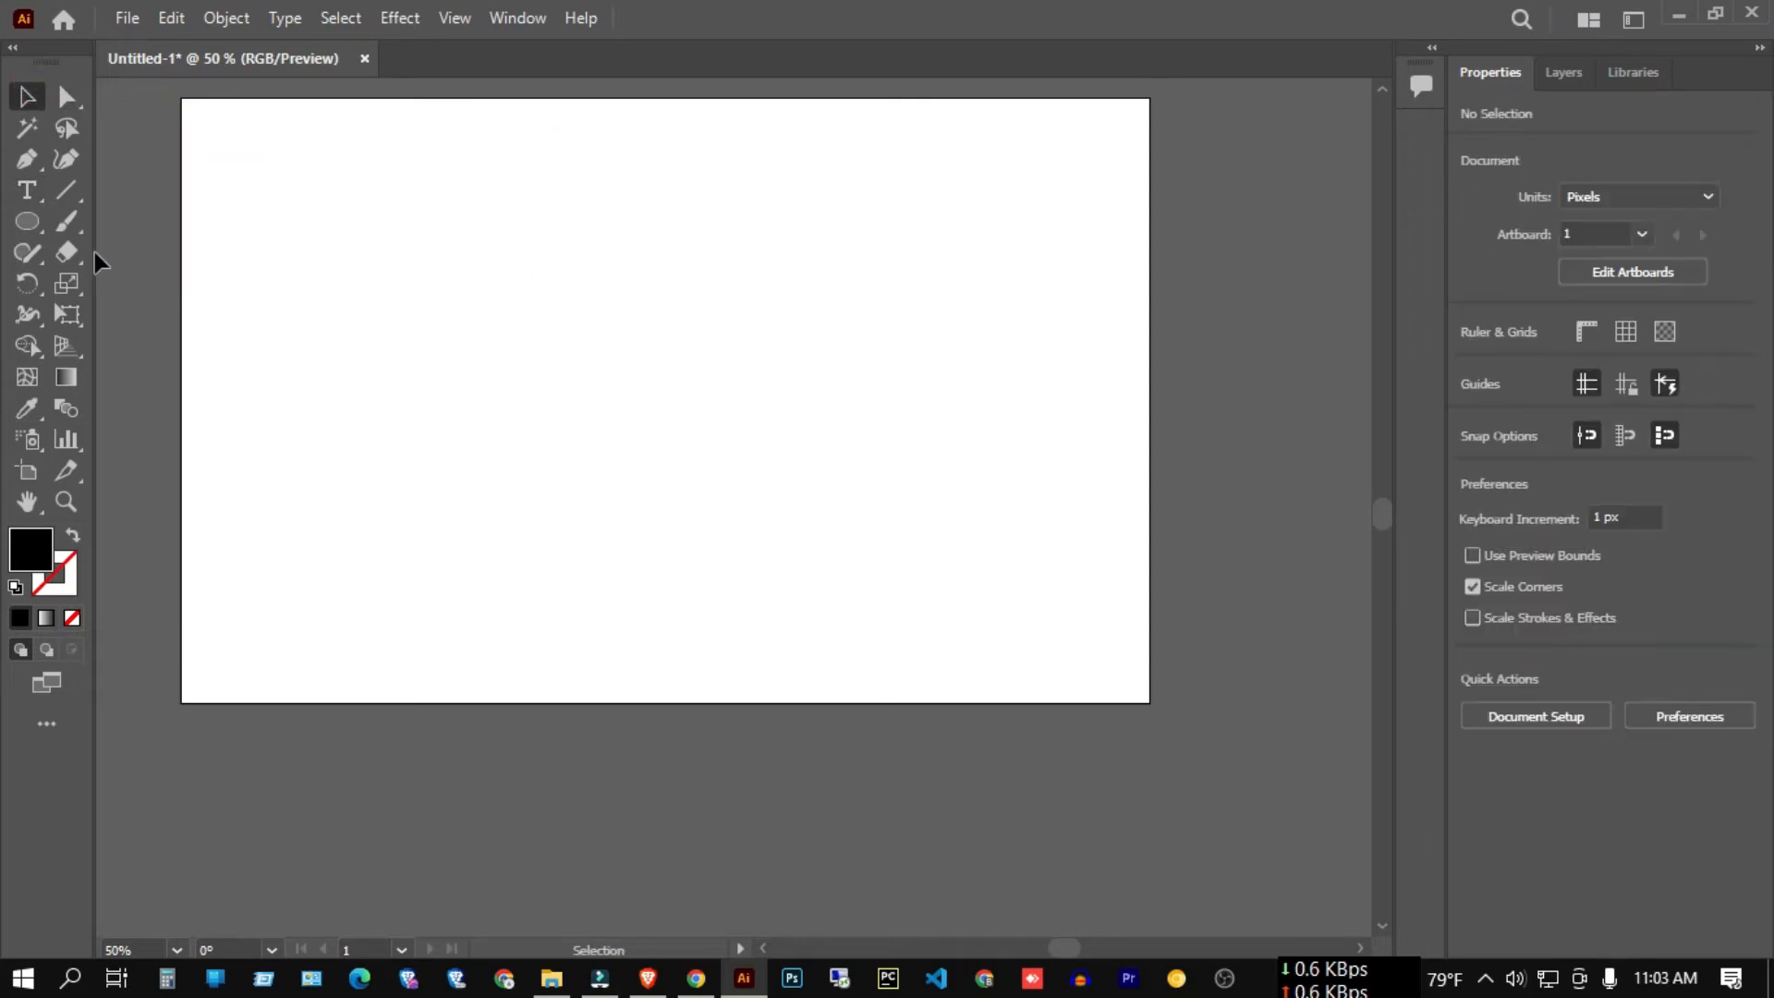
{"action": "right_click", "coordinate": [28, 193]}
{"action": "left_click", "coordinate": [151, 283]}
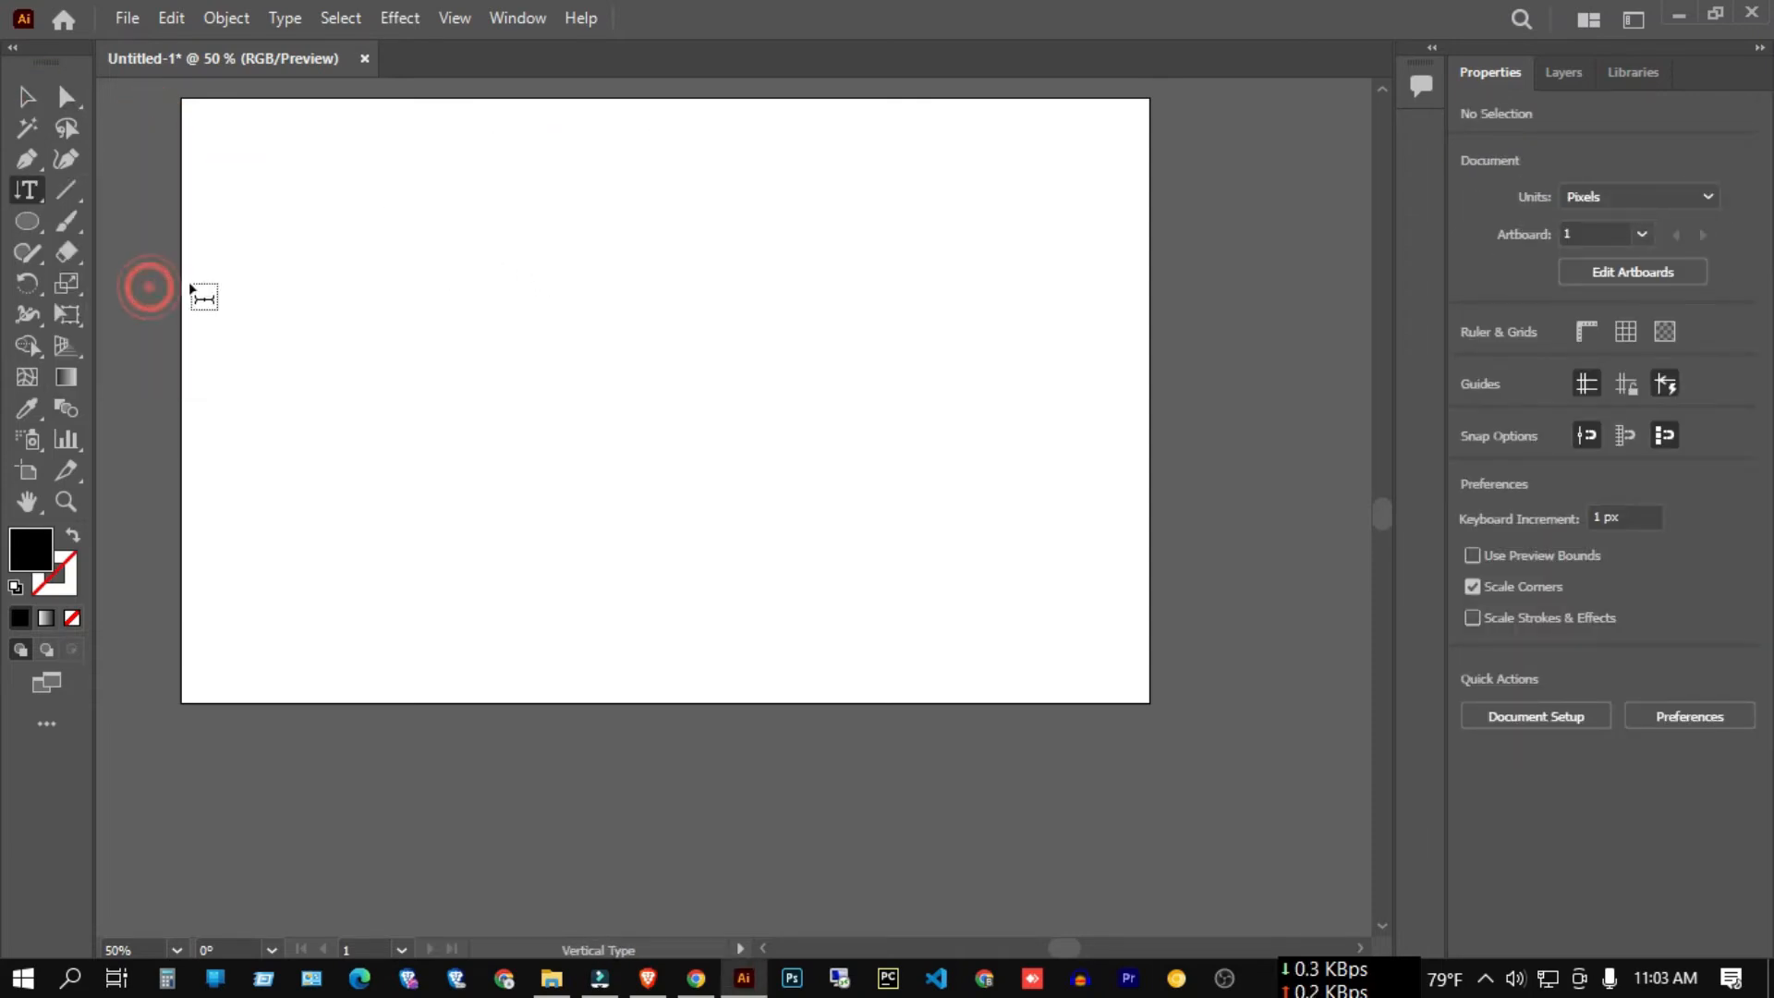
{"action": "left_click", "coordinate": [255, 150]}
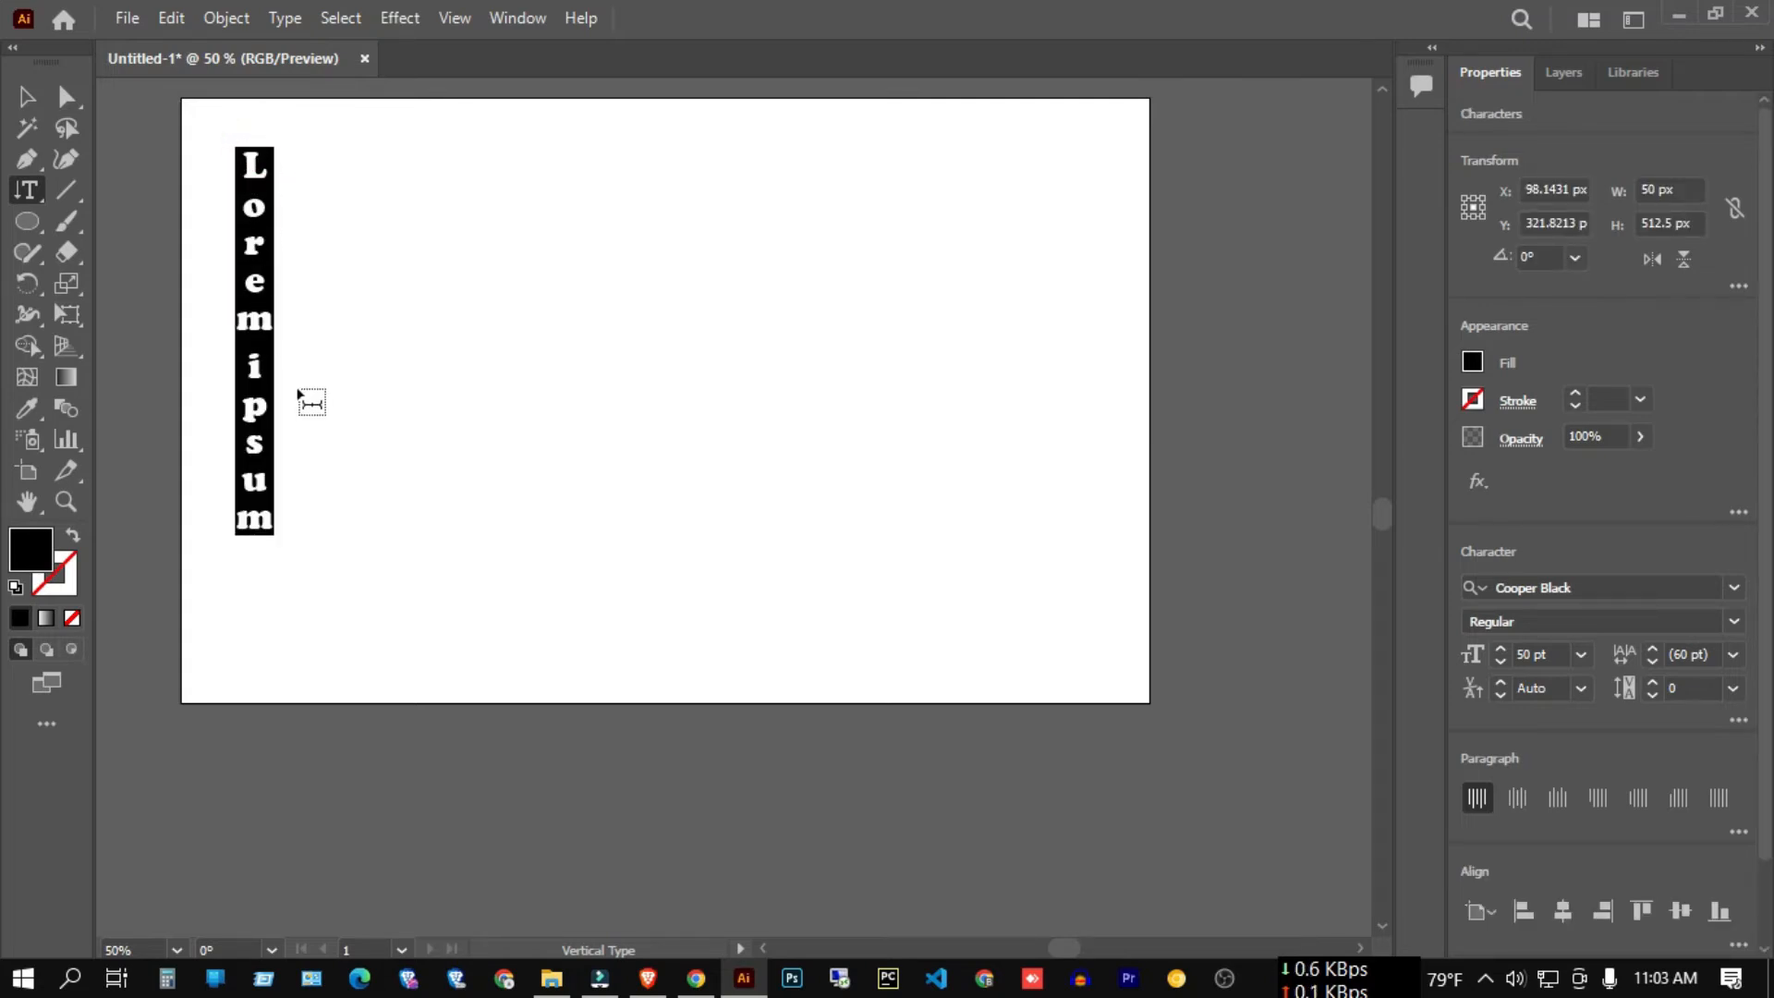
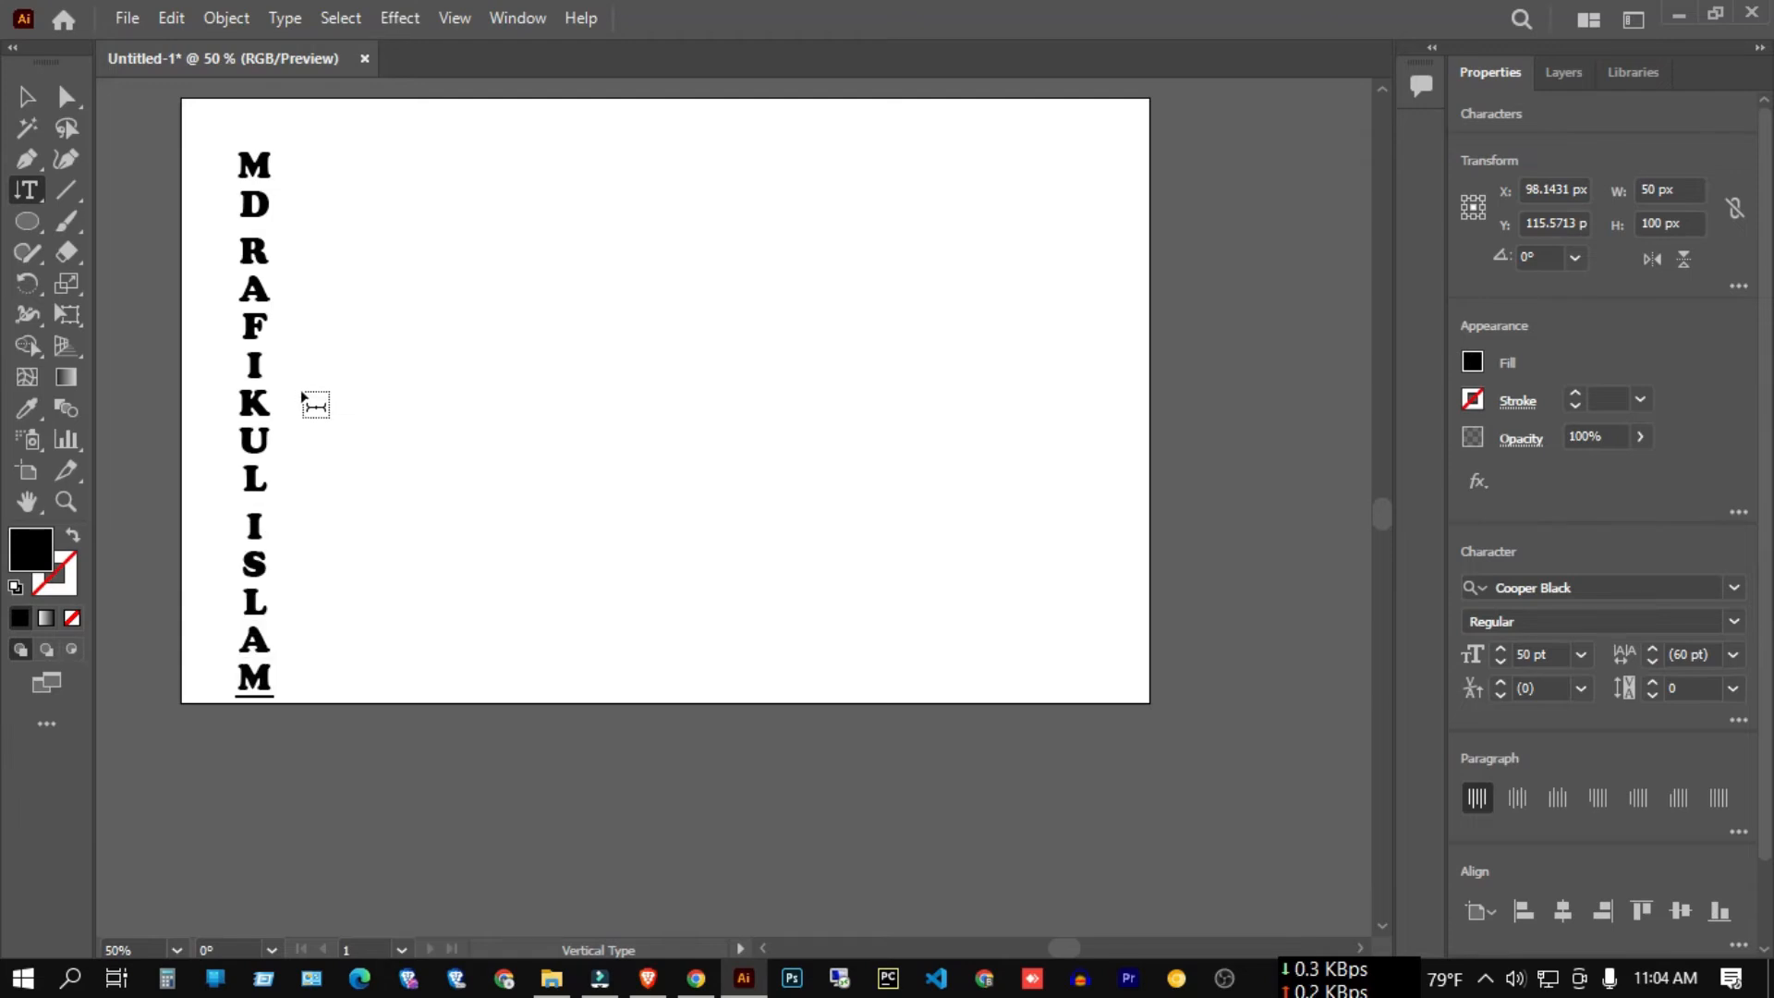
{"action": "left_click", "coordinate": [26, 96]}
{"action": "left_click_drag", "start_coordinate": [152, 139], "coordinate": [621, 328]}
{"action": "scroll", "coordinate": [621, 320], "scroll_direction": "down", "scroll_amount": 2}
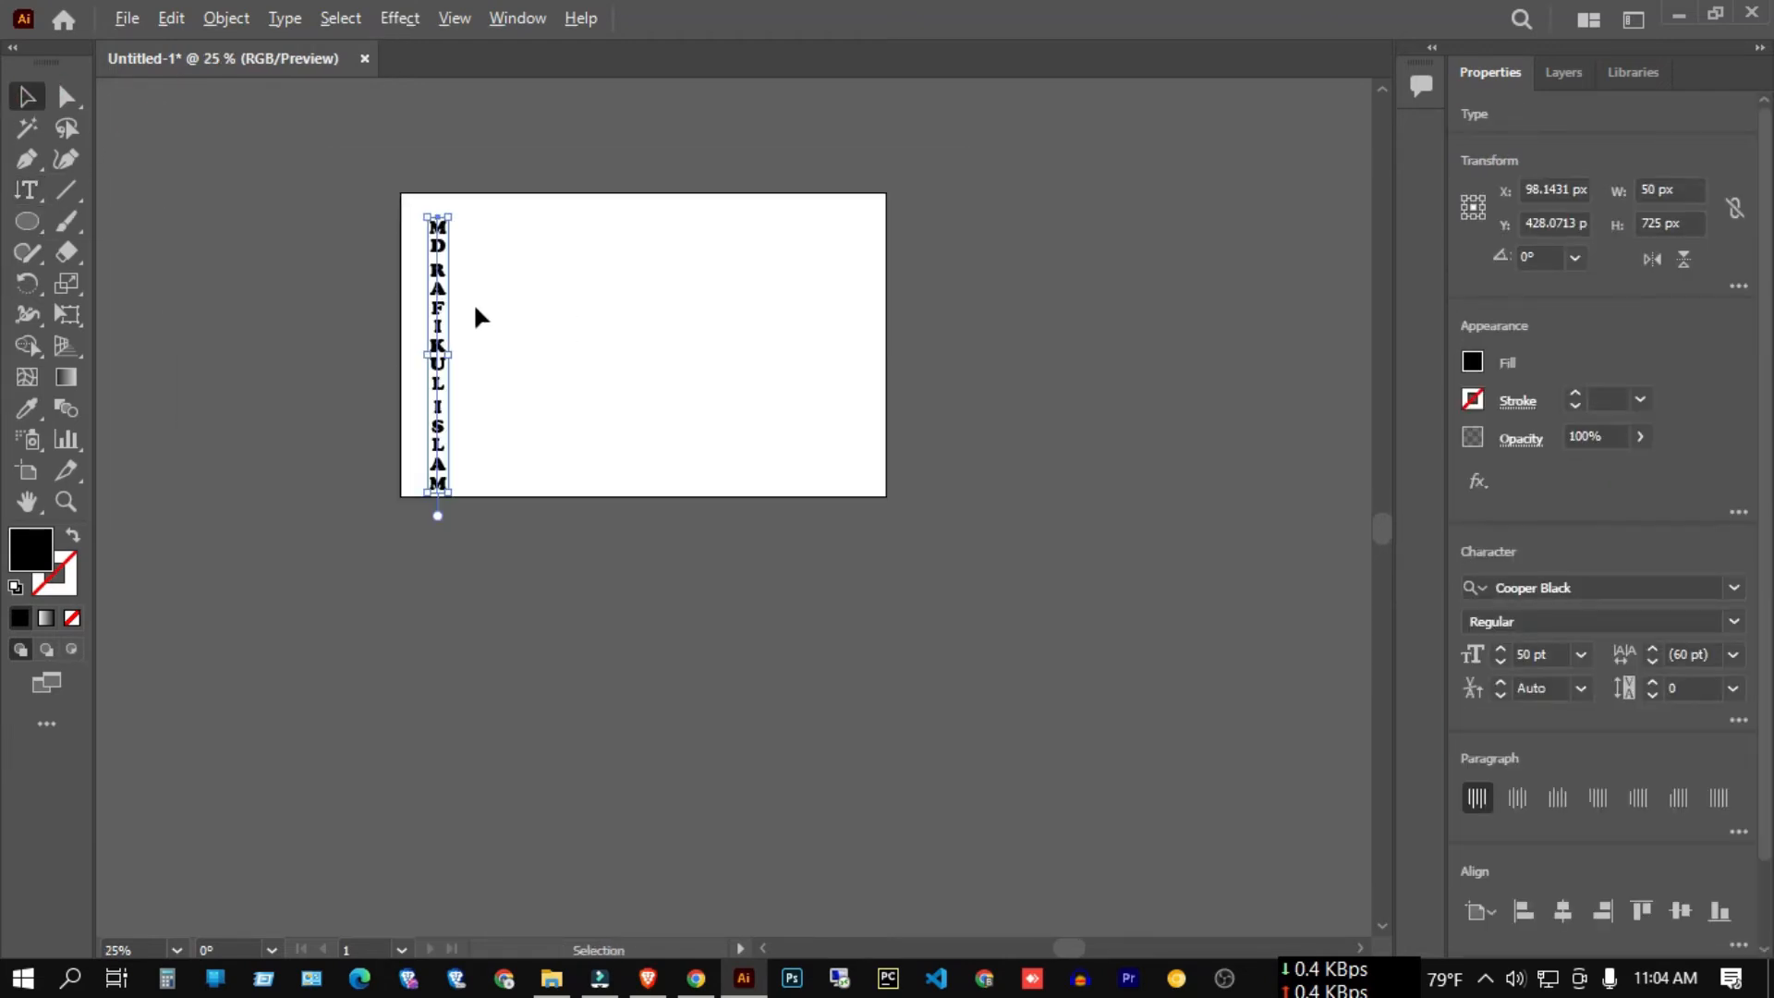
{"action": "scroll", "coordinate": [473, 305], "scroll_direction": "up", "scroll_amount": 4}
{"action": "scroll", "coordinate": [472, 319], "scroll_direction": "up", "scroll_amount": 2}
{"action": "scroll", "coordinate": [486, 333], "scroll_direction": "down", "scroll_amount": 2}
{"action": "left_click_drag", "start_coordinate": [205, 236], "coordinate": [681, 432]}
{"action": "key", "text": "Delete"}
{"action": "left_click", "coordinate": [14, 194]}
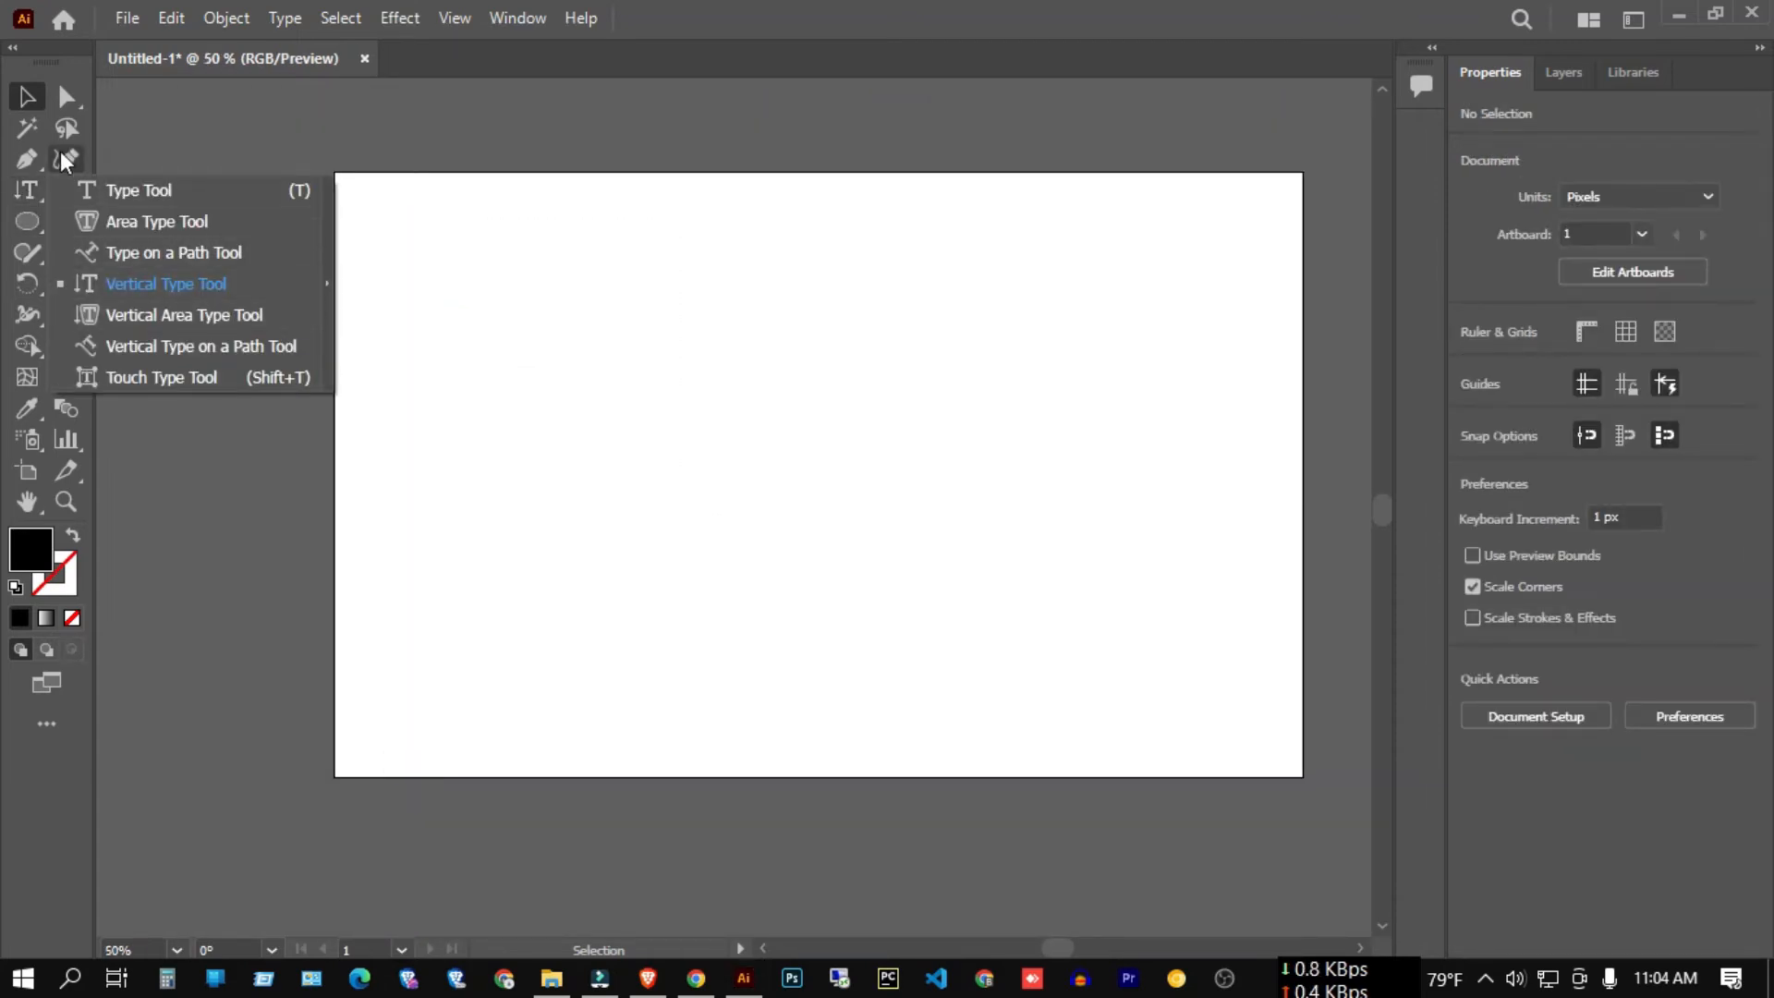
{"action": "left_click", "coordinate": [35, 191]}
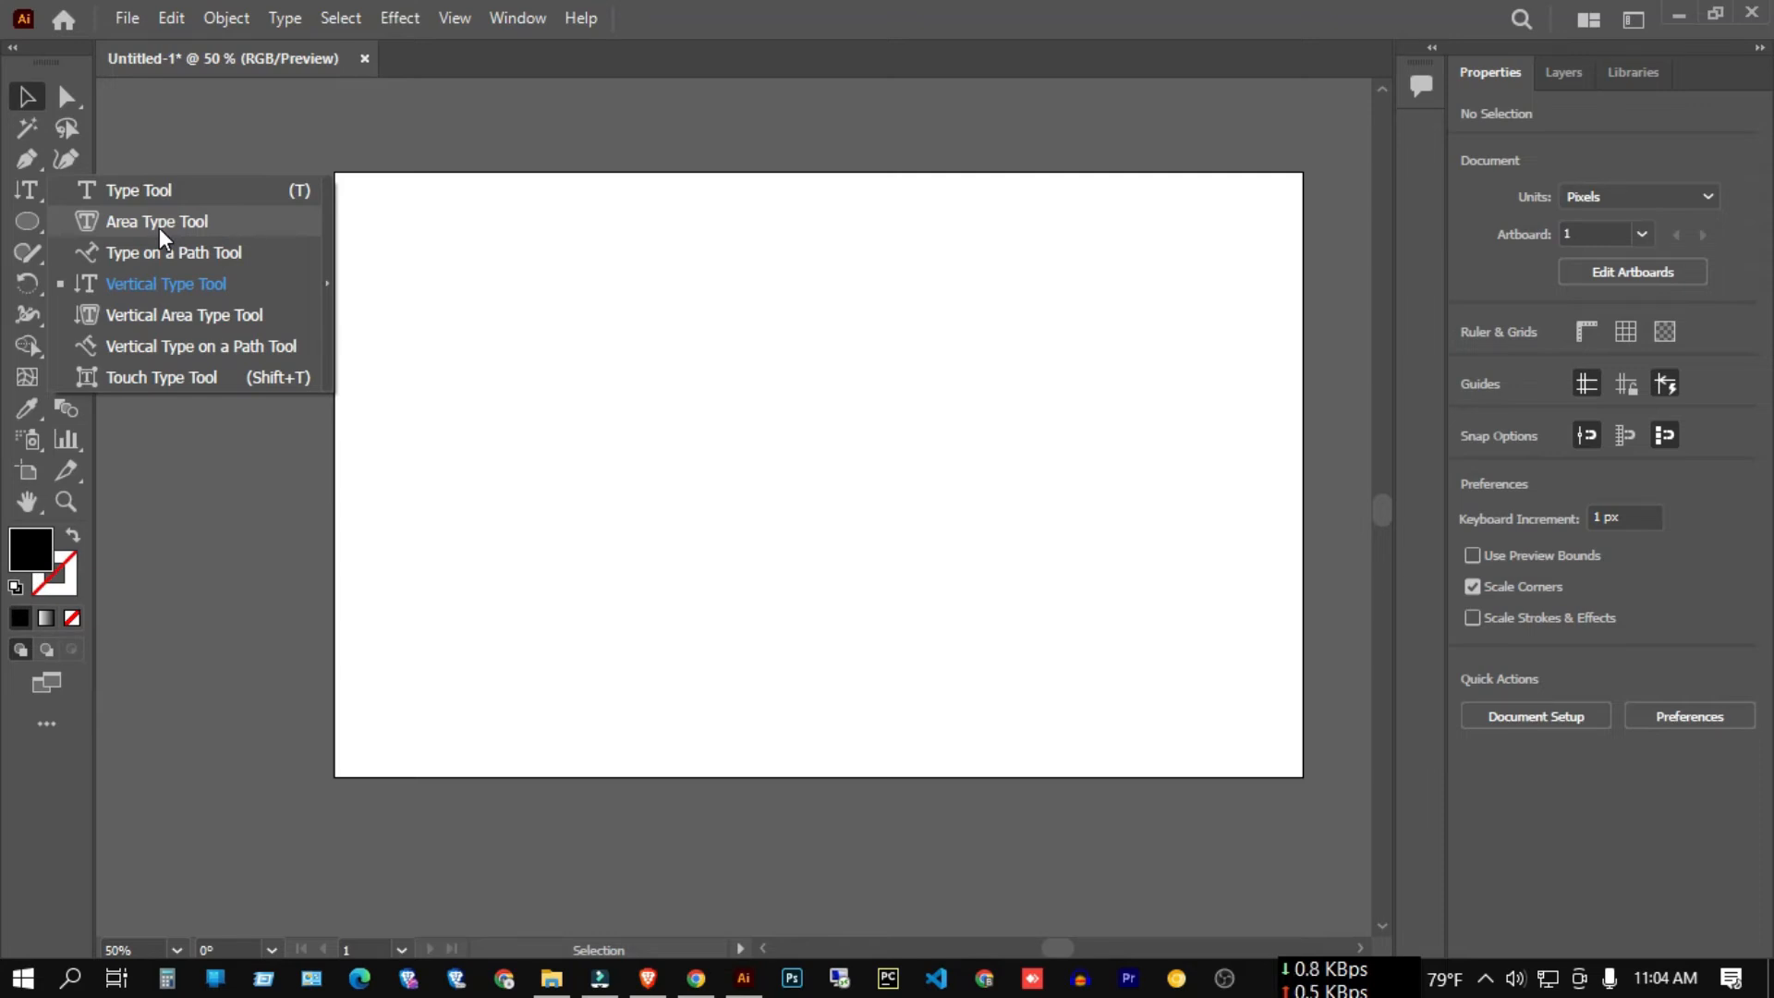
{"action": "left_click", "coordinate": [31, 227]}
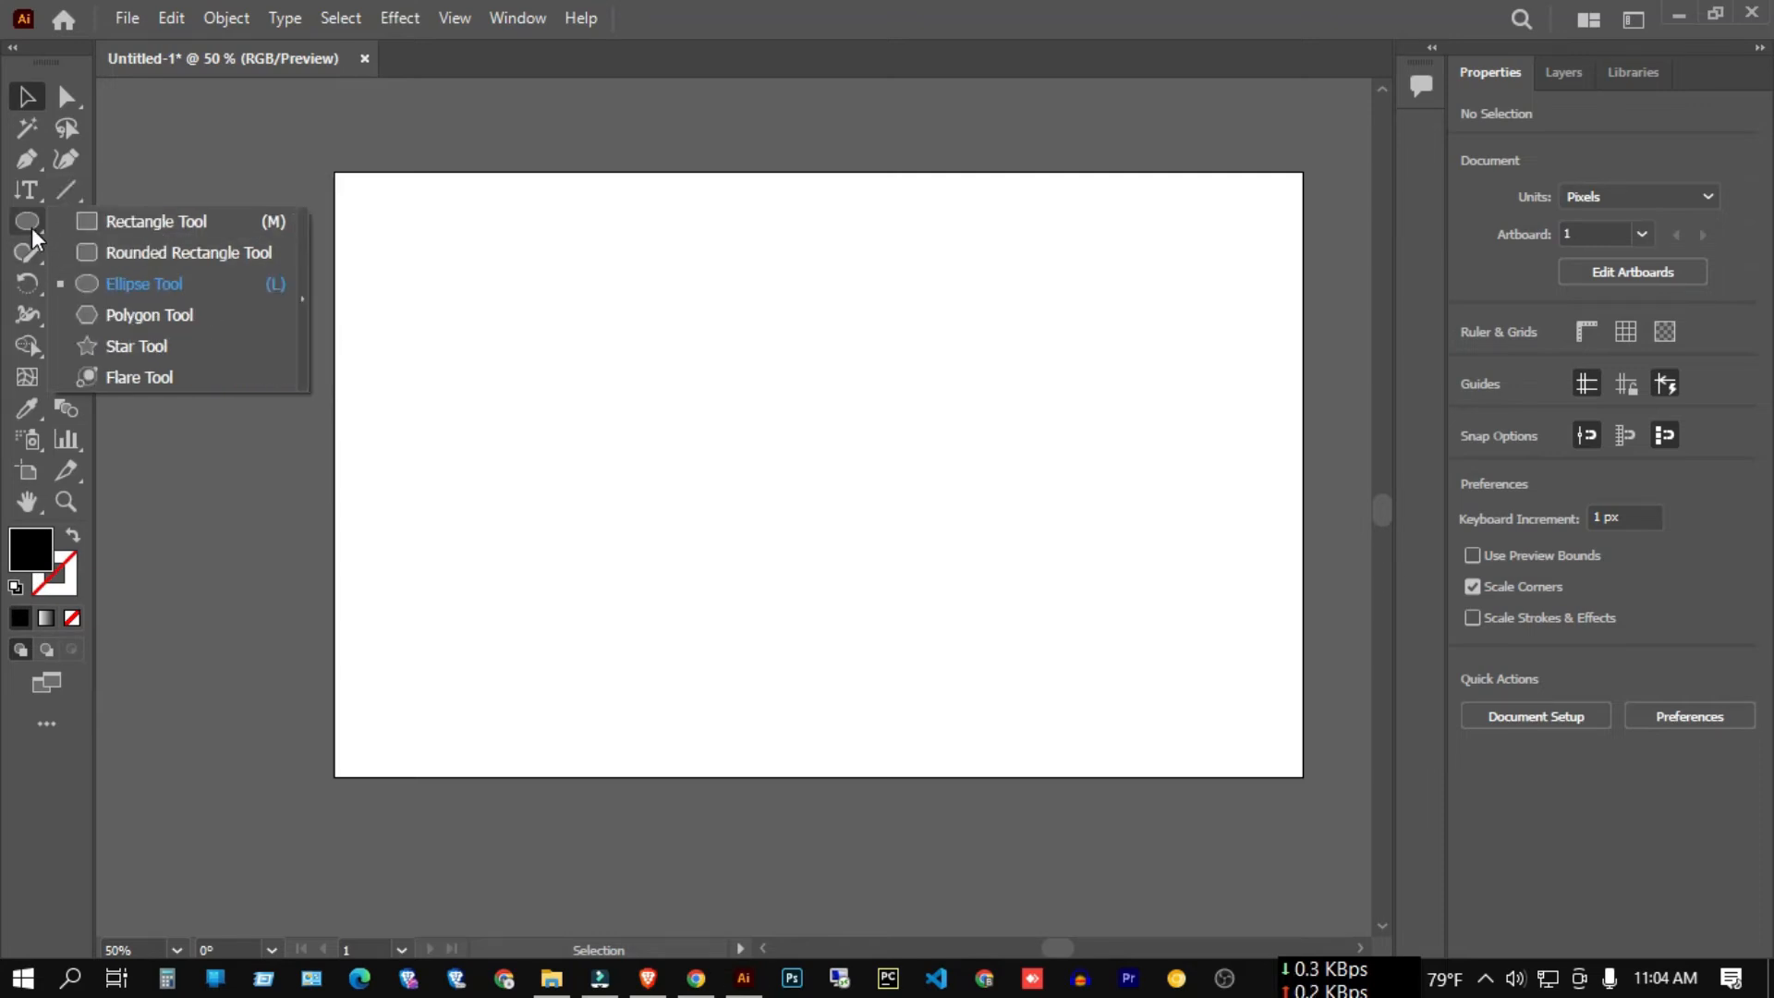
Draw a 908 x 508 px rectangle and set its fill to None.
{"action": "left_click", "coordinate": [185, 228]}
{"action": "left_click_drag", "start_coordinate": [456, 253], "coordinate": [1144, 637]}
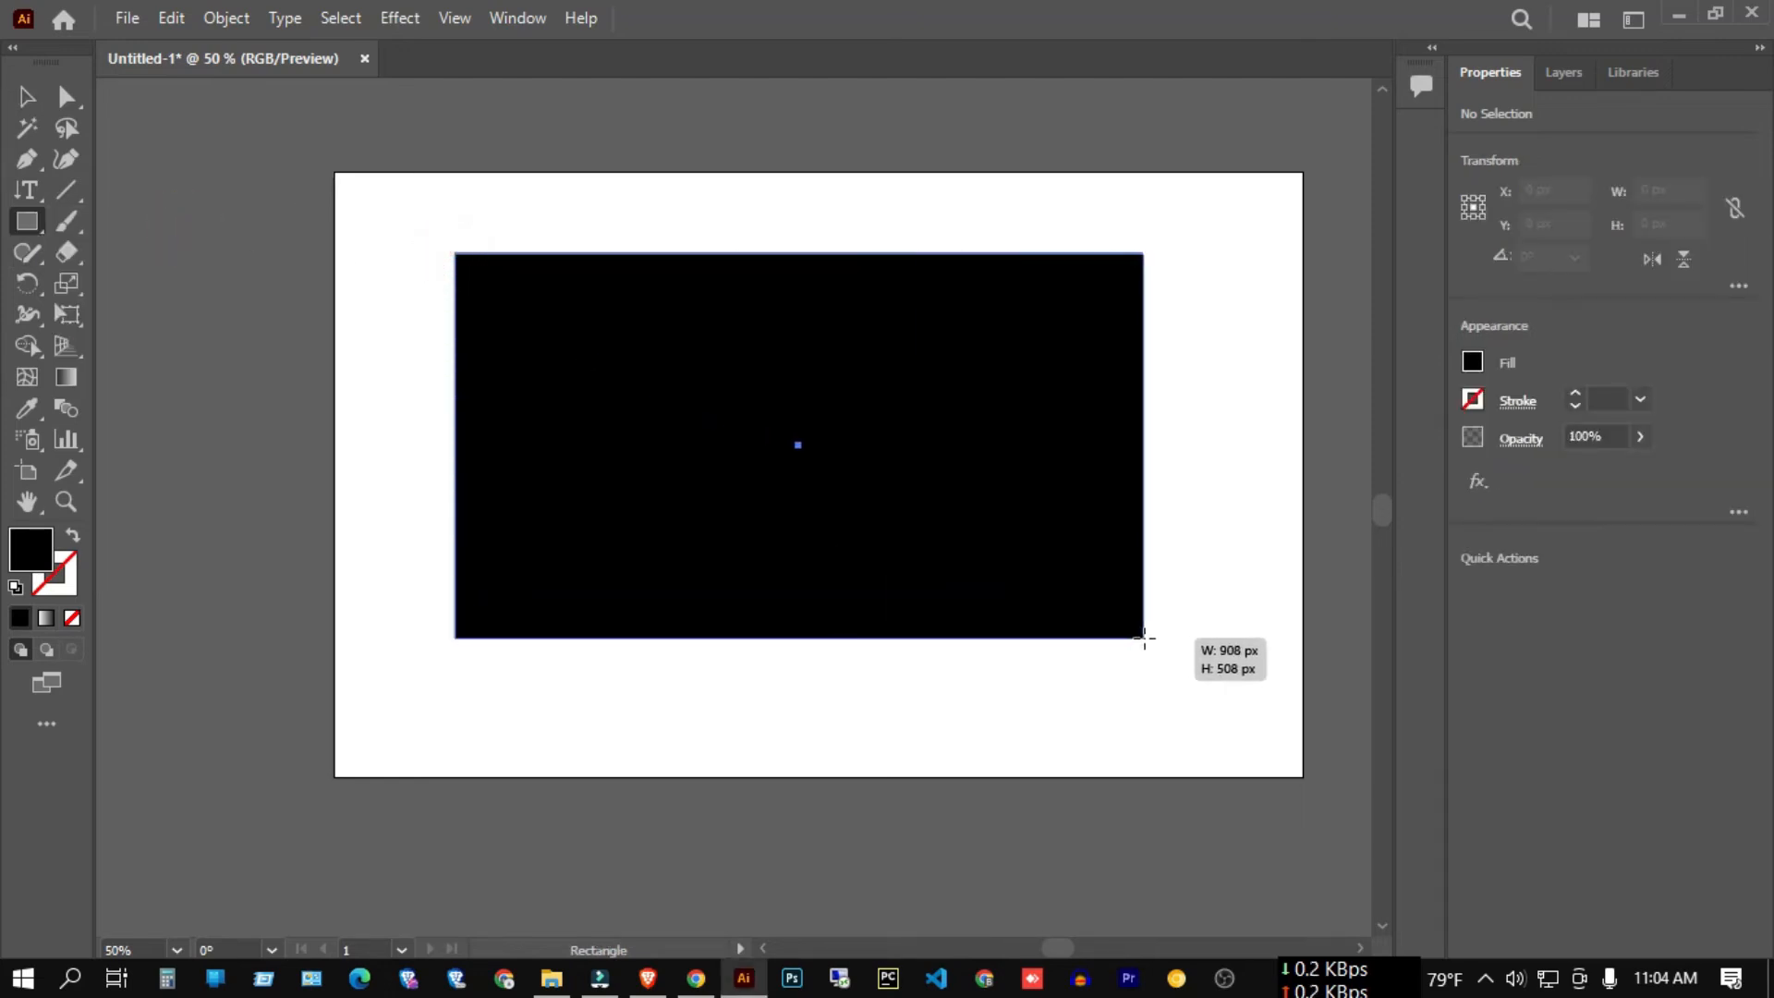
{"action": "left_click", "coordinate": [1473, 361]}
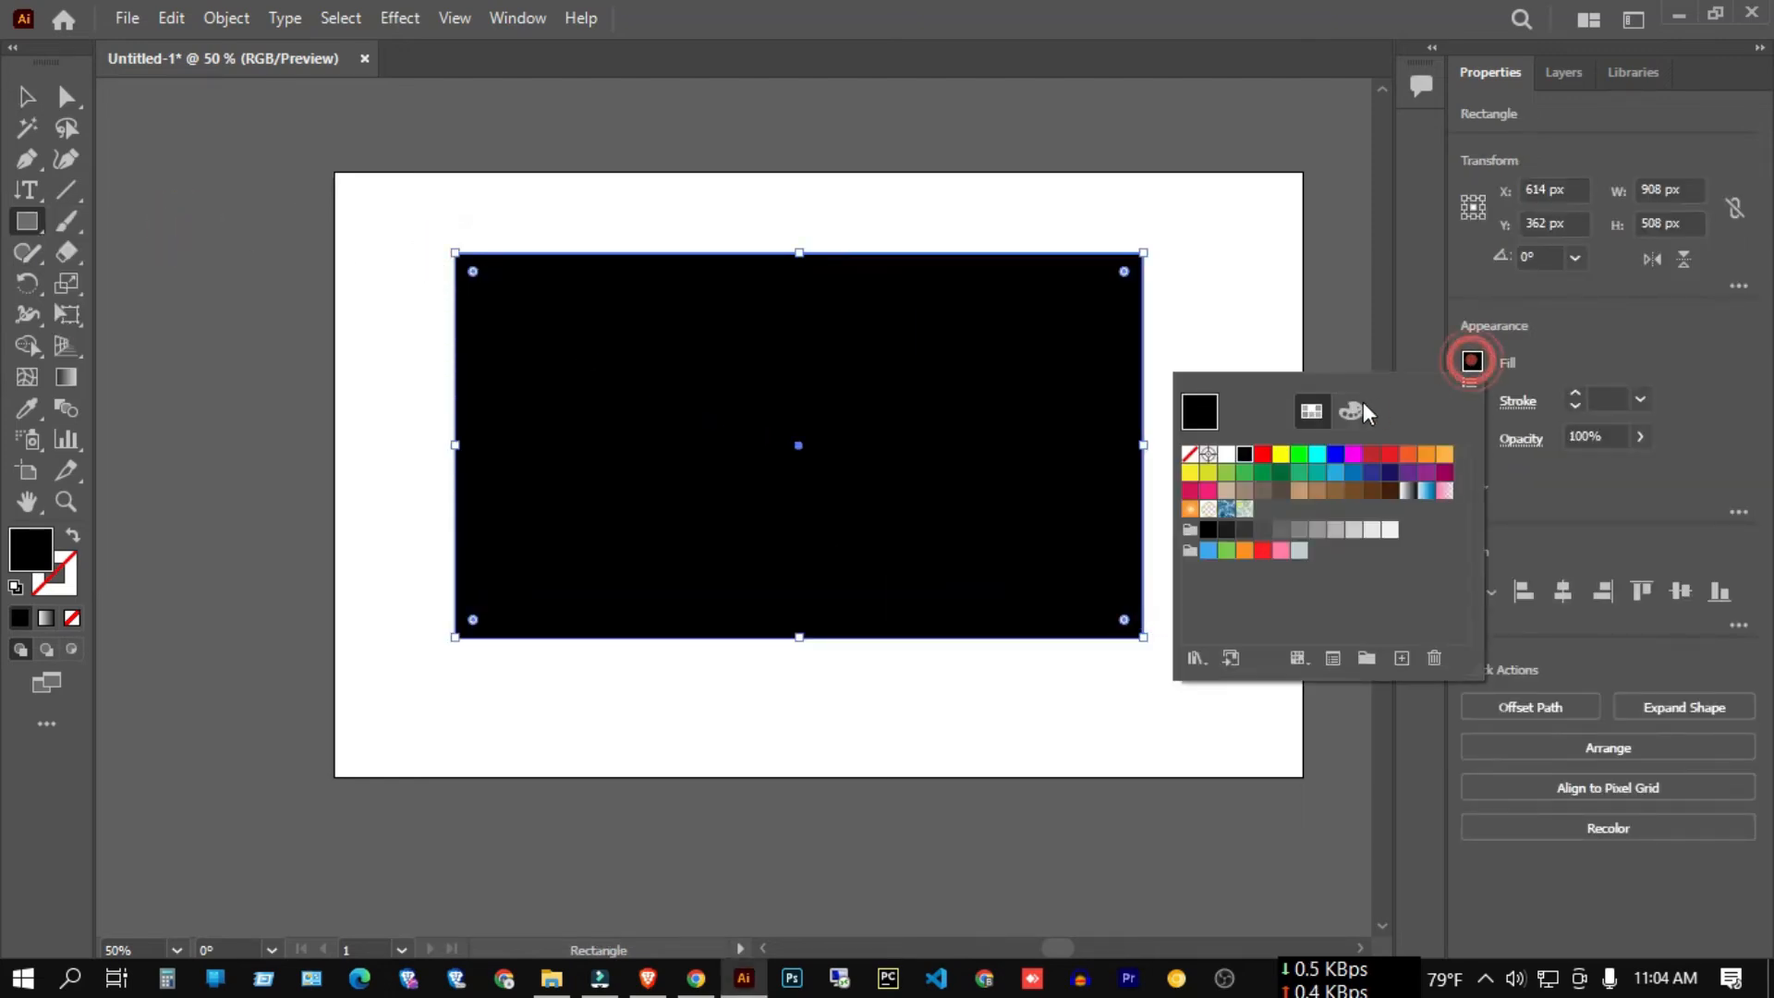
{"action": "left_click", "coordinate": [1191, 454]}
{"action": "left_click", "coordinate": [1707, 314]}
Type and erase the test text 'SDUIFGDSUG', then select the unfilled rectangle.
{"action": "left_click", "coordinate": [28, 190]}
{"action": "left_click", "coordinate": [115, 189]}
{"action": "left_click", "coordinate": [487, 304]}
{"action": "type", "text": "SDUIFGDSUG"}
{"action": "key", "text": "BackSpace"}
{"action": "key", "text": "BackSpace"}
{"action": "key", "text": "BackSpace"}
{"action": "key", "text": "BackSpace"}
{"action": "key", "text": "BackSpace"}
{"action": "key", "text": "BackSpace"}
{"action": "key", "text": "BackSpace"}
{"action": "key", "text": "BackSpace"}
{"action": "key", "text": "BackSpace"}
{"action": "key", "text": "BackSpace"}
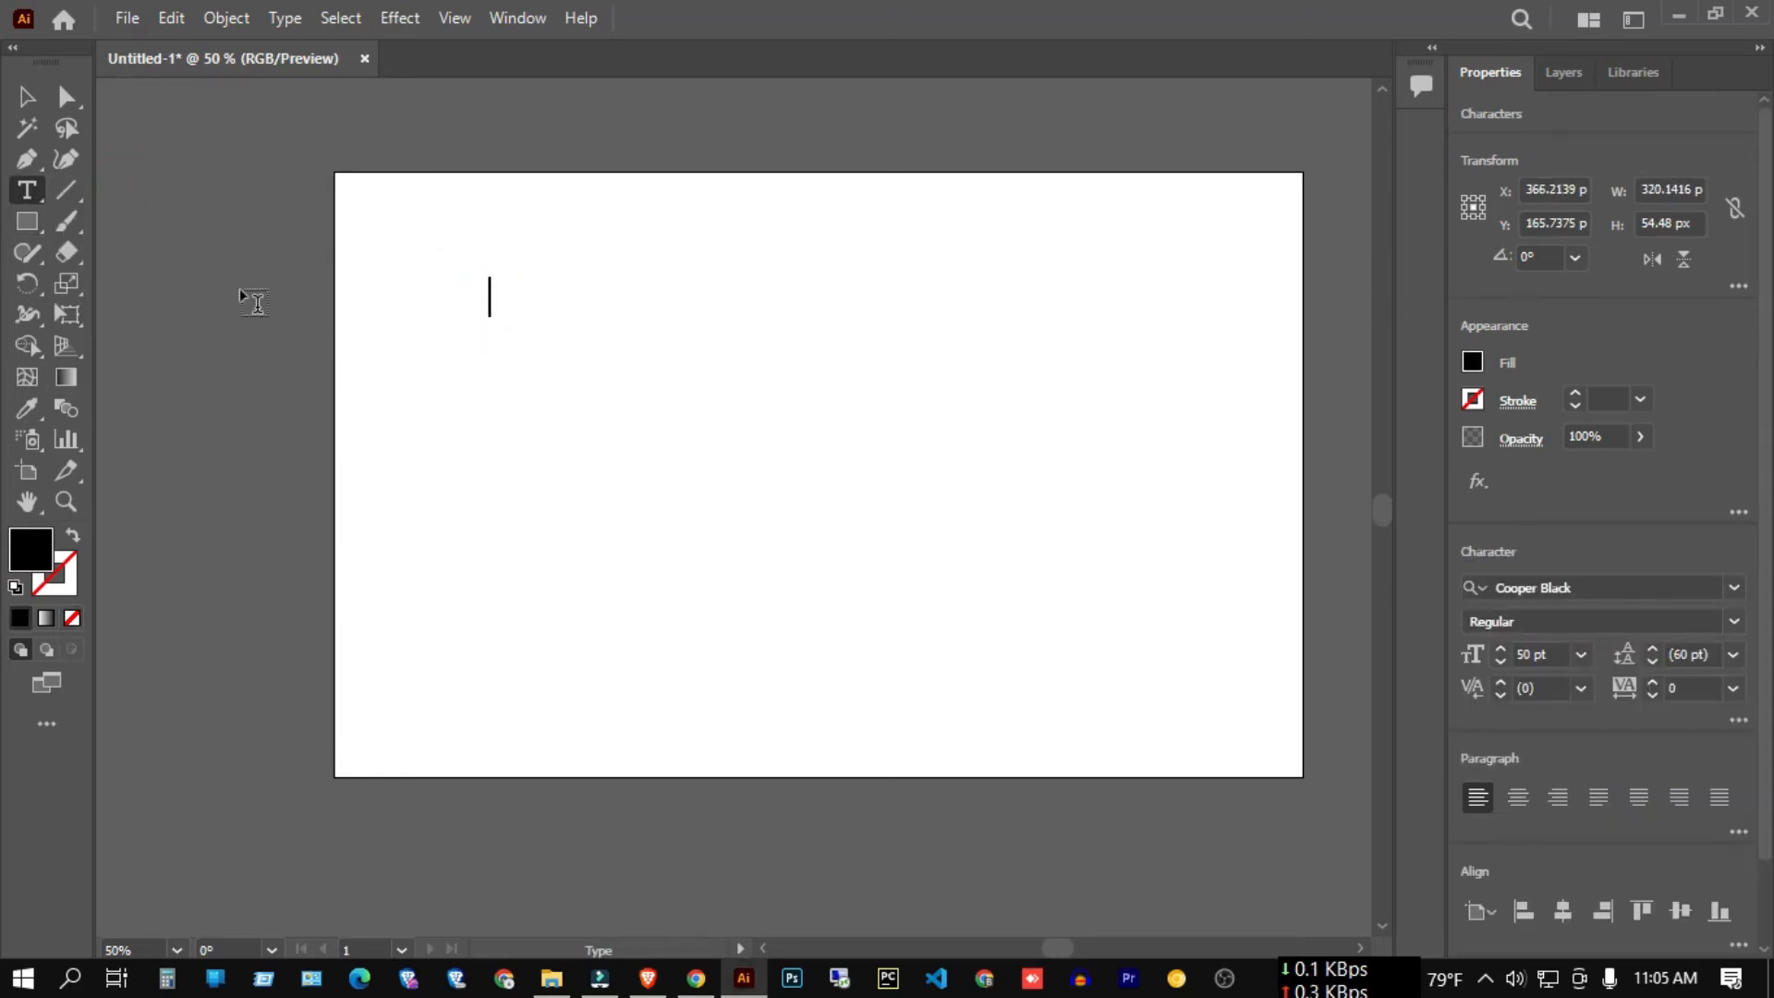
{"action": "left_click", "coordinate": [27, 96]}
{"action": "left_click", "coordinate": [415, 289]}
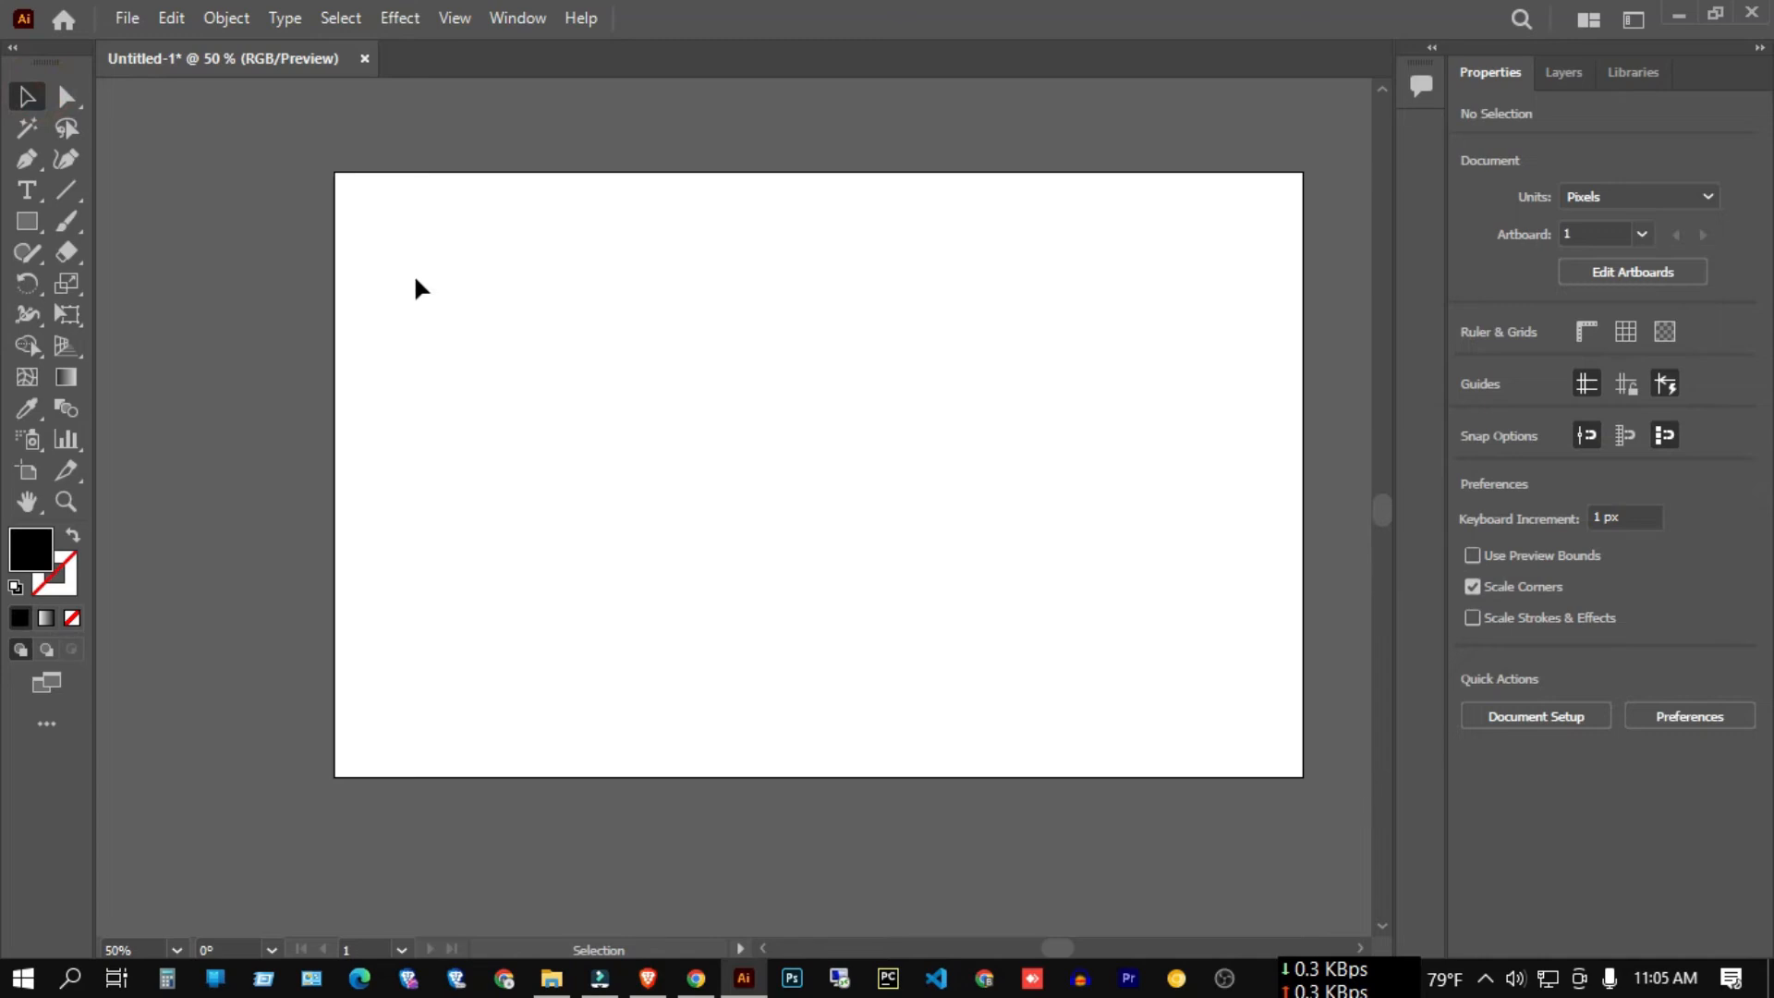
{"action": "key", "text": "ctrl+a"}
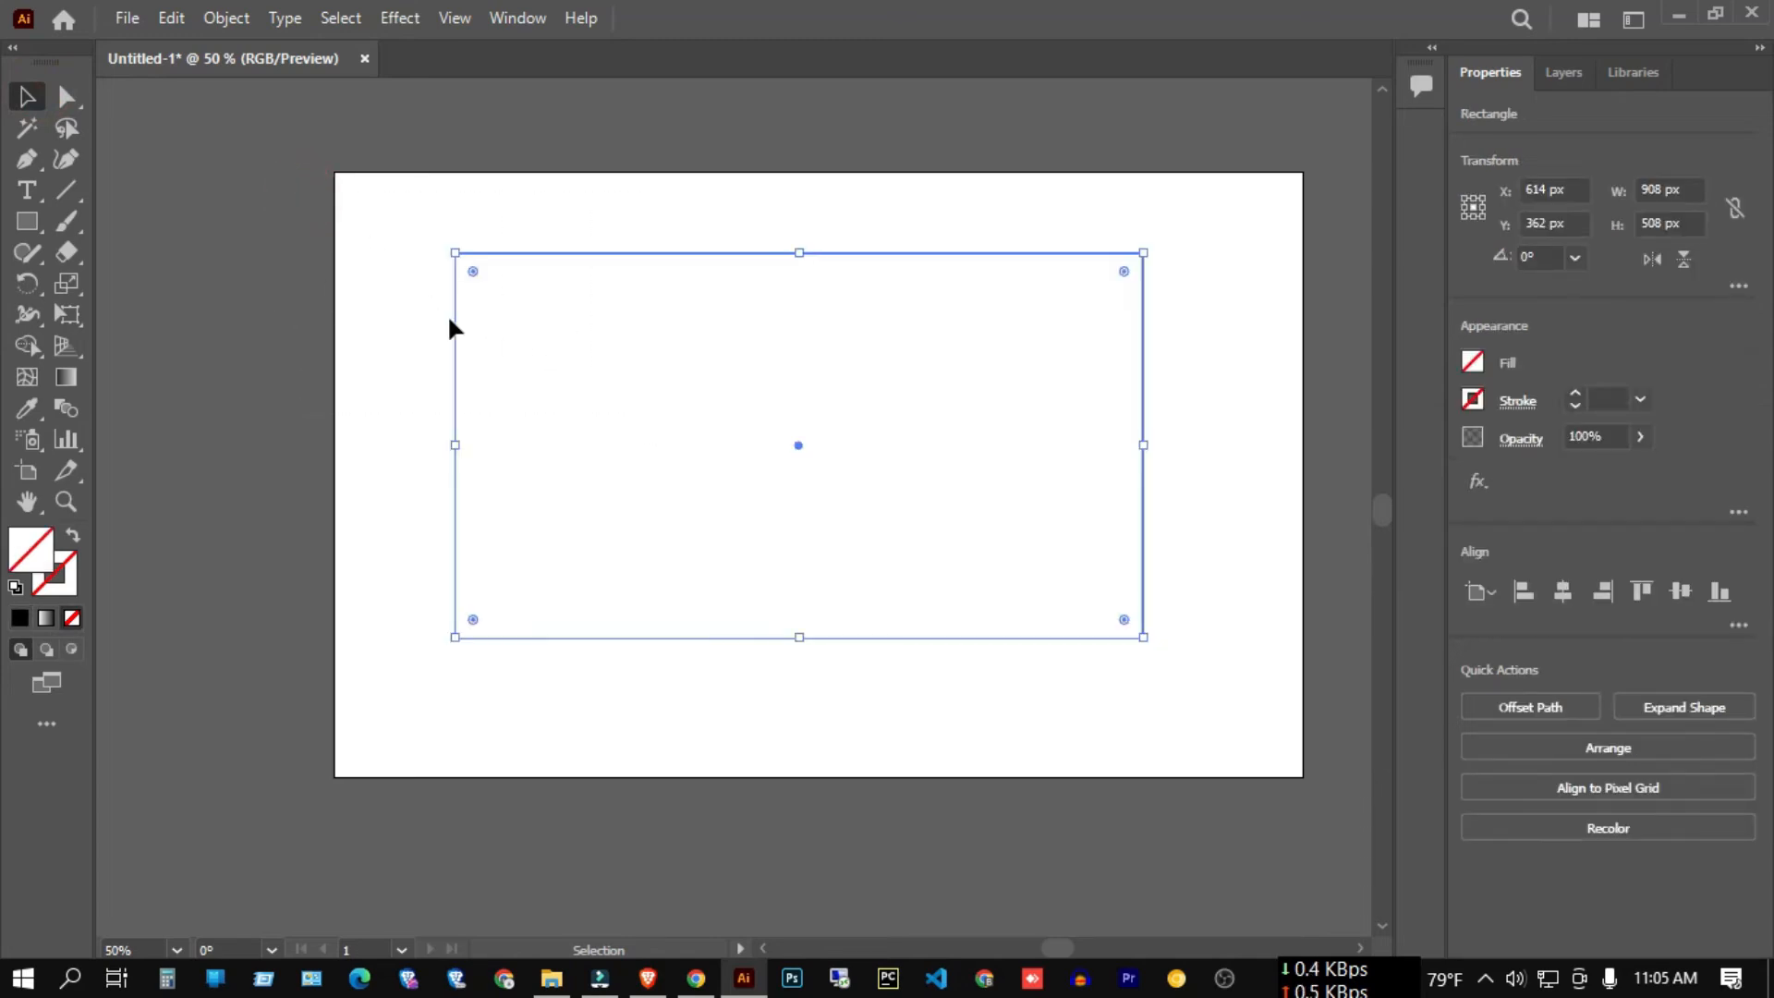
Fill the rectangle with the person's name as vertical area type.
{"action": "left_click", "coordinate": [27, 191]}
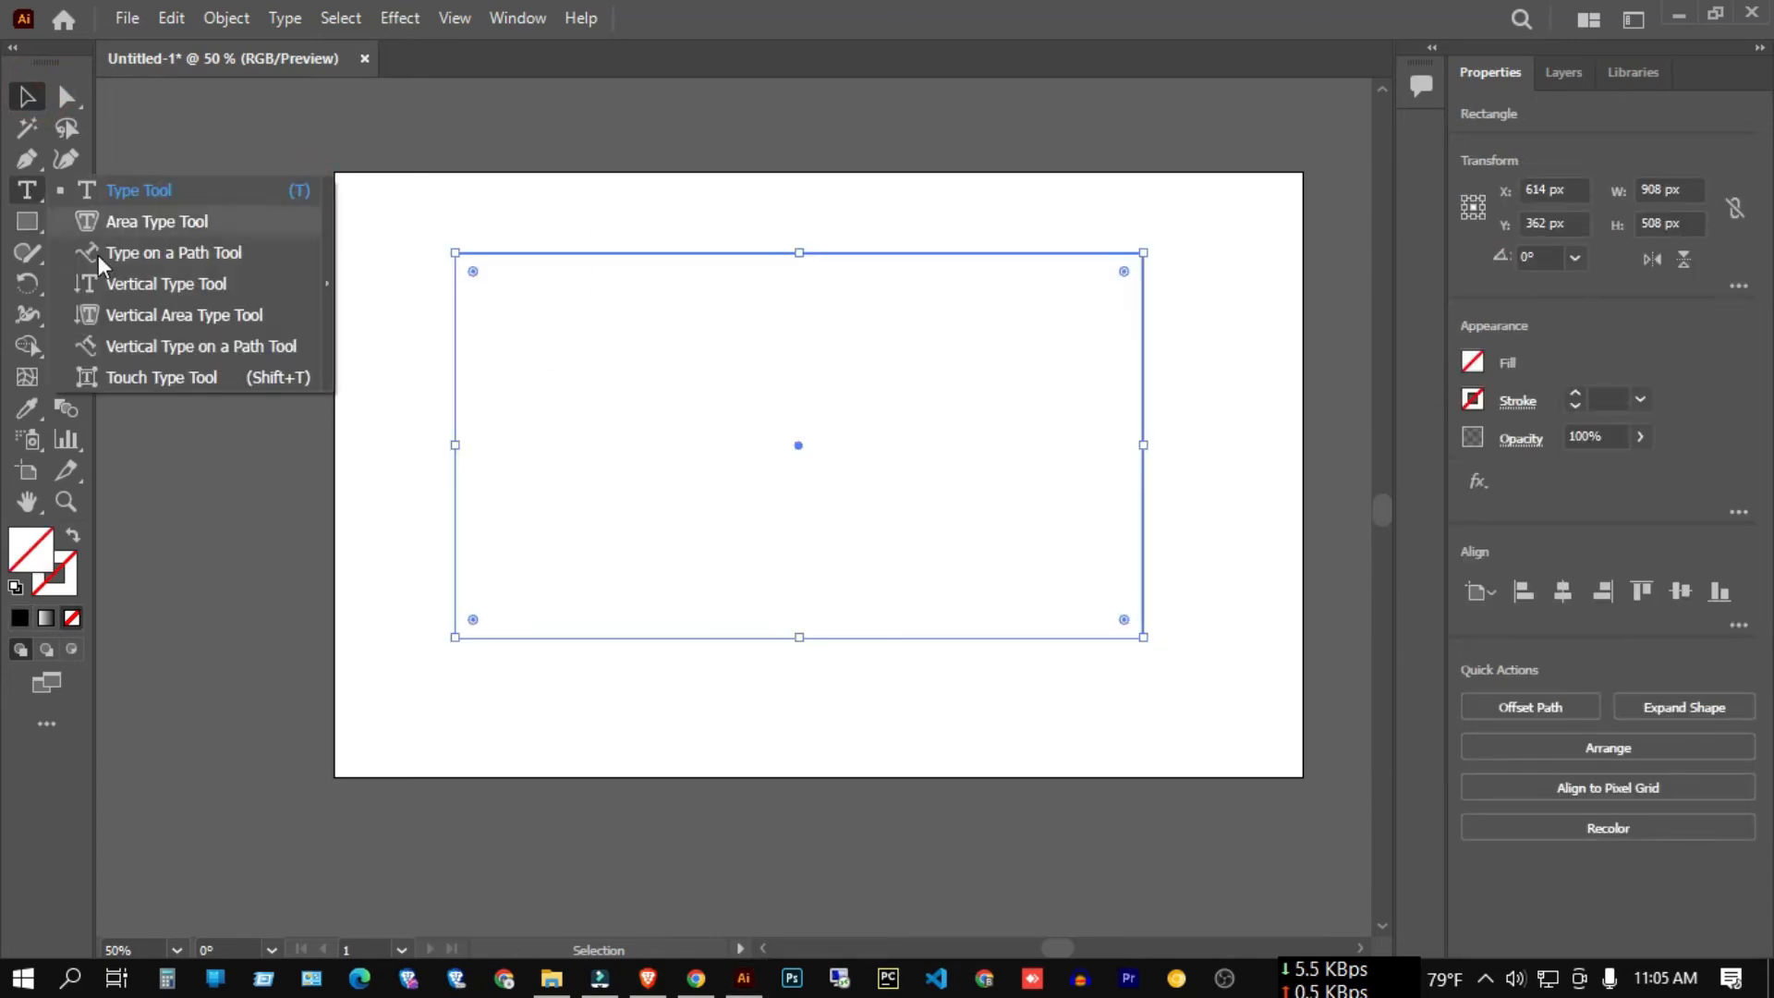
{"action": "left_click", "coordinate": [201, 316]}
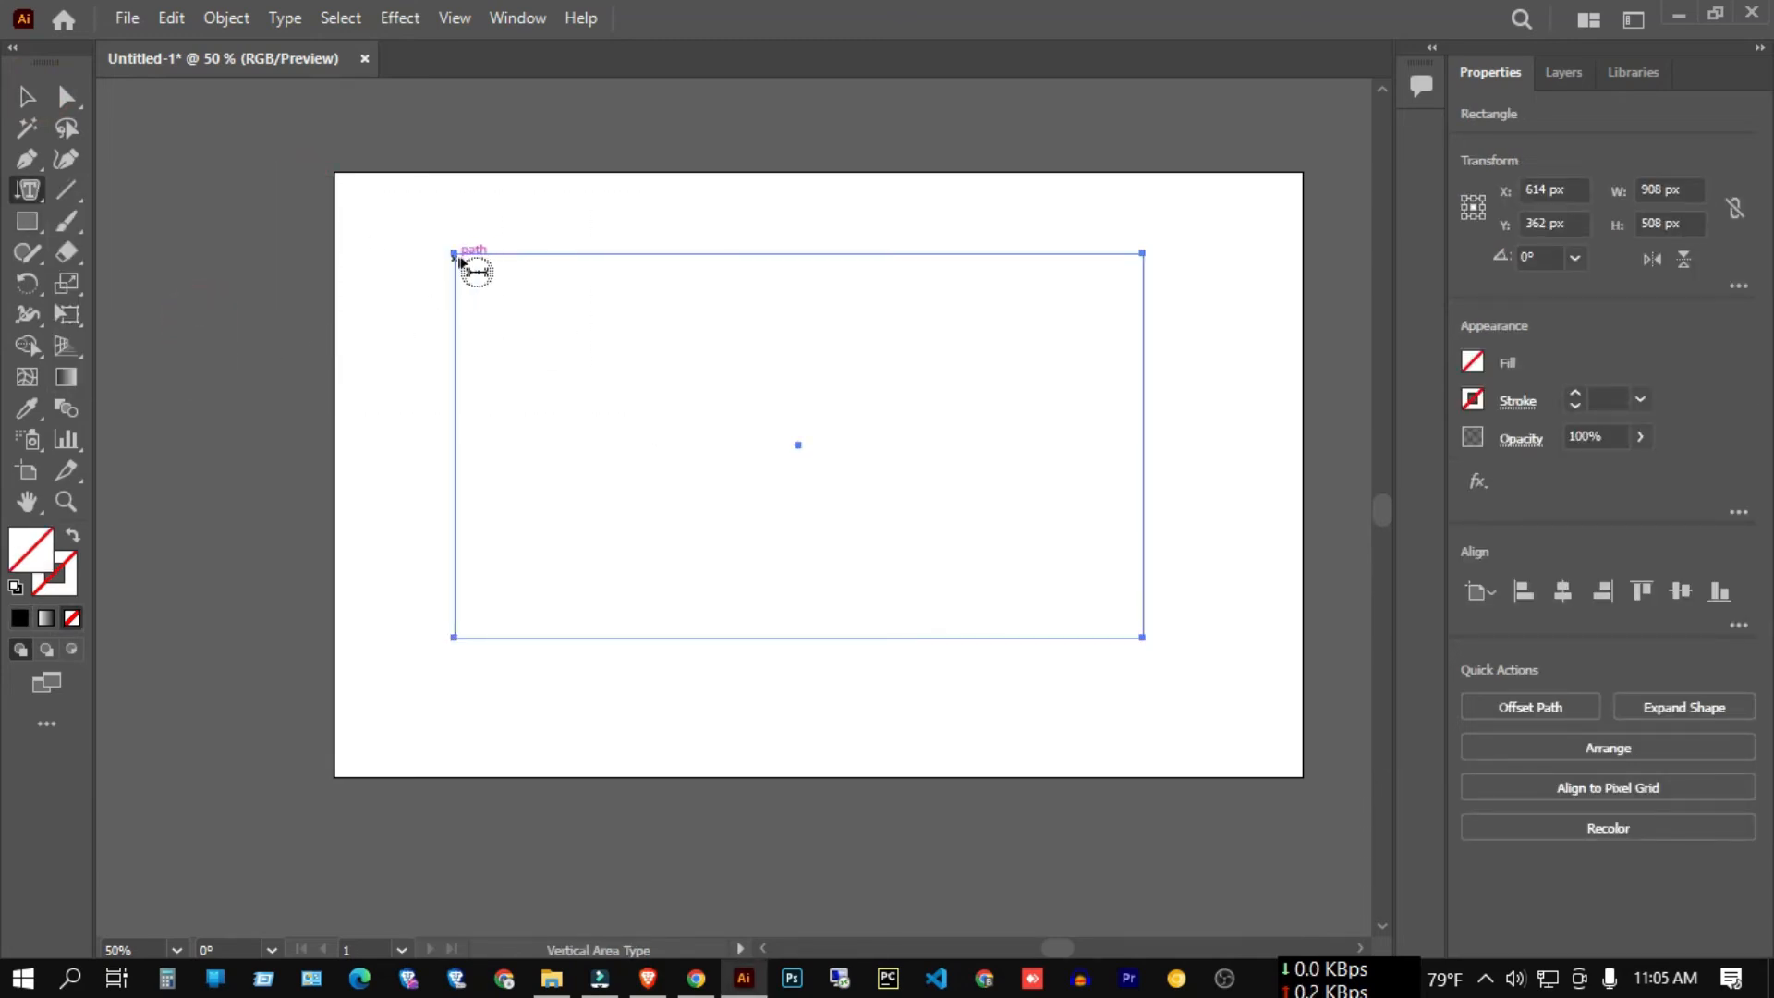
{"action": "left_click", "coordinate": [476, 270]}
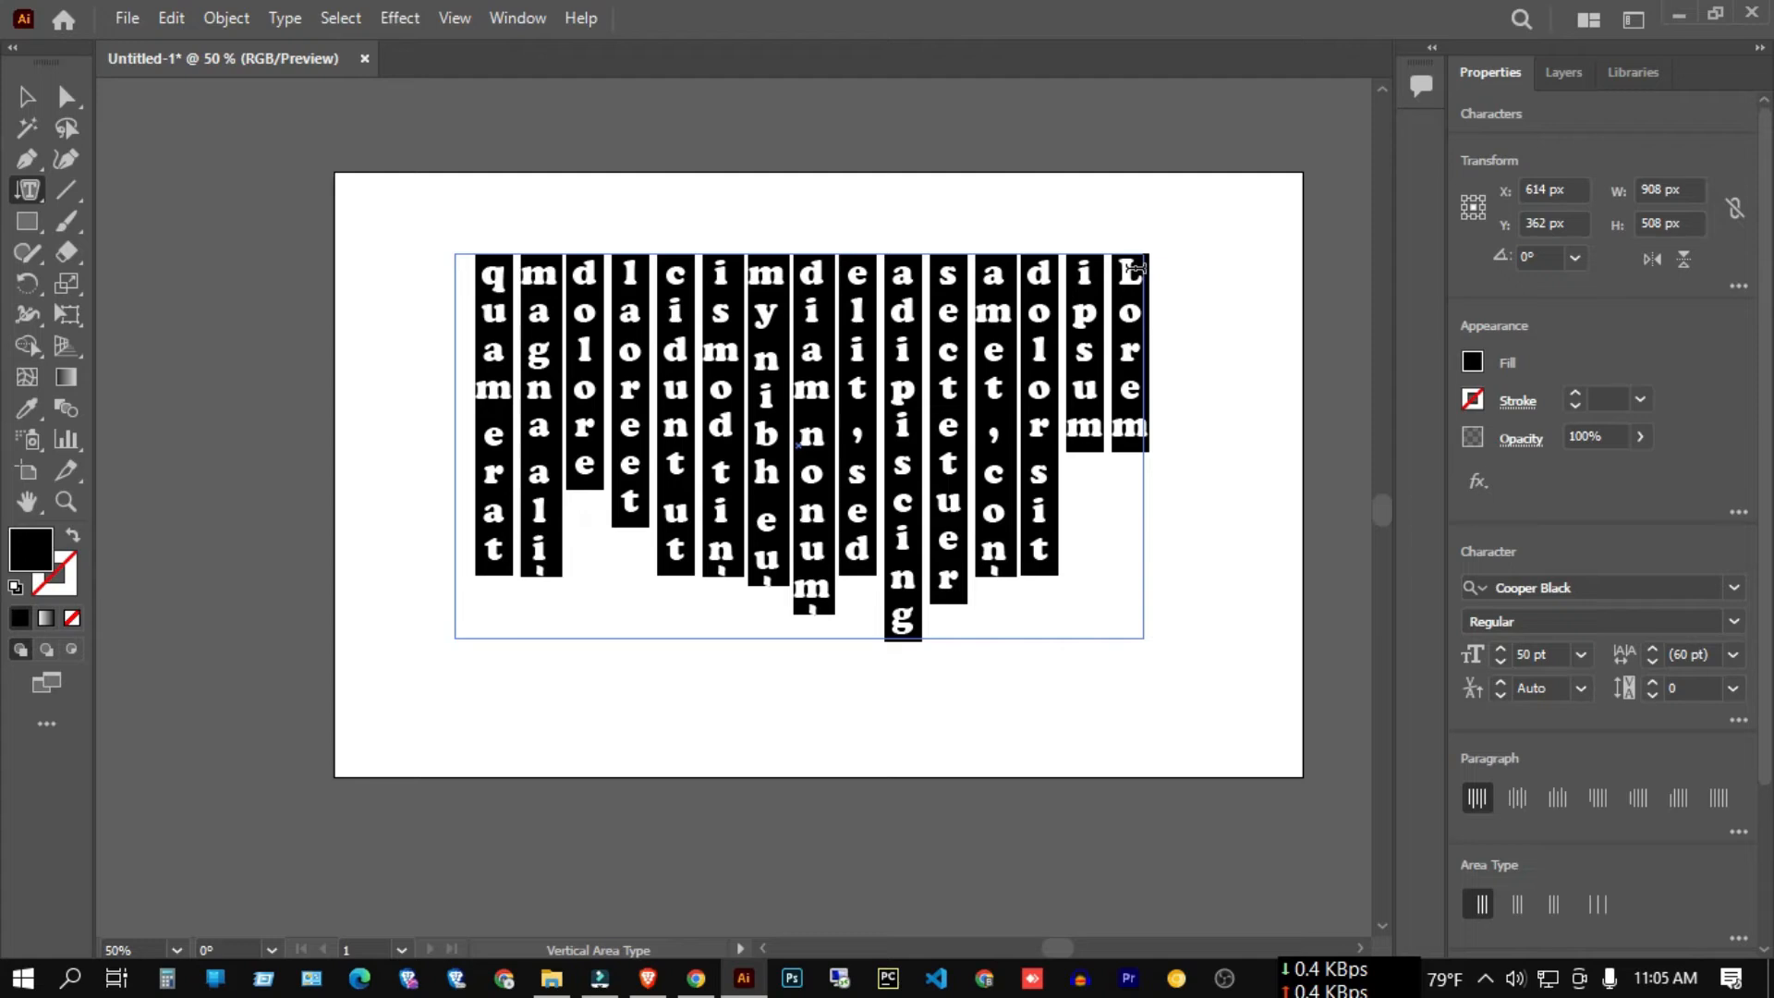
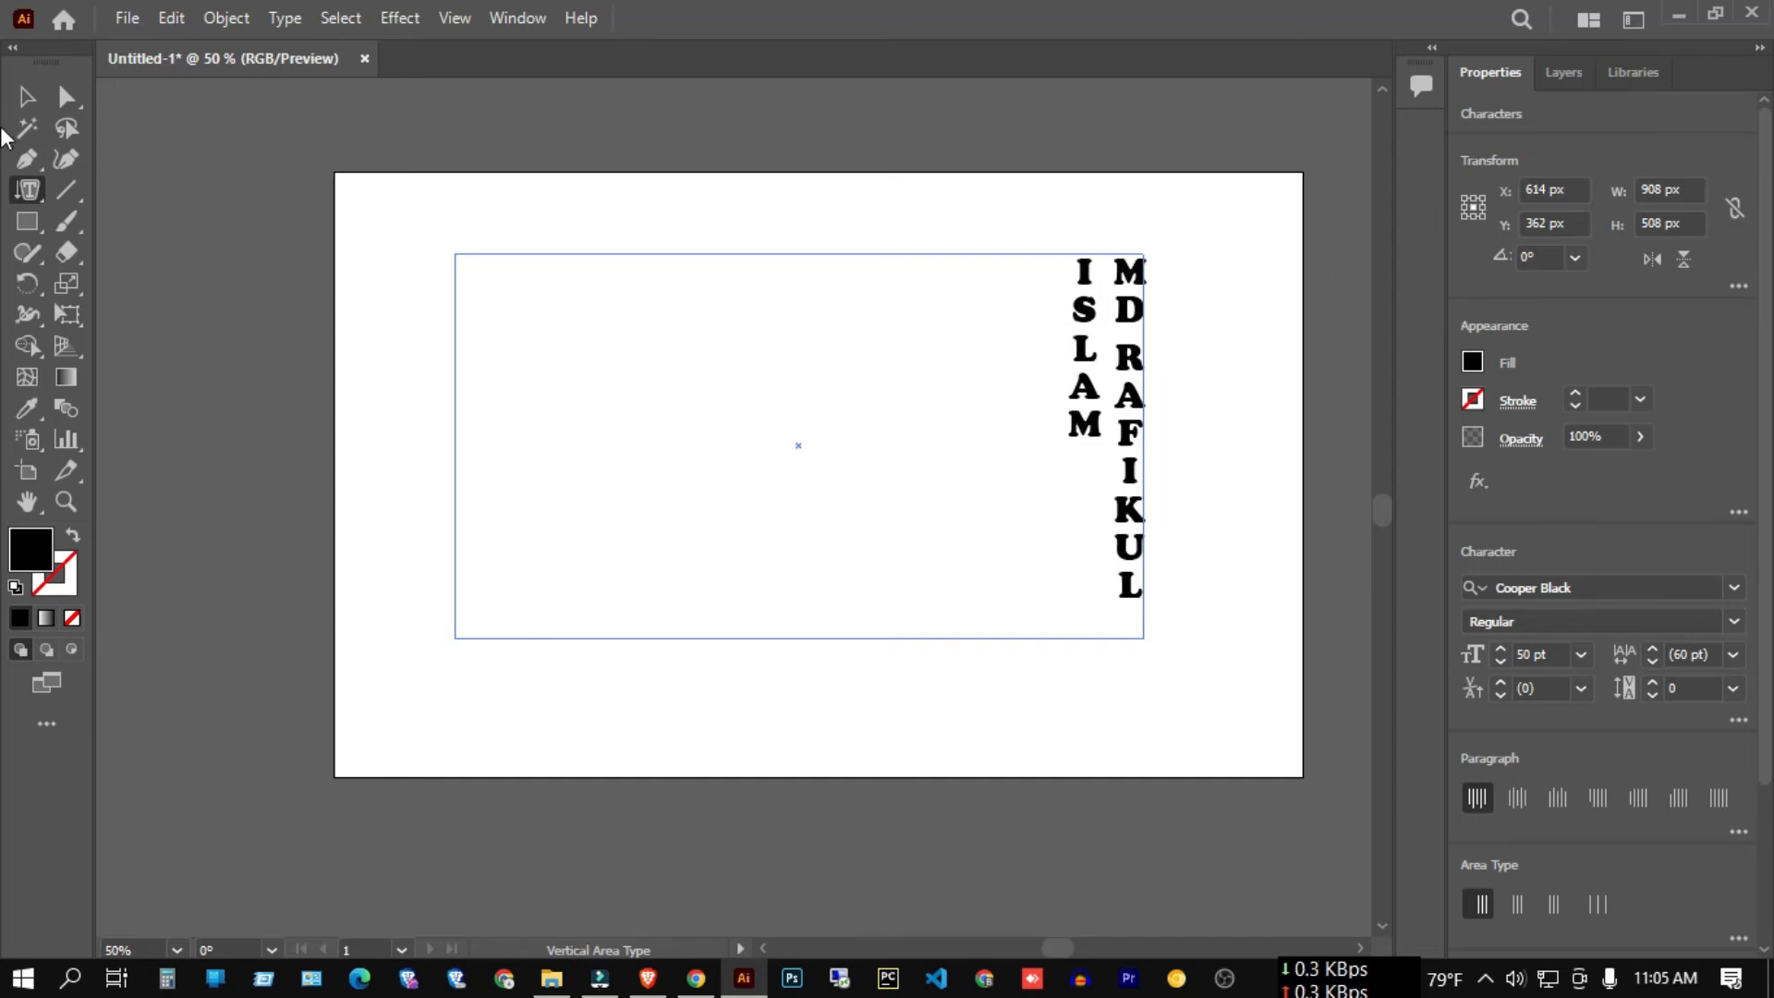
Reselect the vertical text frame and delete it.
{"action": "left_click", "coordinate": [28, 97]}
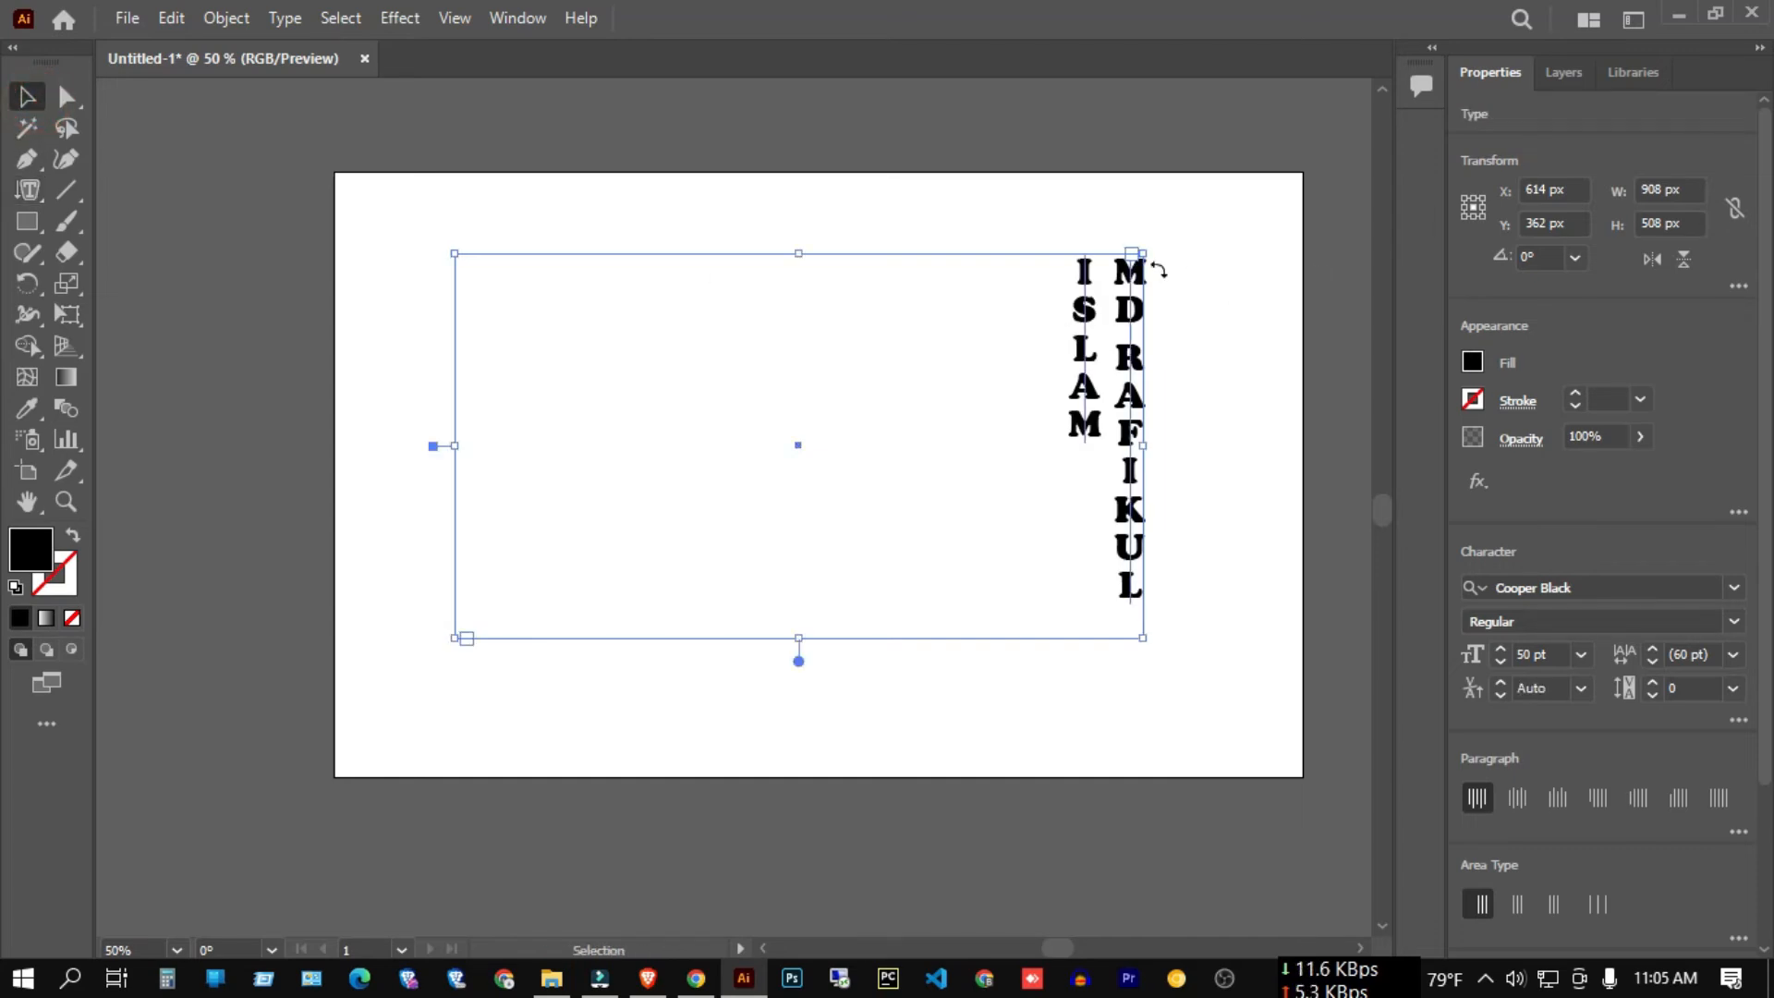
{"action": "left_click", "coordinate": [1211, 457]}
{"action": "left_click_drag", "start_coordinate": [813, 186], "coordinate": [1261, 478]}
{"action": "key", "text": "Delete"}
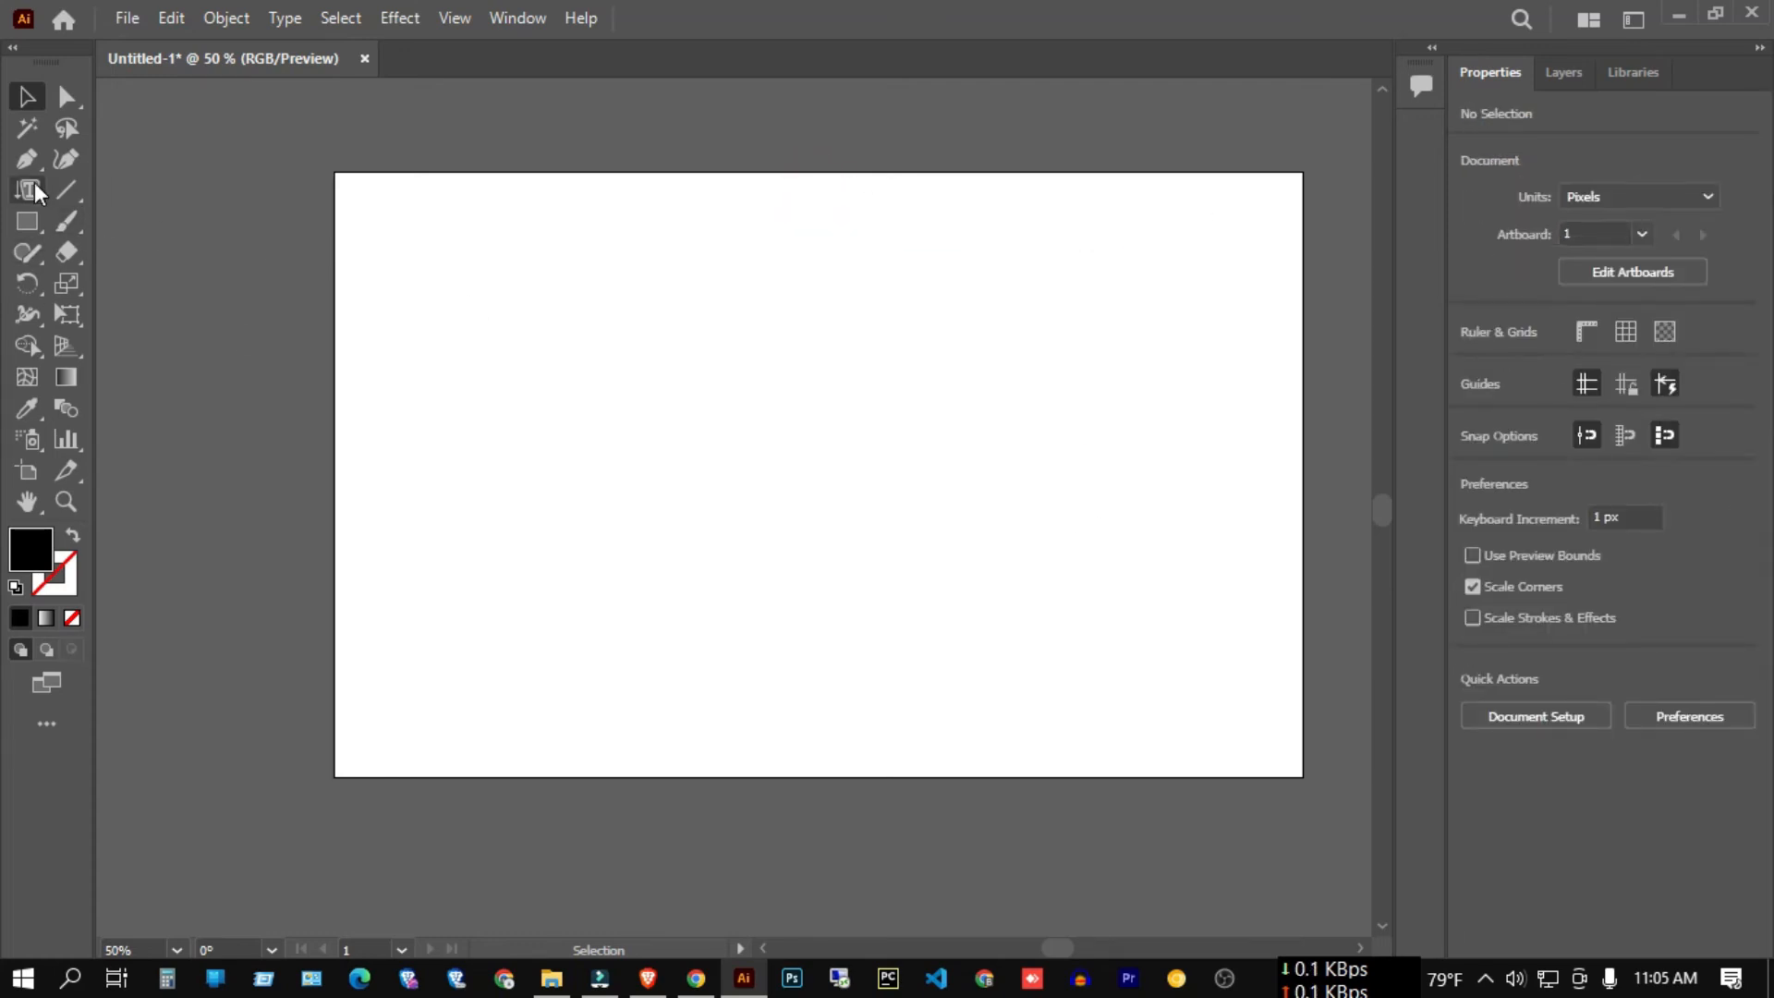
{"action": "left_click", "coordinate": [35, 185]}
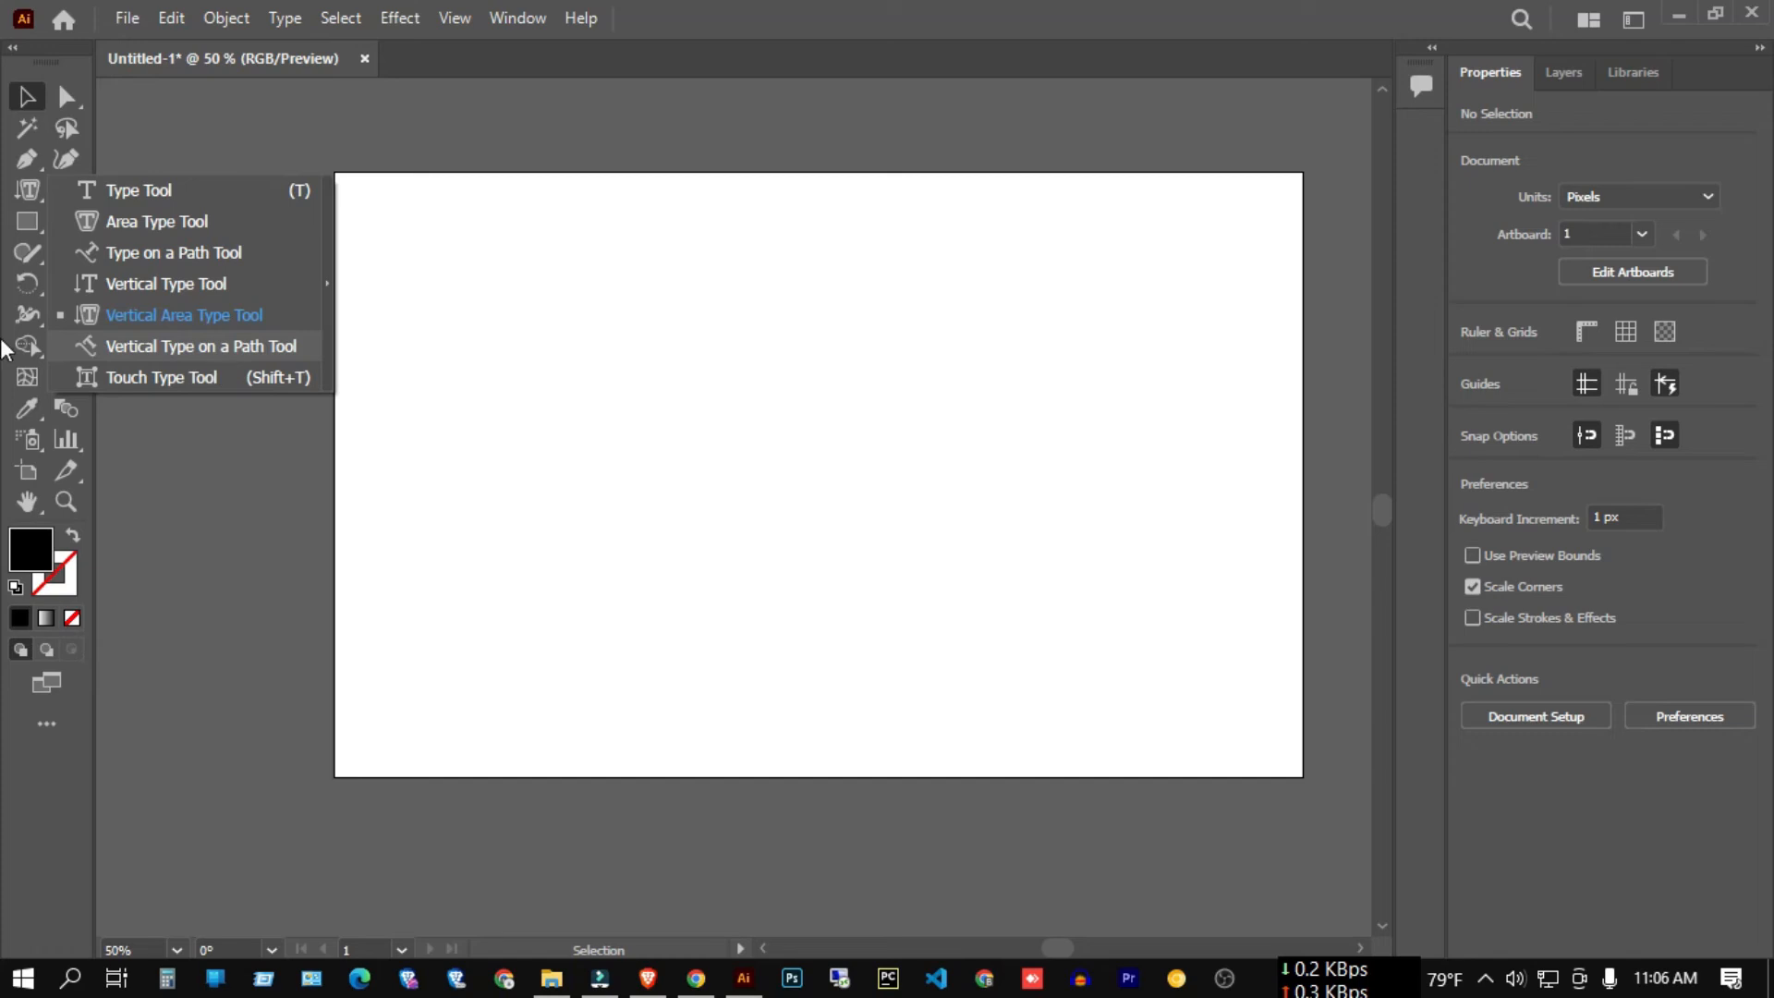
Draw a 442 px circle near the artboard centre with the Ellipse tool.
{"action": "right_click", "coordinate": [33, 218]}
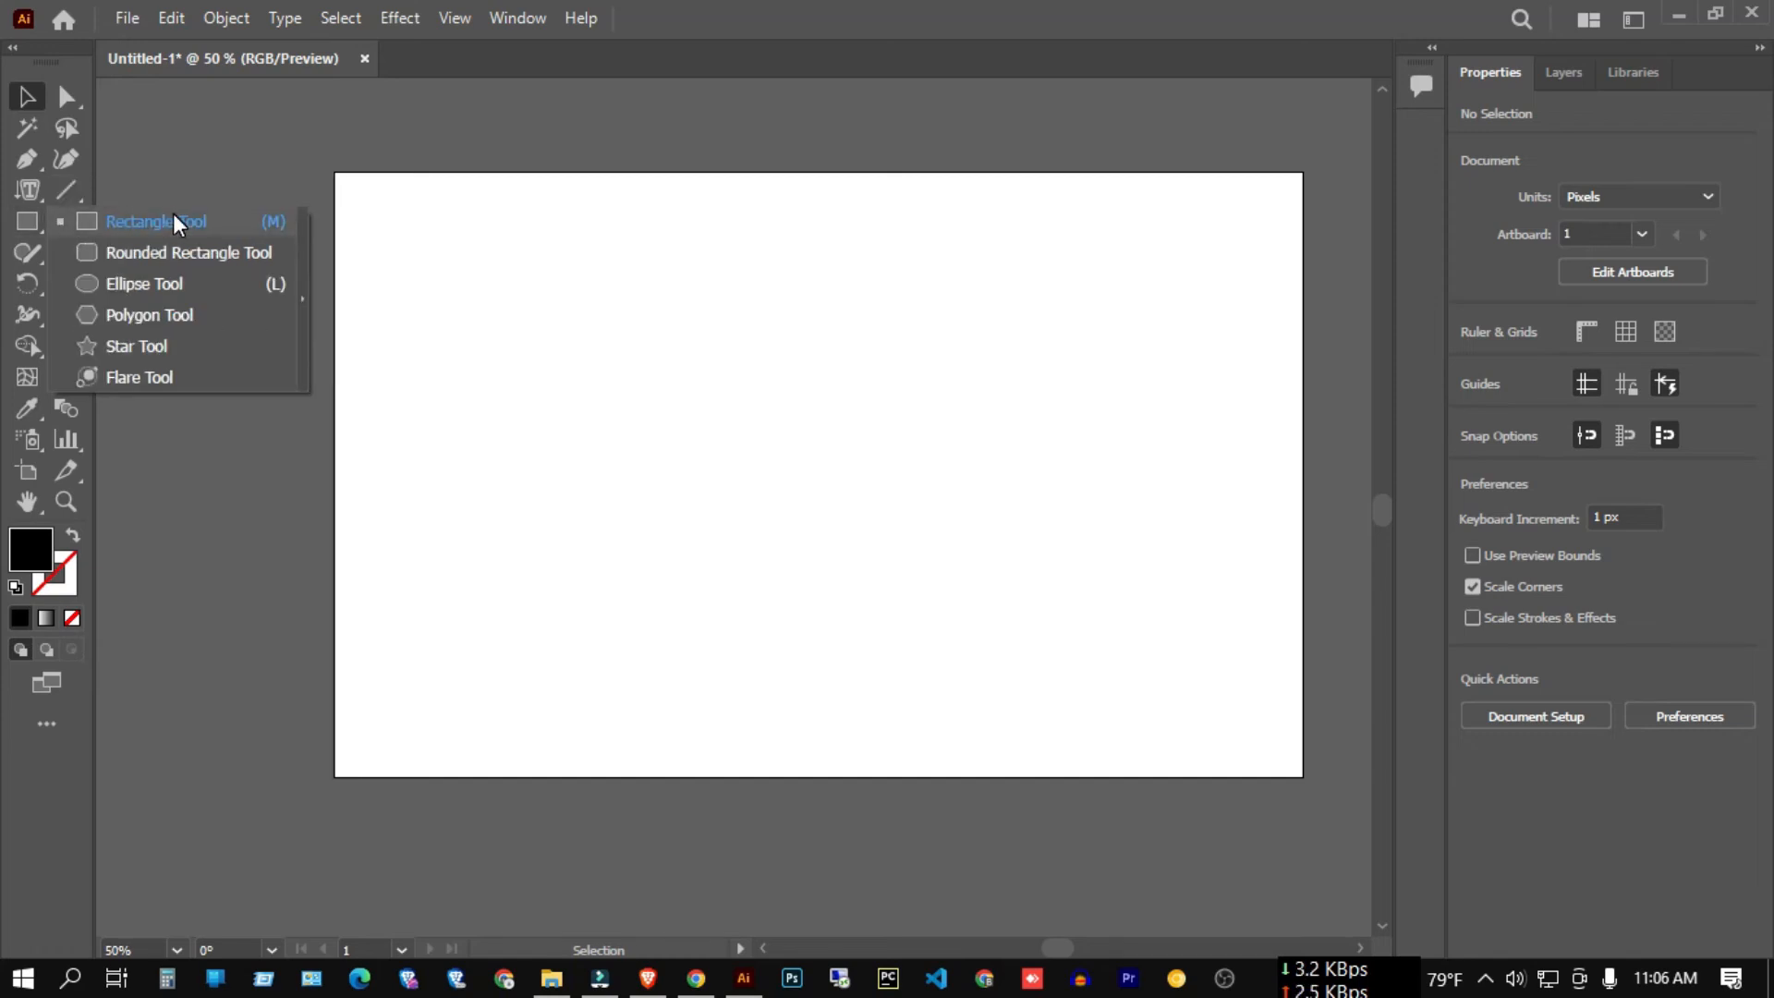
{"action": "left_click", "coordinate": [159, 288]}
{"action": "left_click_drag", "start_coordinate": [777, 436], "coordinate": [945, 604]}
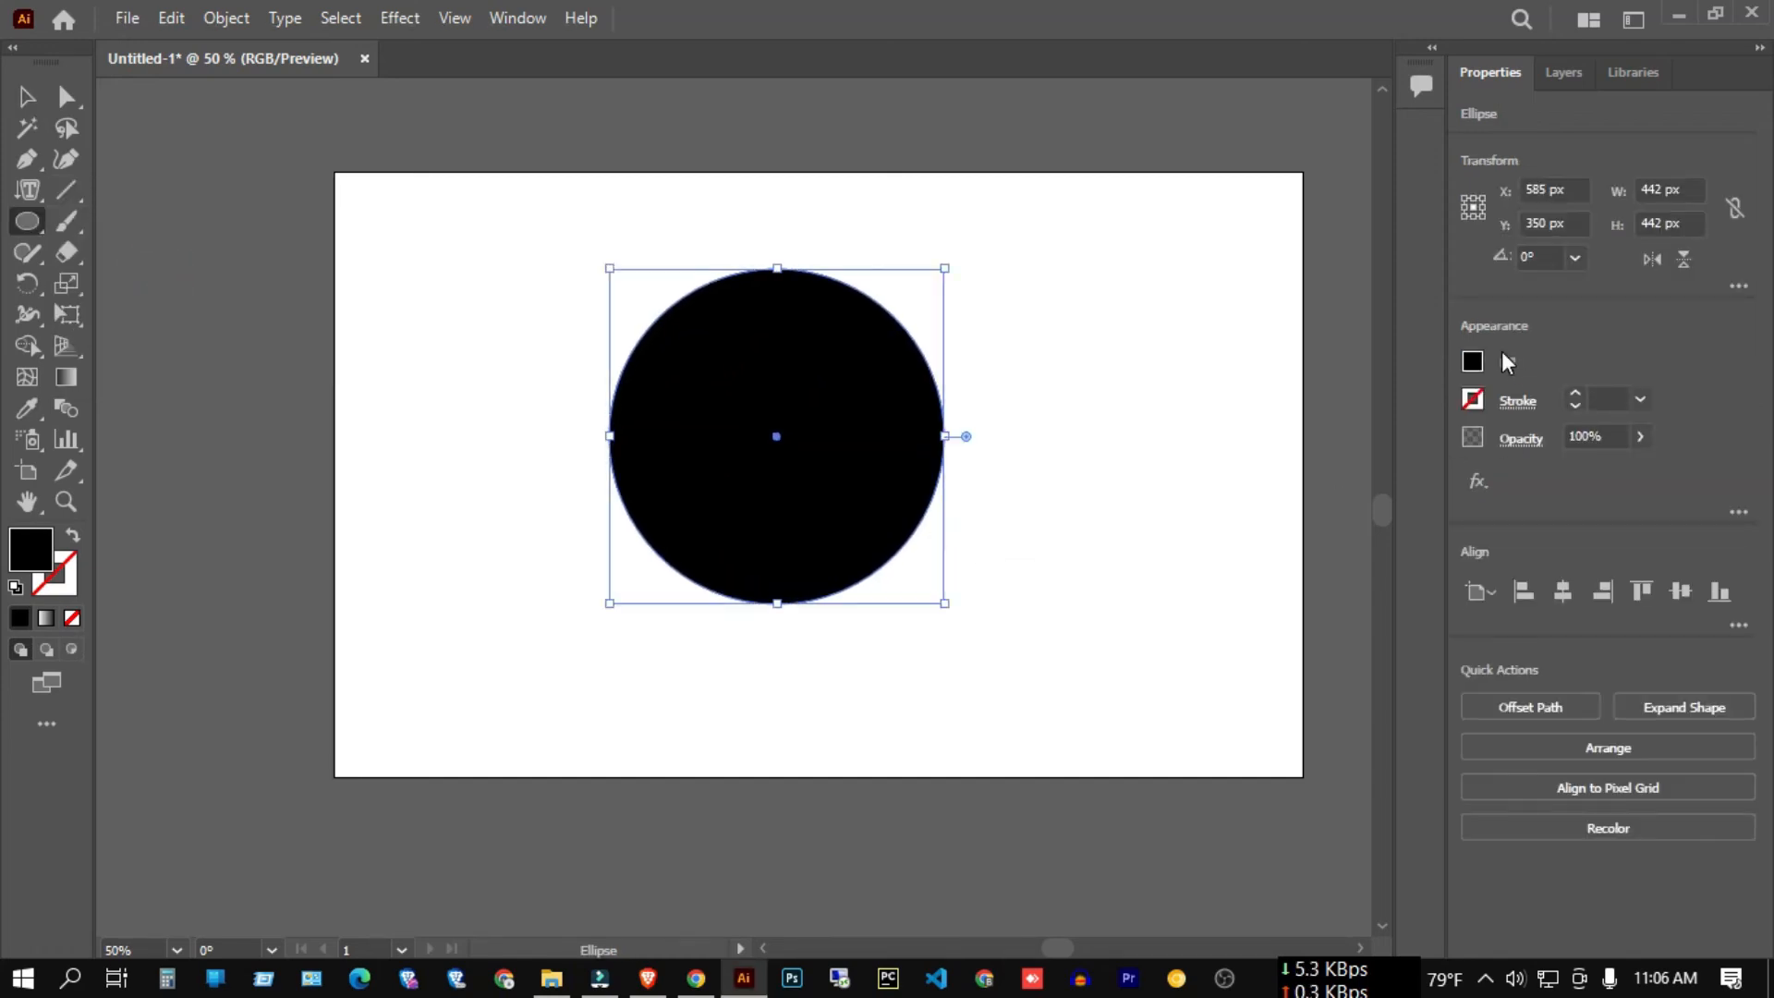
Remove the circle's fill, give it a 2 pt stroke, and reselect it.
{"action": "left_click", "coordinate": [1472, 361]}
{"action": "left_click", "coordinate": [1191, 454]}
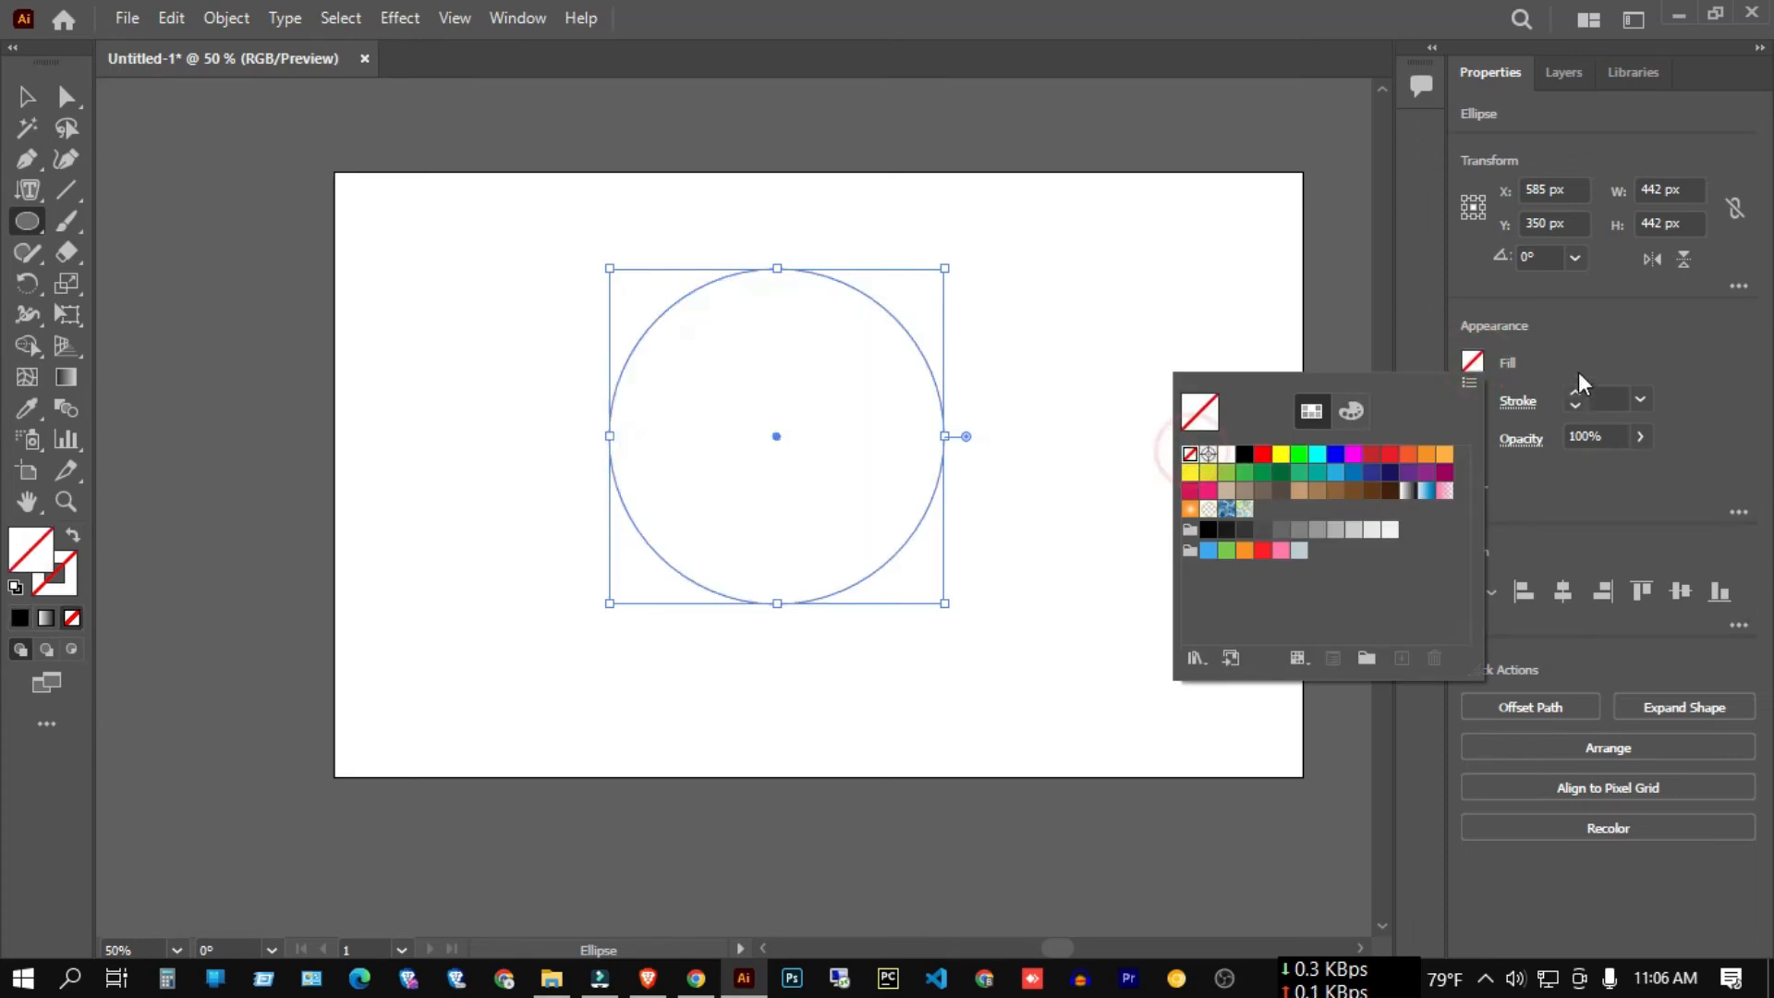
{"action": "left_click", "coordinate": [1576, 392]}
{"action": "left_click", "coordinate": [1576, 392]}
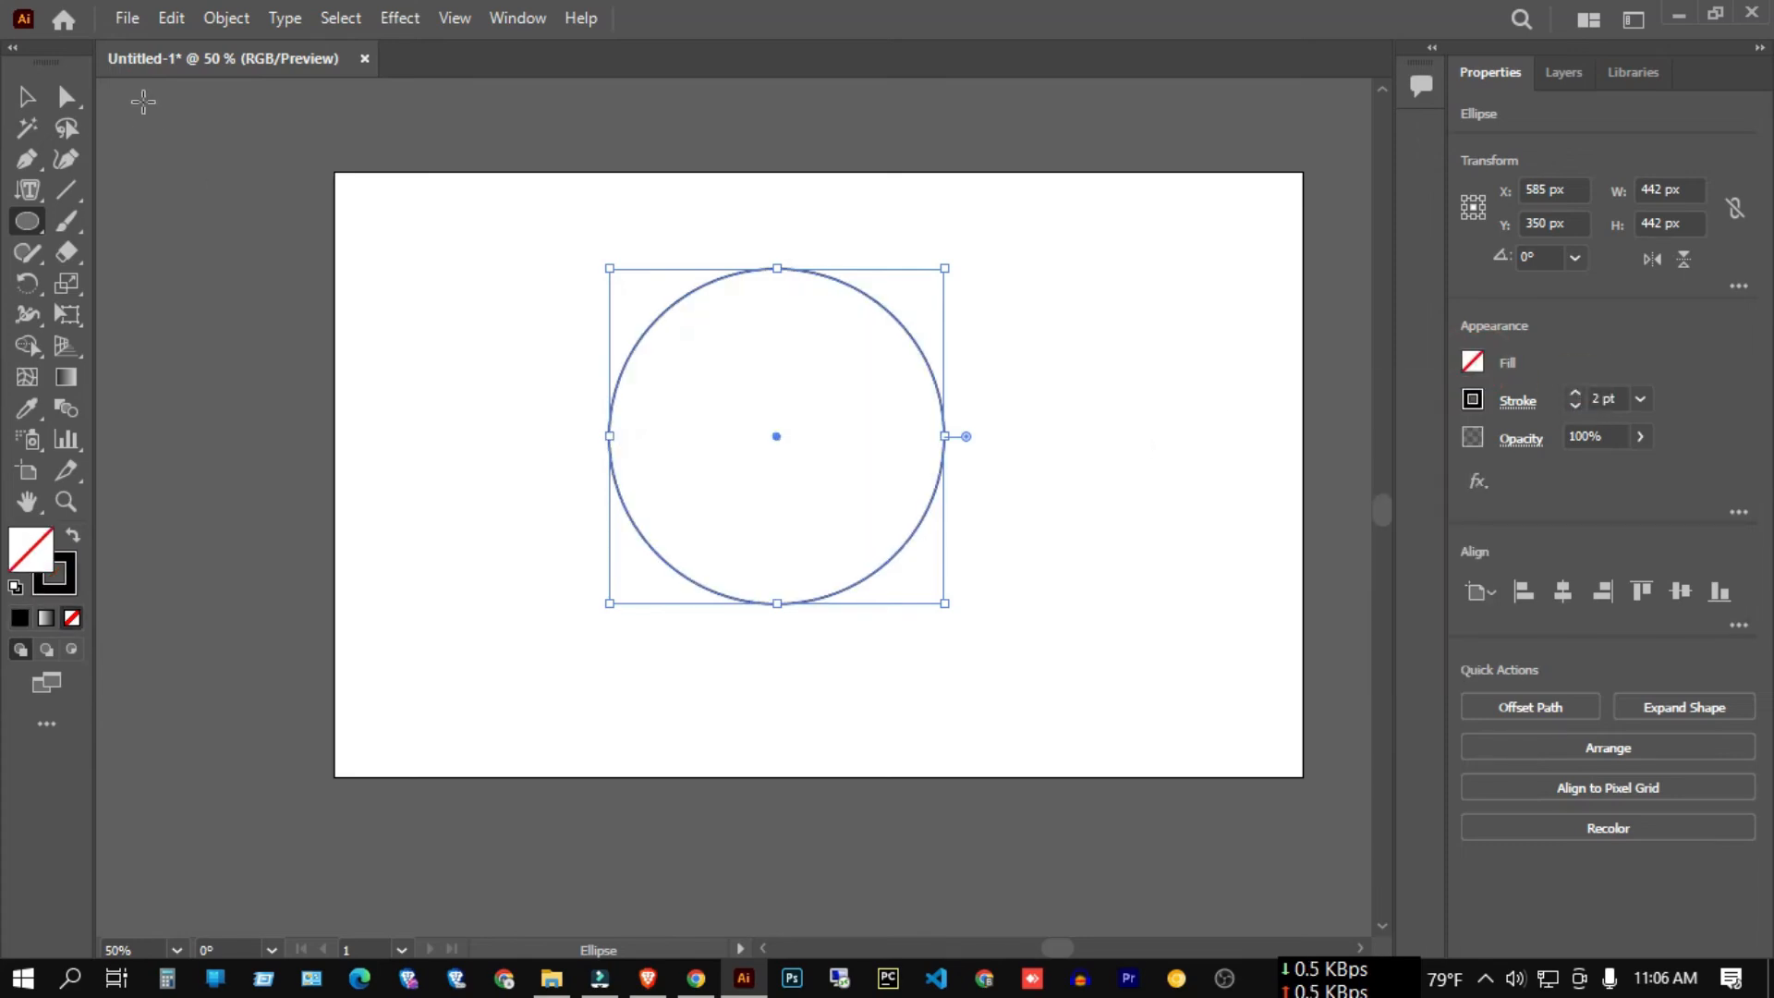
{"action": "left_click", "coordinate": [27, 97]}
{"action": "left_click", "coordinate": [255, 188]}
{"action": "left_click_drag", "start_coordinate": [360, 174], "coordinate": [702, 369]}
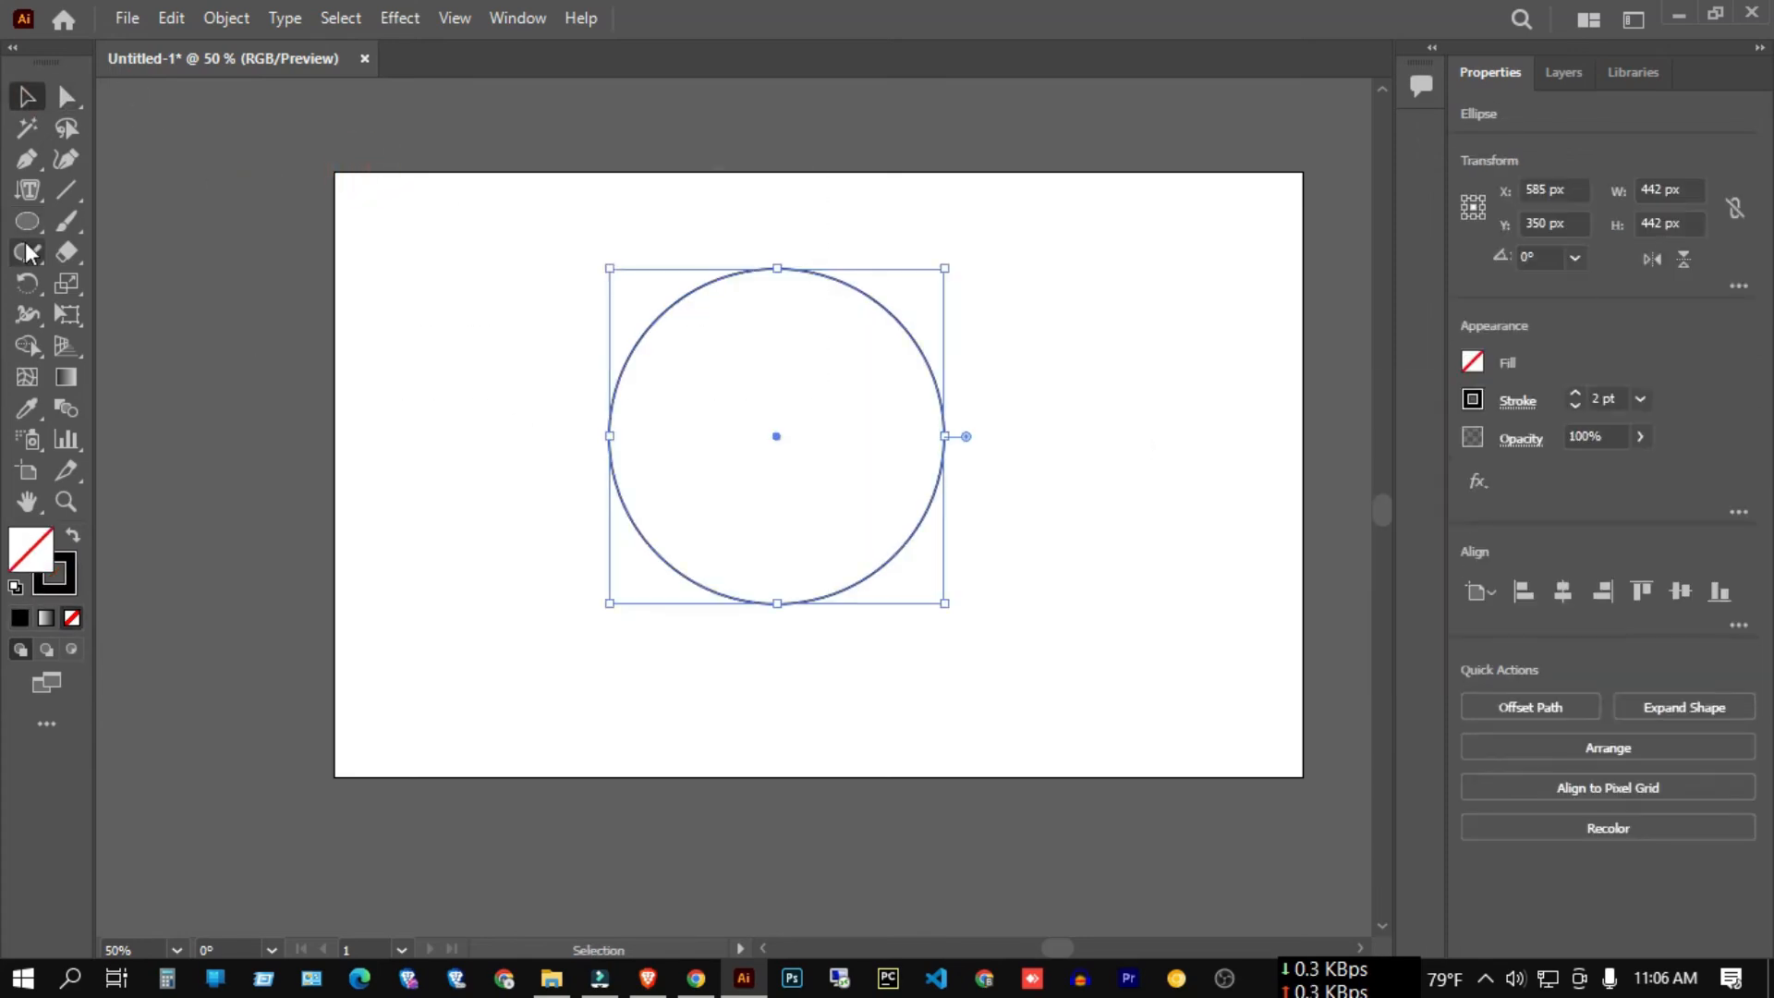
{"action": "right_click", "coordinate": [27, 231]}
{"action": "right_click", "coordinate": [29, 192]}
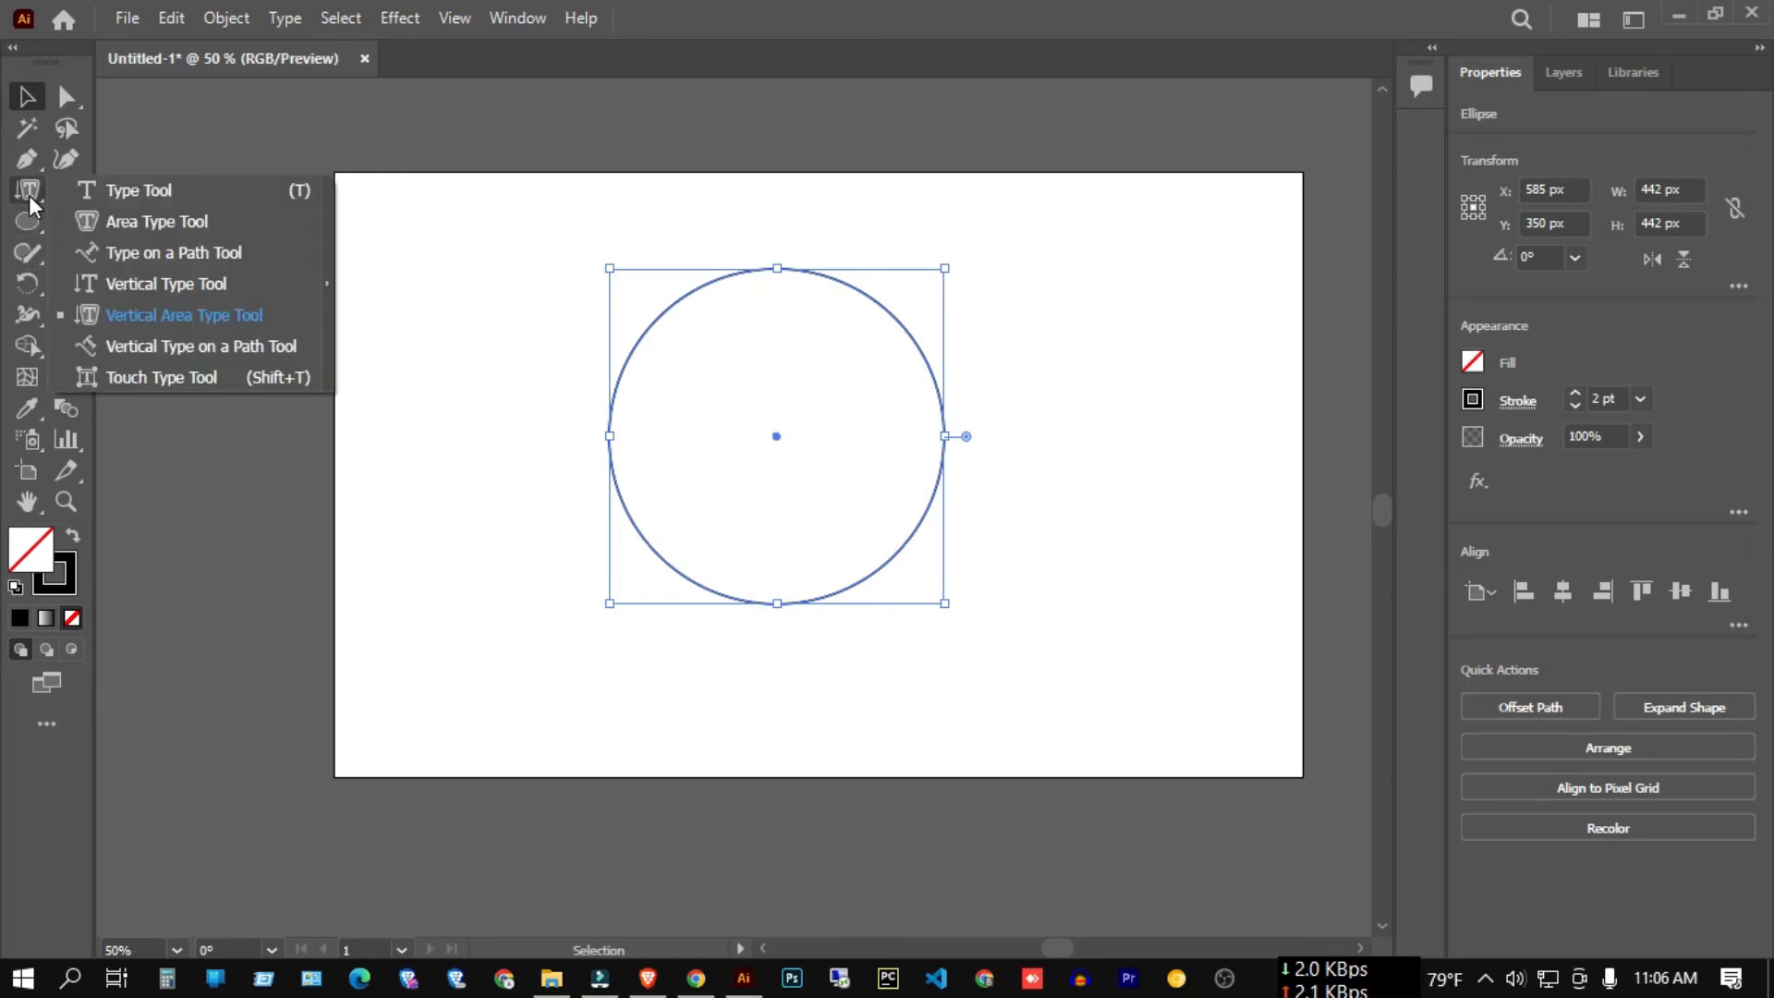
Set the spaced-out person's name as vertical type along the circle's outline.
{"action": "left_click", "coordinate": [235, 349]}
{"action": "scroll", "coordinate": [784, 262], "scroll_direction": "up", "scroll_amount": 3}
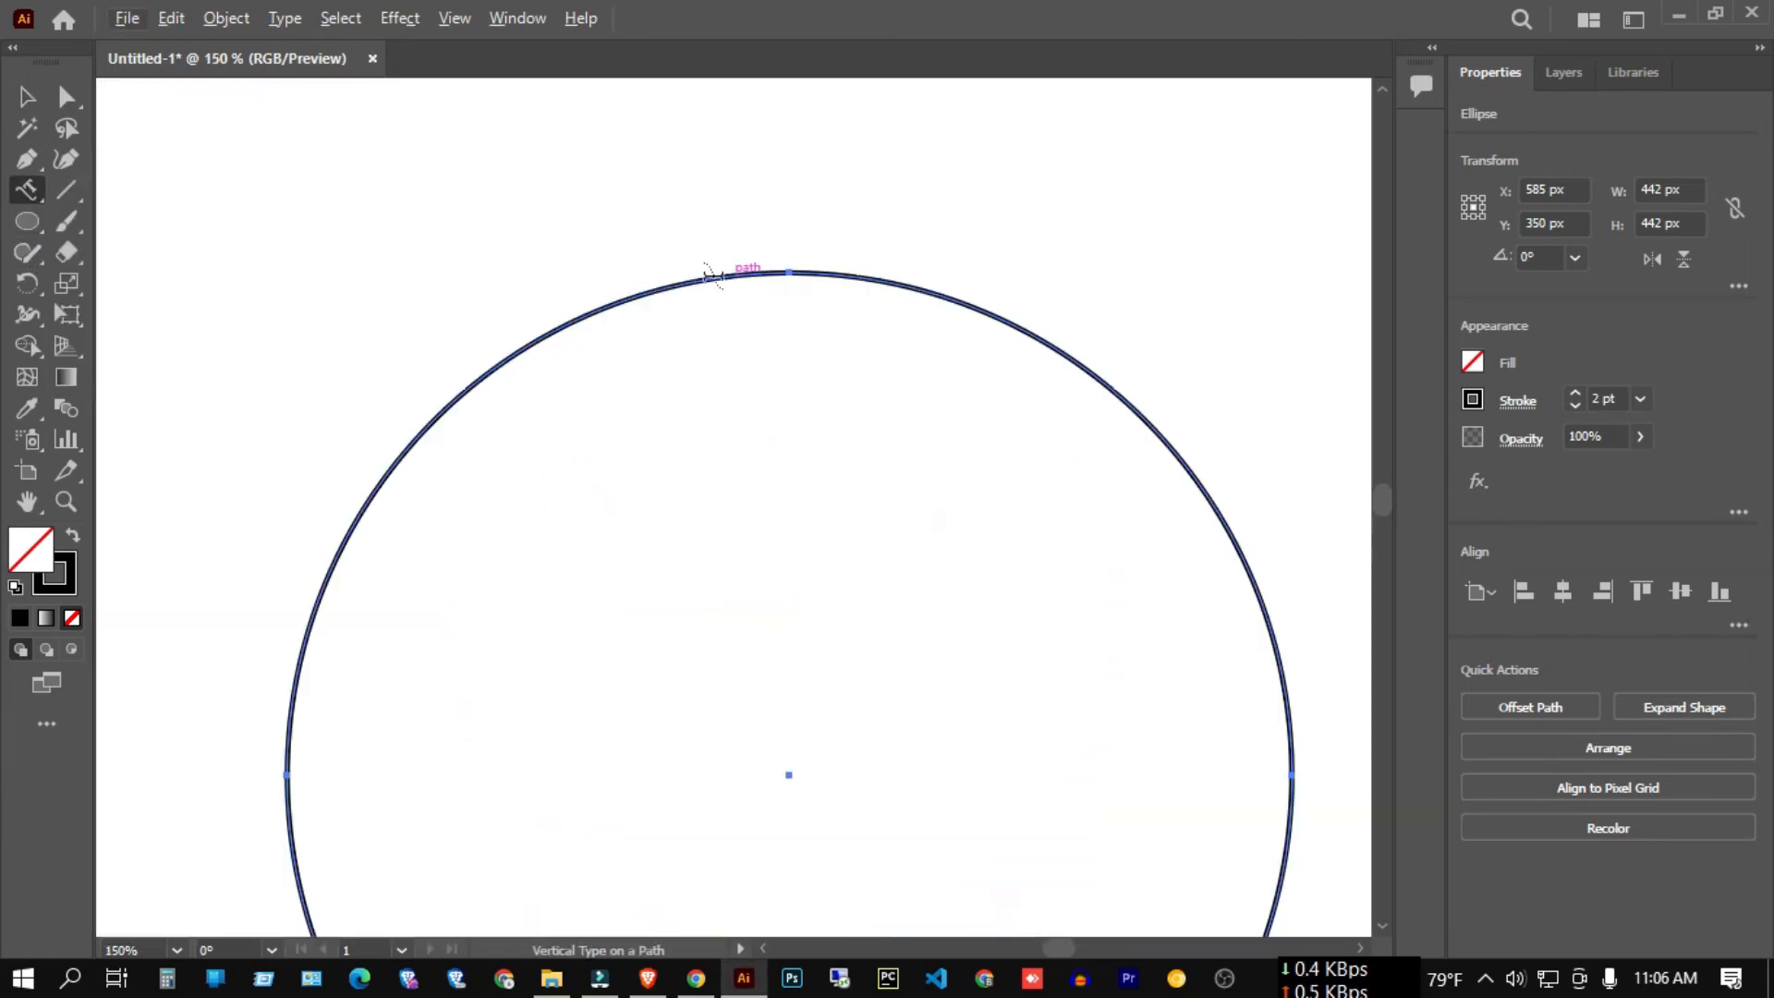
{"action": "left_click", "coordinate": [686, 284]}
{"action": "scroll", "coordinate": [689, 282], "scroll_direction": "down", "scroll_amount": 3}
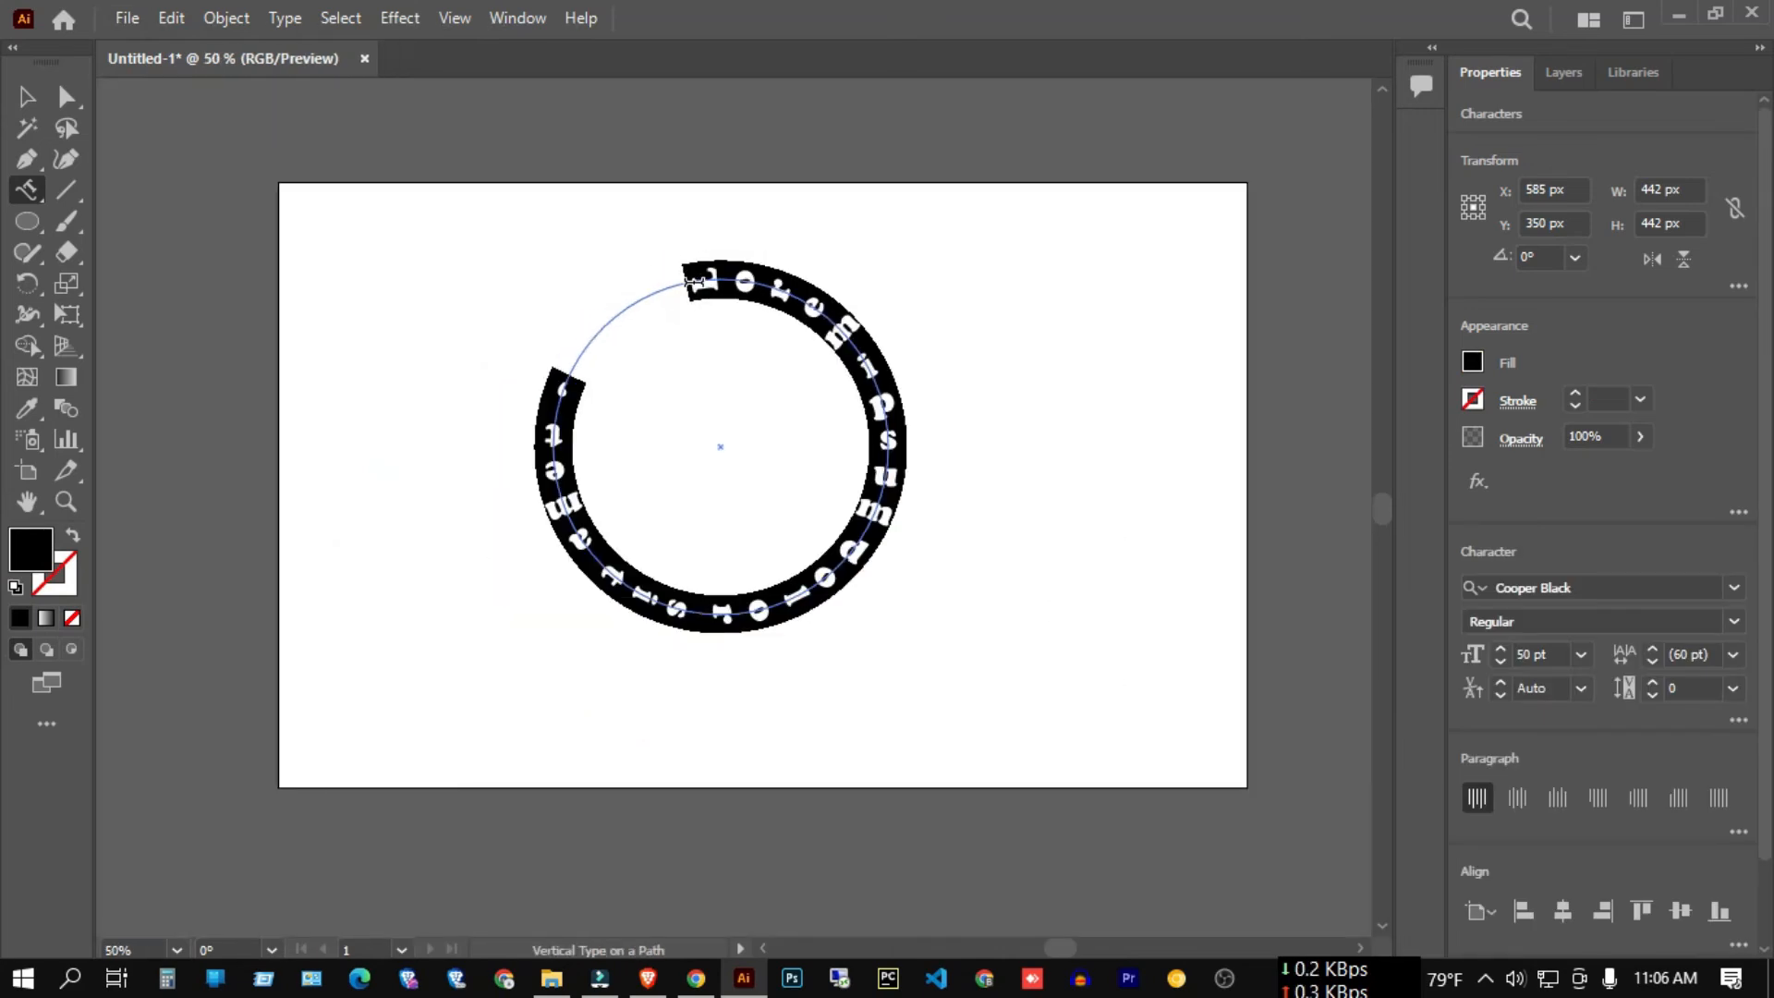
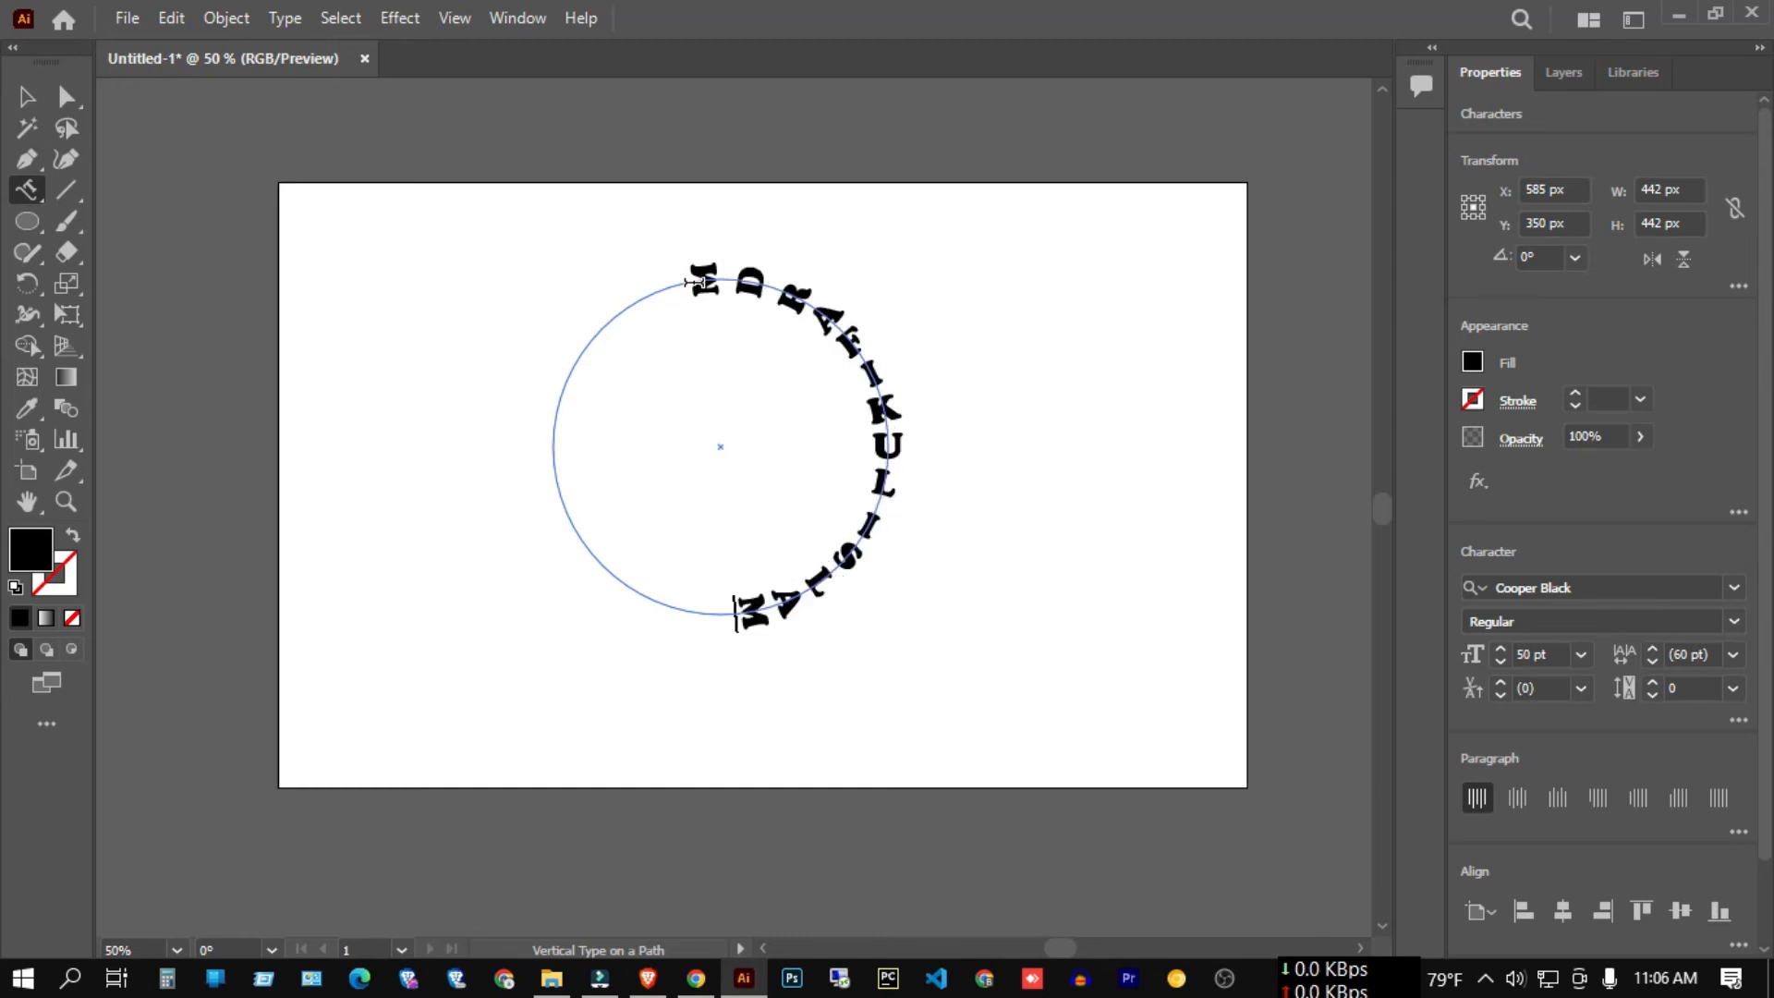
Undo a trial rotation and move the circular vertical text to the artboard's left.
{"action": "left_click", "coordinate": [28, 97]}
{"action": "scroll", "coordinate": [405, 219], "scroll_direction": "down", "scroll_amount": 2}
{"action": "scroll", "coordinate": [407, 257], "scroll_direction": "down", "scroll_amount": 2}
{"action": "left_click_drag", "start_coordinate": [425, 206], "coordinate": [638, 277]}
{"action": "key", "text": "ctrl+z"}
{"action": "left_click", "coordinate": [737, 331]}
{"action": "left_click", "coordinate": [644, 287]}
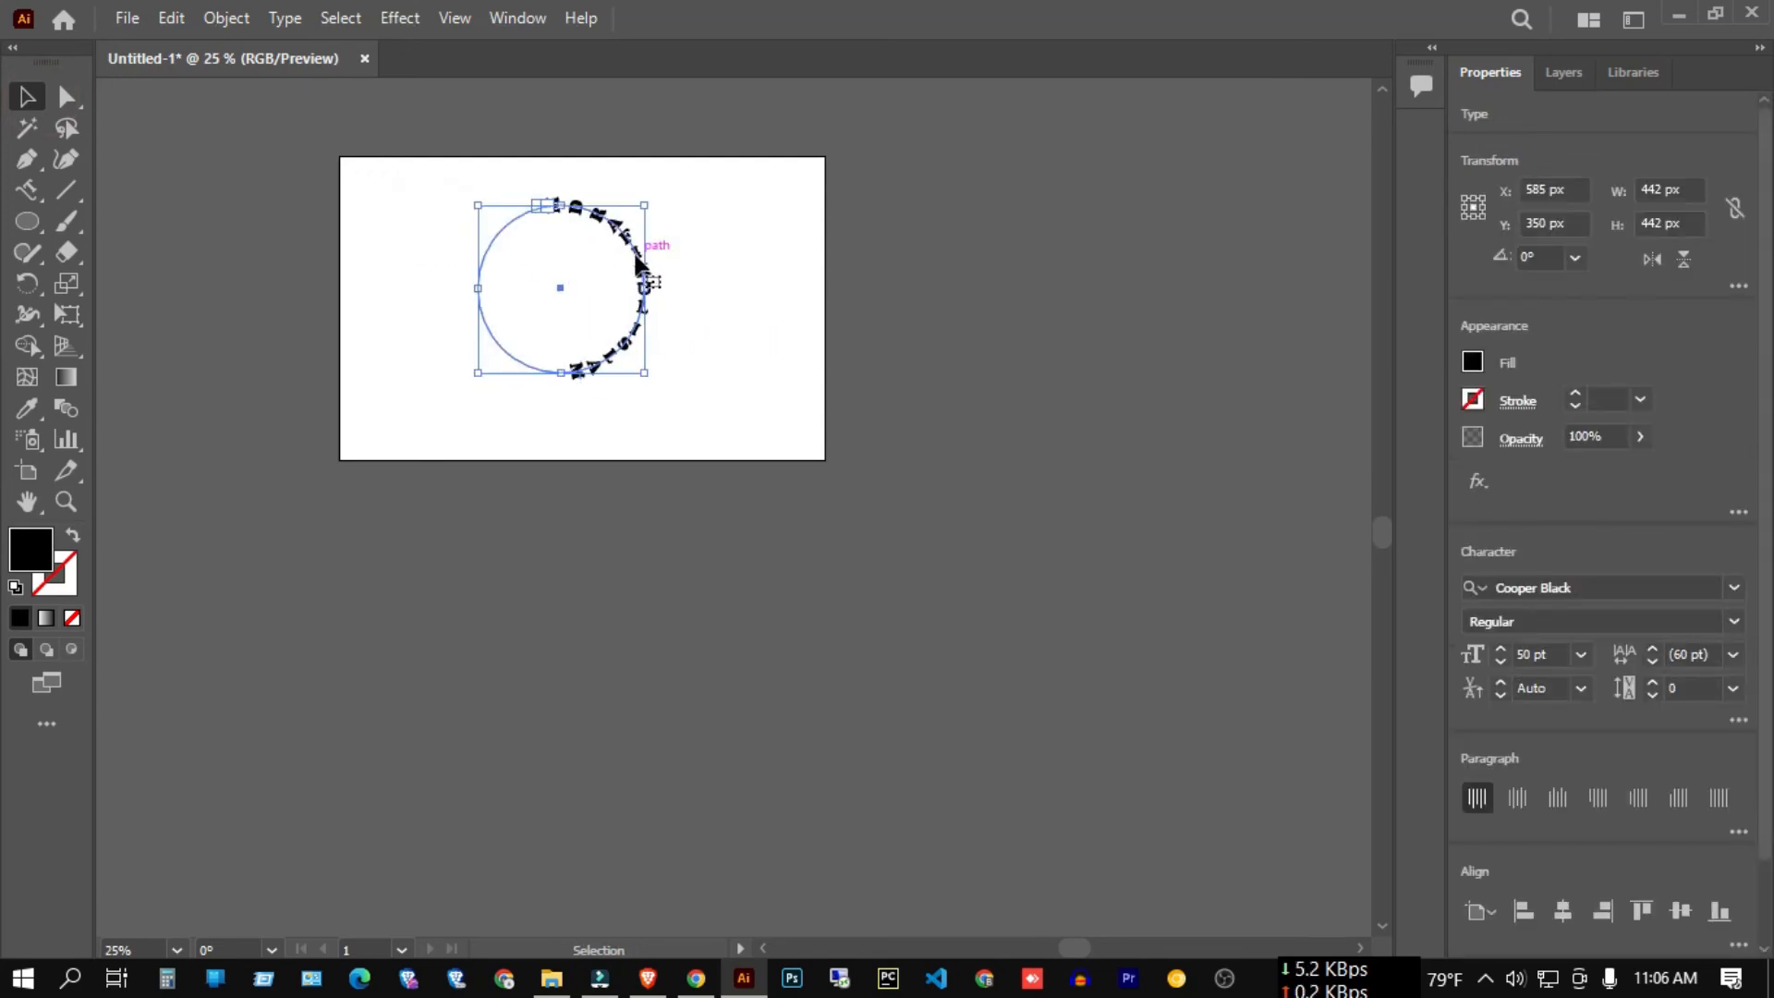
{"action": "left_click_drag", "start_coordinate": [586, 258], "coordinate": [453, 277]}
{"action": "left_click", "coordinate": [745, 269]}
{"action": "left_click_drag", "start_coordinate": [26, 229], "coordinate": [127, 279]}
Draw a second circle on the right, with no fill and a 2 pt stroke.
{"action": "scroll", "coordinate": [629, 325], "scroll_direction": "up", "scroll_amount": 2}
{"action": "left_click_drag", "start_coordinate": [792, 294], "coordinate": [968, 471]}
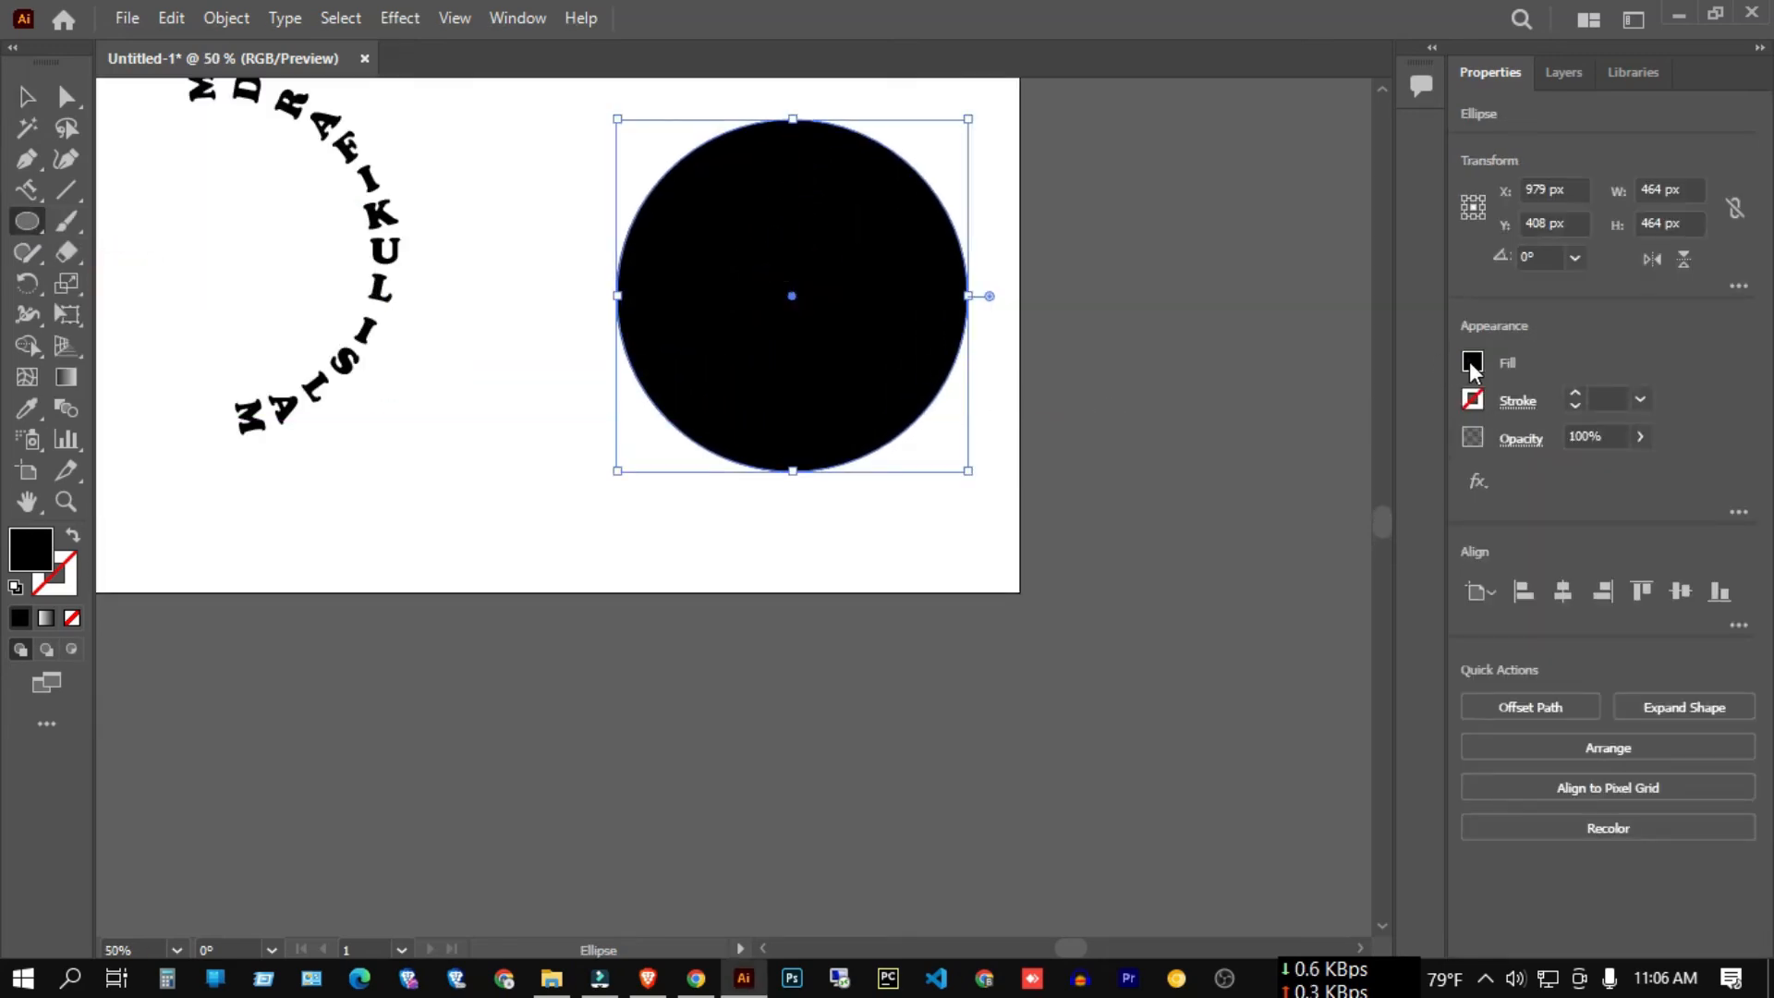
{"action": "left_click", "coordinate": [1471, 362]}
{"action": "left_click", "coordinate": [1192, 455]}
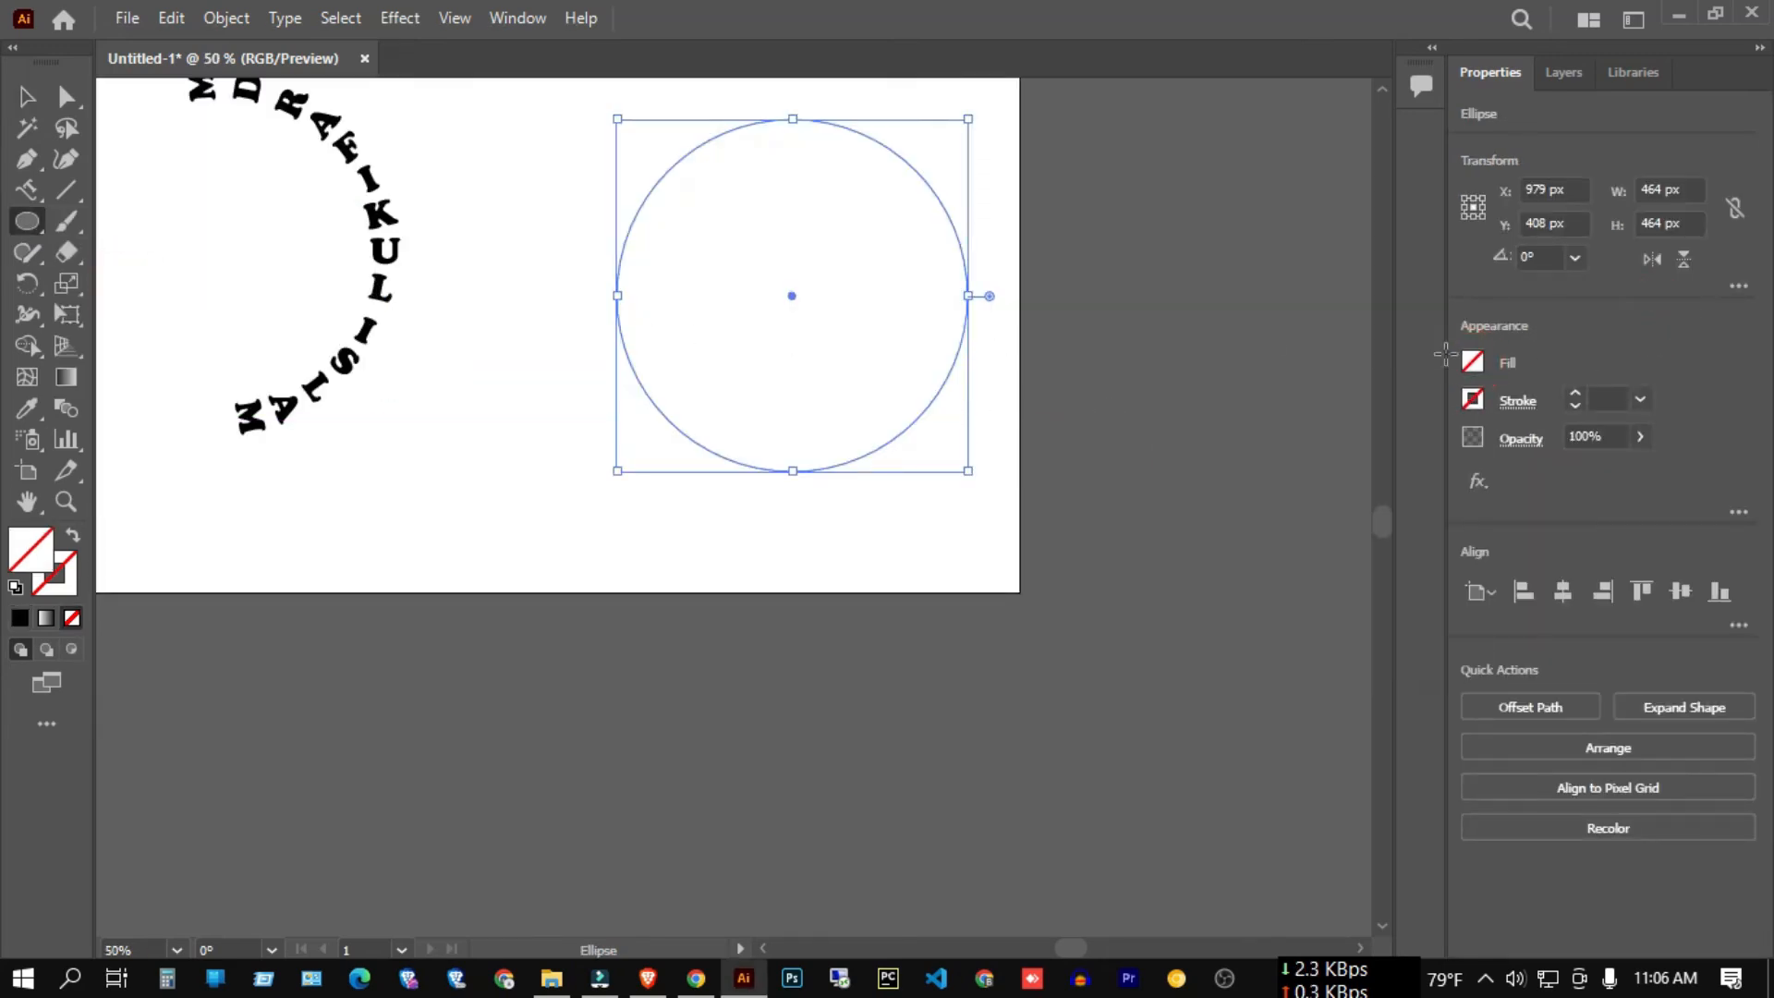
{"action": "left_click", "coordinate": [1576, 392]}
{"action": "left_click", "coordinate": [1576, 392]}
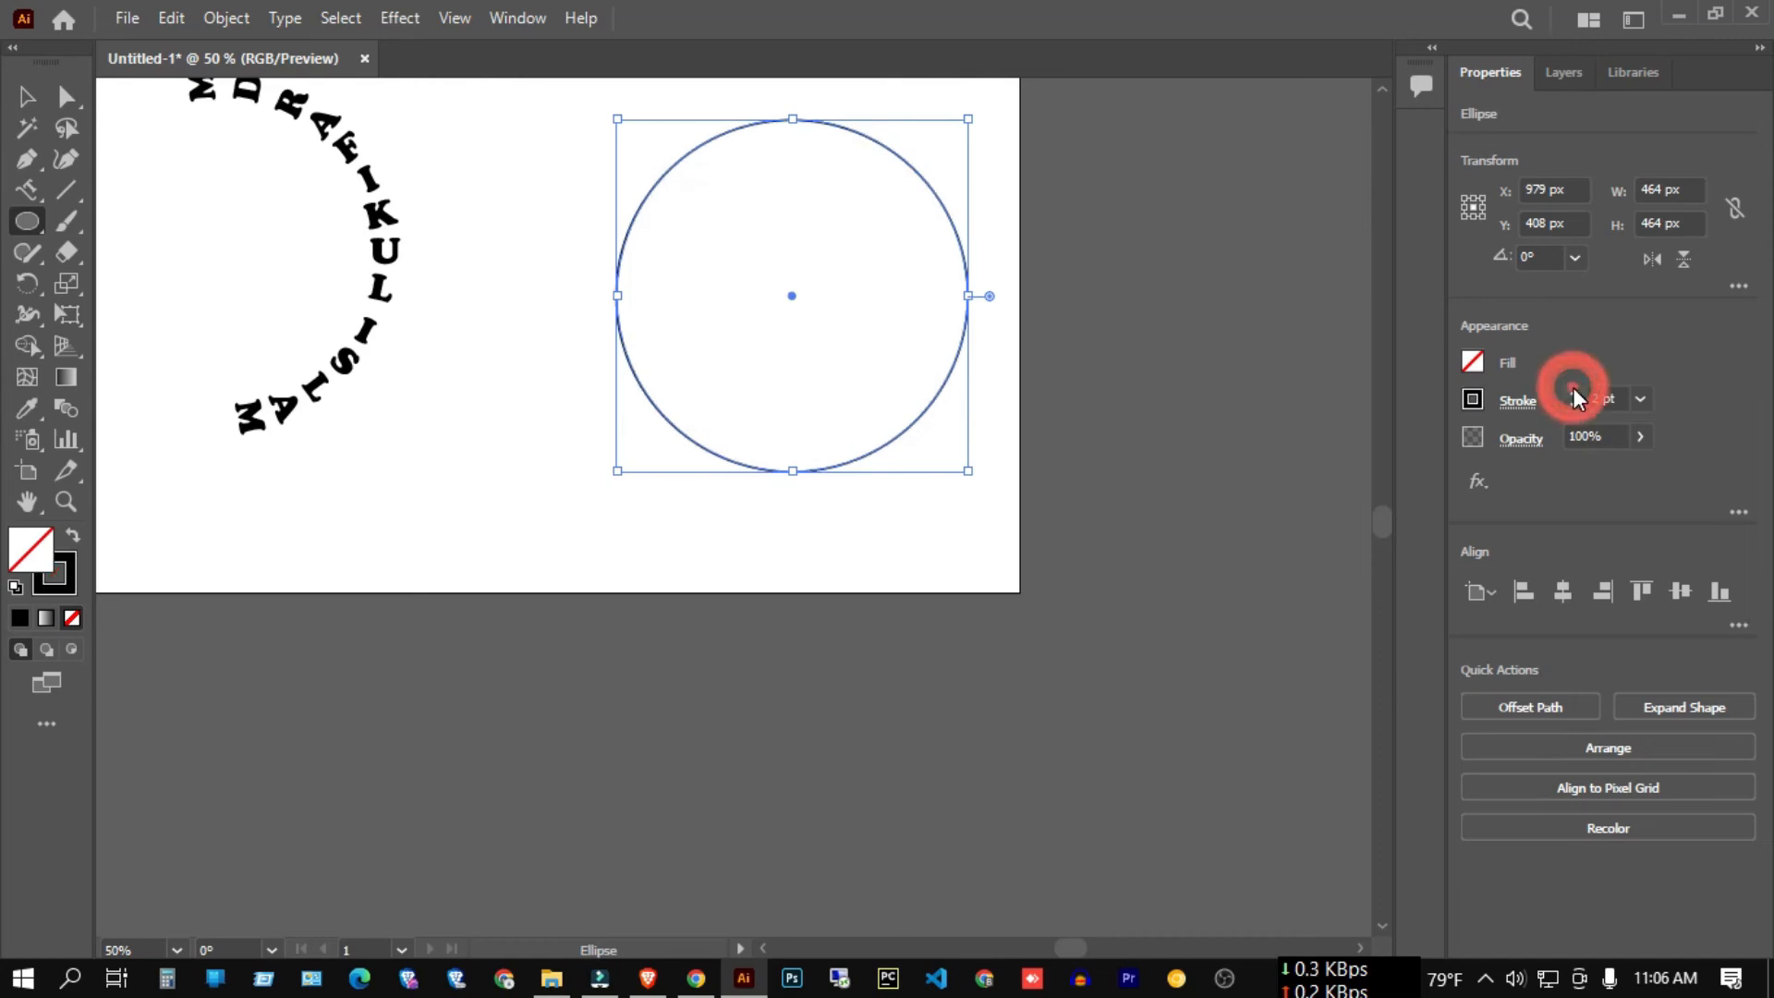
{"action": "left_click", "coordinate": [35, 85]}
{"action": "right_click", "coordinate": [27, 189]}
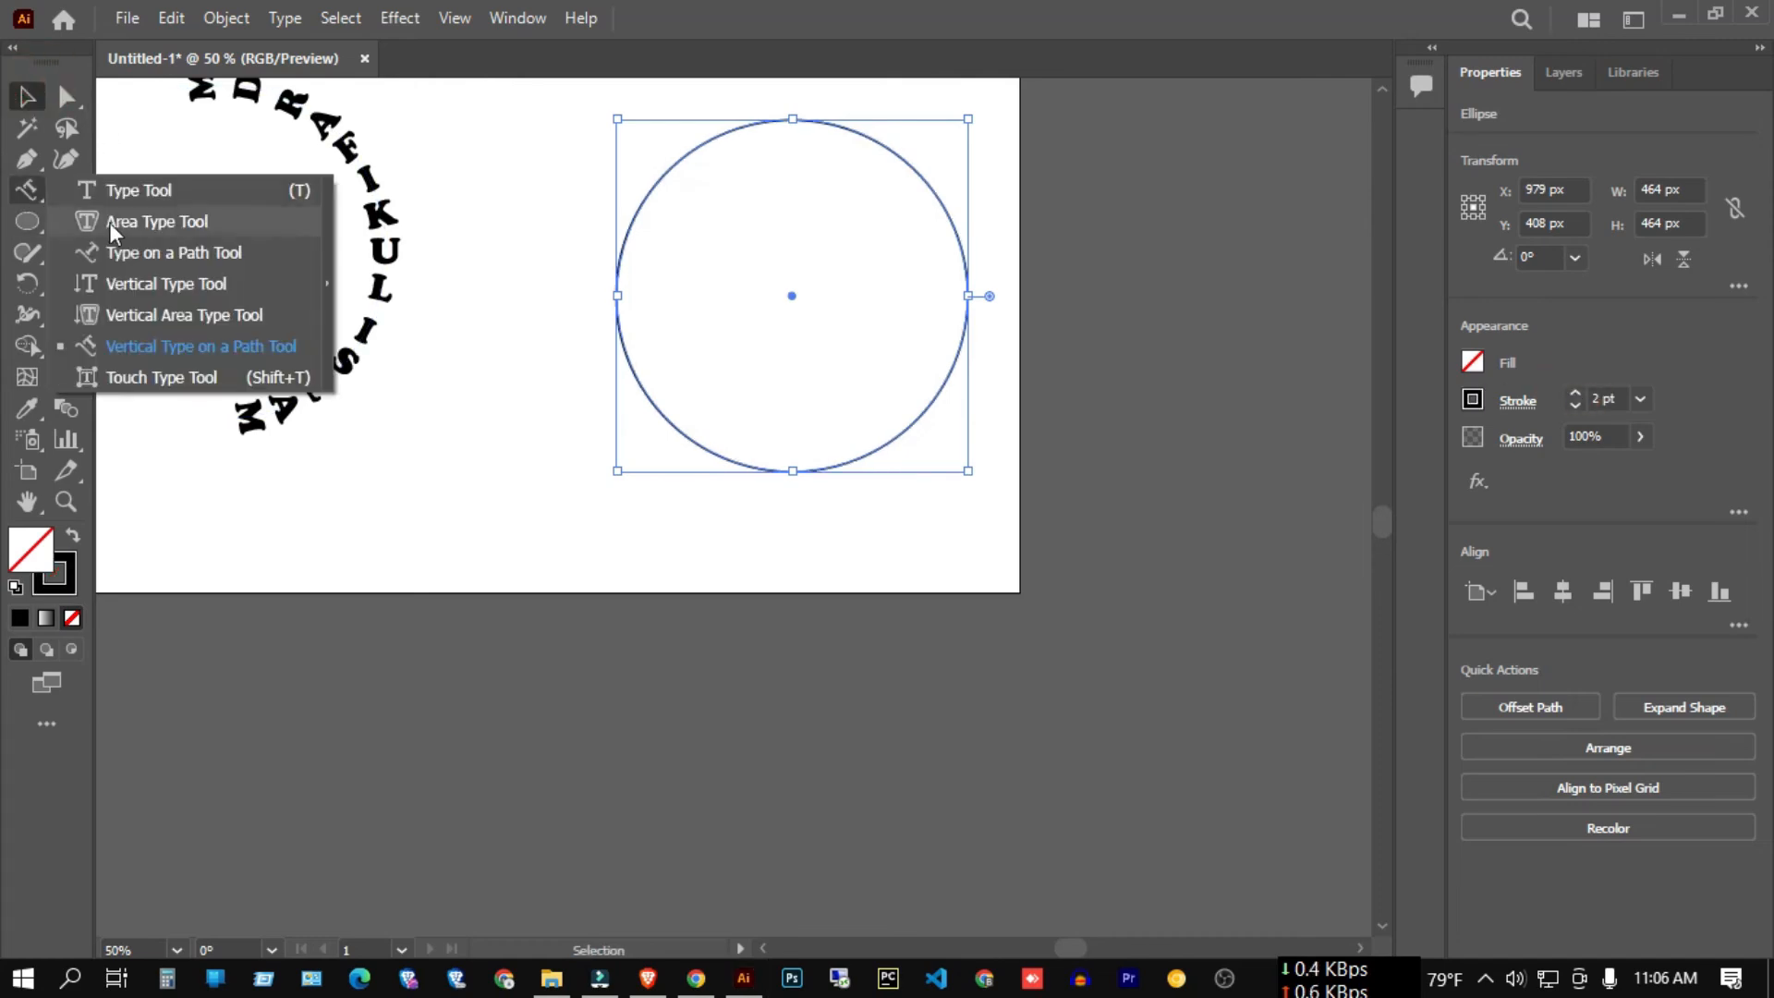
Run the person's name along the second circle's outline using Type on a Path.
{"action": "left_click", "coordinate": [190, 262]}
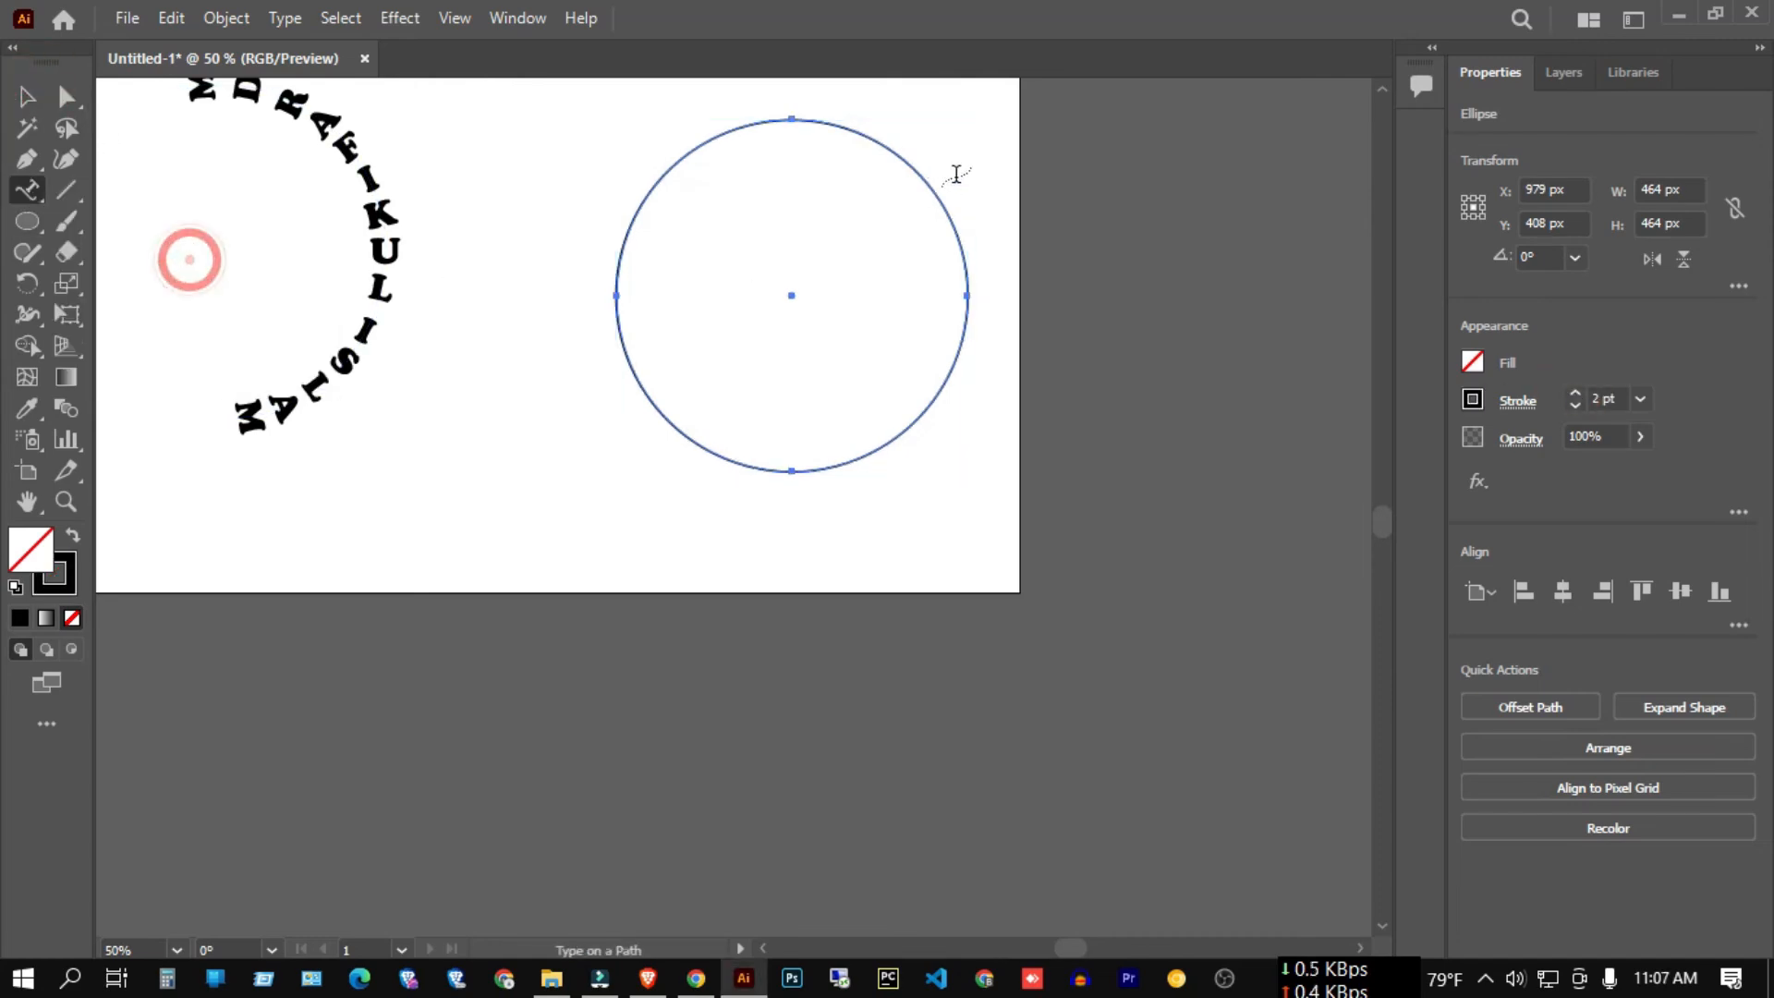
{"action": "scroll", "coordinate": [851, 185], "scroll_direction": "up", "scroll_amount": 2}
{"action": "left_click", "coordinate": [850, 218]}
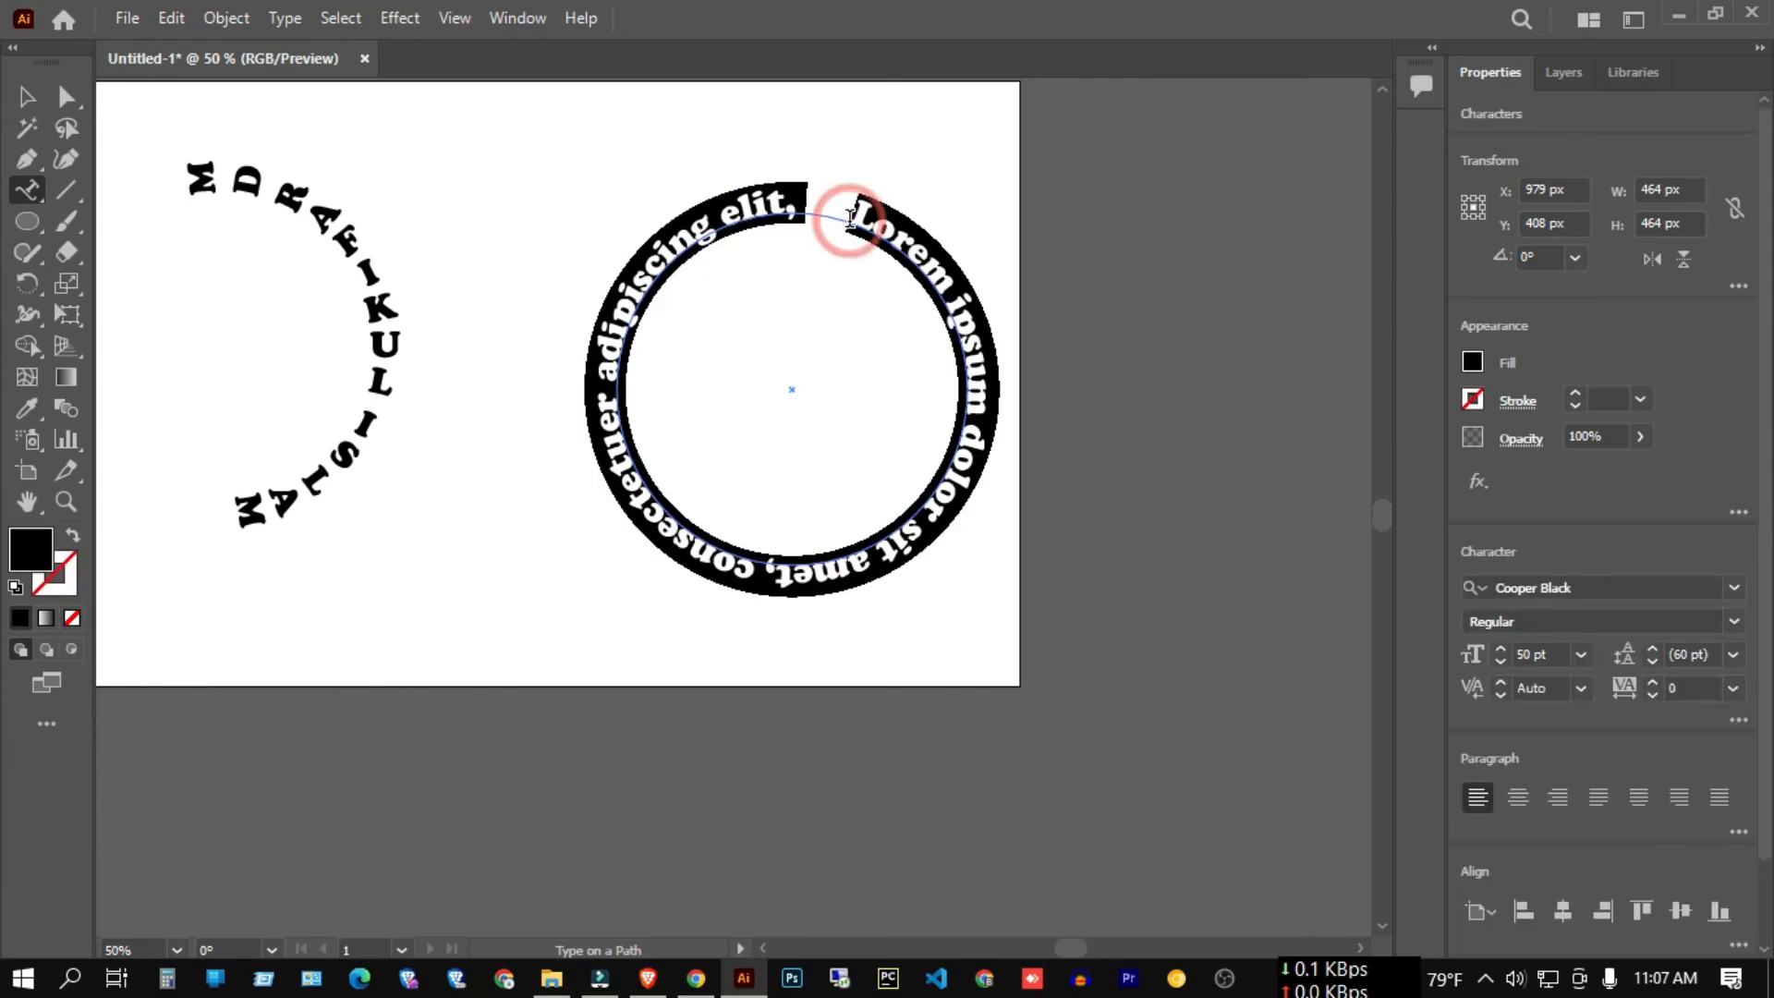
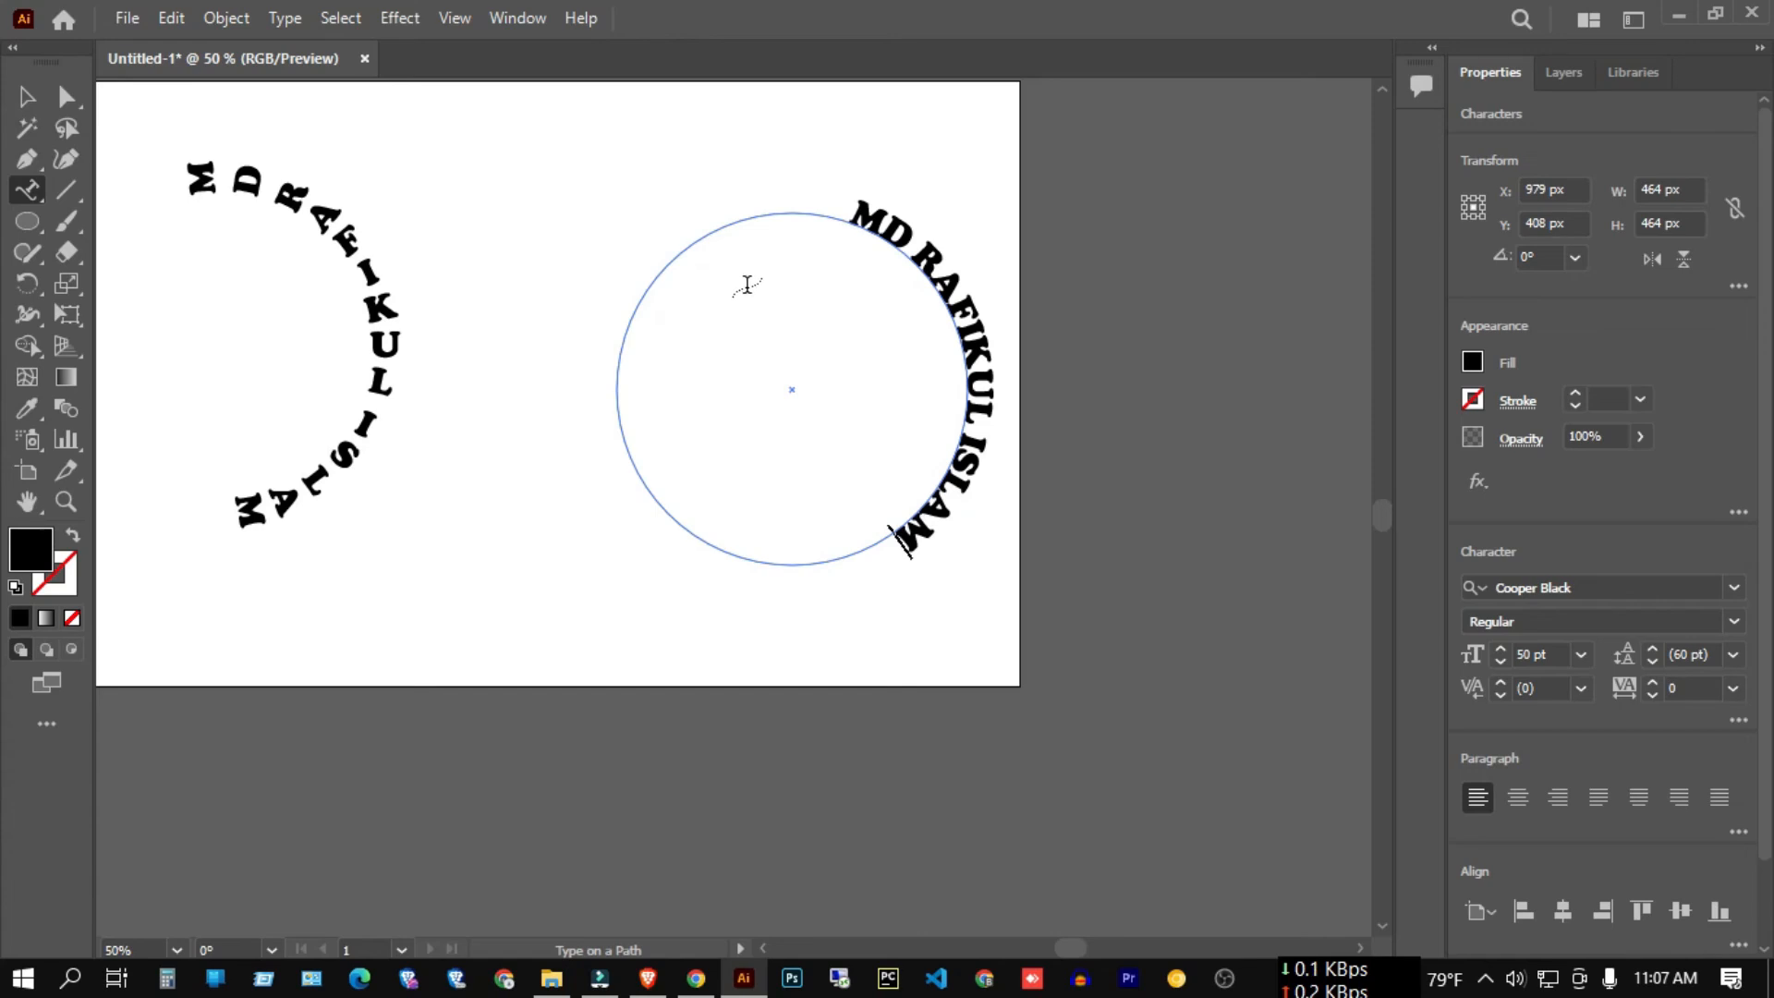
Dismiss the path-required warning and return to the Selection tool.
{"action": "scroll", "coordinate": [744, 278], "scroll_direction": "up", "scroll_amount": 2}
{"action": "scroll", "coordinate": [801, 284], "scroll_direction": "down", "scroll_amount": 1}
{"action": "scroll", "coordinate": [803, 287], "scroll_direction": "up", "scroll_amount": 1}
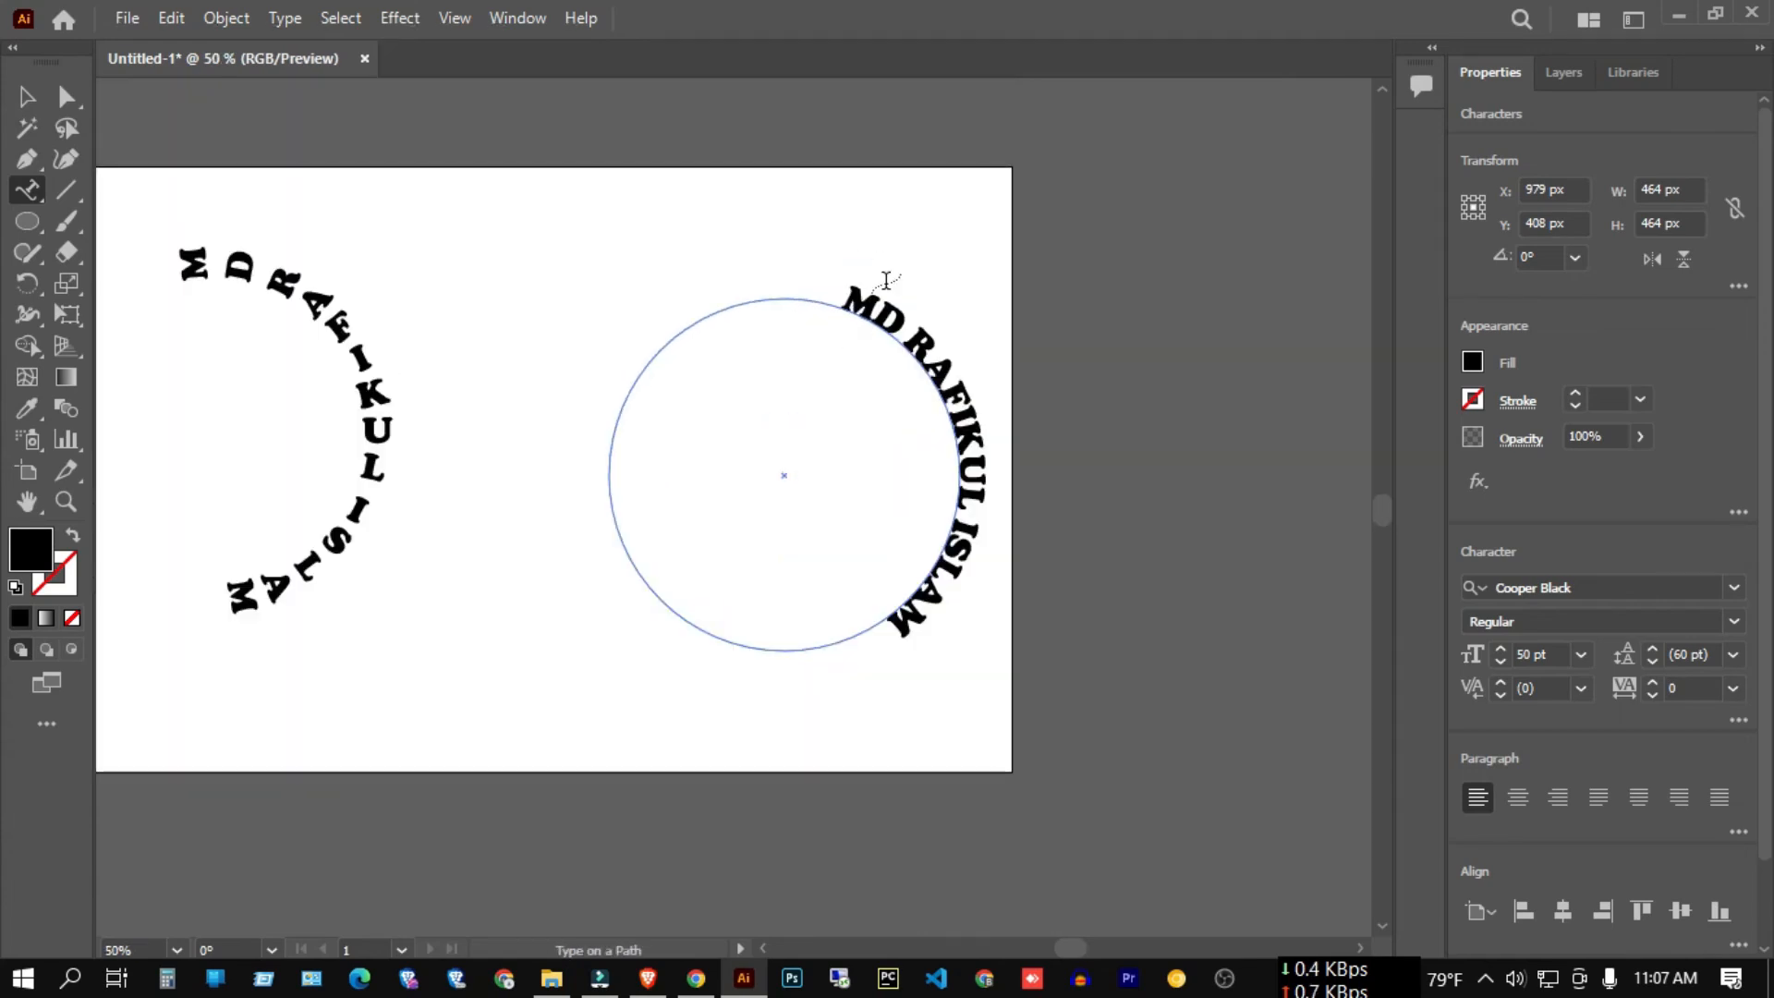
{"action": "scroll", "coordinate": [845, 295], "scroll_direction": "down", "scroll_amount": 1}
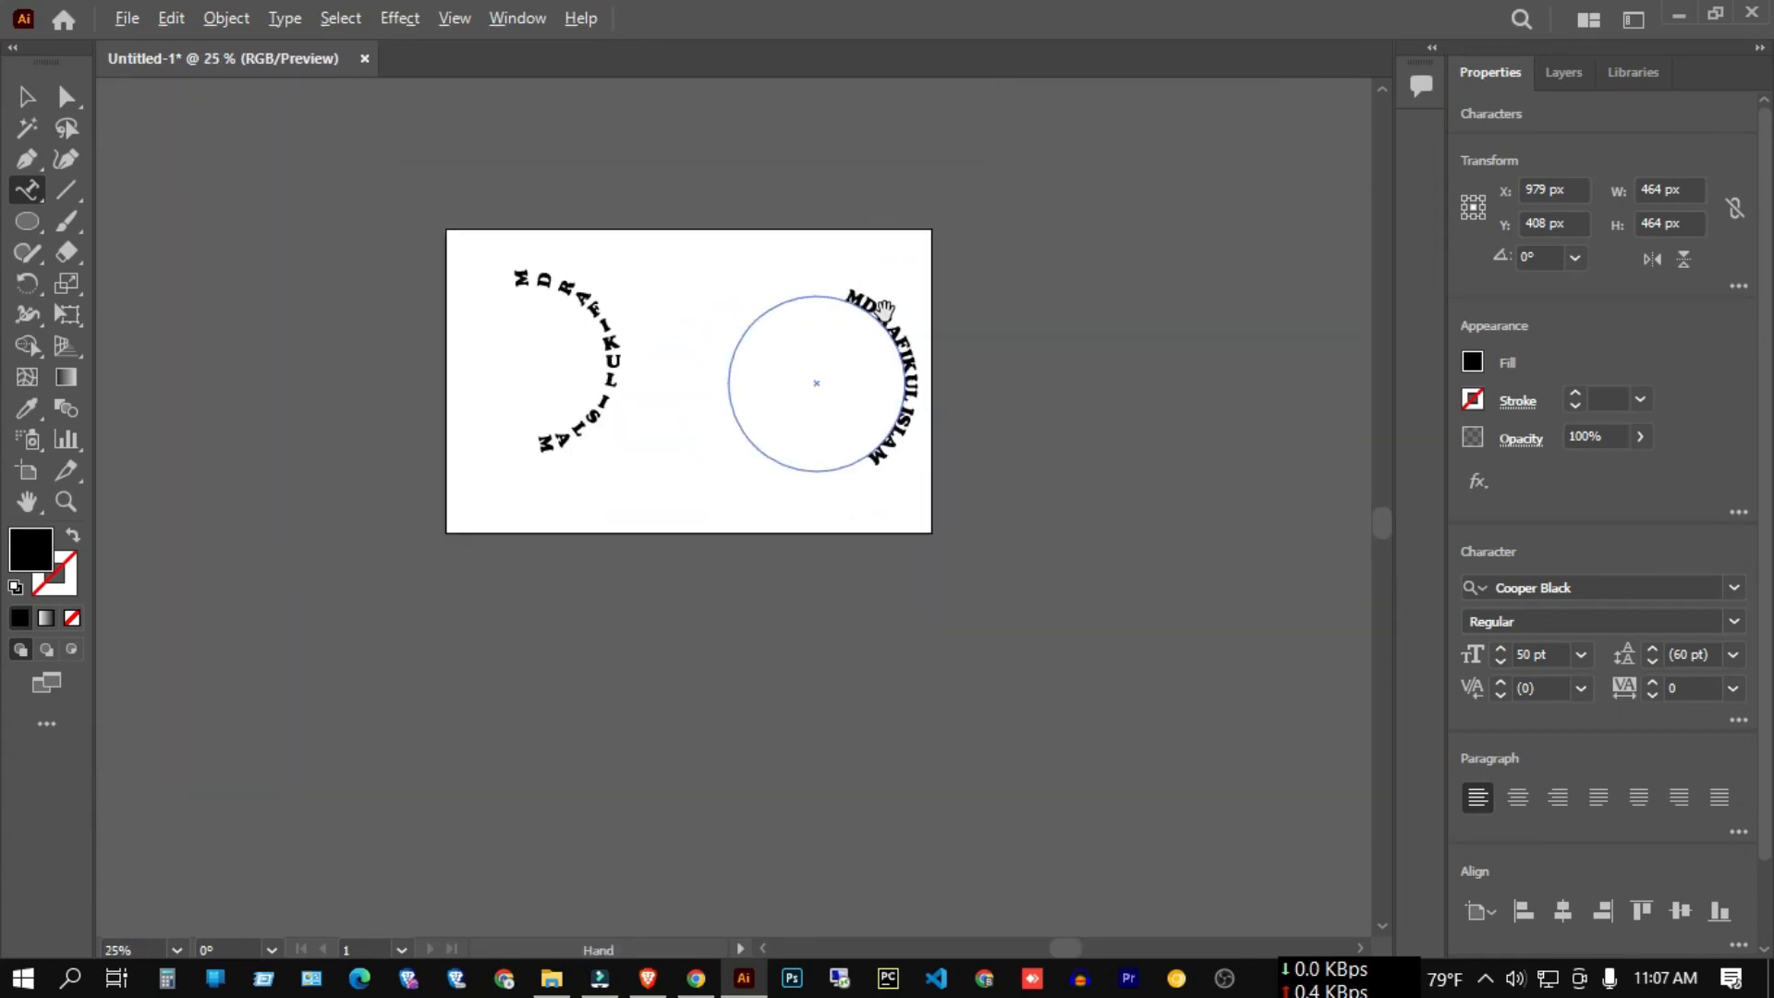
{"action": "scroll", "coordinate": [878, 277], "scroll_direction": "up", "scroll_amount": 2}
{"action": "scroll", "coordinate": [555, 286], "scroll_direction": "down", "scroll_amount": 3}
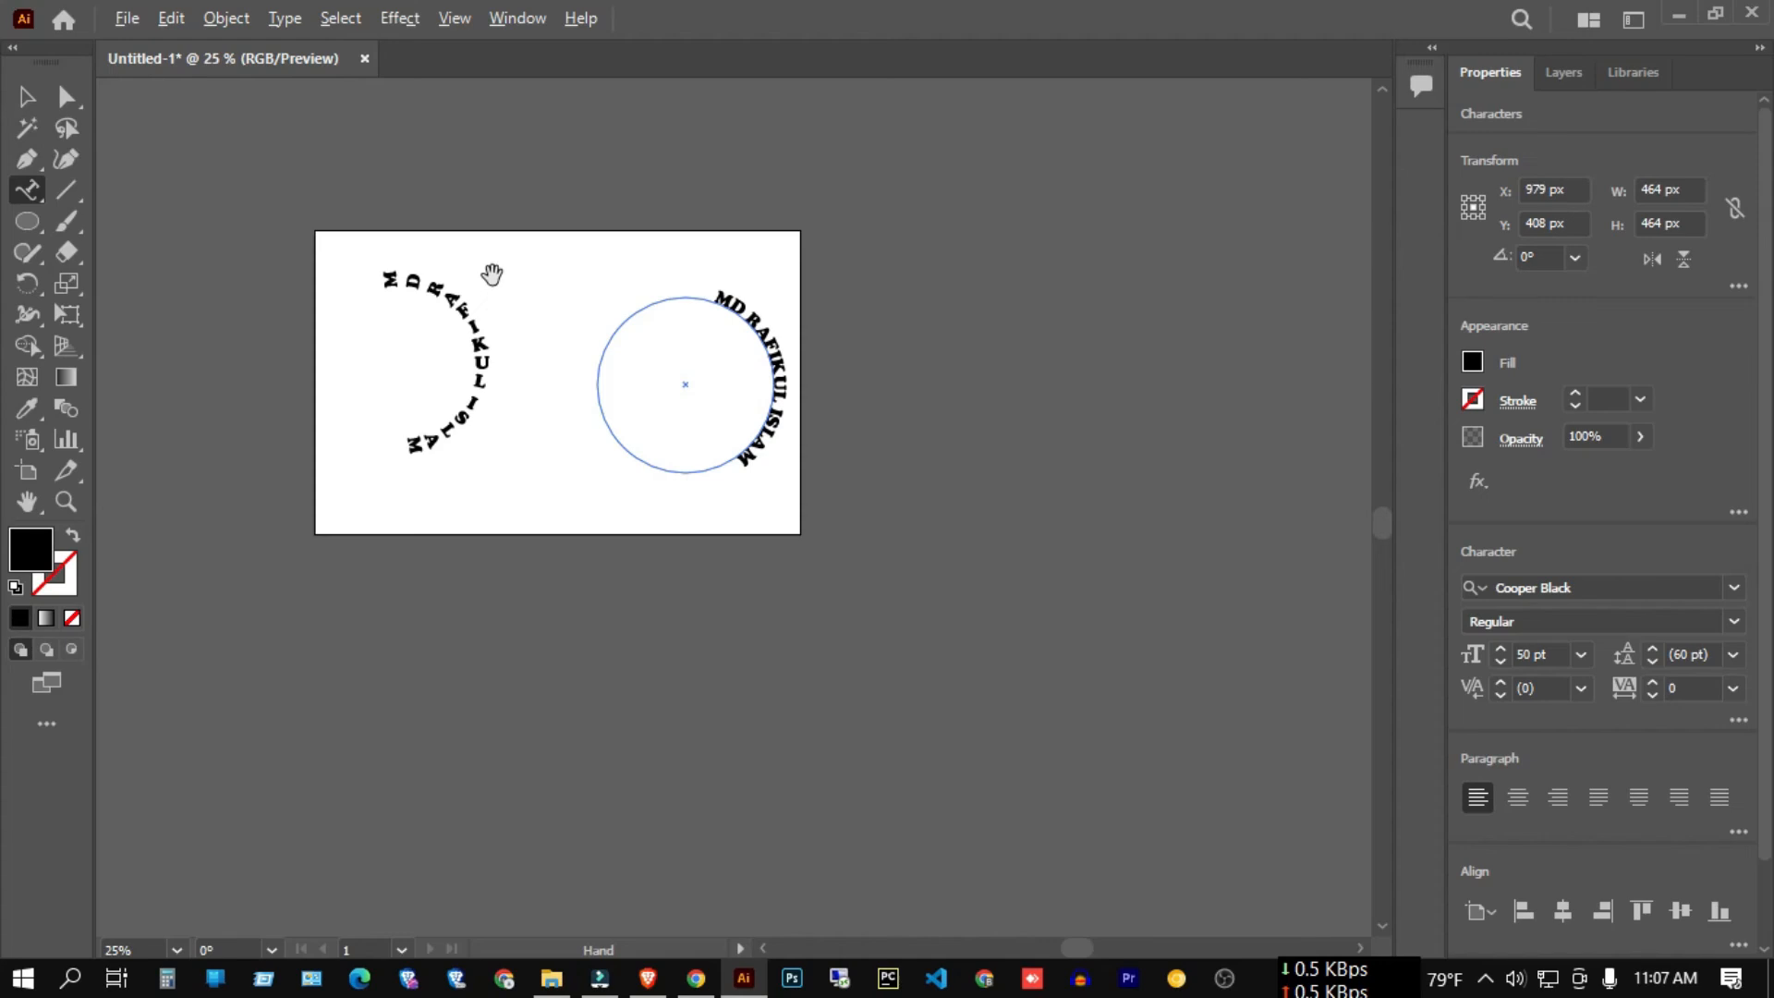
{"action": "scroll", "coordinate": [500, 277], "scroll_direction": "up", "scroll_amount": 2}
{"action": "left_click", "coordinate": [664, 396]}
{"action": "left_click", "coordinate": [1149, 525]}
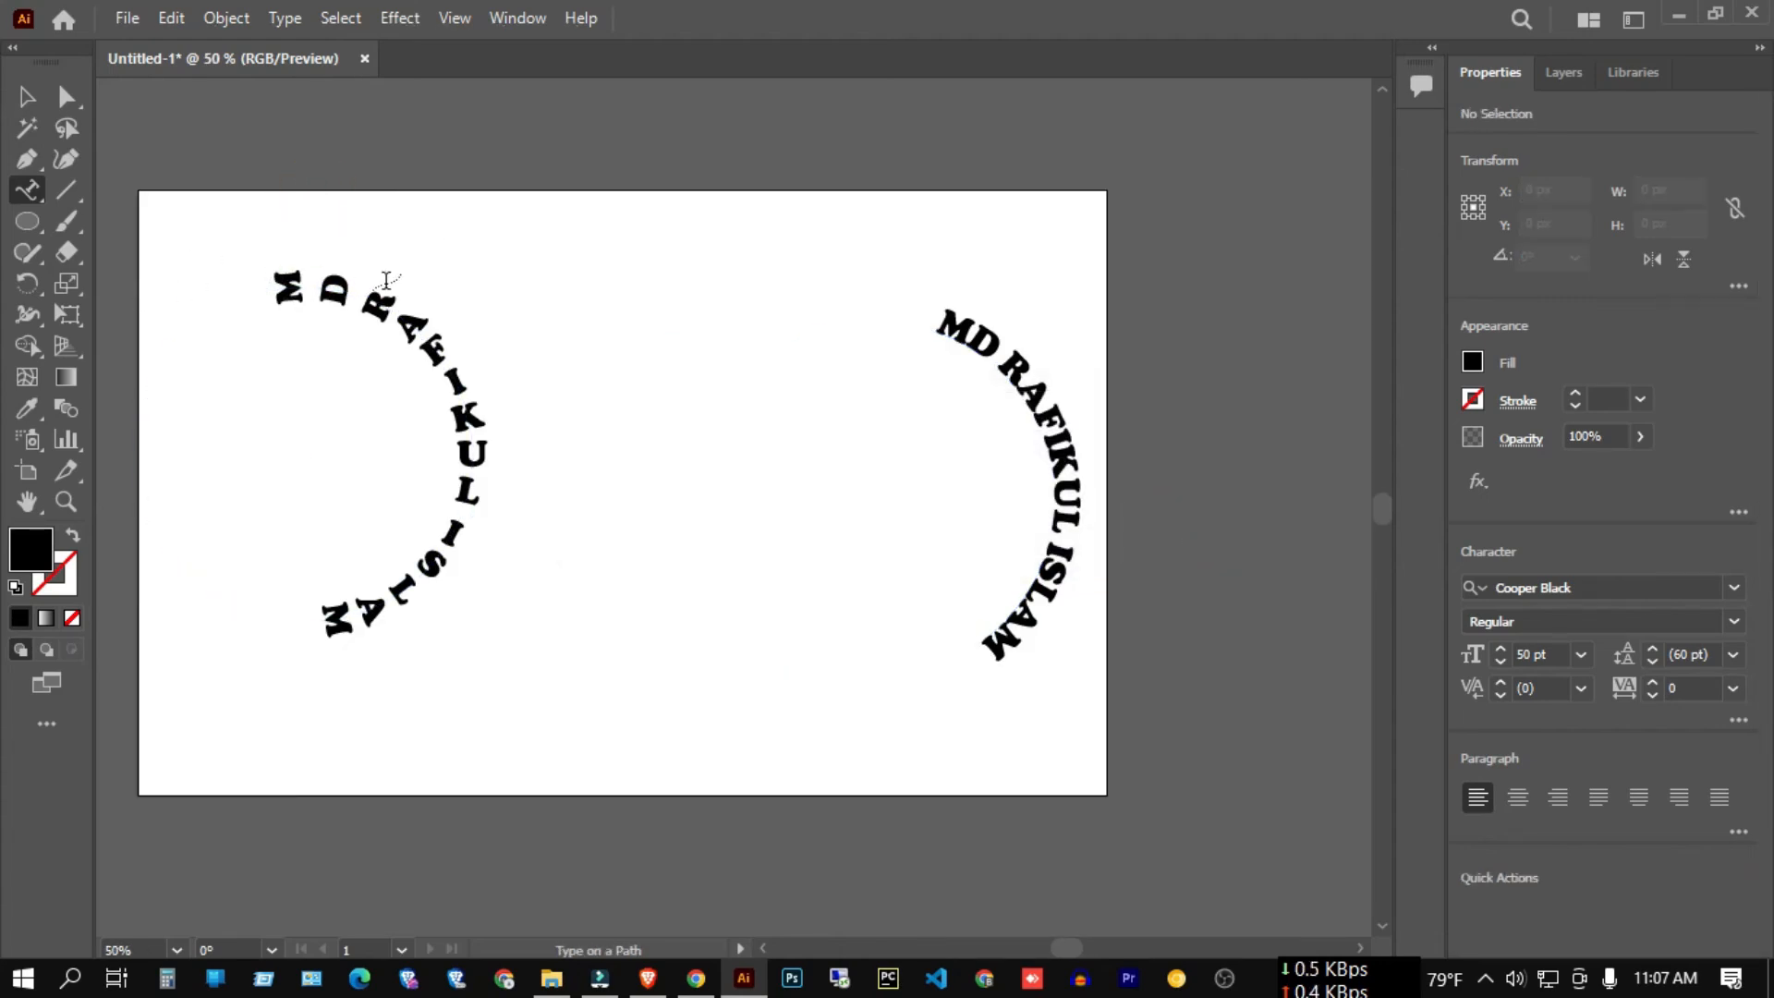
{"action": "scroll", "coordinate": [522, 386], "scroll_direction": "down", "scroll_amount": 1}
{"action": "left_click", "coordinate": [26, 96]}
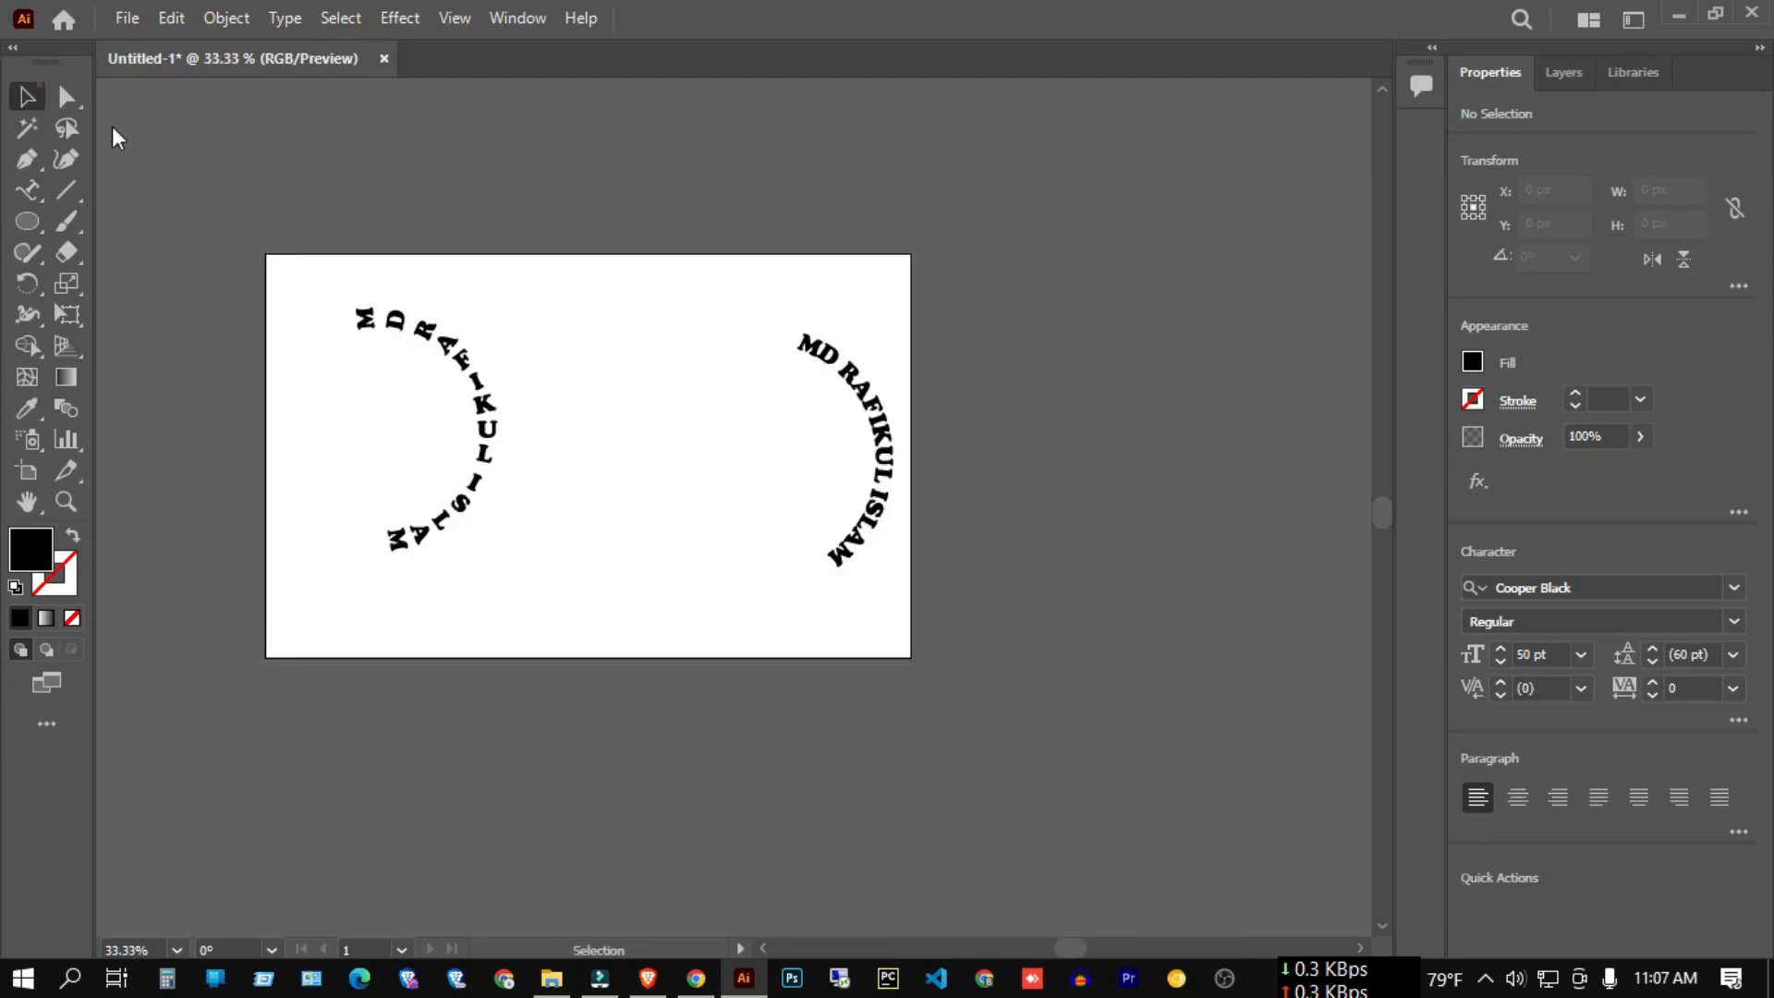
Delete both circular name texts and retype the name as one horizontal 50 pt Cooper Black line.
{"action": "left_click_drag", "start_coordinate": [293, 182], "coordinate": [1244, 574]}
{"action": "key", "text": "Delete"}
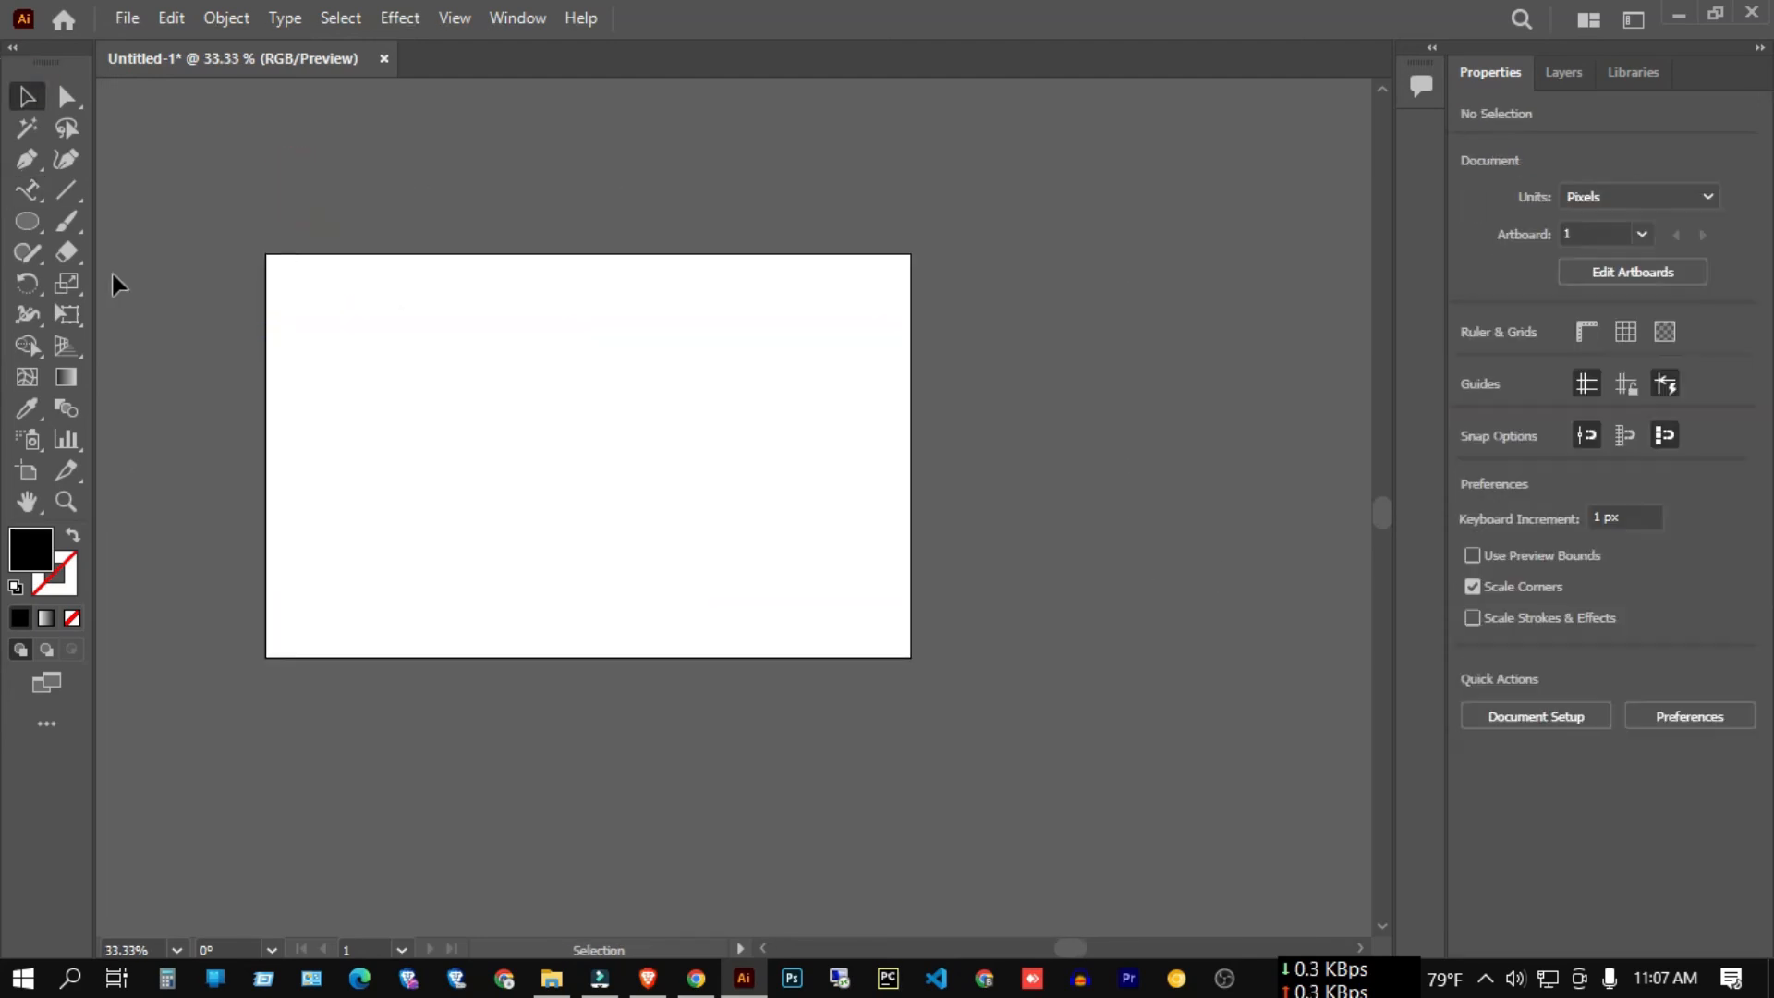
{"action": "left_click", "coordinate": [22, 194]}
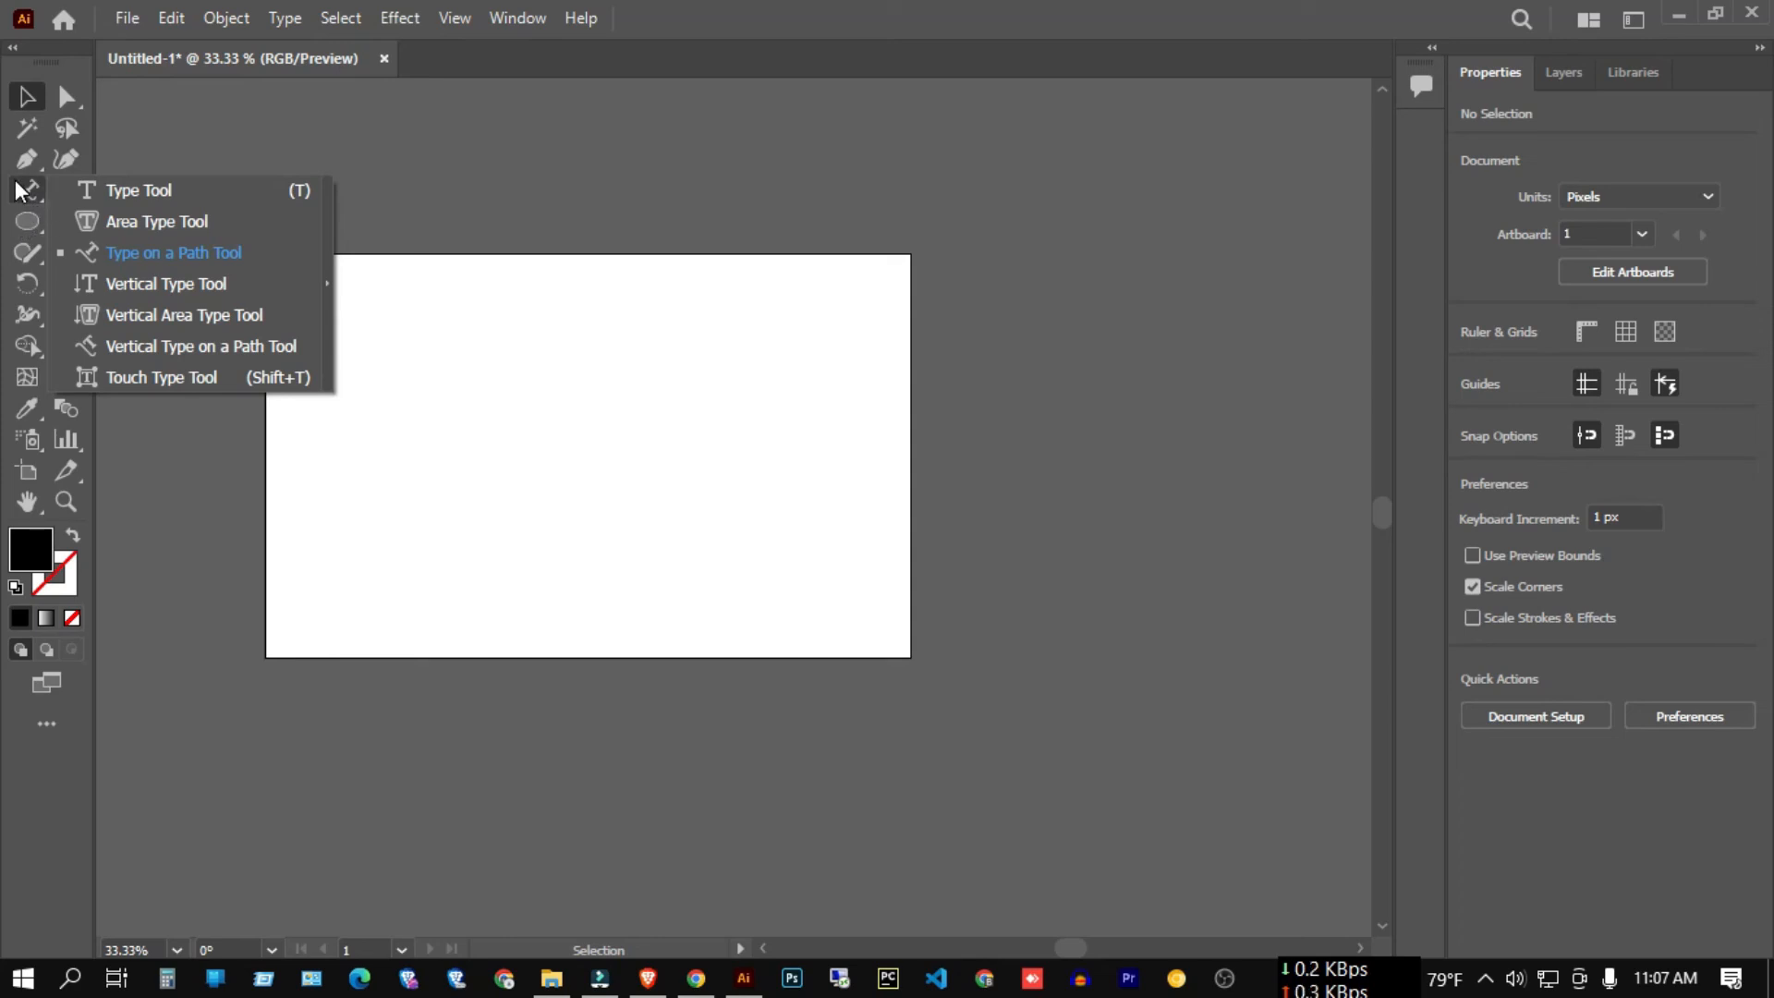
{"action": "left_click", "coordinate": [139, 190]}
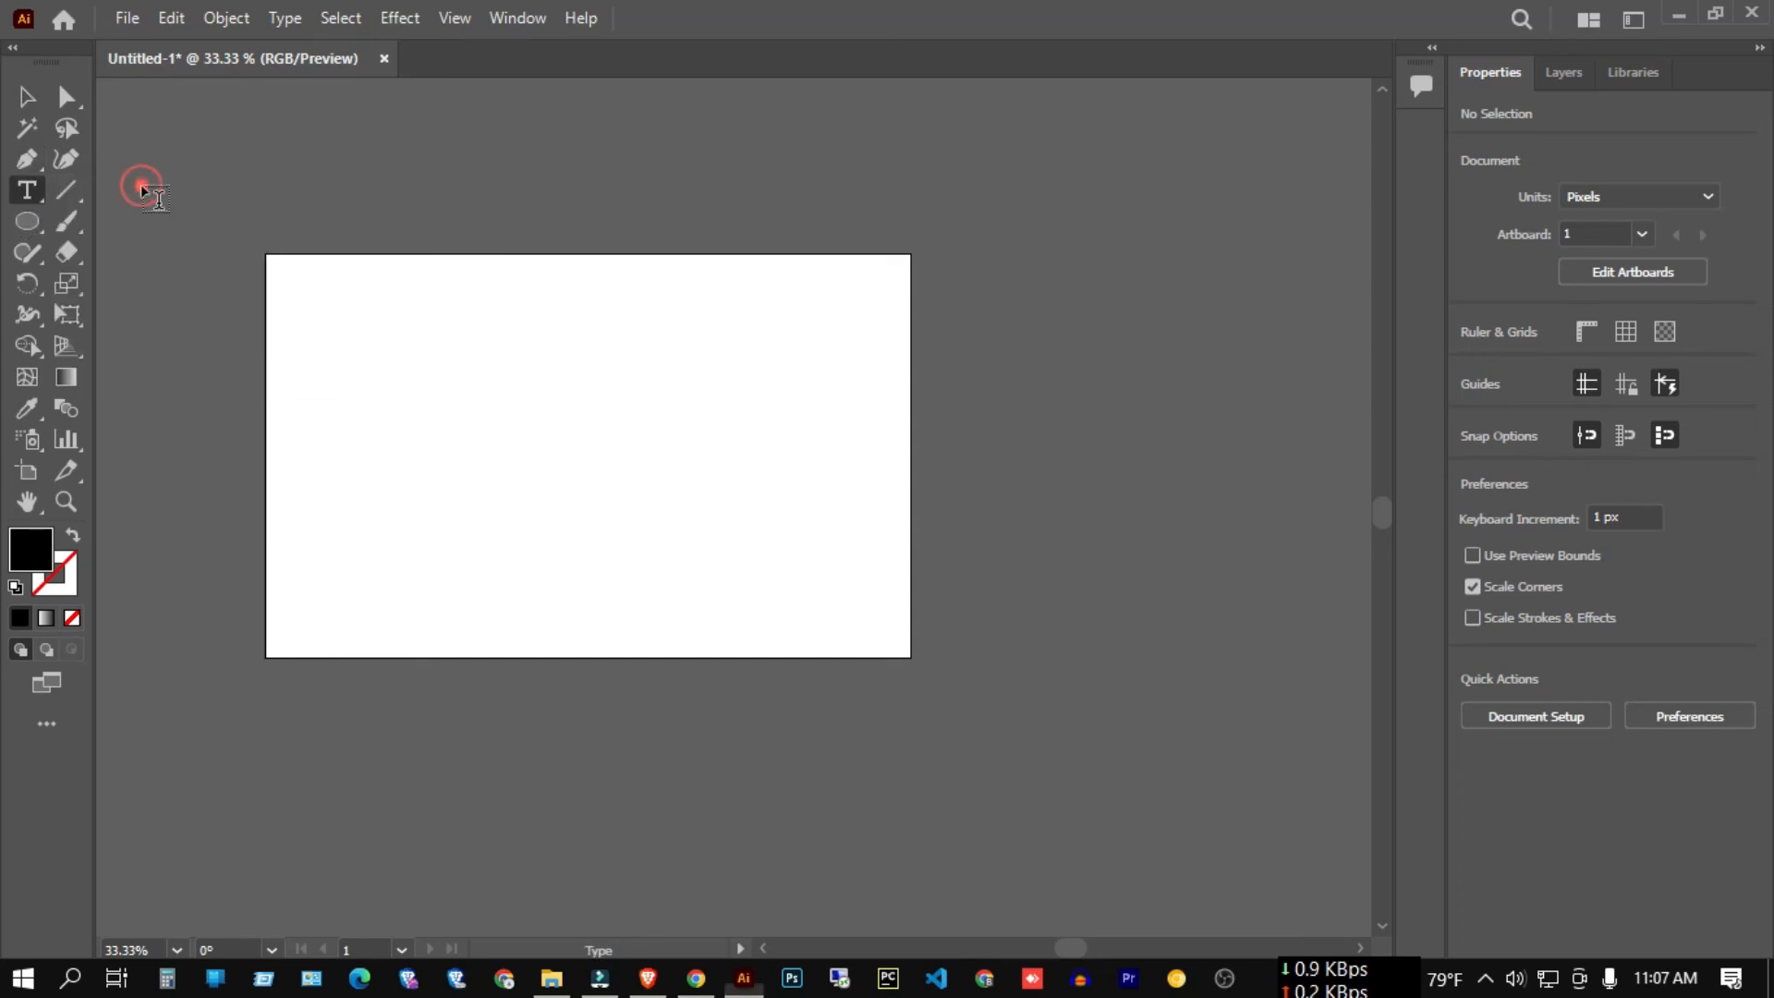
{"action": "left_click", "coordinate": [474, 418]}
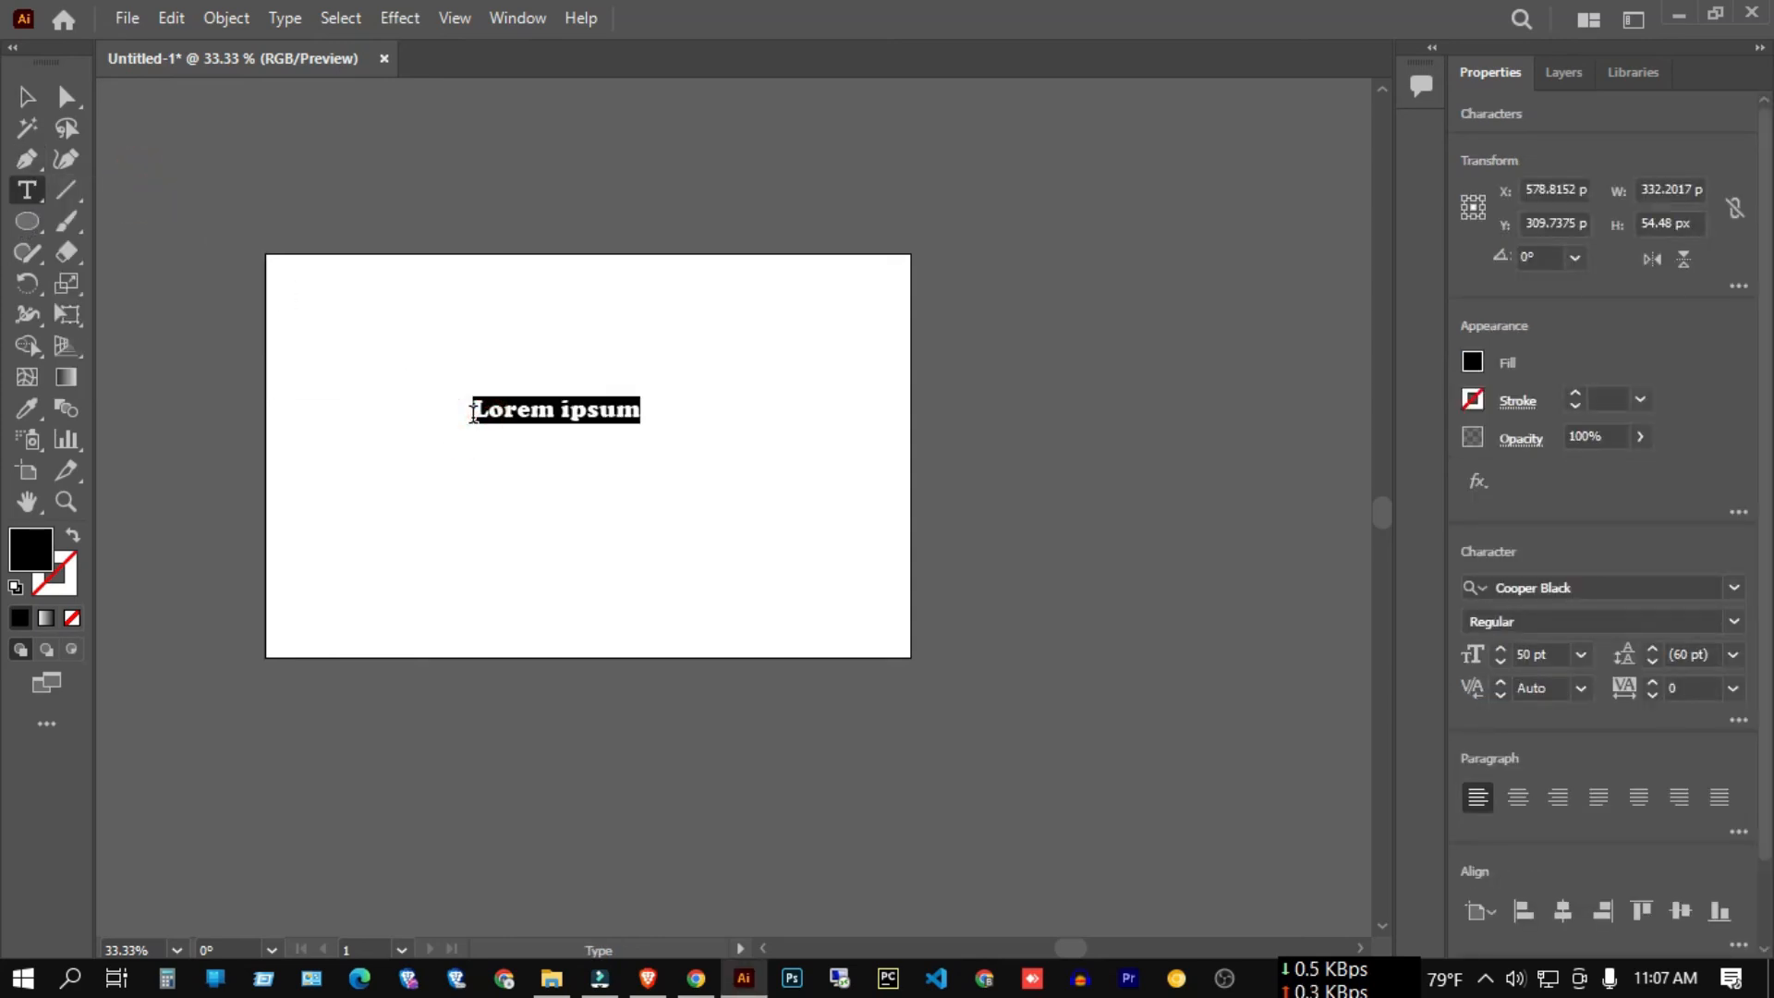
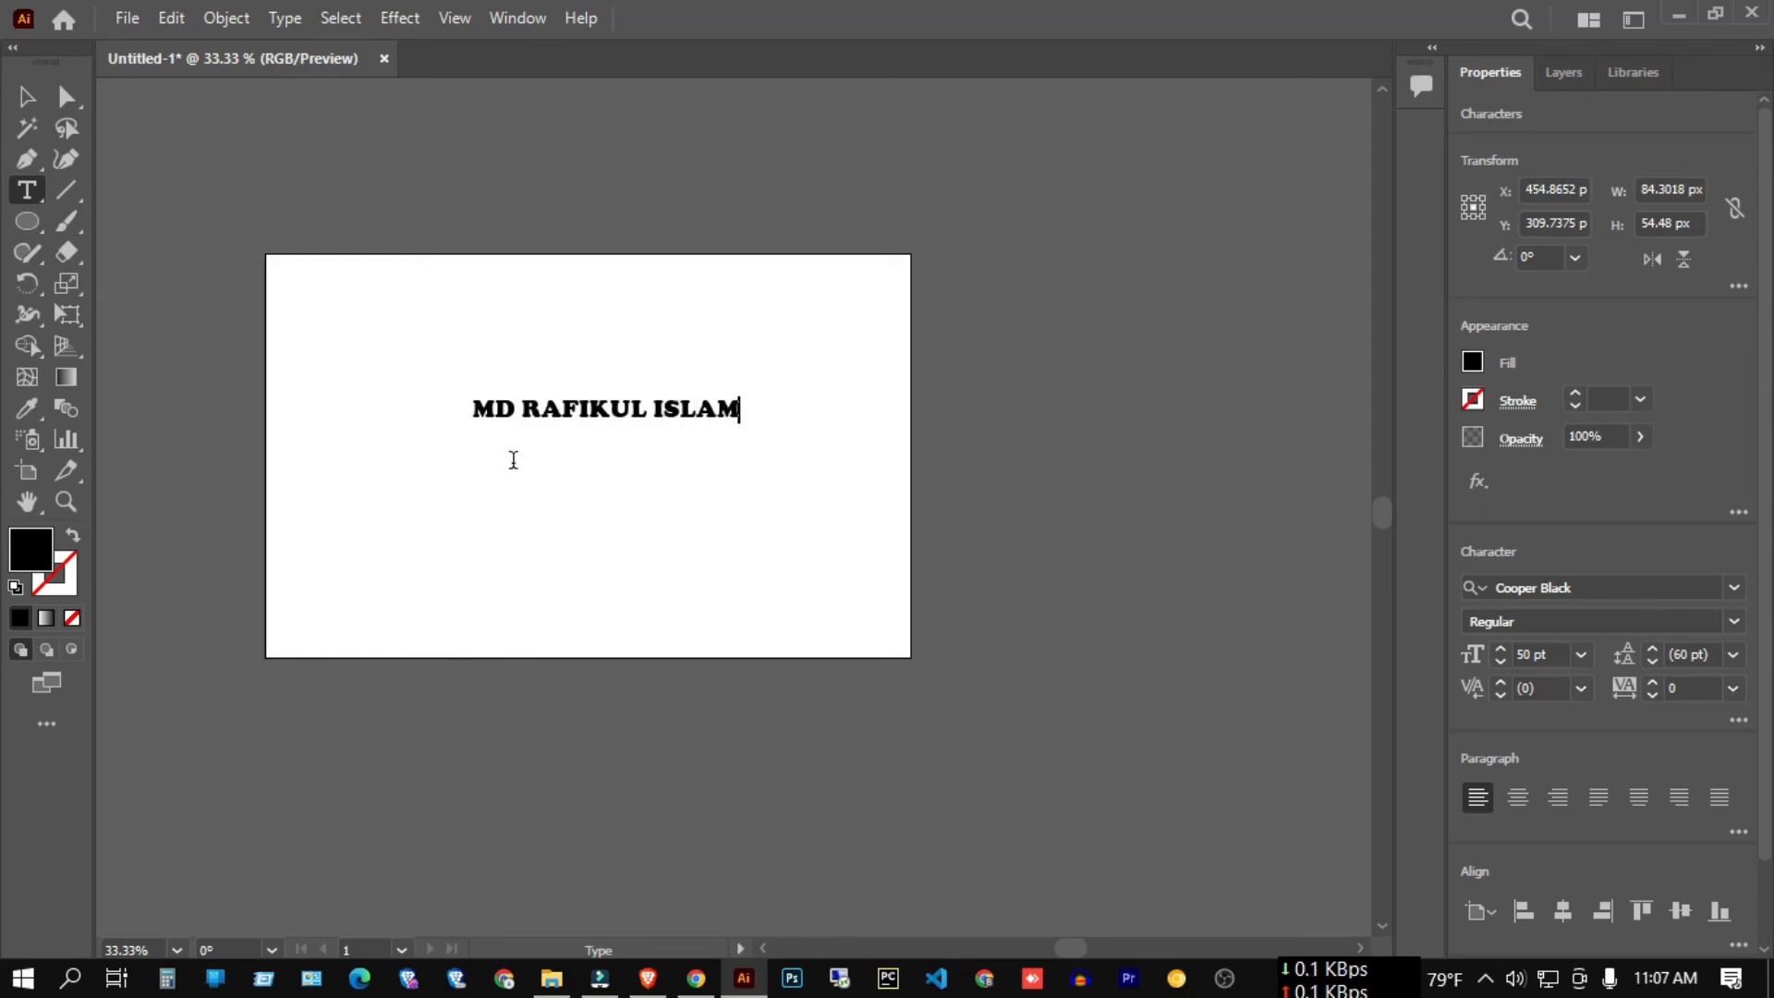
{"action": "left_click", "coordinate": [26, 96]}
Scale the name text up to about 78.64 pt, roughly 830 px wide, and reselect it.
{"action": "left_click_drag", "start_coordinate": [740, 424], "coordinate": [816, 483]}
{"action": "left_click", "coordinate": [561, 276]}
{"action": "left_click_drag", "start_coordinate": [560, 276], "coordinate": [780, 568]}
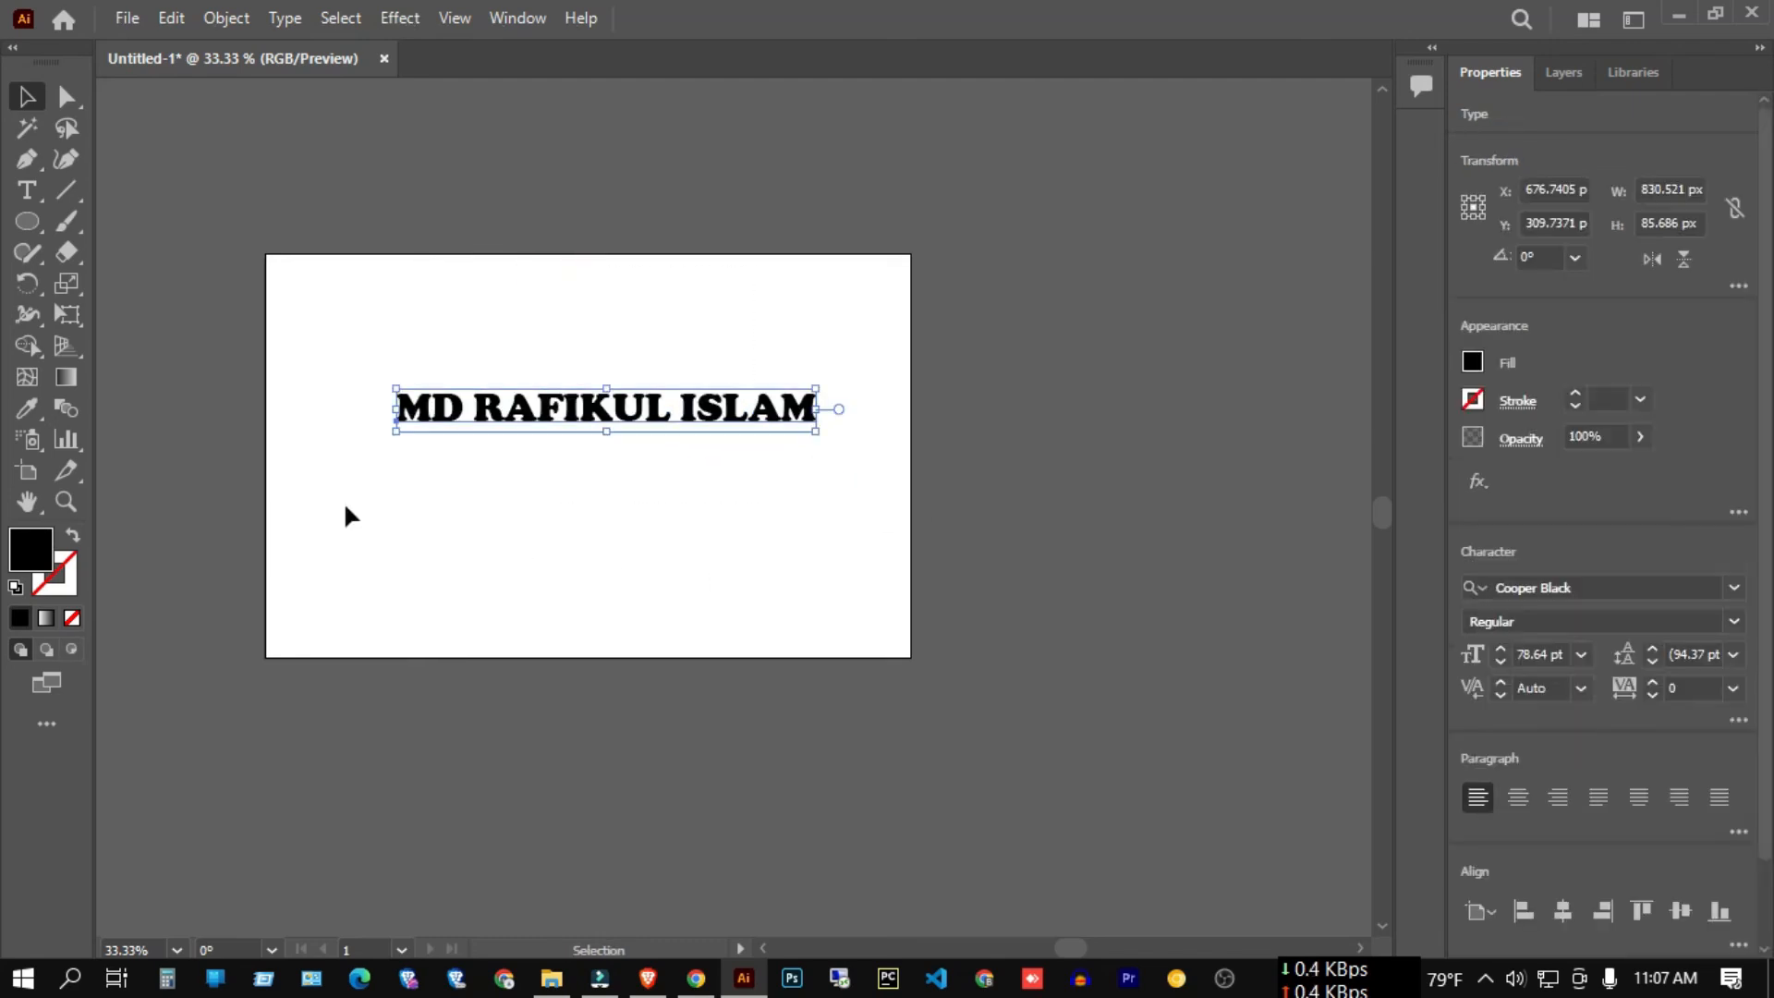
{"action": "scroll", "coordinate": [429, 414], "scroll_direction": "up", "scroll_amount": 2}
{"action": "scroll", "coordinate": [431, 421], "scroll_direction": "up", "scroll_amount": 1}
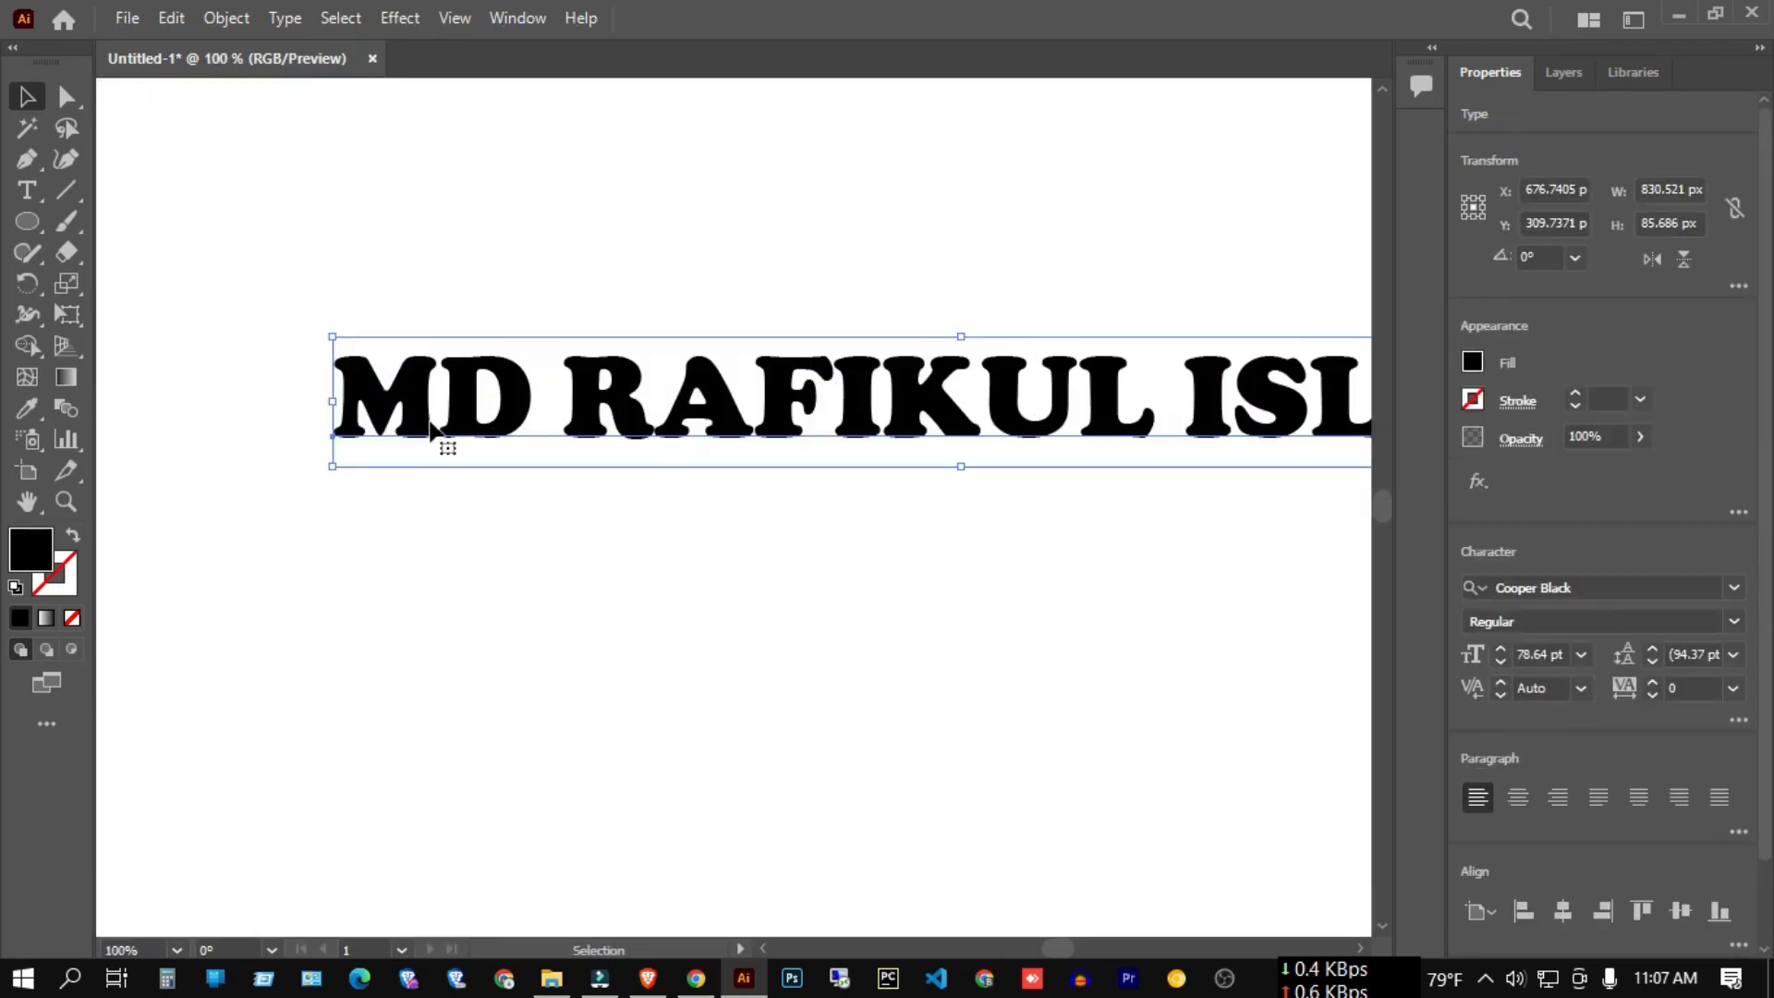
{"action": "left_click", "coordinate": [499, 591]}
{"action": "scroll", "coordinate": [305, 382], "scroll_direction": "down", "scroll_amount": 1}
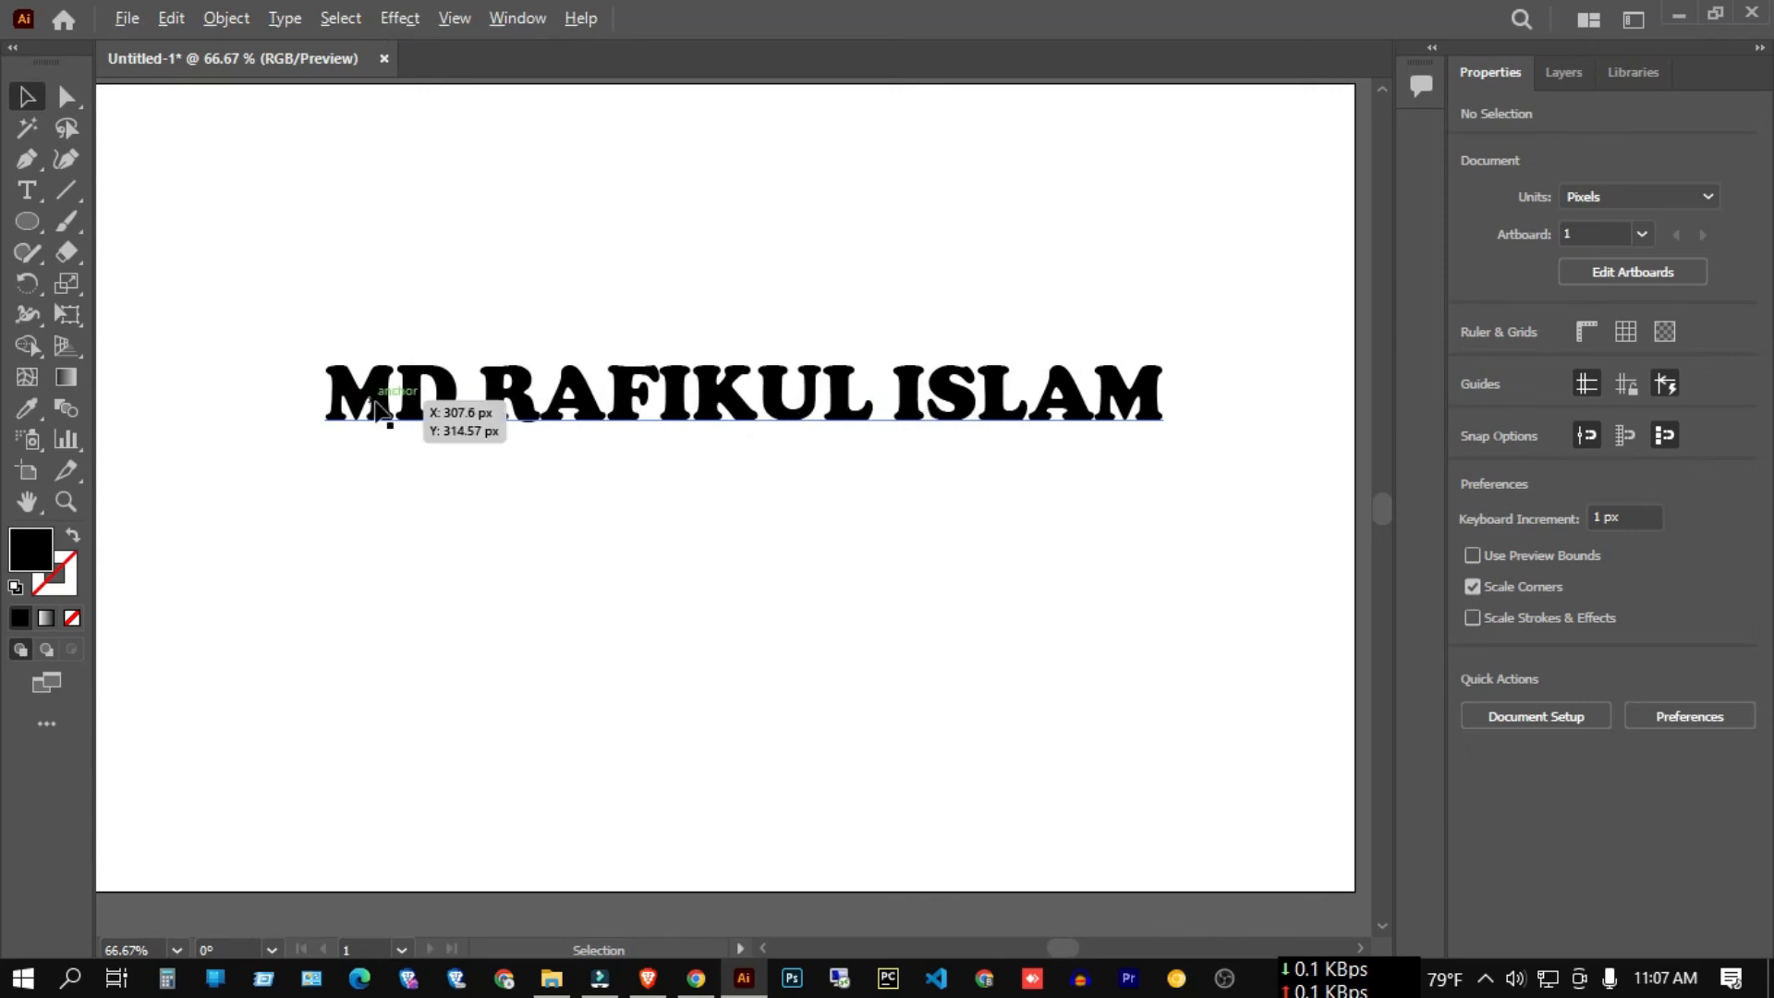
{"action": "scroll", "coordinate": [384, 408], "scroll_direction": "up", "scroll_amount": 2}
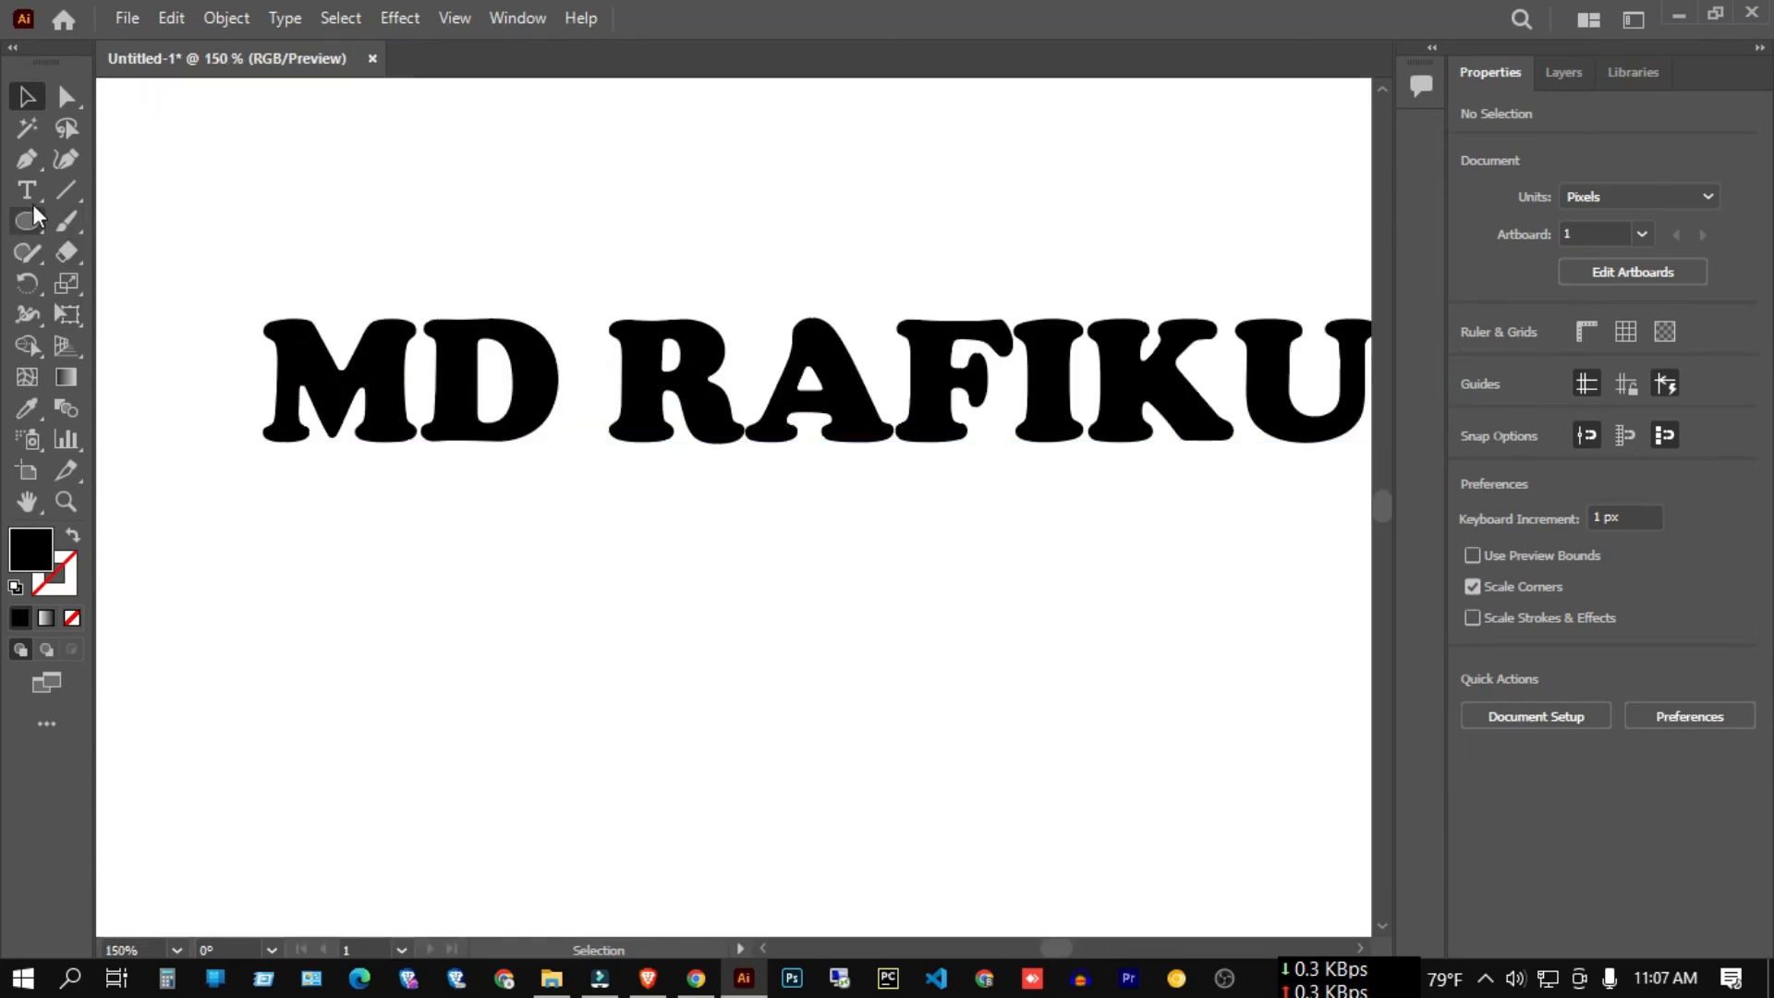
{"action": "left_click_drag", "start_coordinate": [386, 182], "coordinate": [771, 462]}
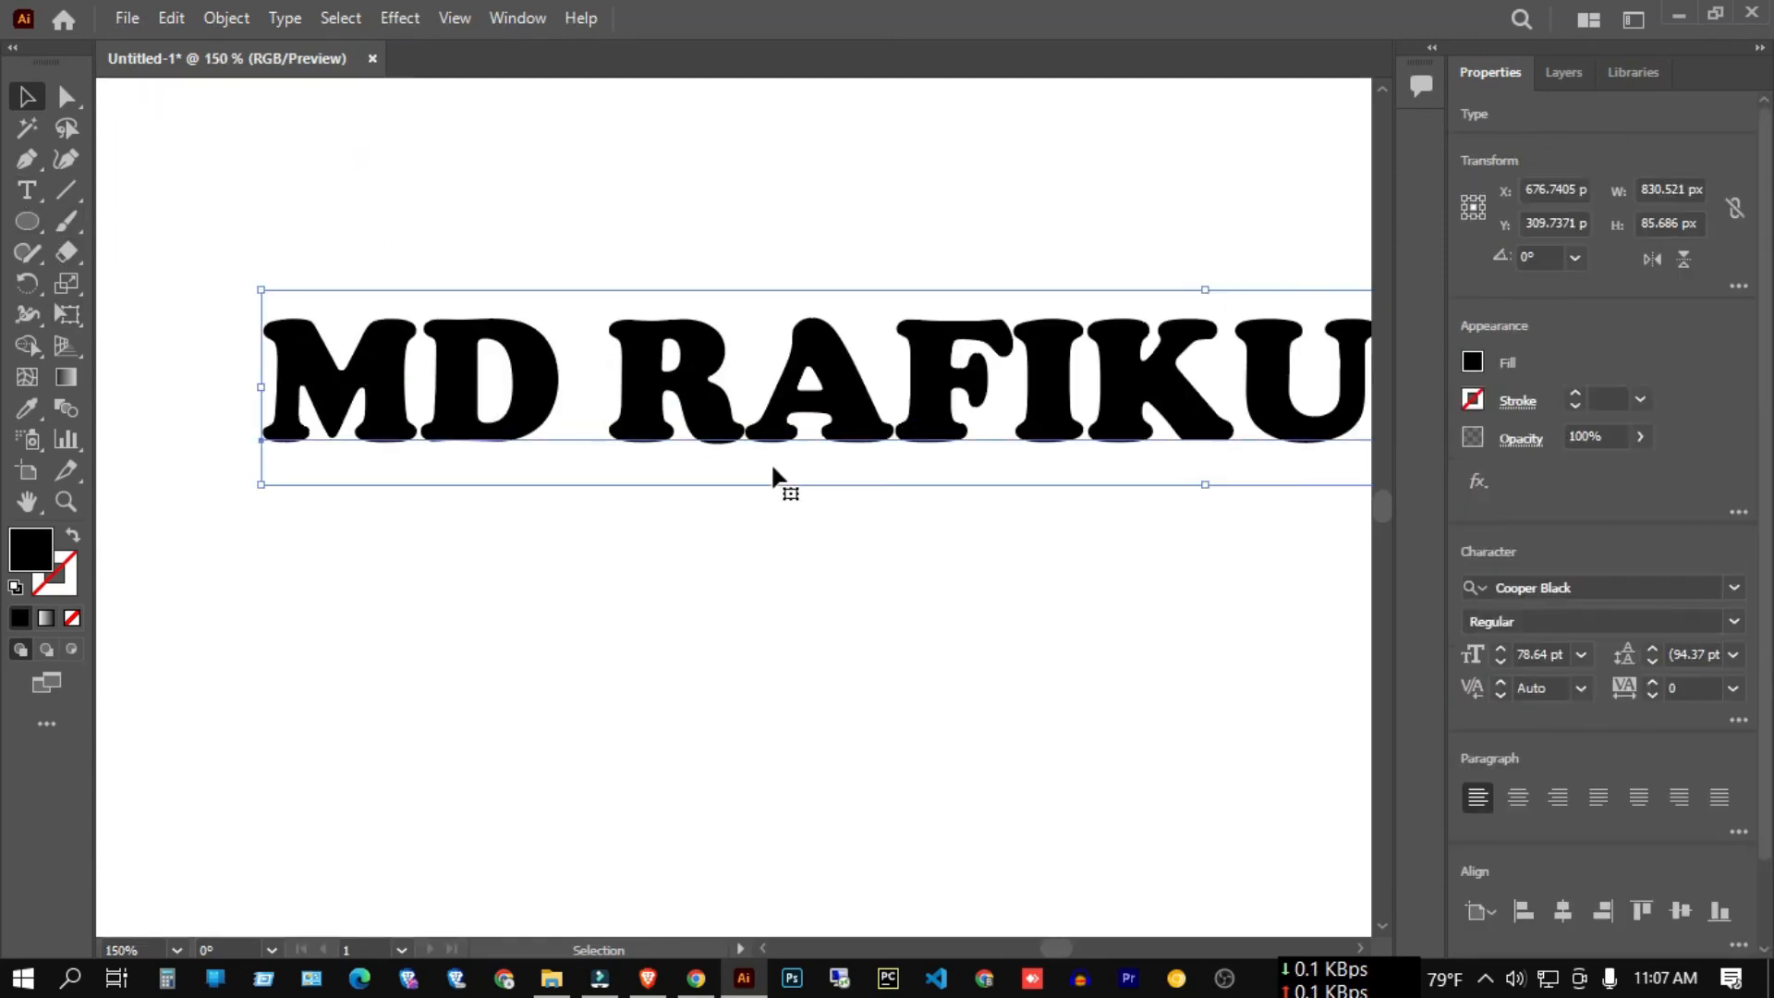
{"action": "left_click", "coordinate": [30, 194]}
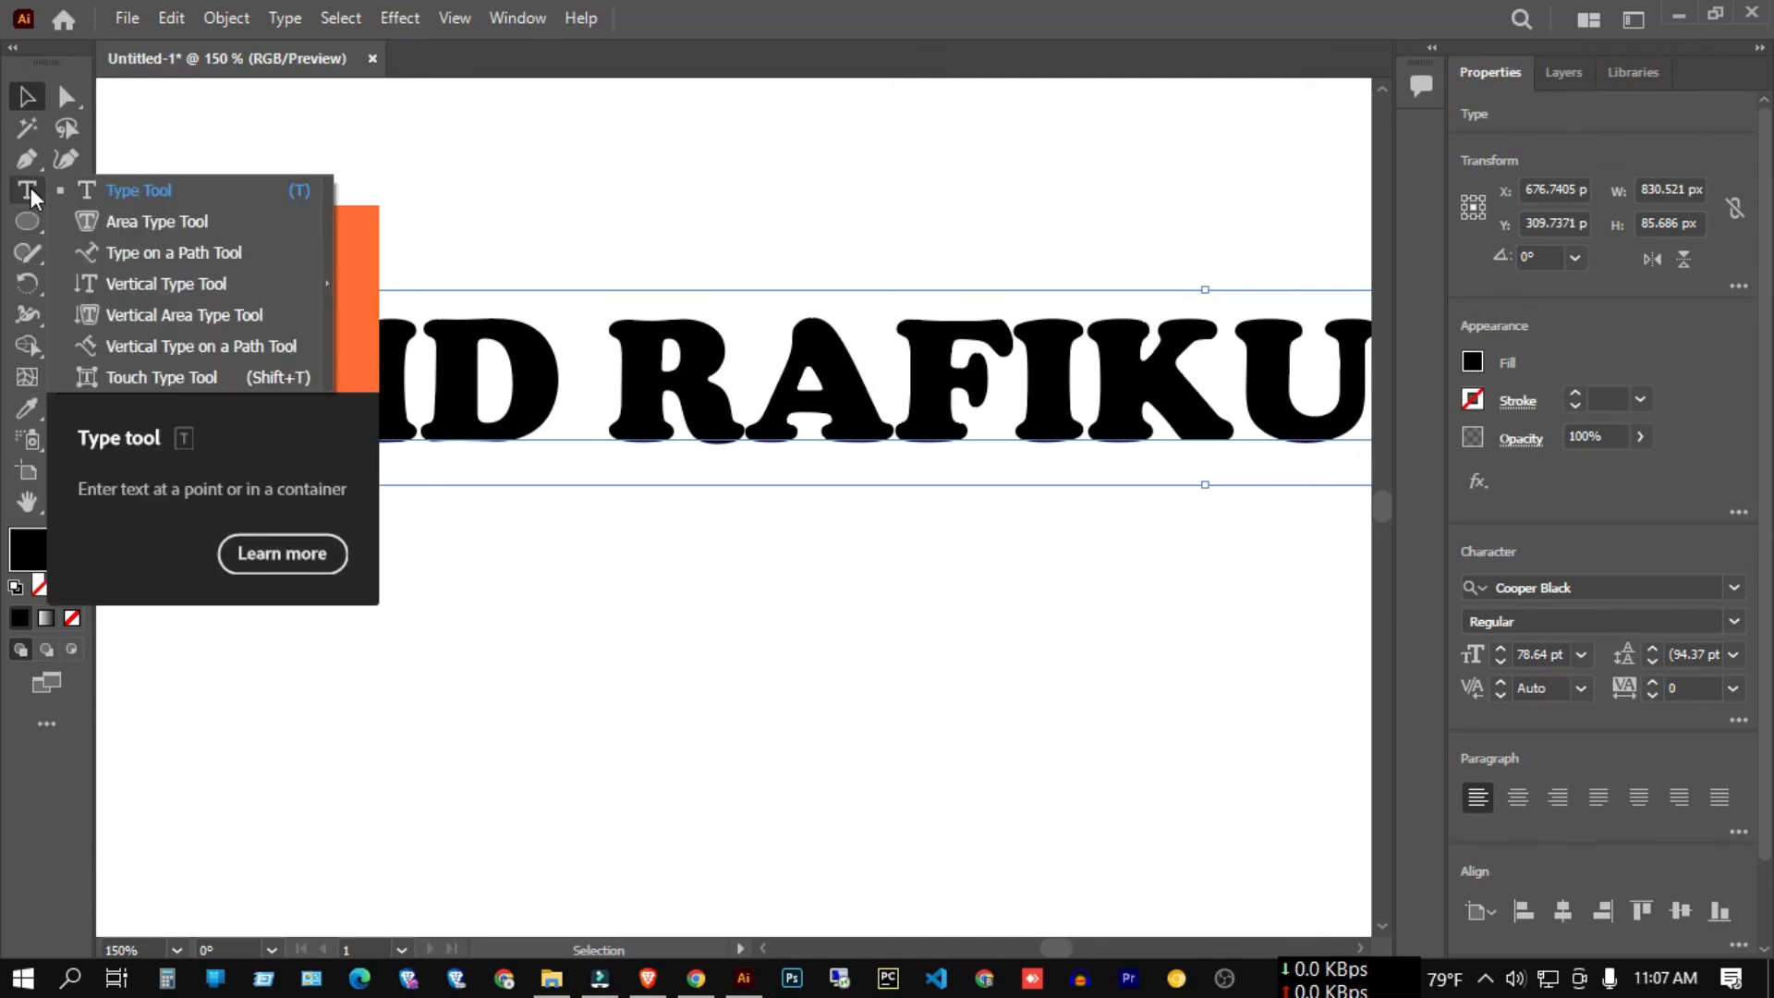
With the Touch Type Tool, set the M's font size to 200 pt.
{"action": "left_click", "coordinate": [179, 373]}
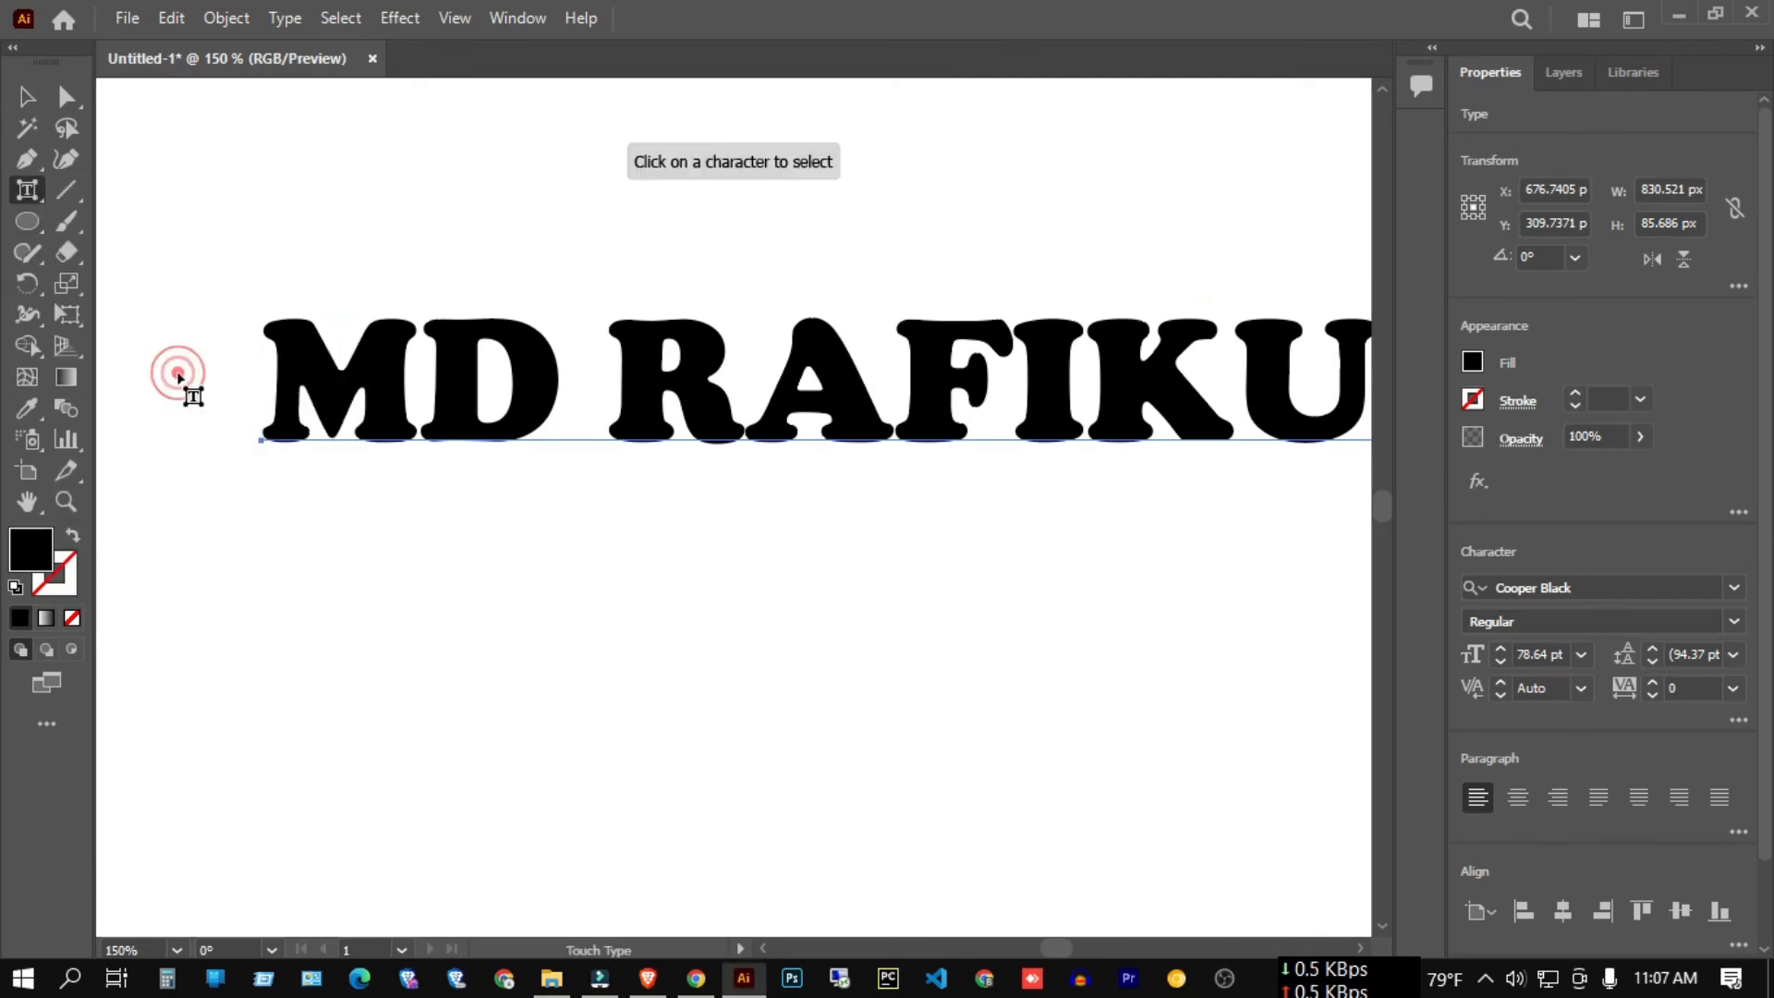
{"action": "left_click", "coordinate": [340, 390]}
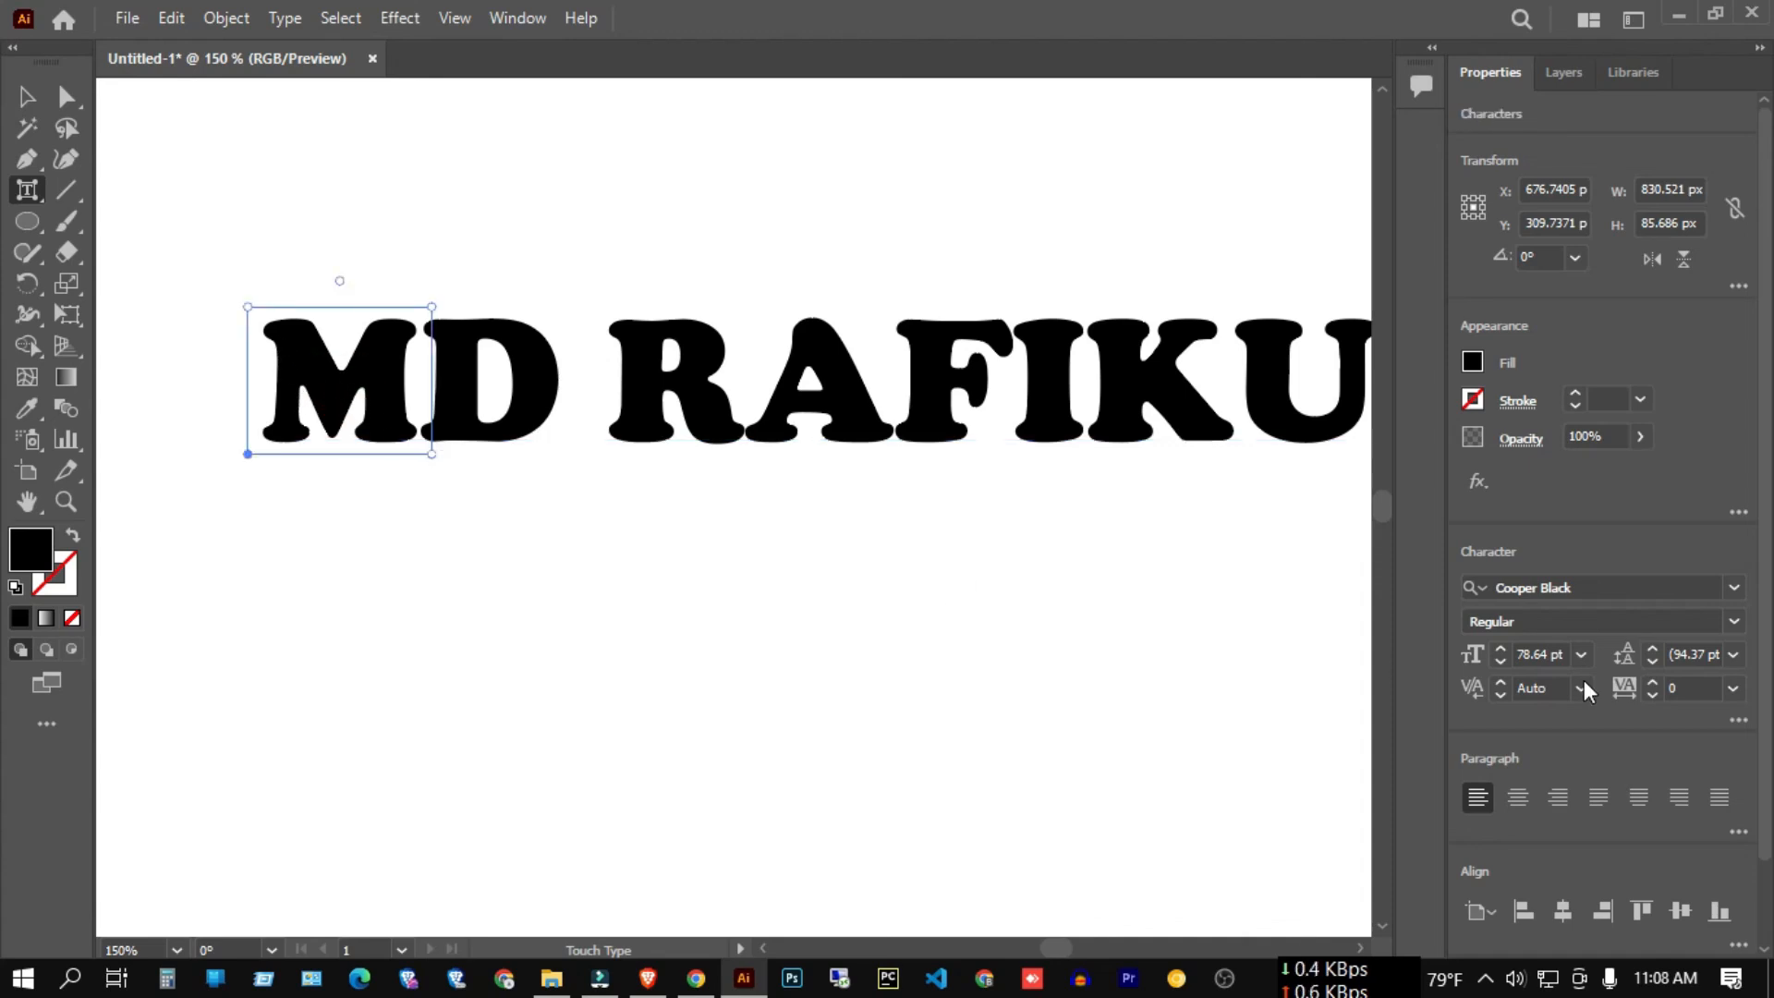
{"action": "left_click", "coordinate": [1505, 646]}
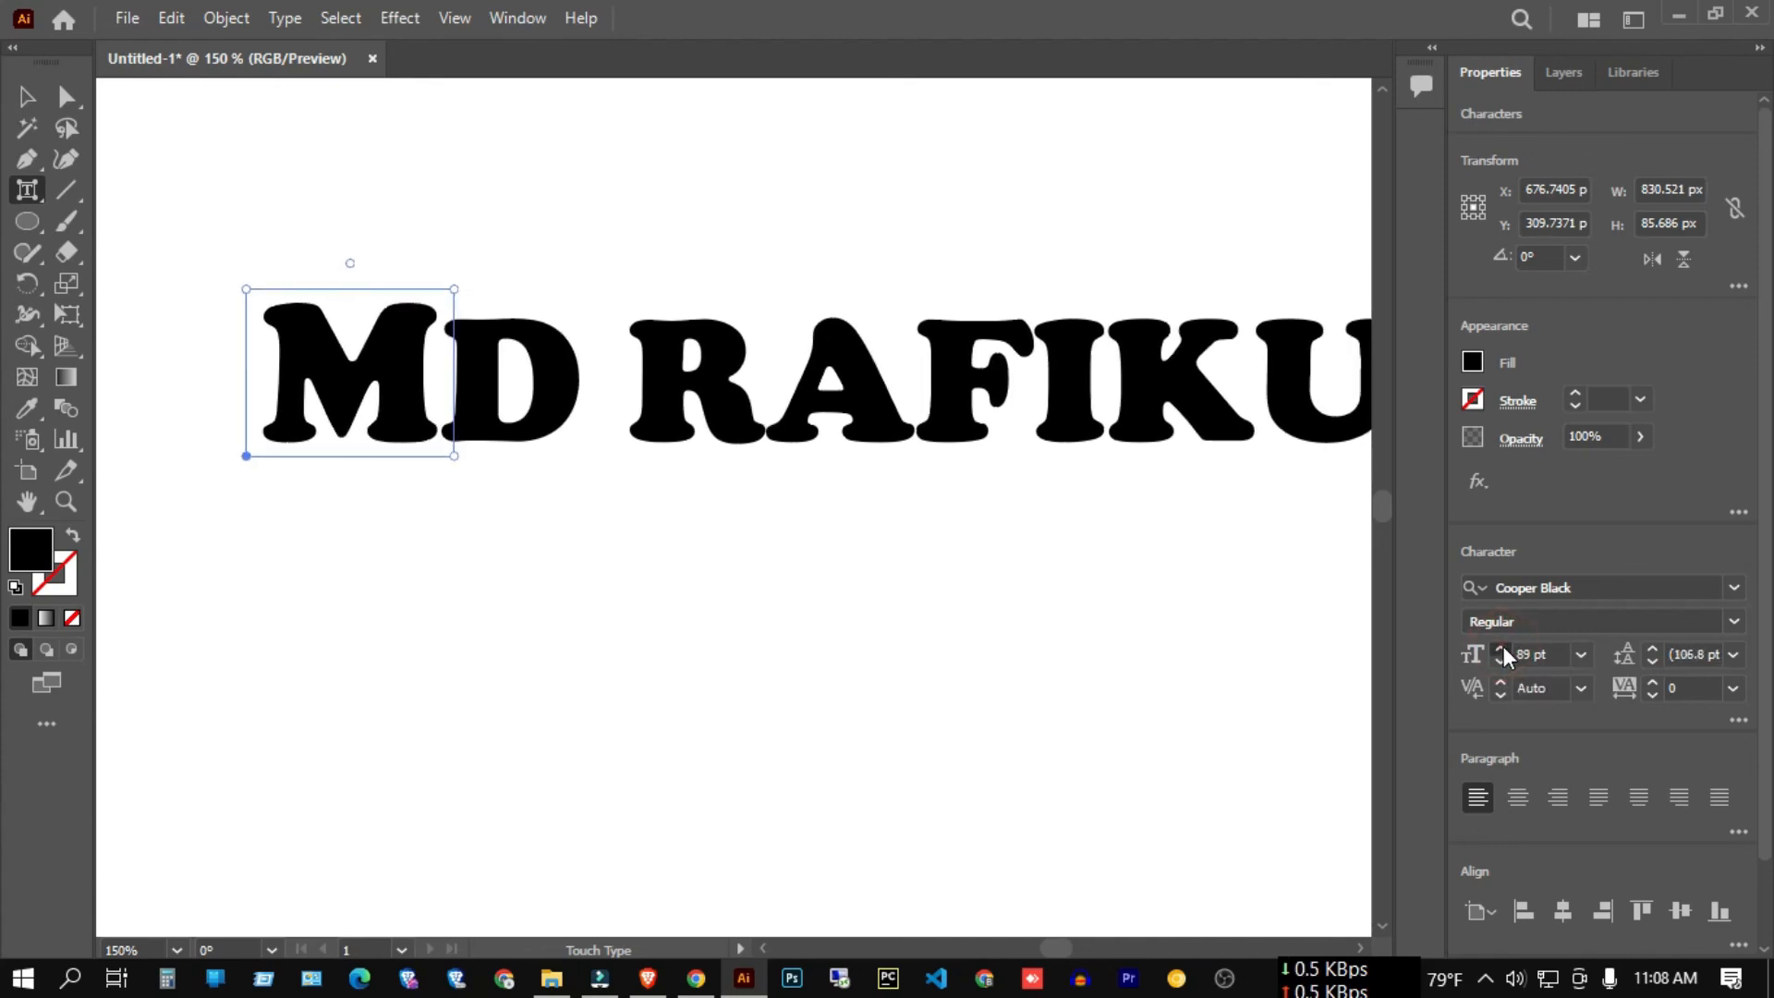
{"action": "left_click_drag", "start_coordinate": [1504, 646], "coordinate": [1505, 646]}
{"action": "left_click", "coordinate": [1525, 652]}
{"action": "type", "text": "200"}
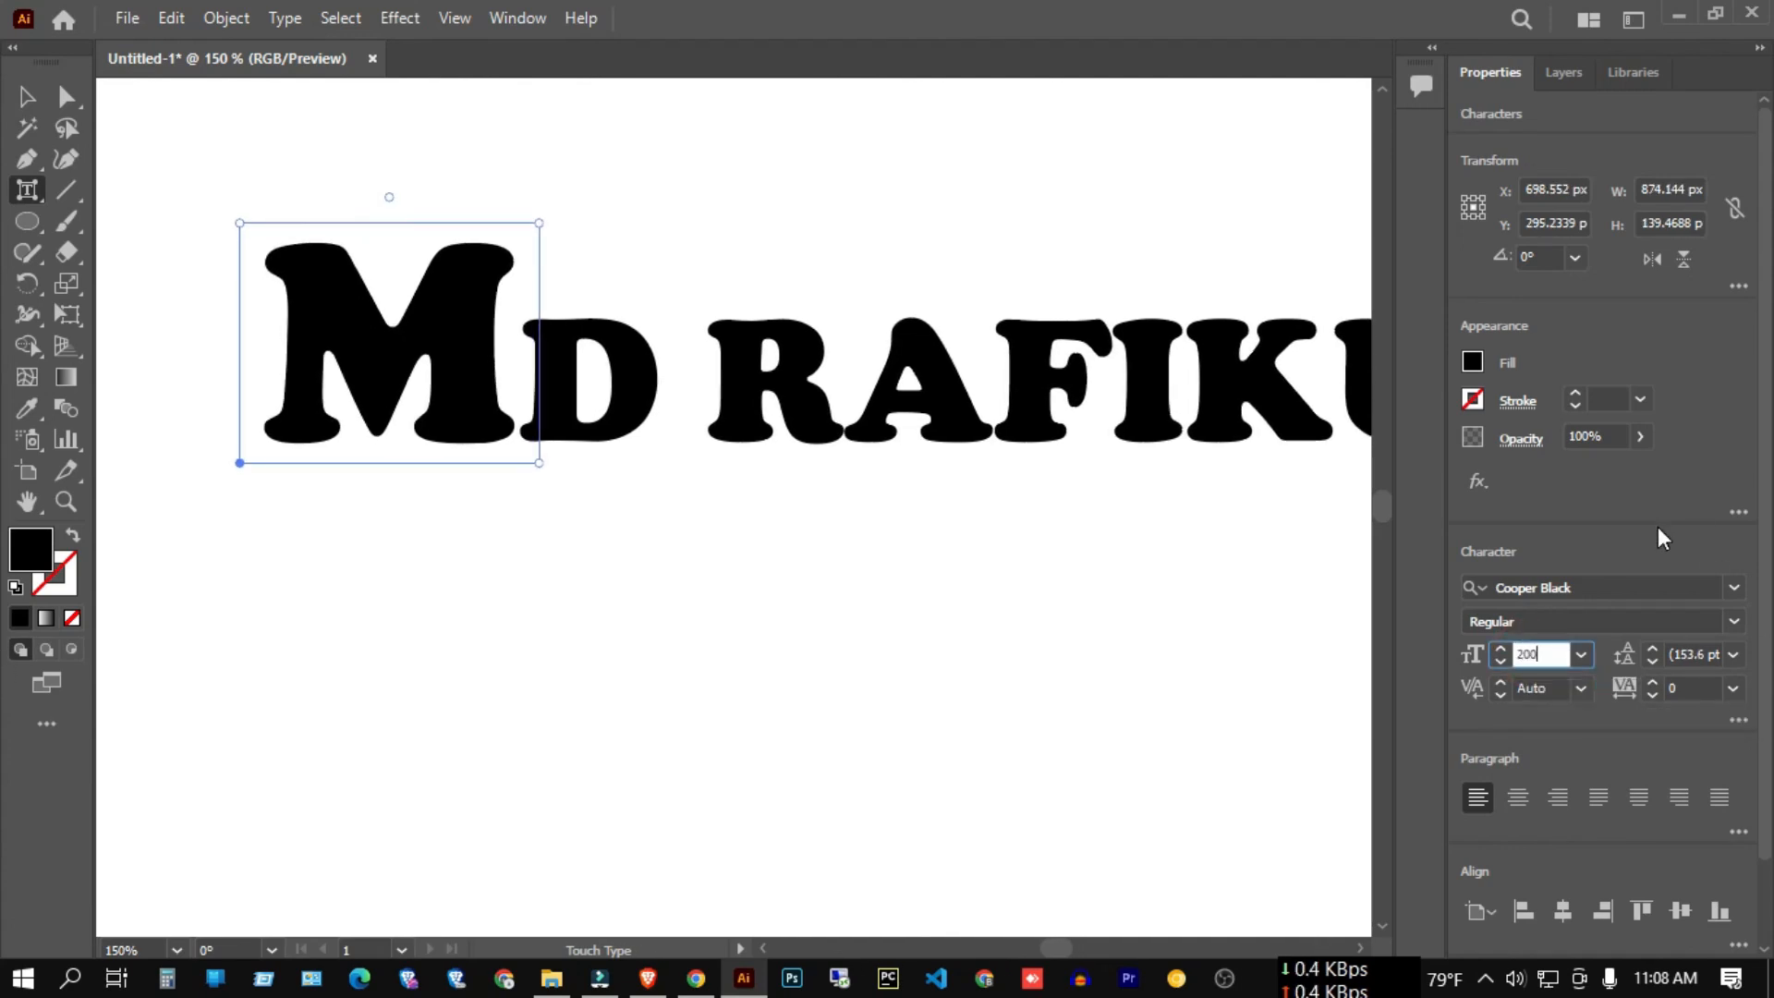
{"action": "key", "text": "Return"}
{"action": "scroll", "coordinate": [704, 489], "scroll_direction": "down", "scroll_amount": 4}
{"action": "scroll", "coordinate": [950, 477], "scroll_direction": "up", "scroll_amount": 3}
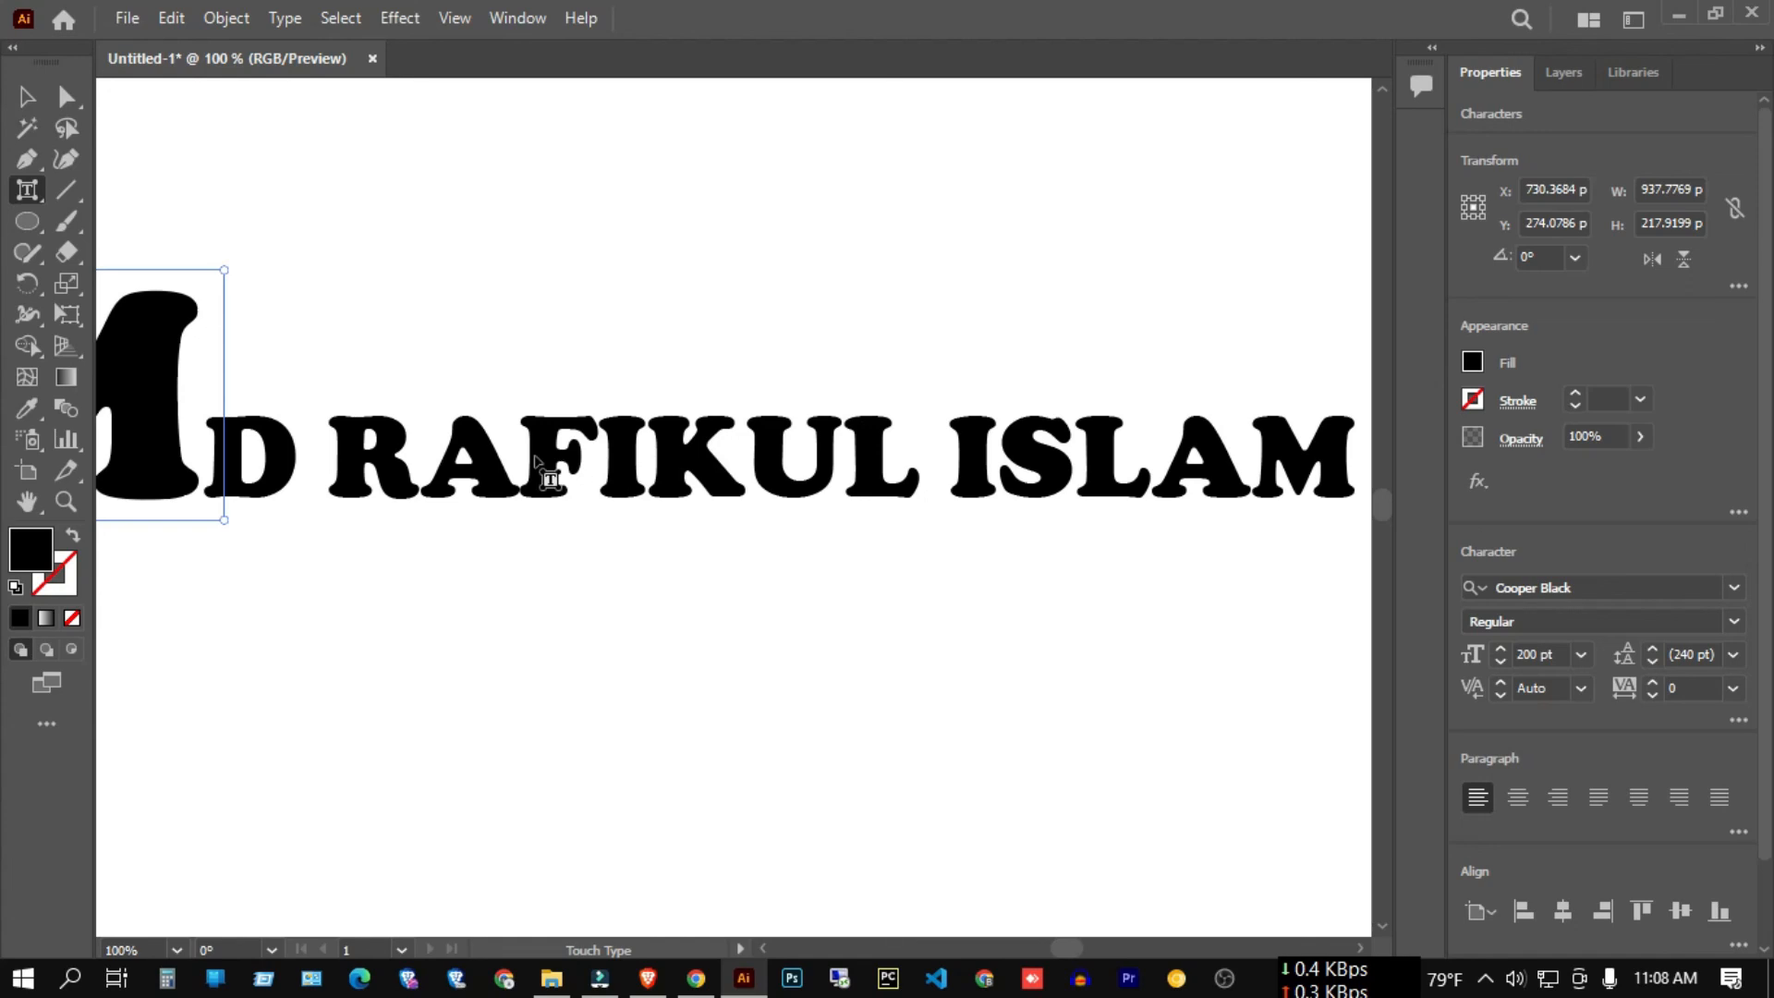
{"action": "left_click", "coordinate": [374, 462]}
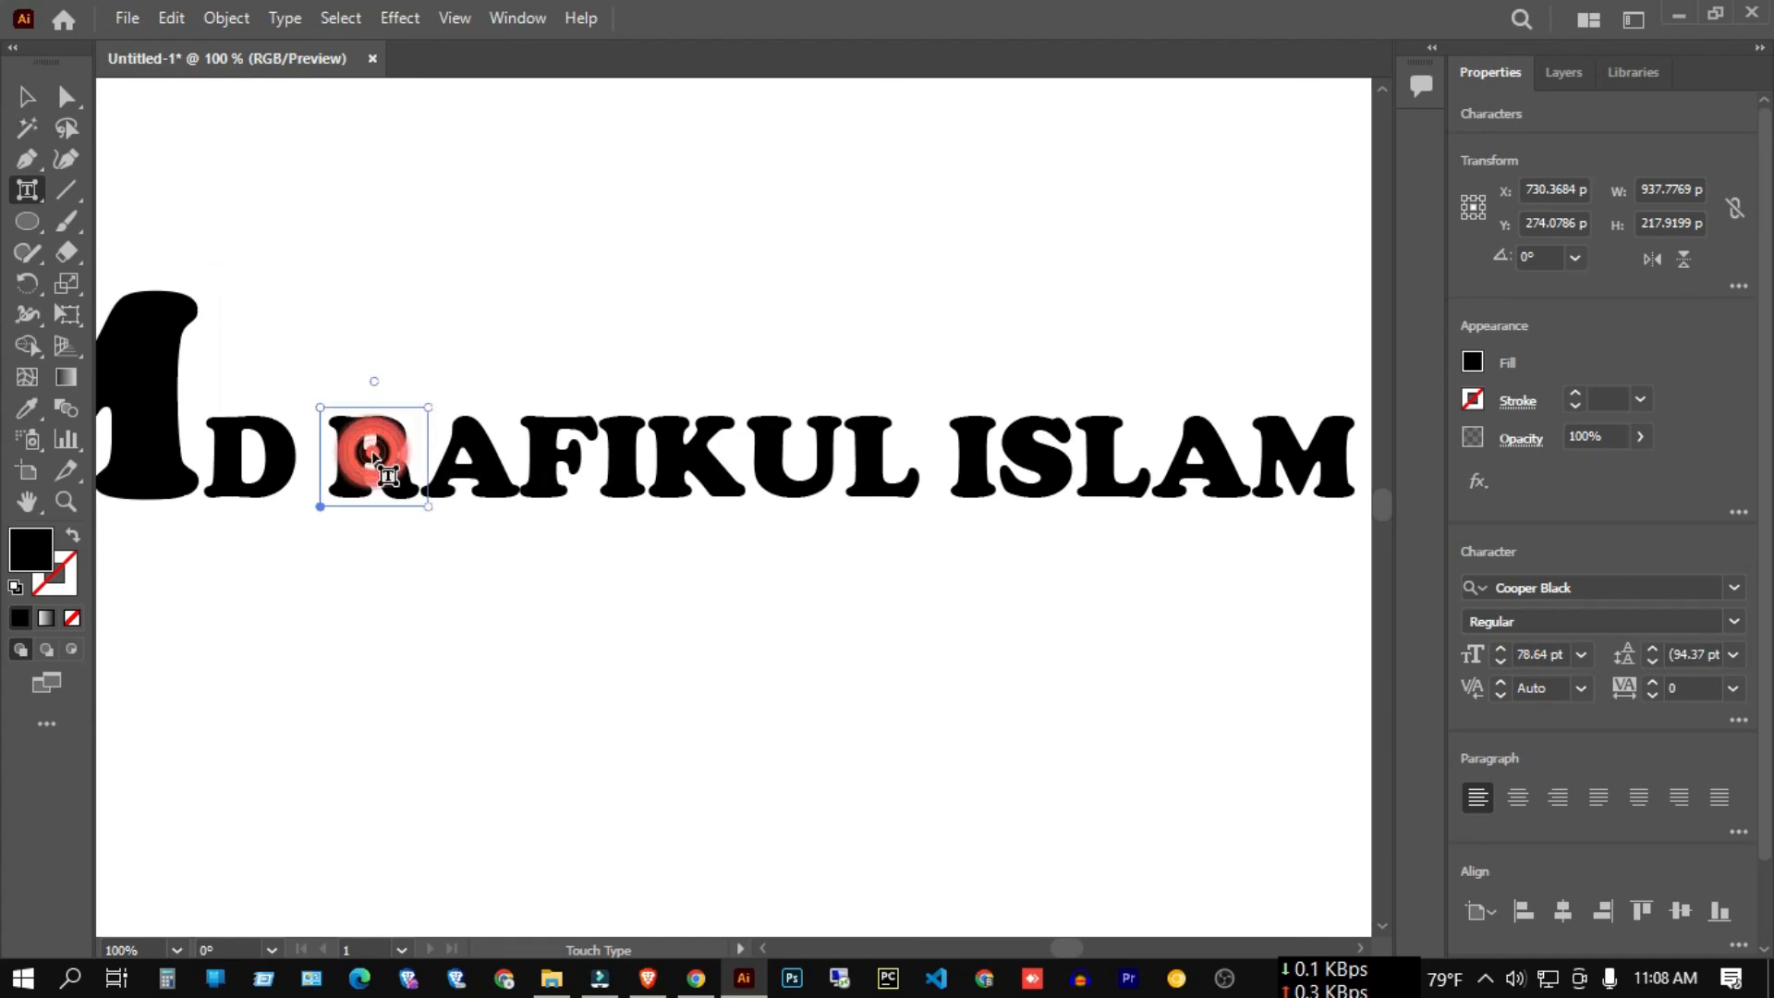
{"action": "left_click", "coordinate": [26, 190]}
{"action": "left_click", "coordinate": [158, 377]}
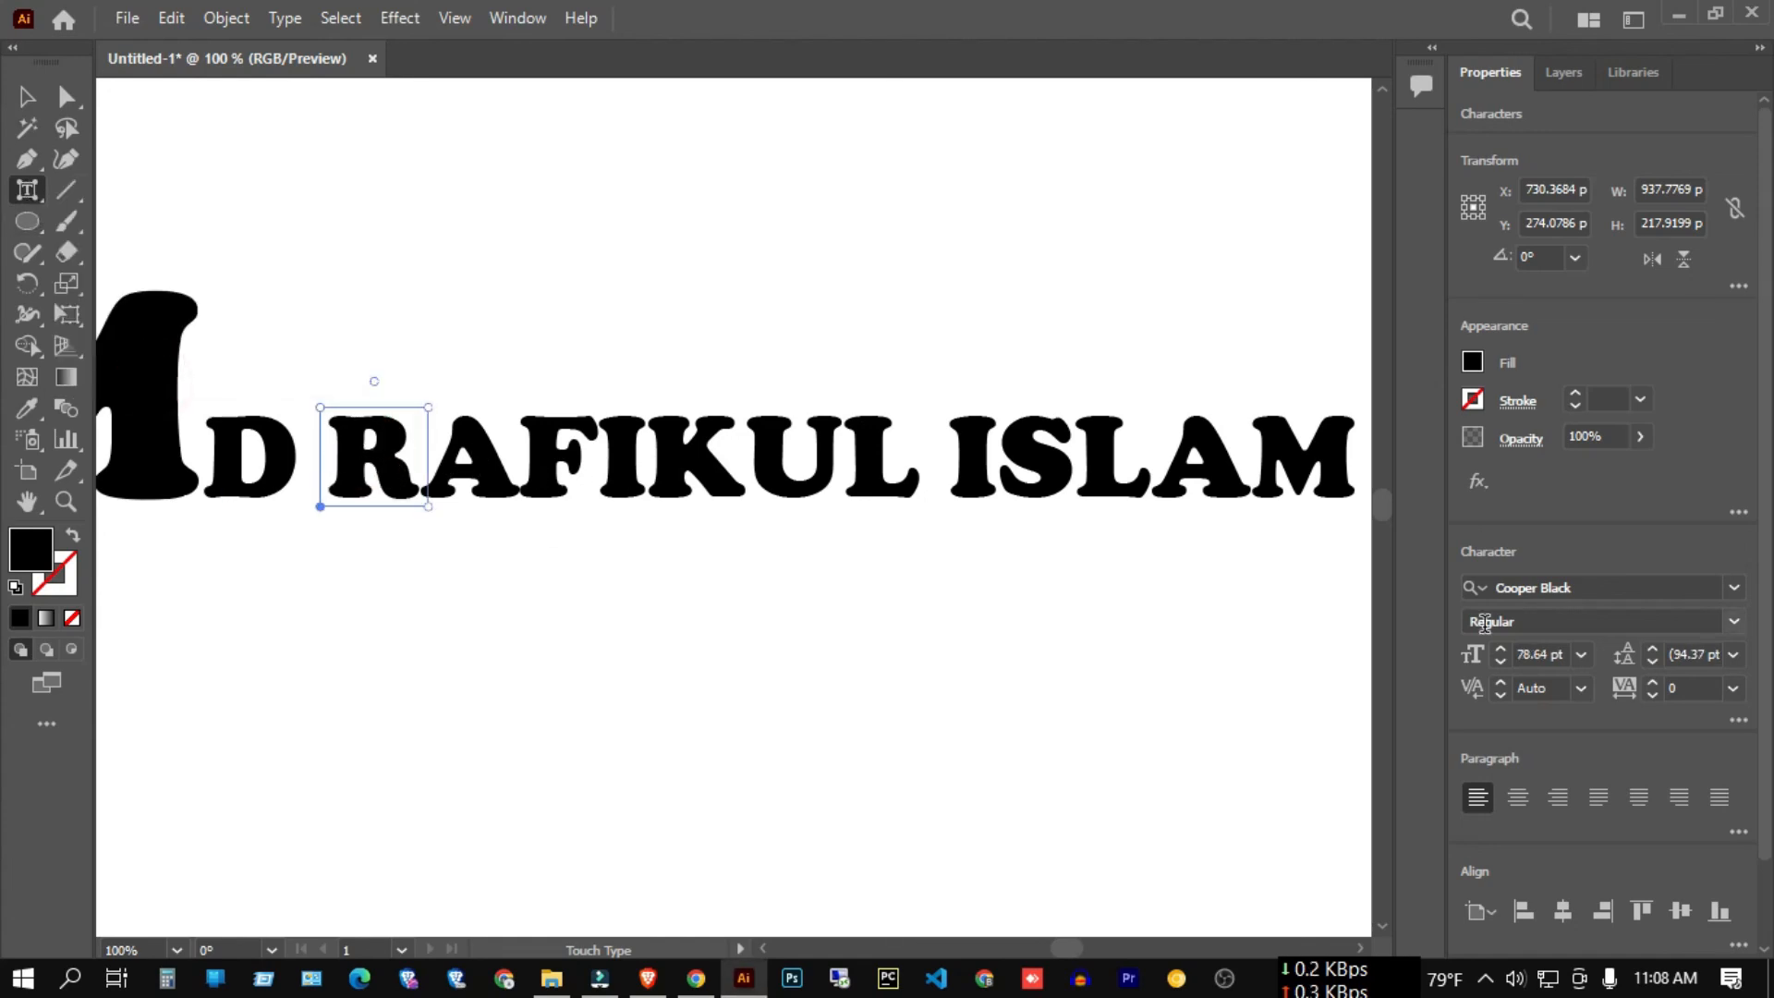
{"action": "left_click", "coordinate": [1541, 655]}
{"action": "type", "text": "2"}
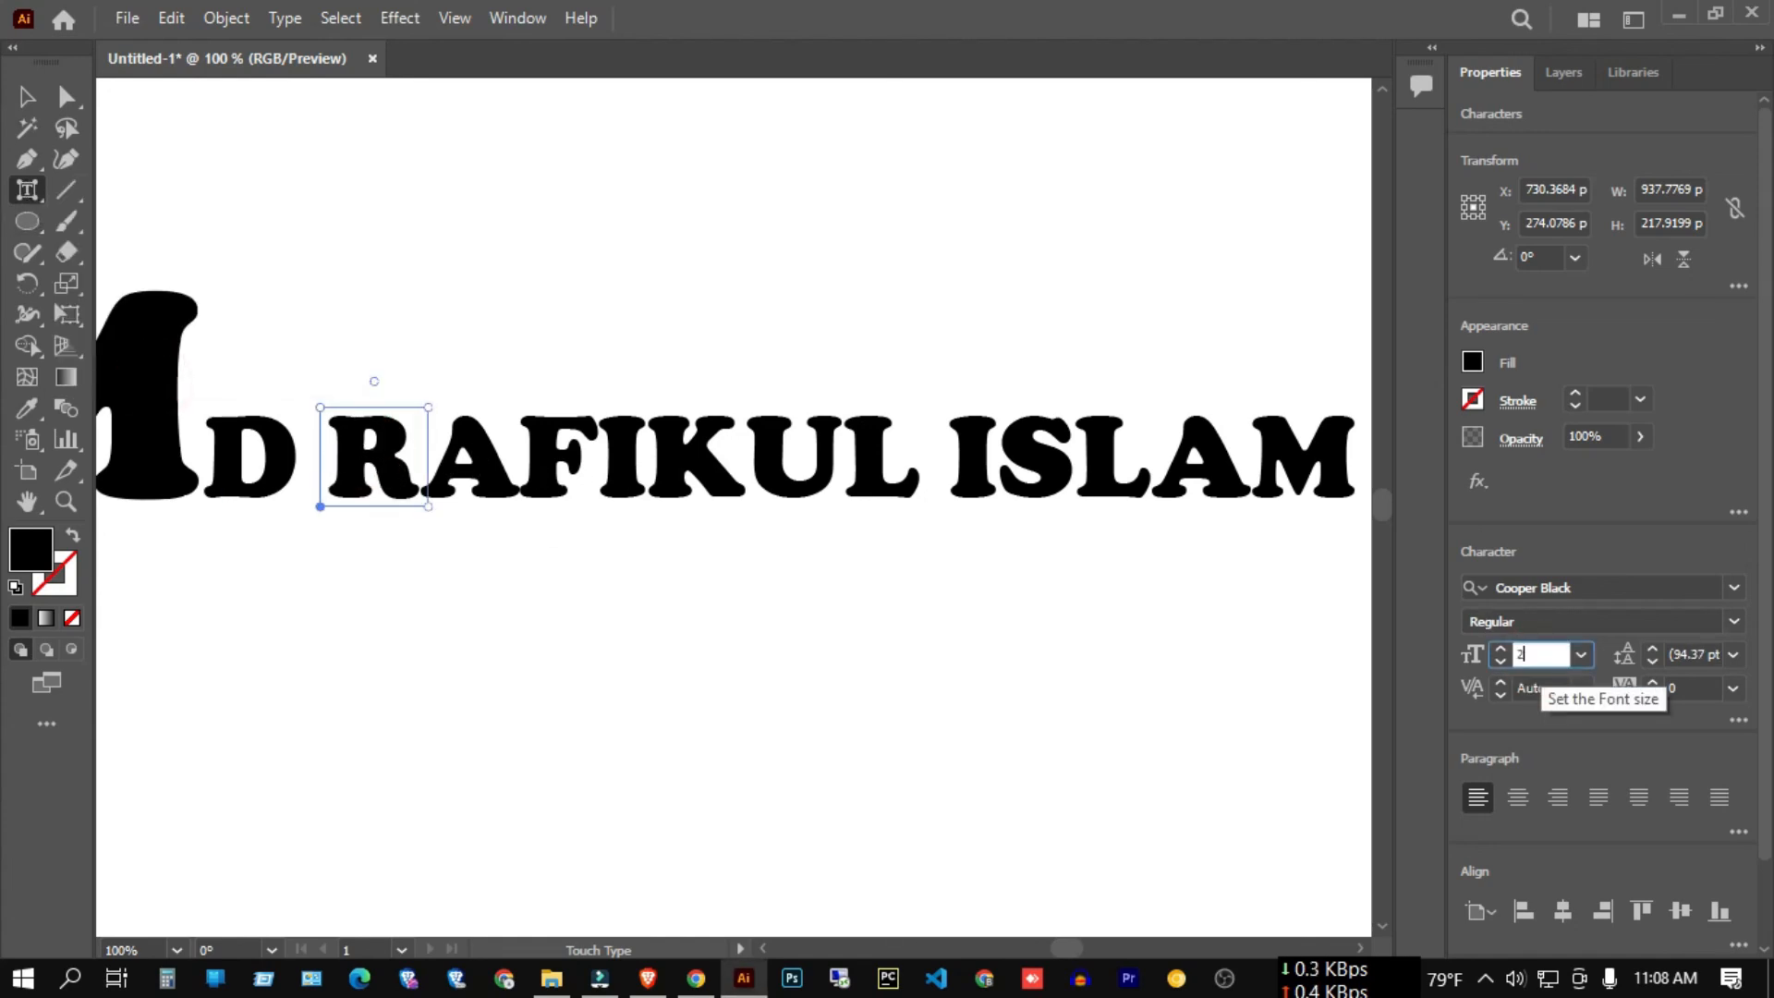
{"action": "left_click", "coordinate": [1643, 505]}
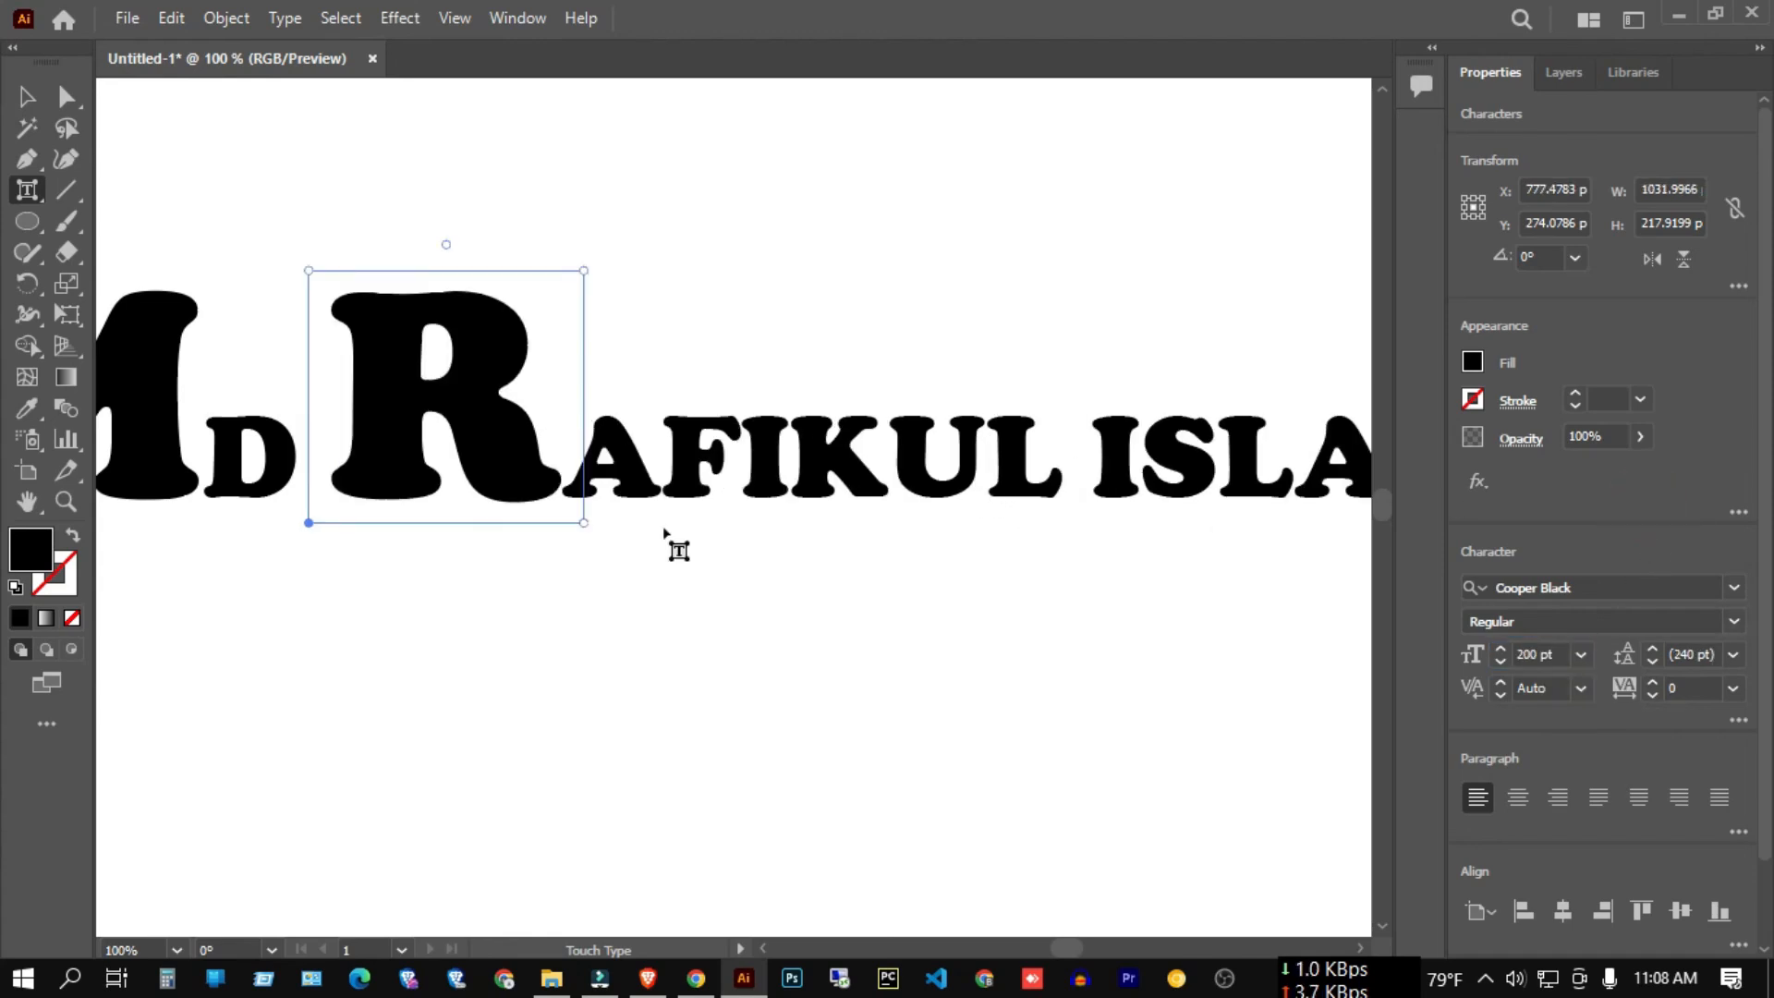
{"action": "key", "text": "ctrl+minus"}
{"action": "scroll", "coordinate": [794, 511], "scroll_direction": "up", "scroll_amount": 1}
{"action": "left_click", "coordinate": [319, 530]}
{"action": "scroll", "coordinate": [319, 531], "scroll_direction": "down", "scroll_amount": 1}
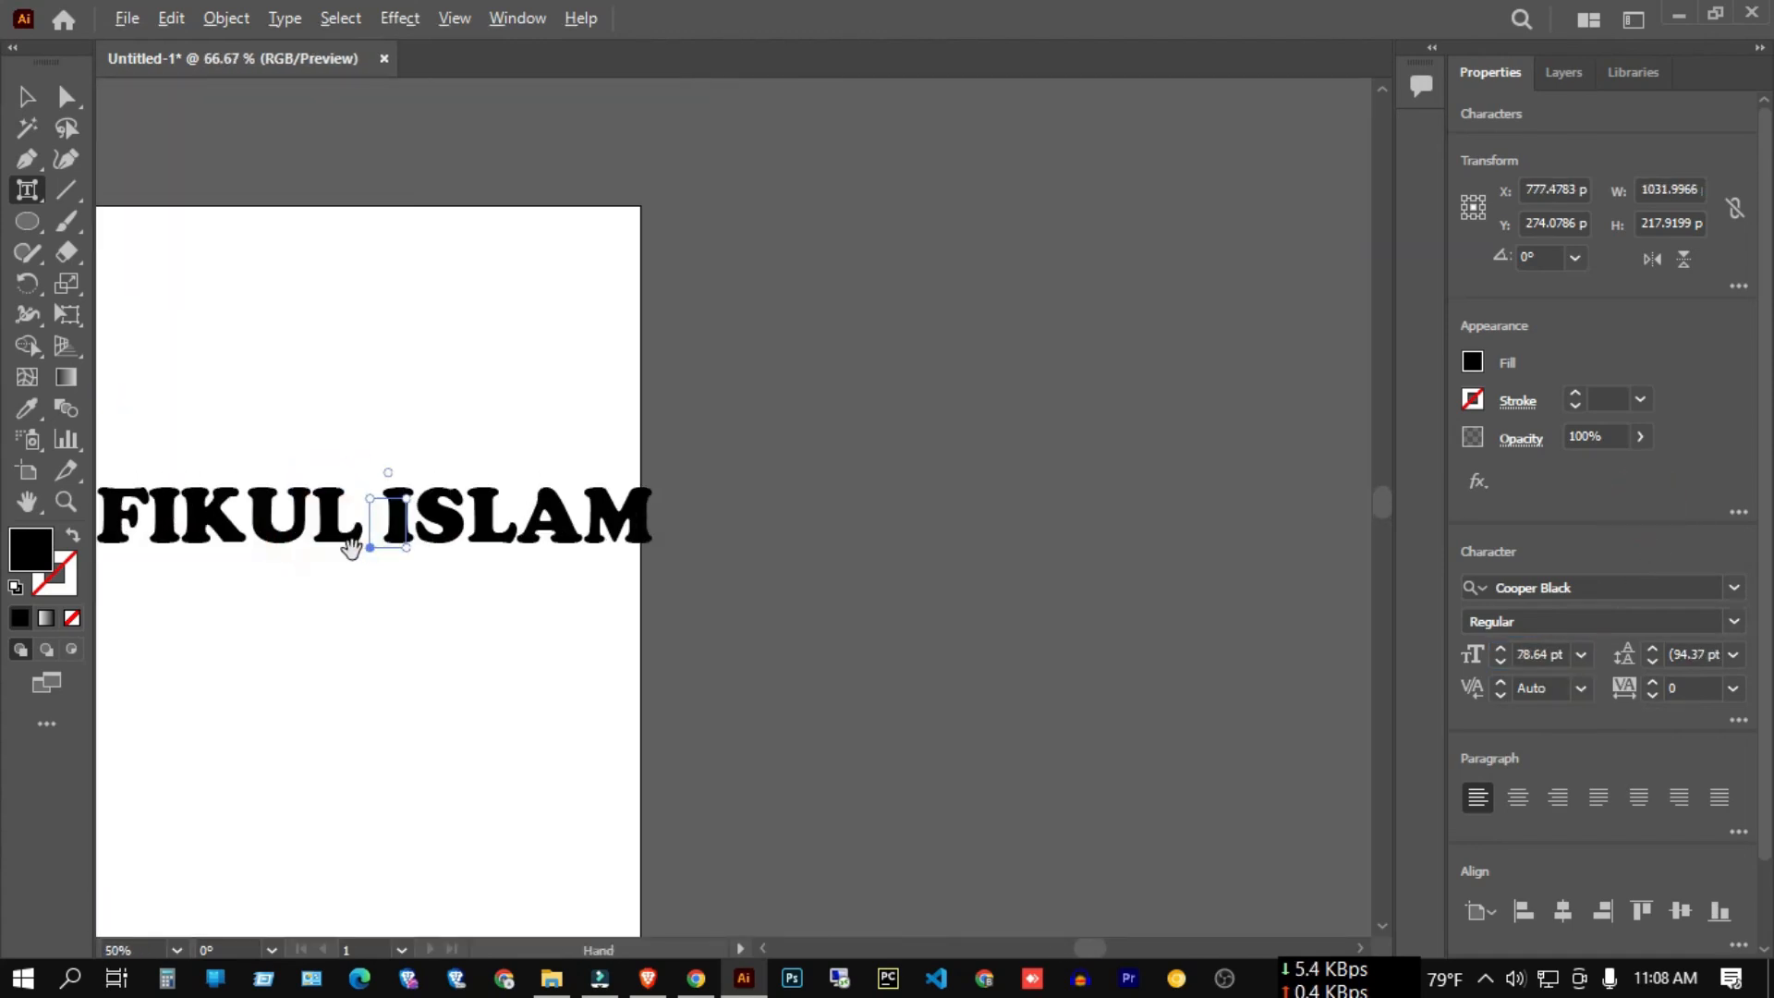
{"action": "scroll", "coordinate": [353, 550], "scroll_direction": "up", "scroll_amount": 2}
{"action": "scroll", "coordinate": [411, 533], "scroll_direction": "up", "scroll_amount": 2}
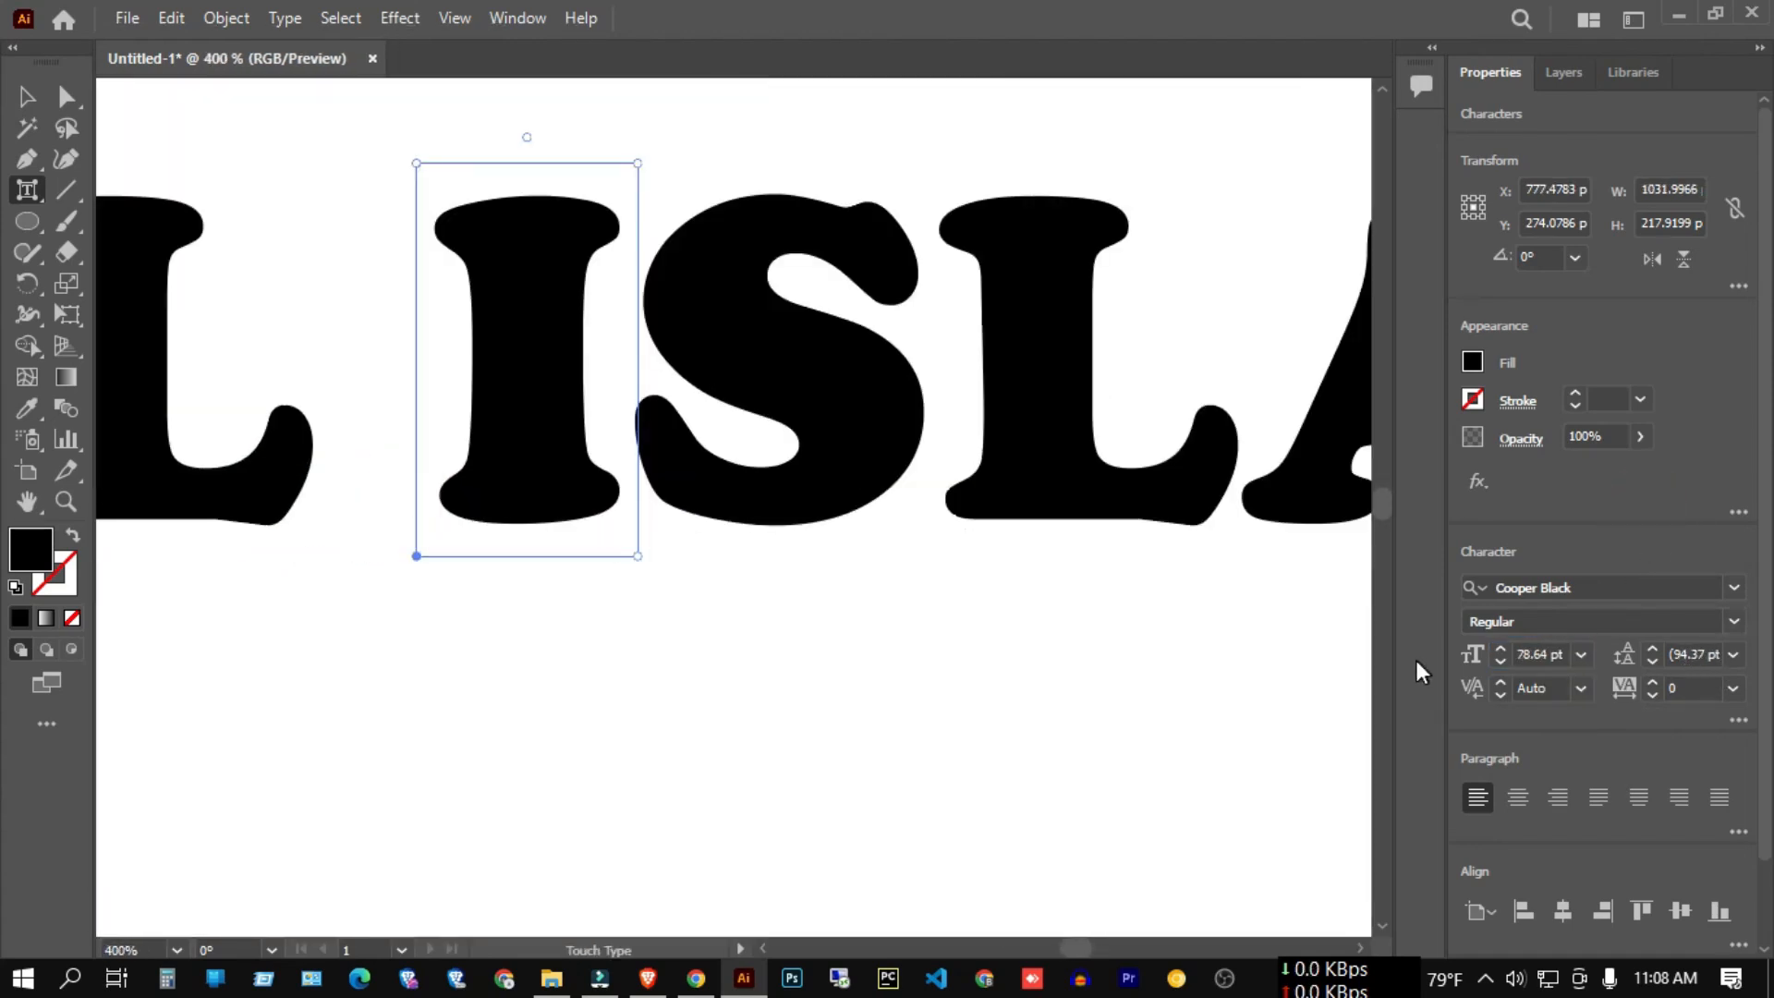
{"action": "left_click", "coordinate": [1534, 653]}
{"action": "type", "text": "2"}
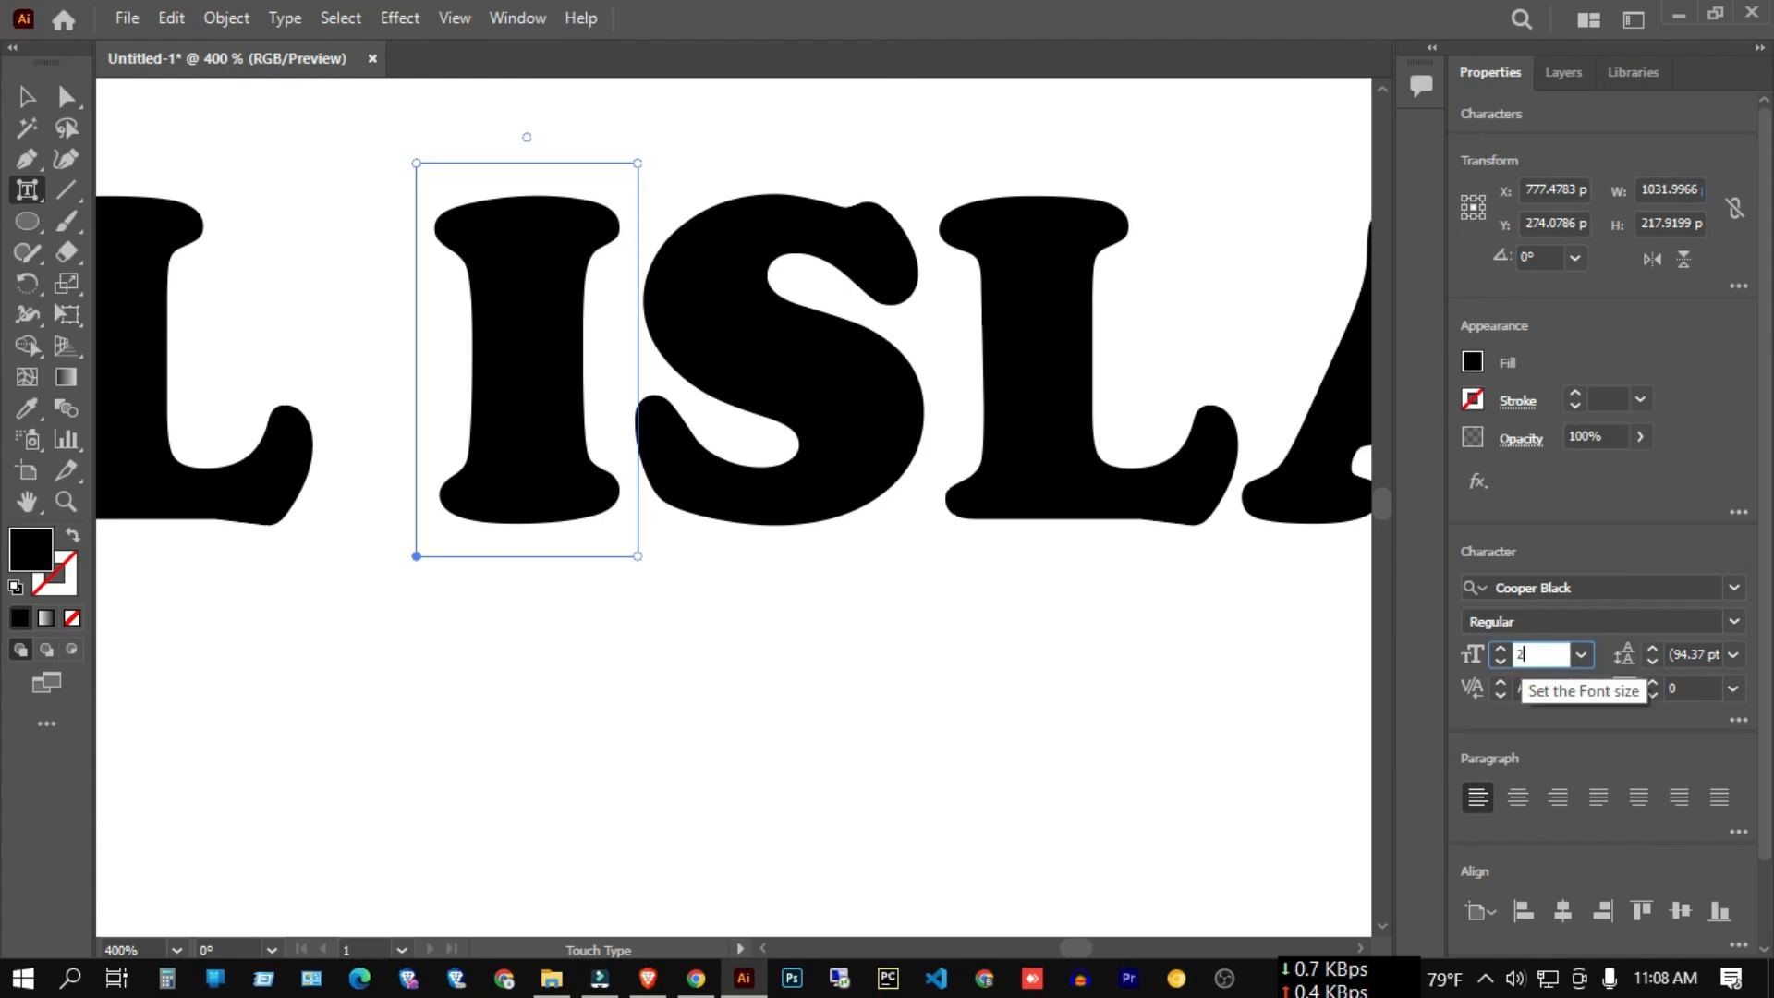
{"action": "left_click", "coordinate": [1628, 560]}
{"action": "scroll", "coordinate": [1264, 492], "scroll_direction": "down", "scroll_amount": 6}
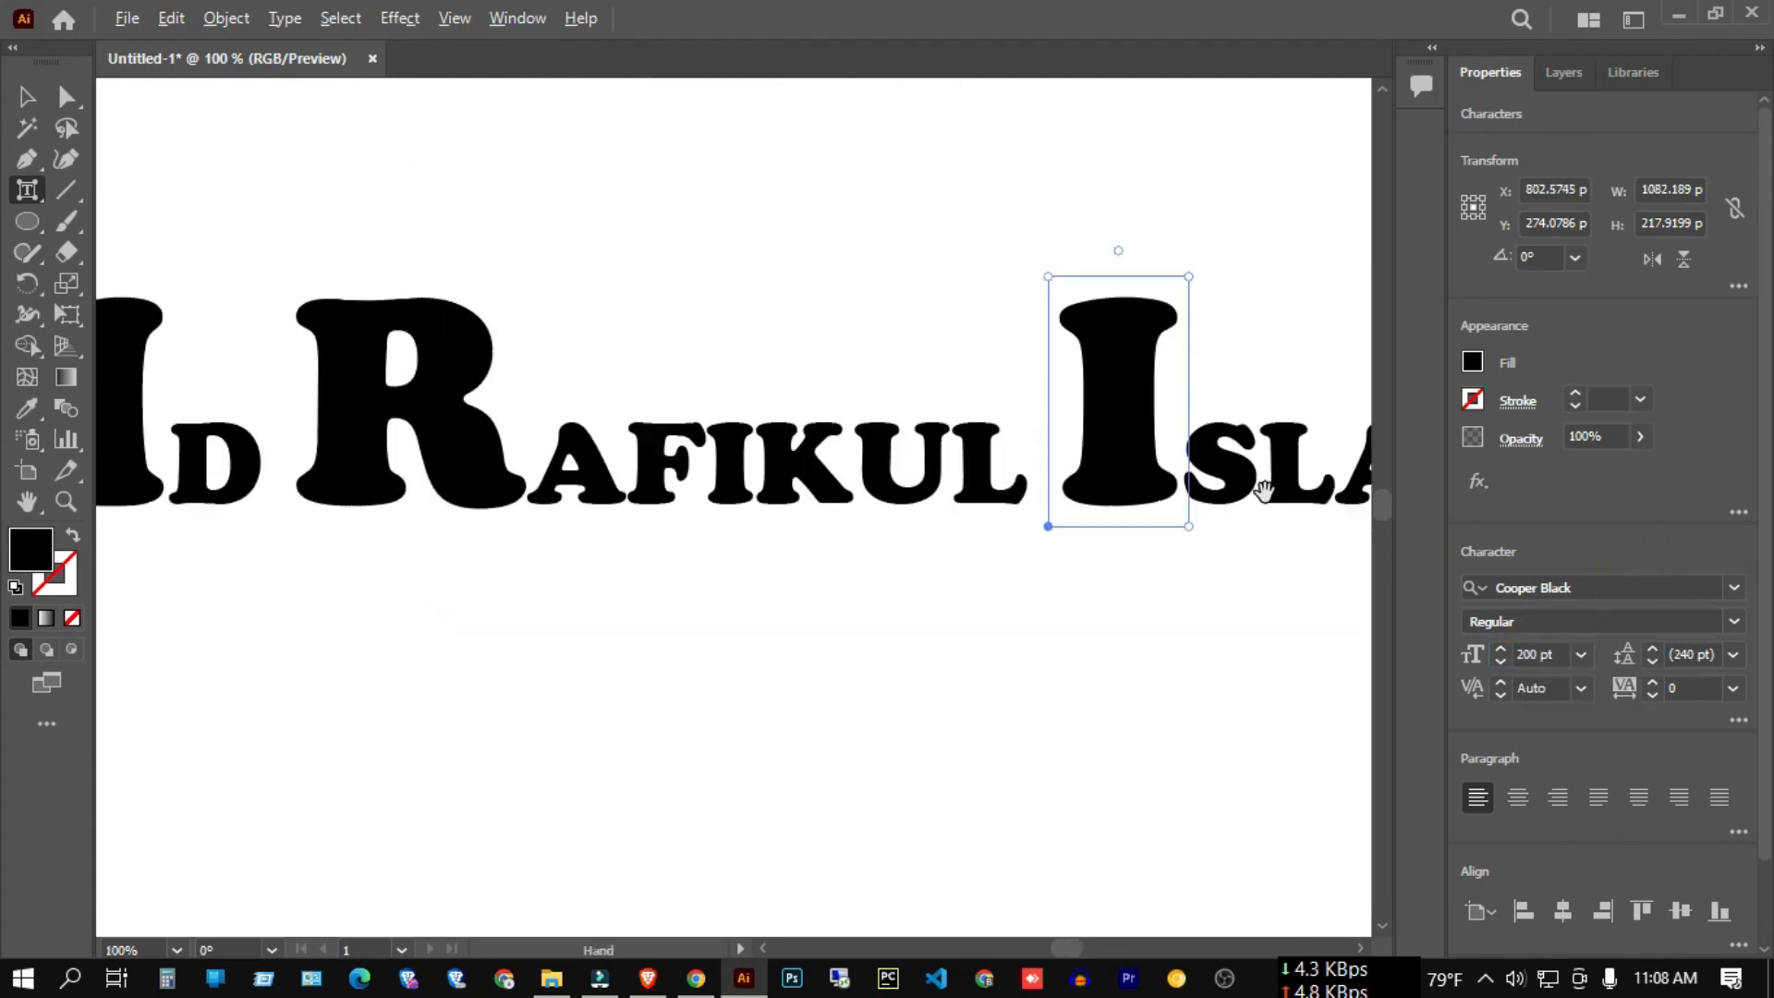
{"action": "key", "text": "space"}
{"action": "scroll", "coordinate": [707, 439], "scroll_direction": "down", "scroll_amount": 2}
Switch to the Selection Tool and select the whole text object.
{"action": "left_click", "coordinate": [27, 96]}
{"action": "left_click", "coordinate": [709, 225]}
{"action": "left_click_drag", "start_coordinate": [653, 253], "coordinate": [969, 416]}
{"action": "scroll", "coordinate": [968, 416], "scroll_direction": "up", "scroll_amount": 2}
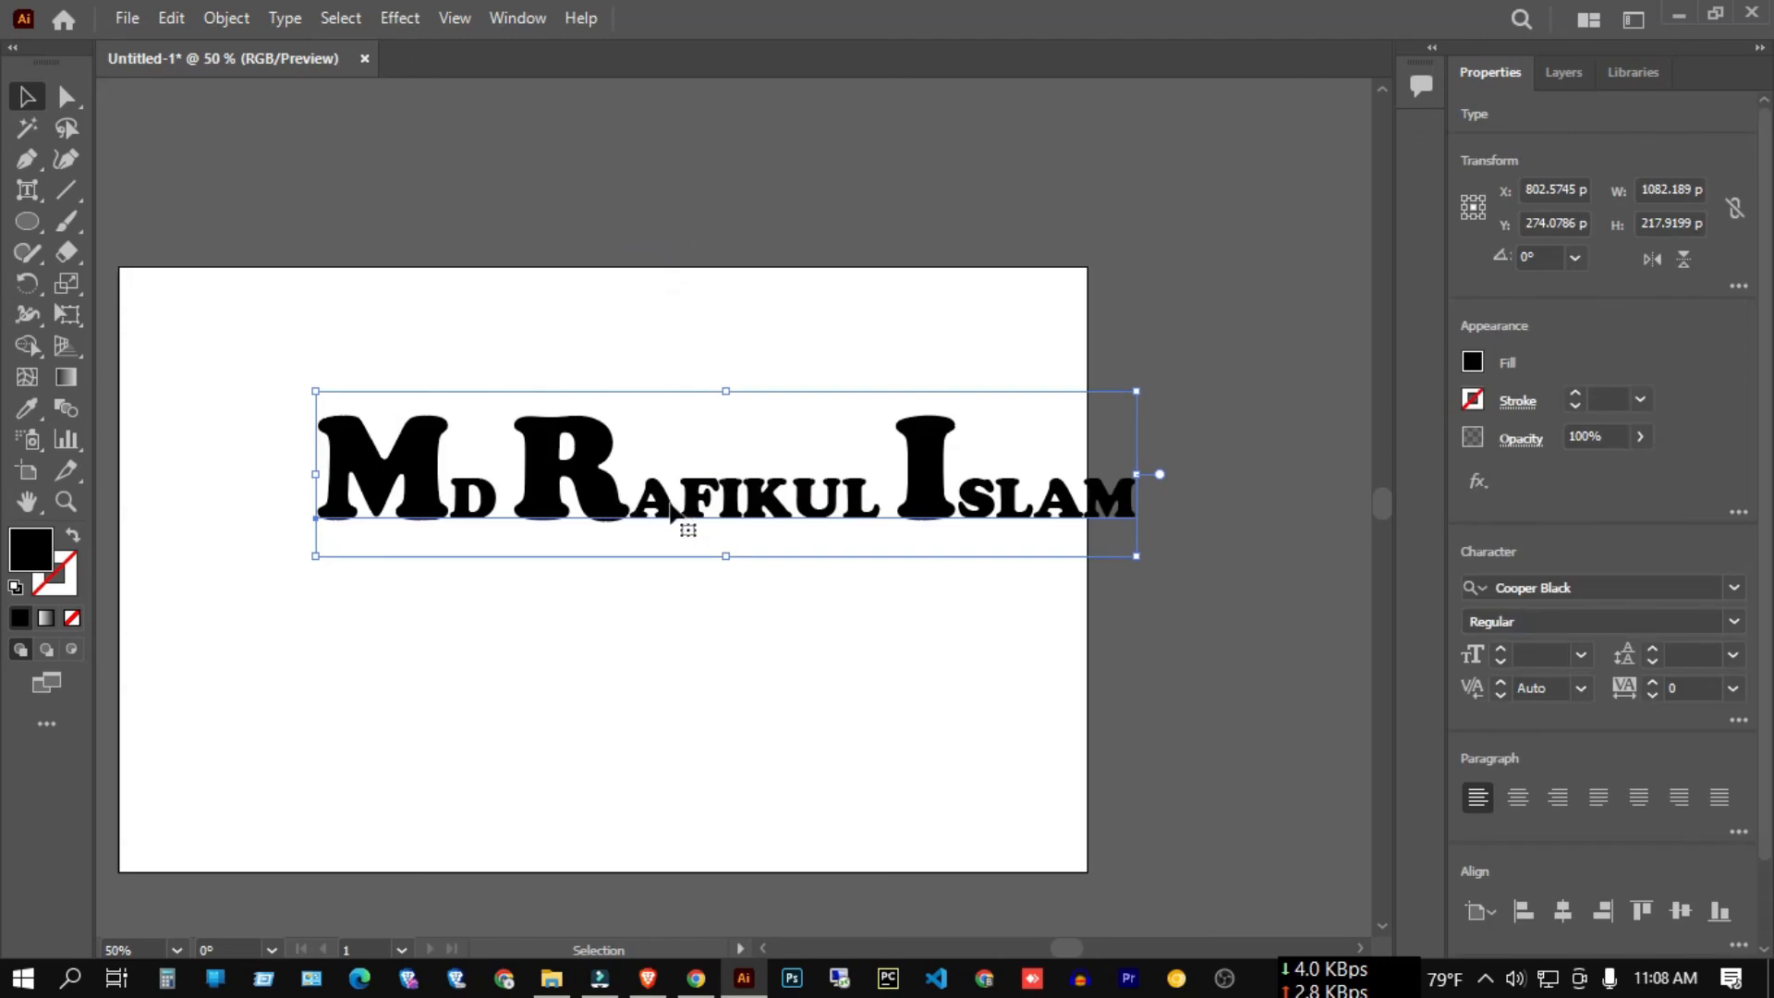
{"action": "right_click", "coordinate": [27, 190]}
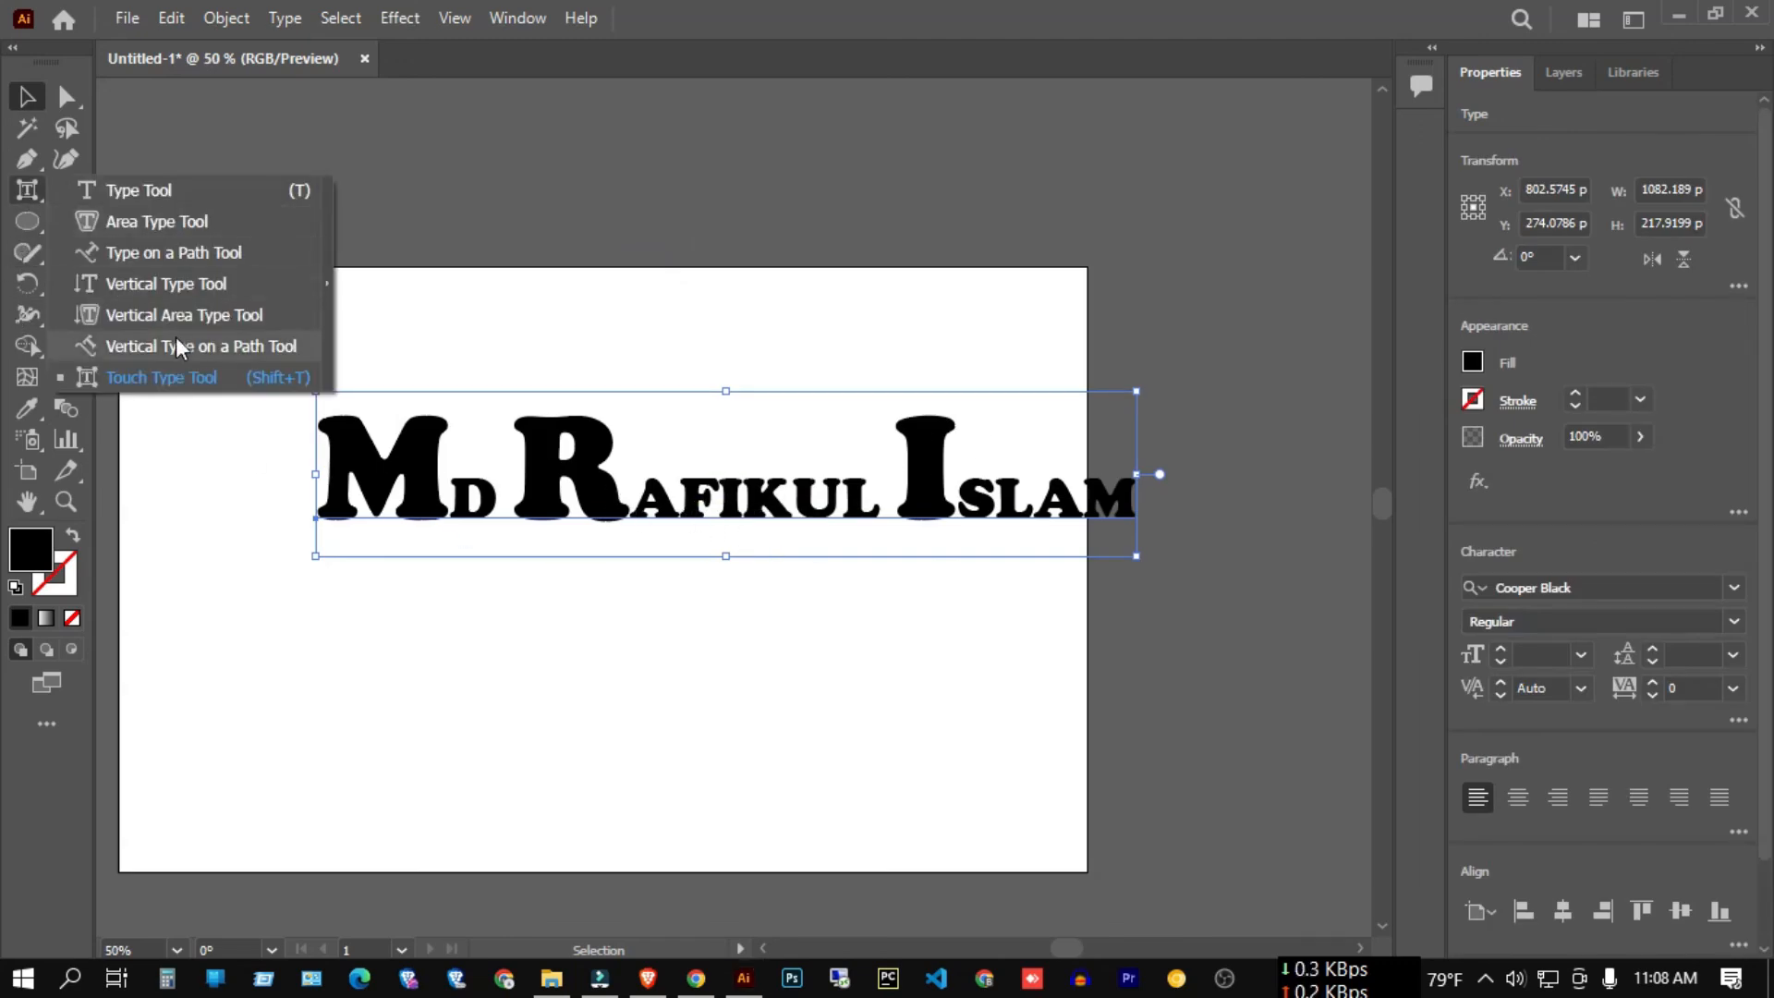
{"action": "left_click", "coordinate": [172, 374]}
{"action": "scroll", "coordinate": [812, 527], "scroll_direction": "up", "scroll_amount": 3}
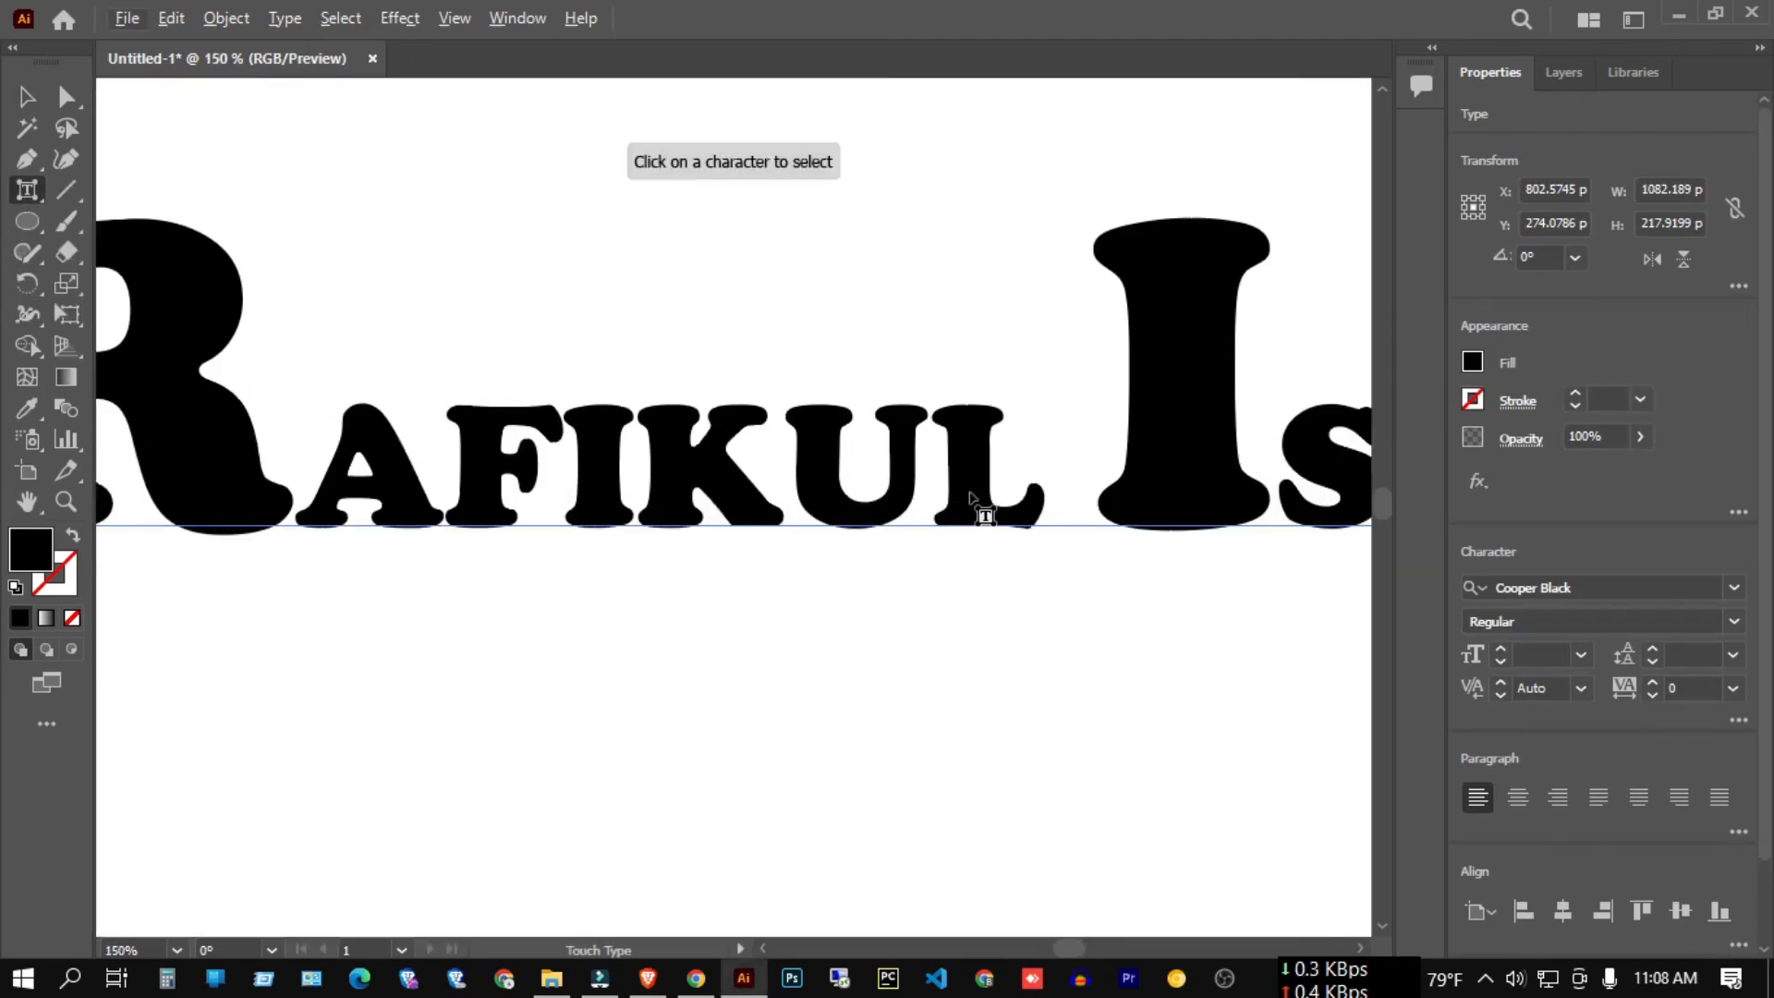
{"action": "left_click", "coordinate": [977, 497]}
{"action": "left_click_drag", "start_coordinate": [1059, 539], "coordinate": [1183, 533]}
Tilt the L slightly and shrink it back down.
{"action": "left_click_drag", "start_coordinate": [1044, 366], "coordinate": [1057, 237]}
{"action": "scroll", "coordinate": [964, 505], "scroll_direction": "down", "scroll_amount": 3}
{"action": "scroll", "coordinate": [1089, 523], "scroll_direction": "up", "scroll_amount": 2}
{"action": "scroll", "coordinate": [1090, 521], "scroll_direction": "up", "scroll_amount": 1}
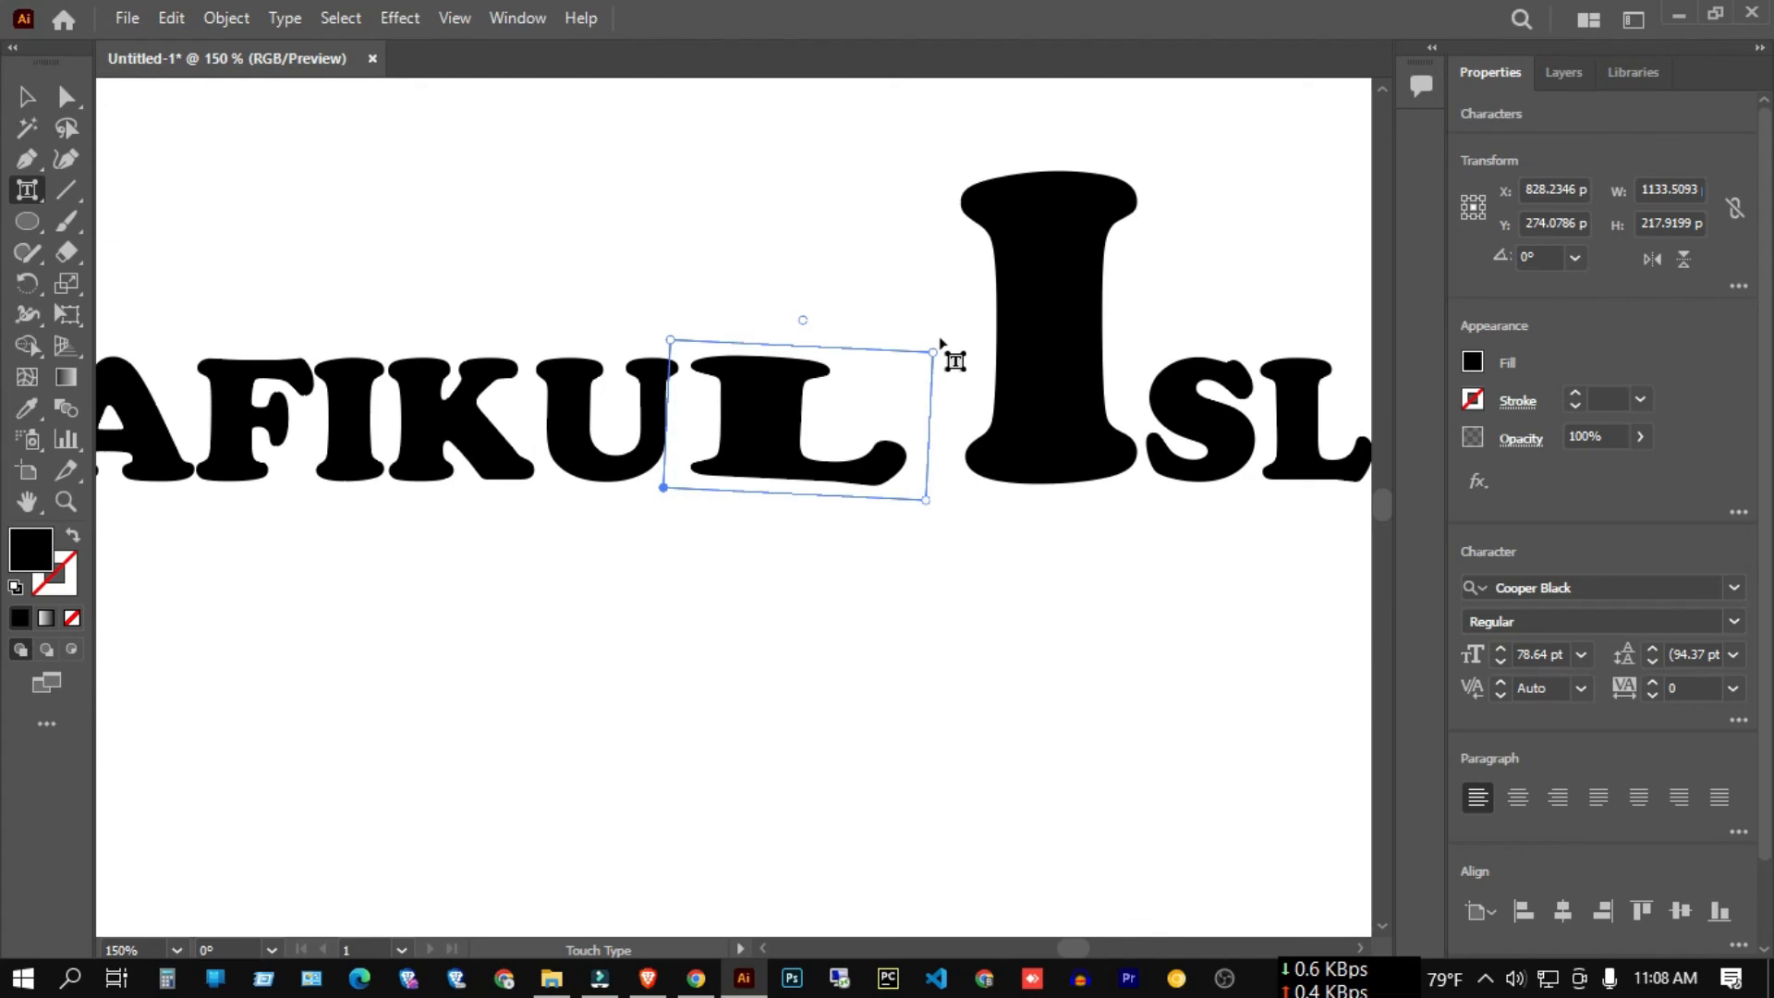
{"action": "left_click_drag", "start_coordinate": [942, 354], "coordinate": [851, 393]}
{"action": "left_click", "coordinate": [933, 434]}
{"action": "scroll", "coordinate": [878, 553], "scroll_direction": "down", "scroll_amount": 3}
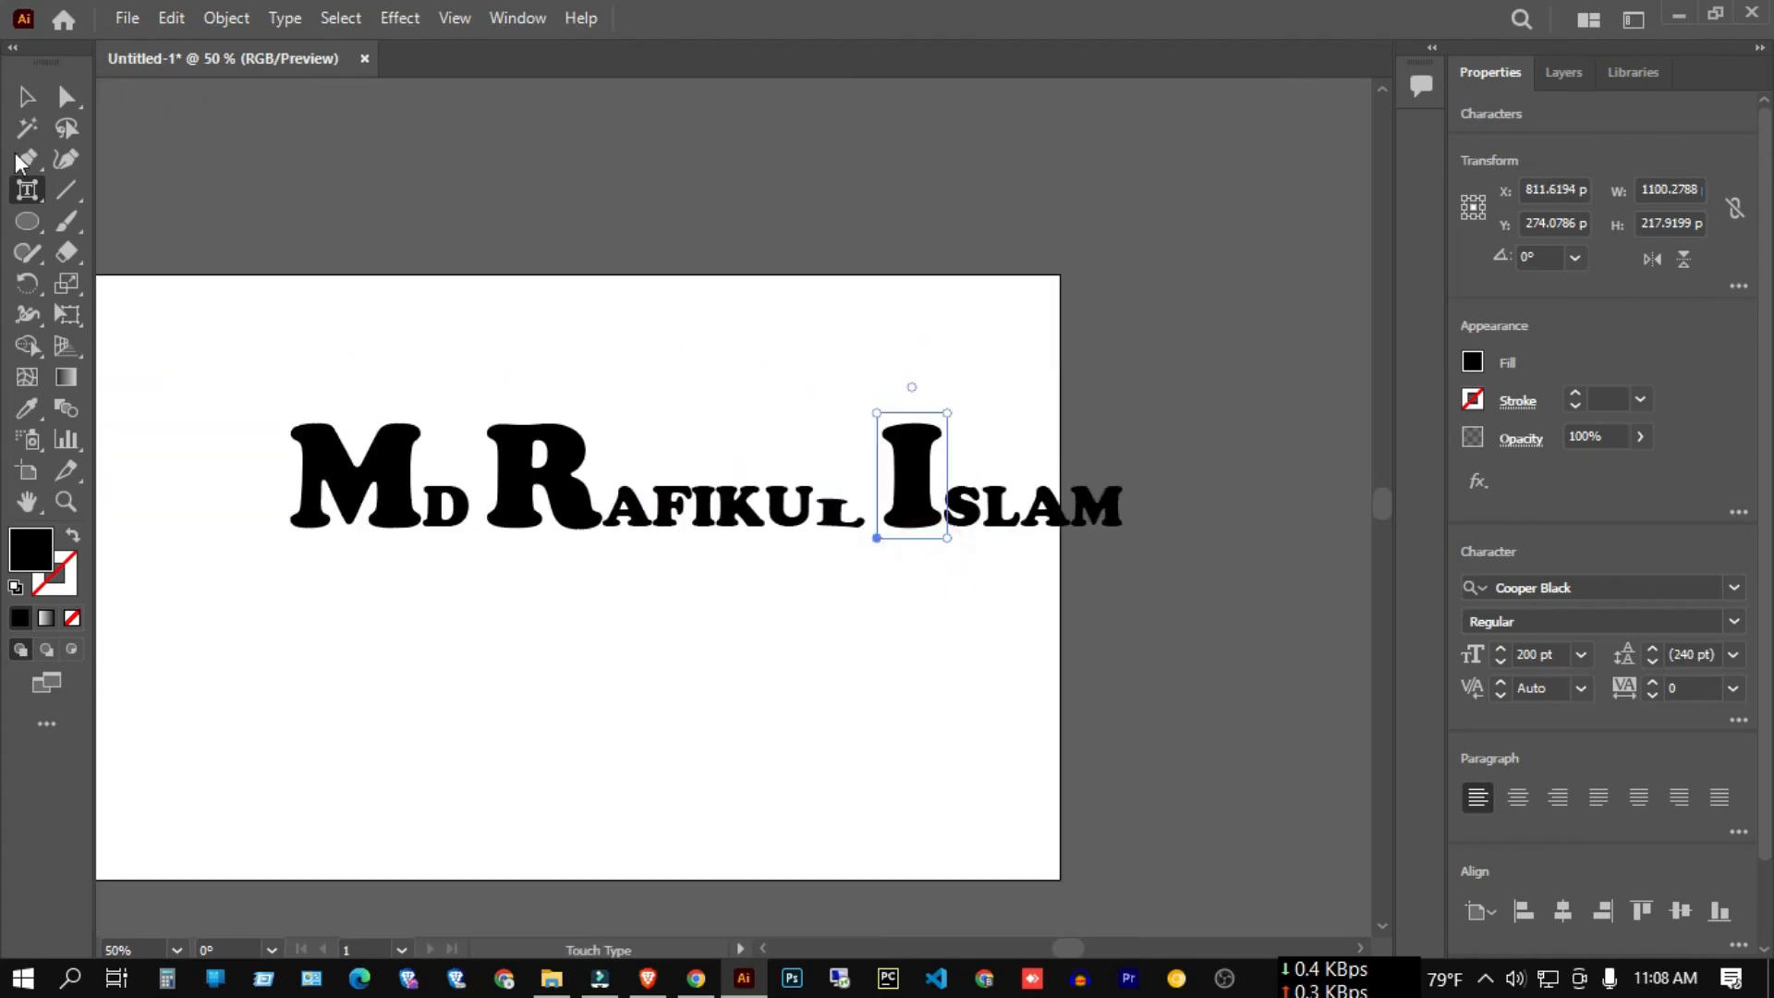
{"action": "left_click", "coordinate": [26, 190]}
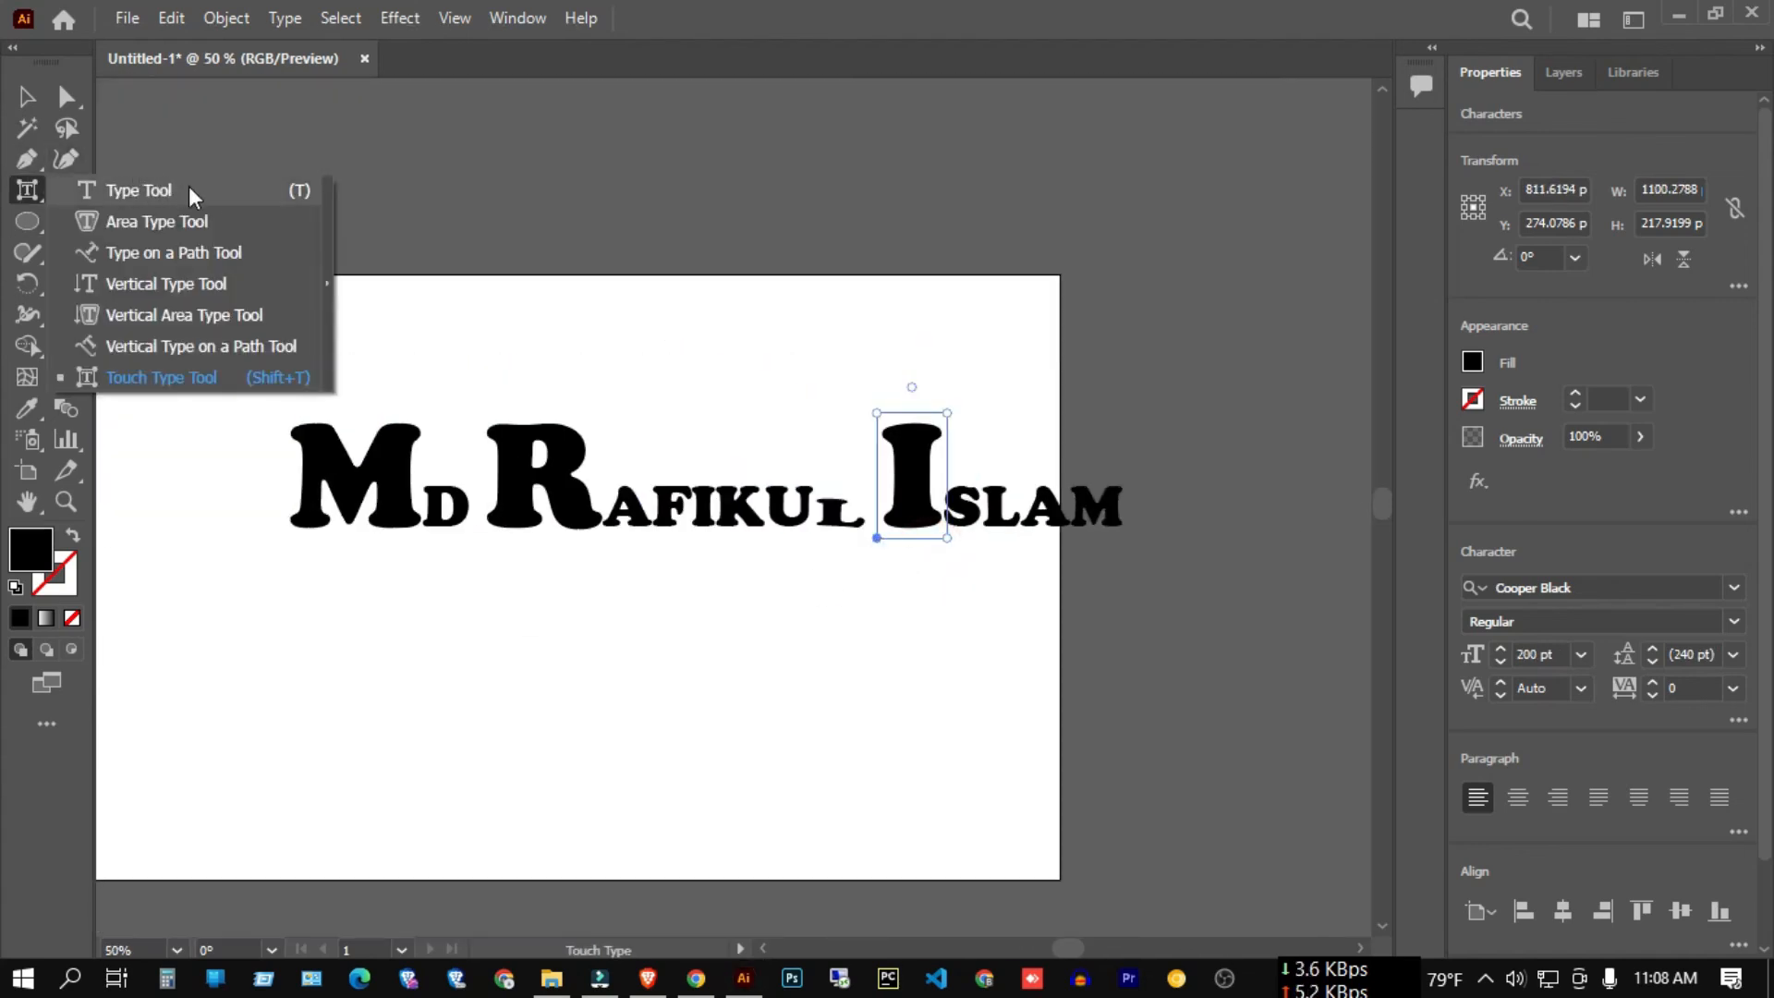